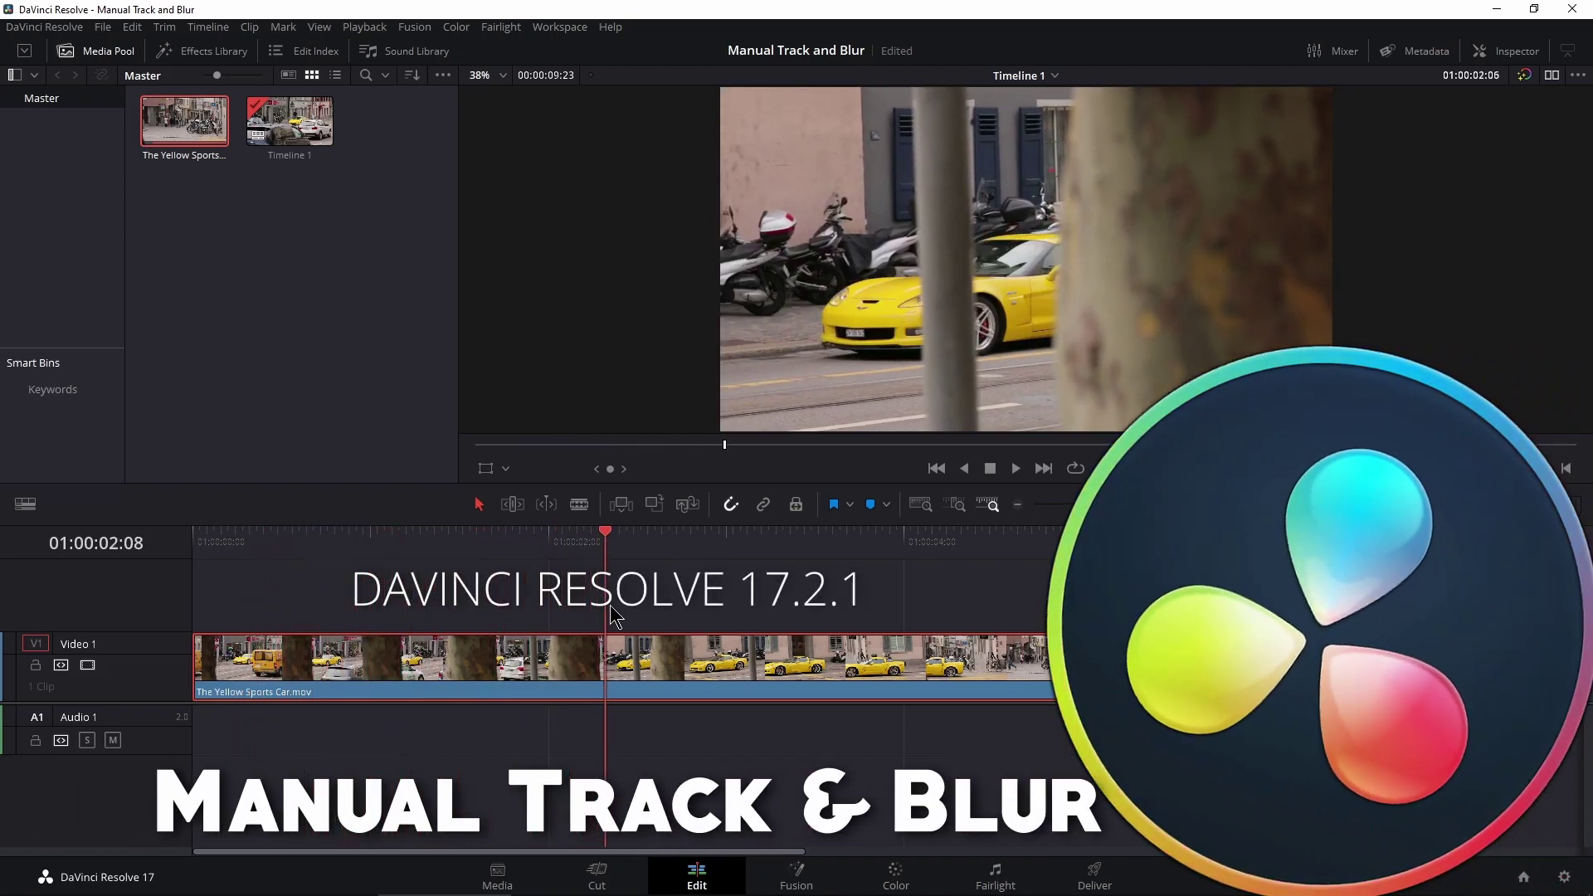
Play and scrub through the opening of The Yellow Sports Car clip to check where the car's licence plate is visible or hidden.
key("space")
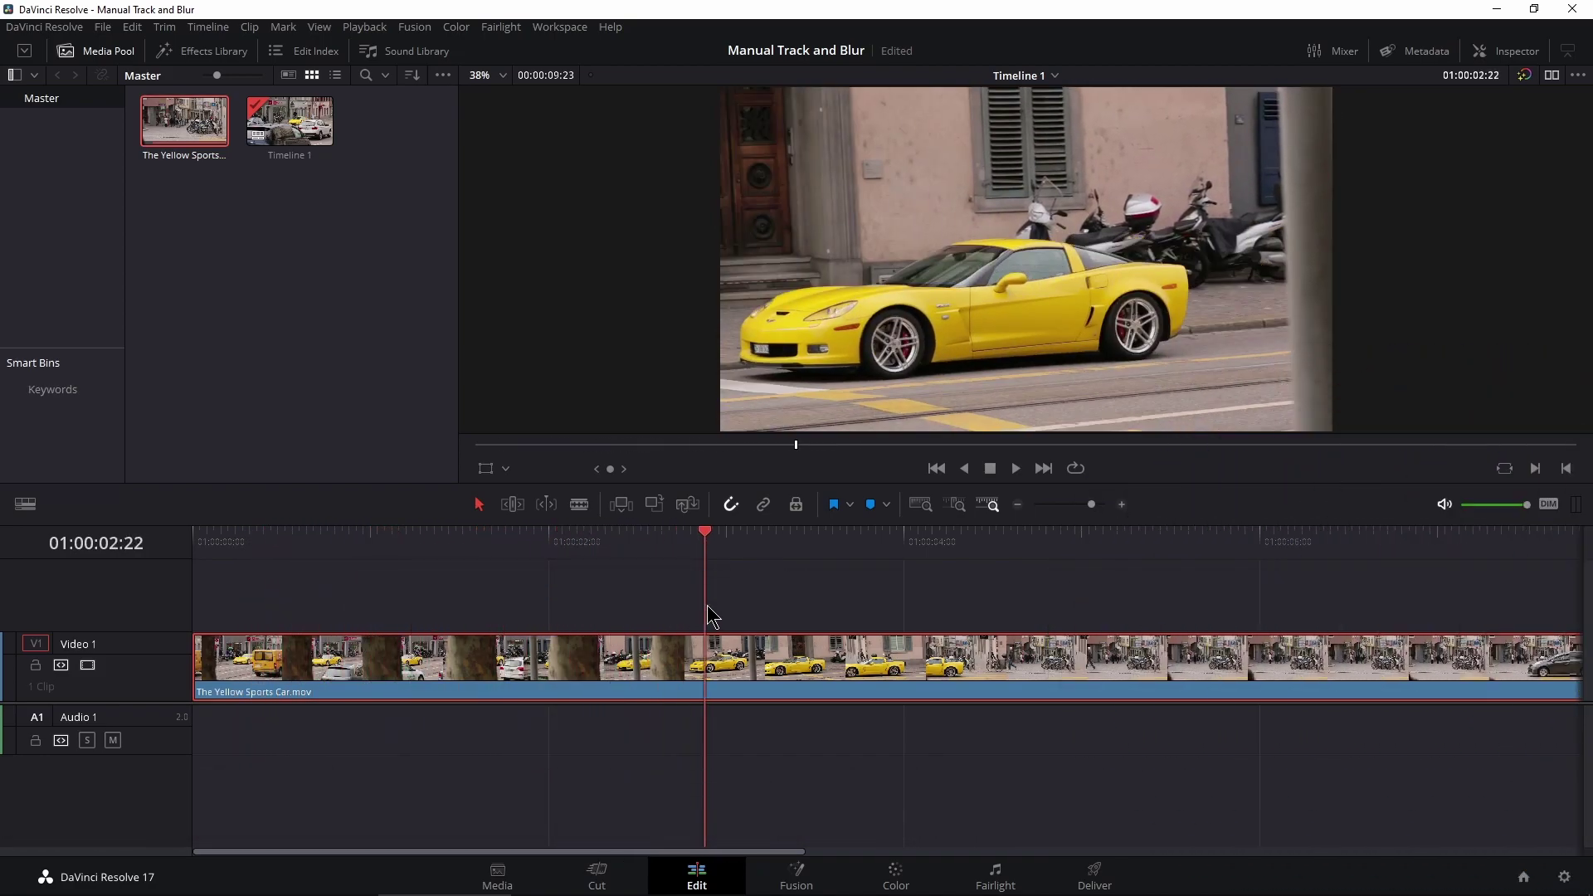
left_click_drag(708, 612, 258, 621)
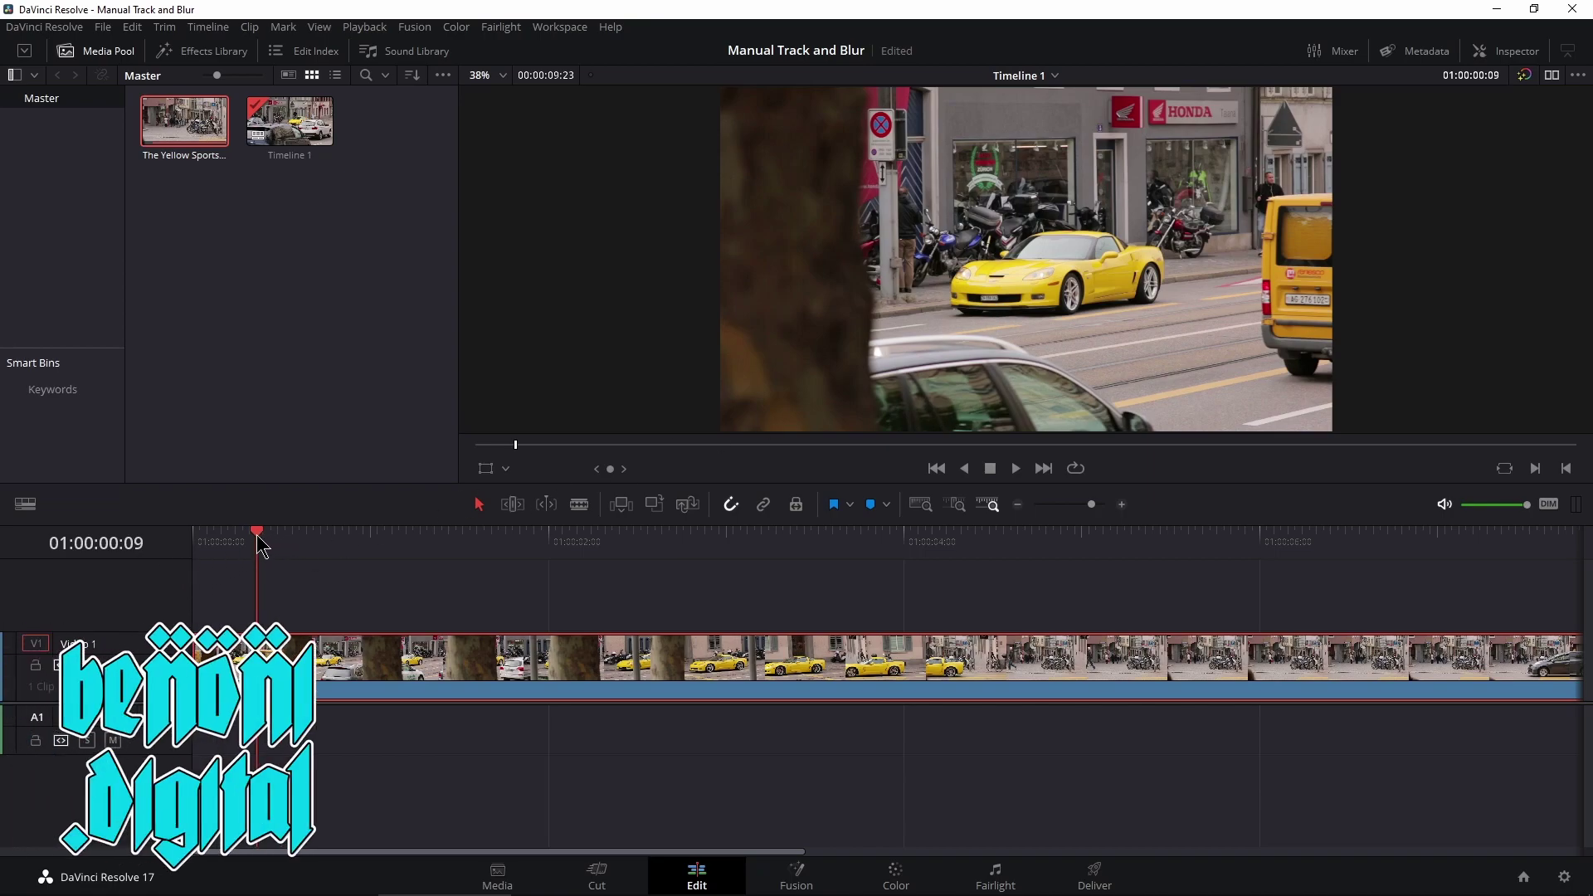
left_click_drag(259, 542, 466, 569)
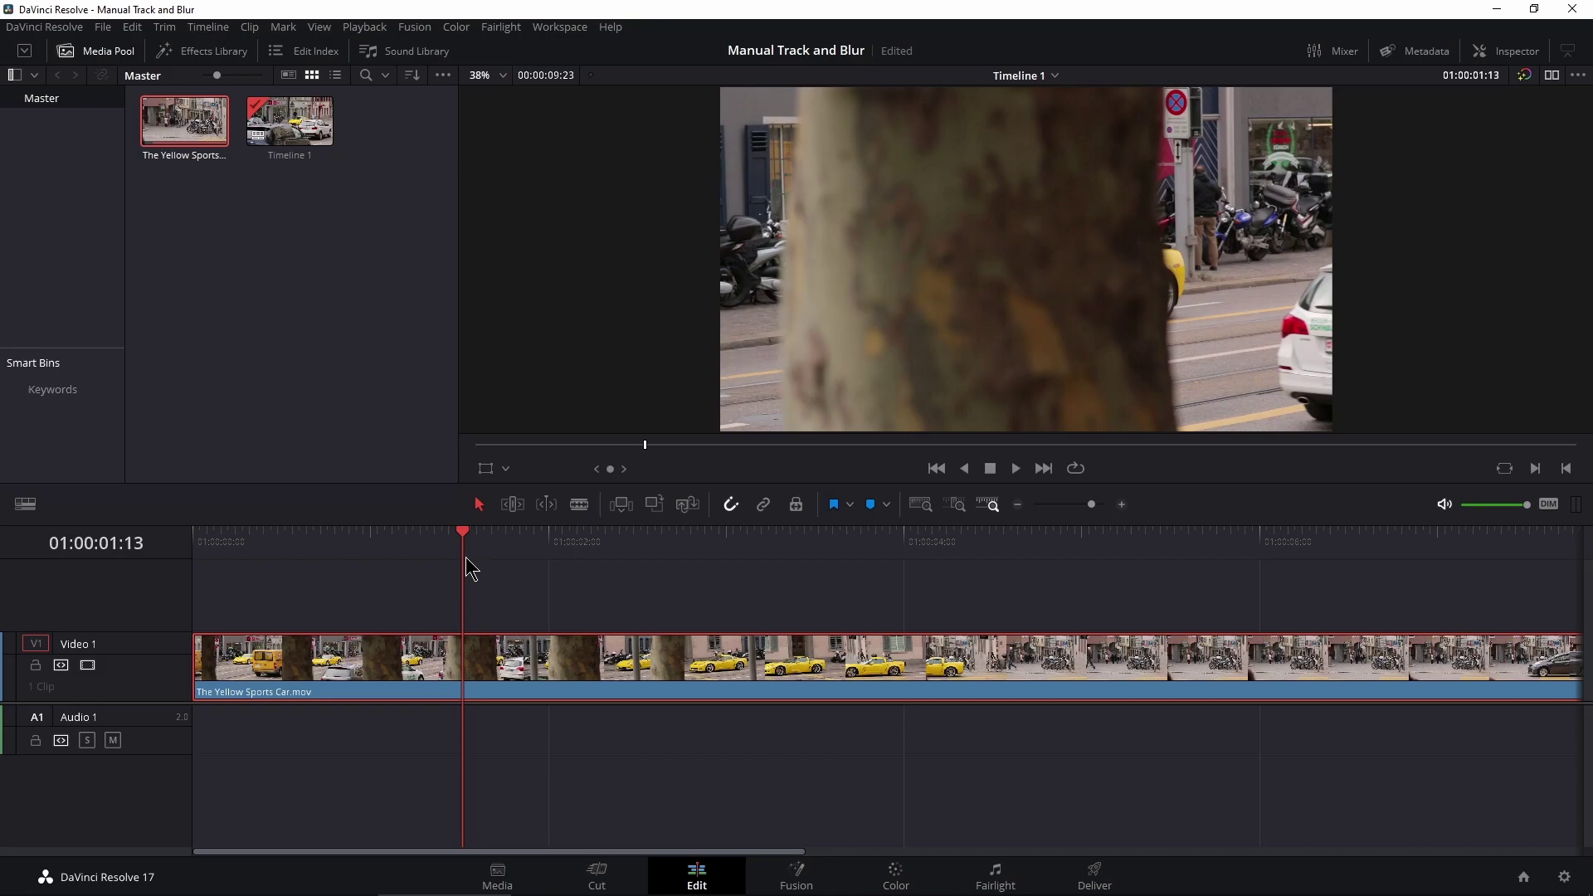
left_click_drag(470, 553, 313, 628)
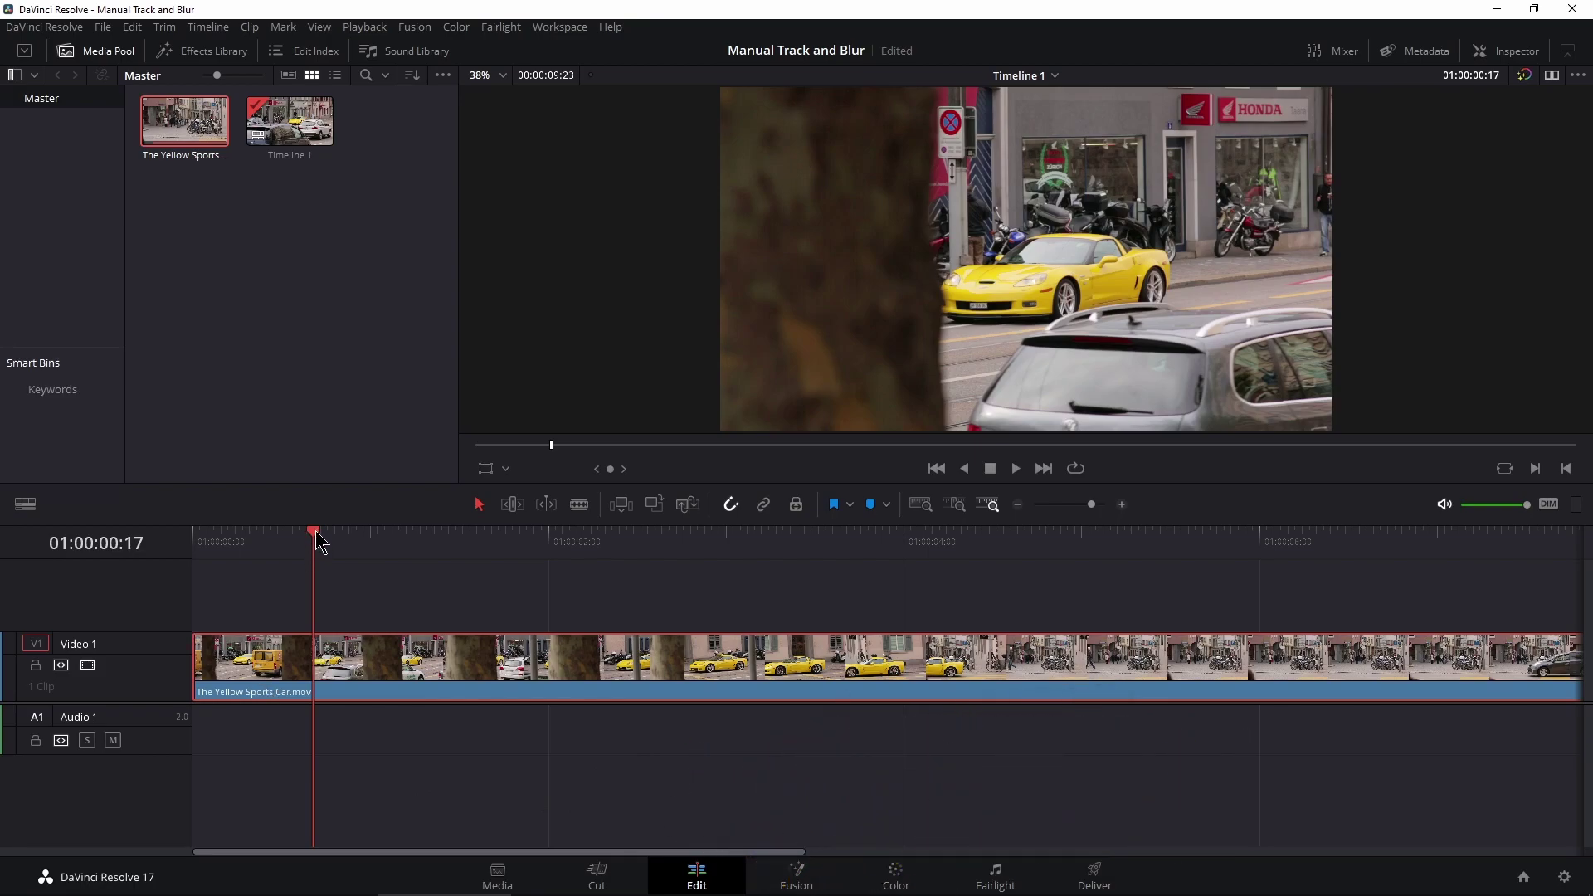
Split the clip at 01:00:00:22, where the tree trunk covers the yellow car's licence plate.
left_click_drag(317, 536, 349, 553)
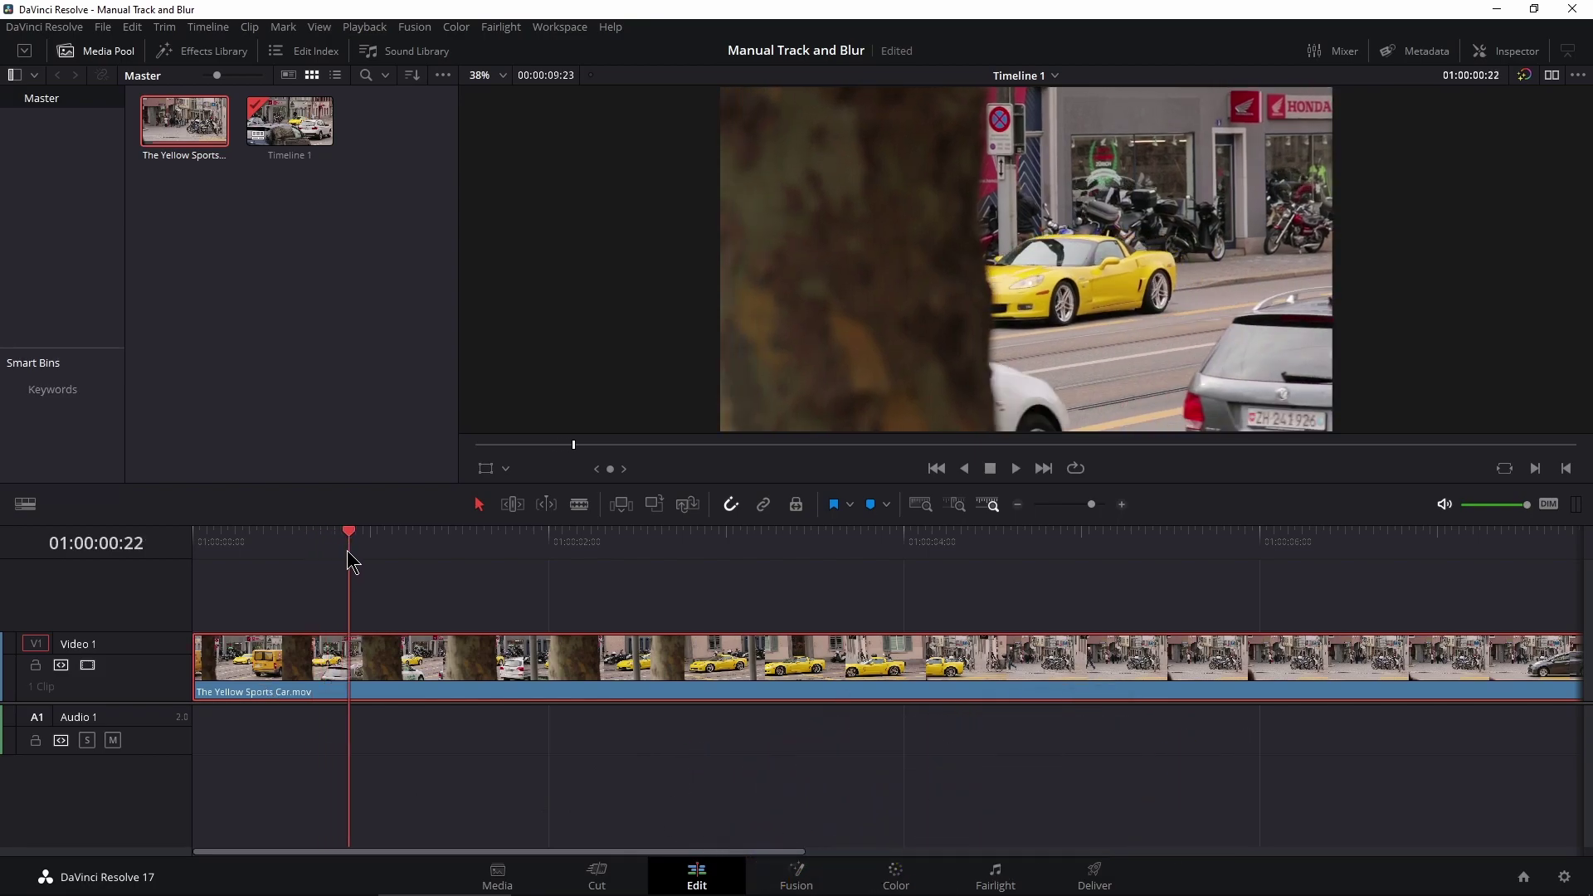
left_click_drag(1092, 505, 1099, 504)
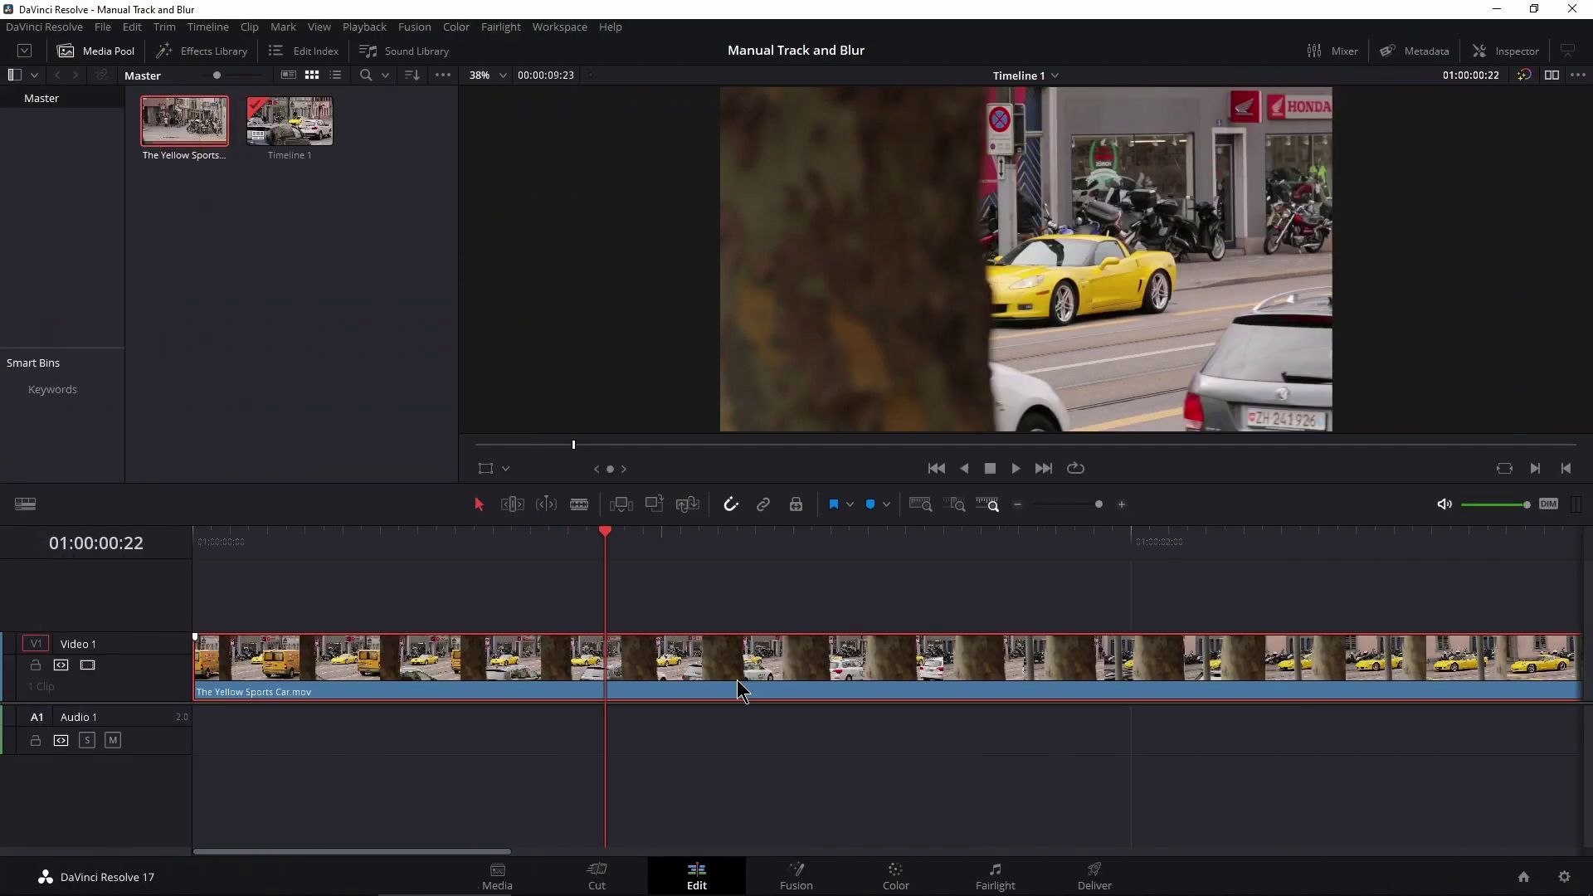
left_click(898, 871)
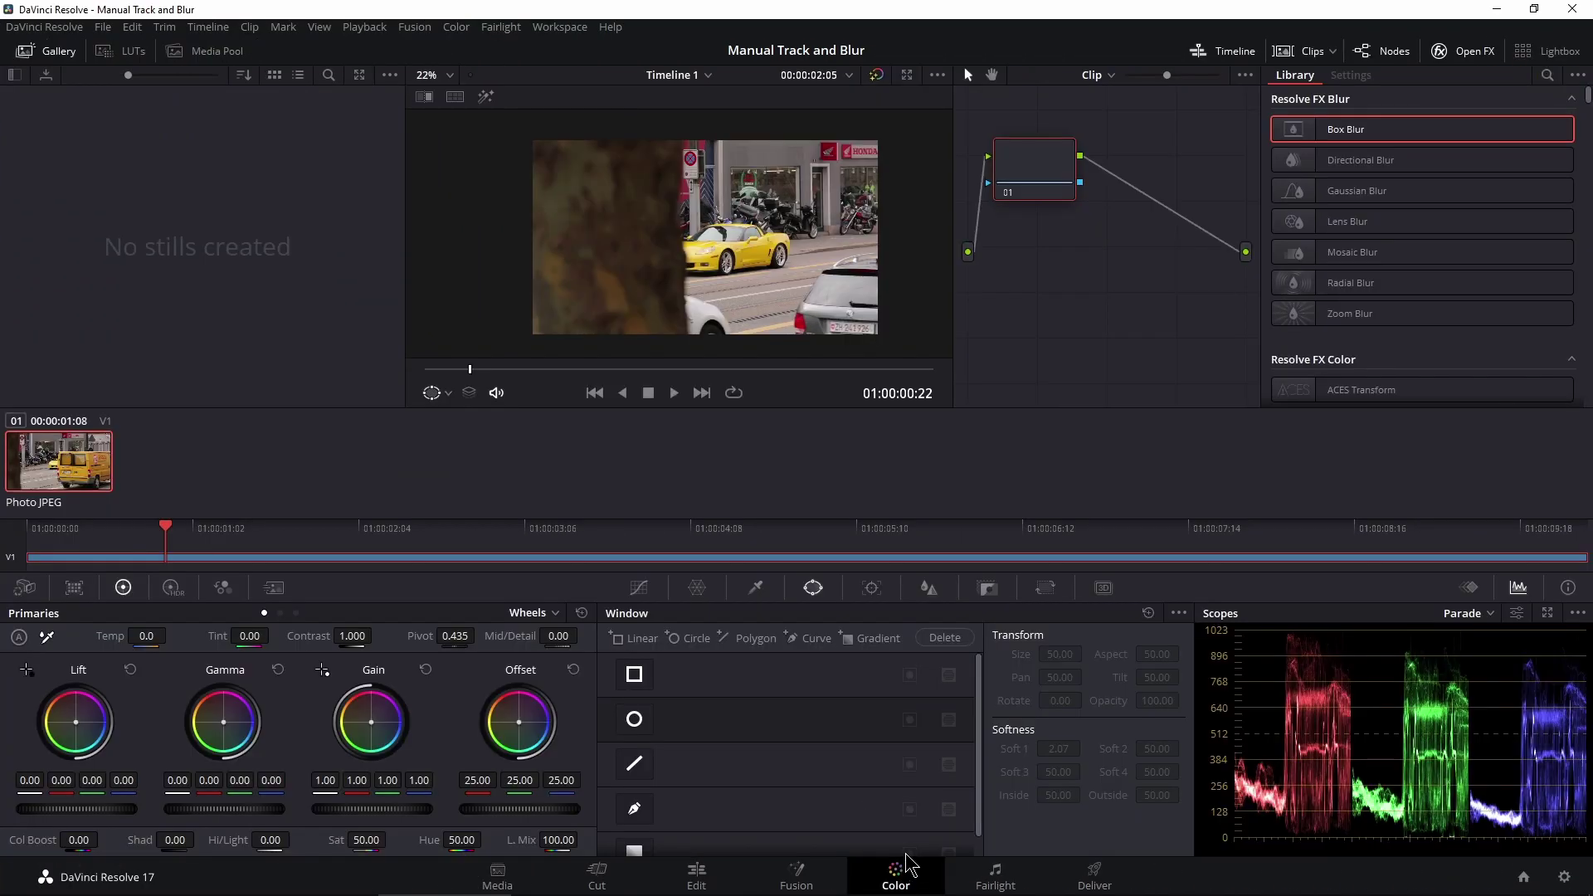
left_click(695, 876)
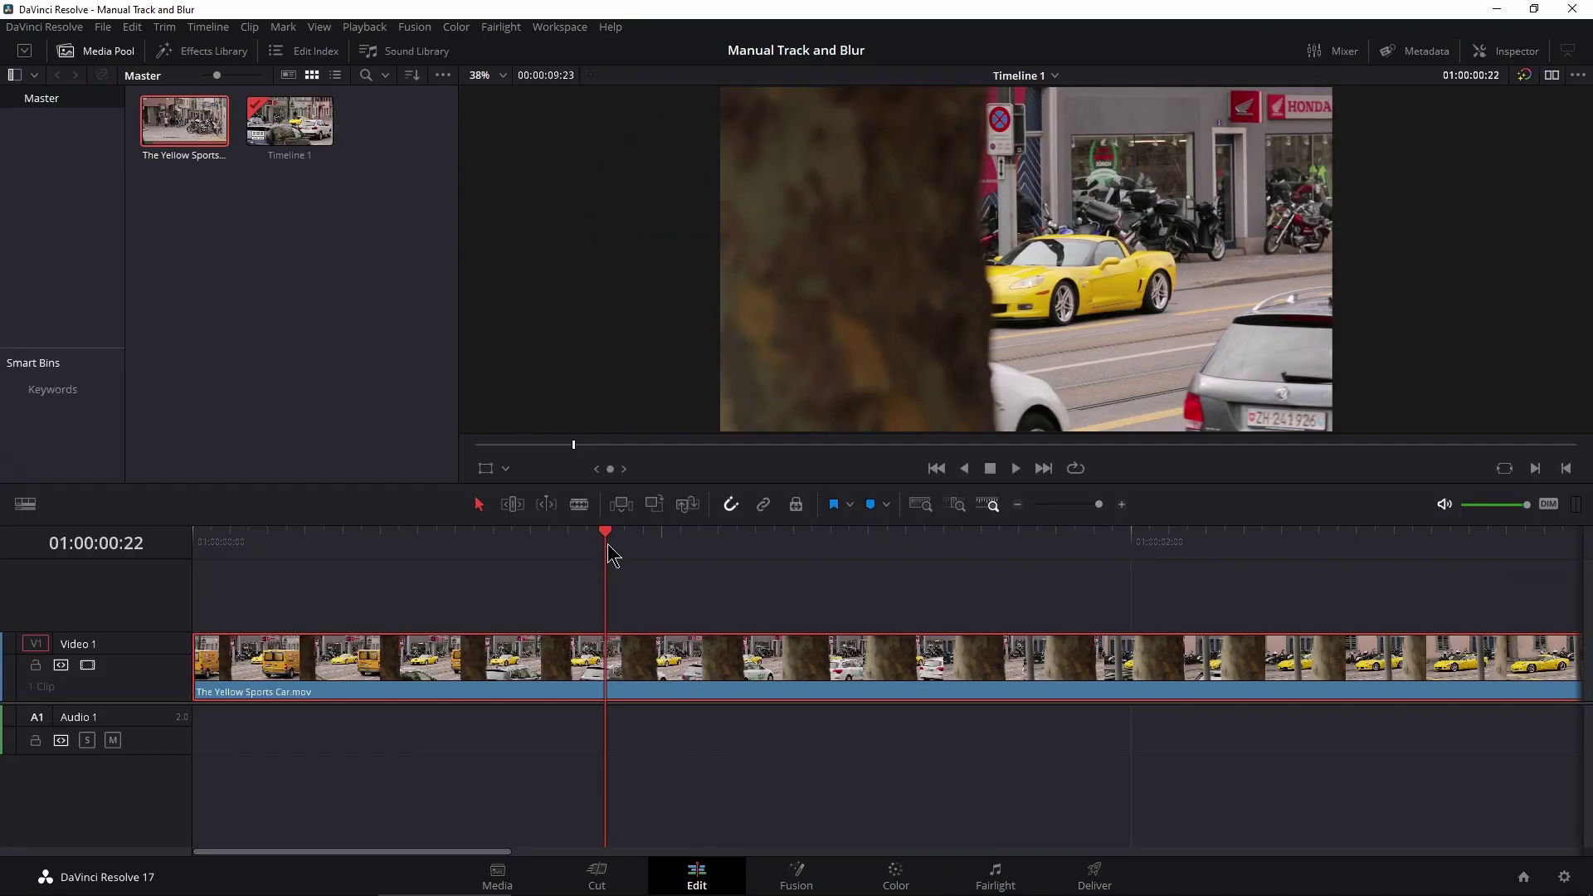
key("ctrl+b")
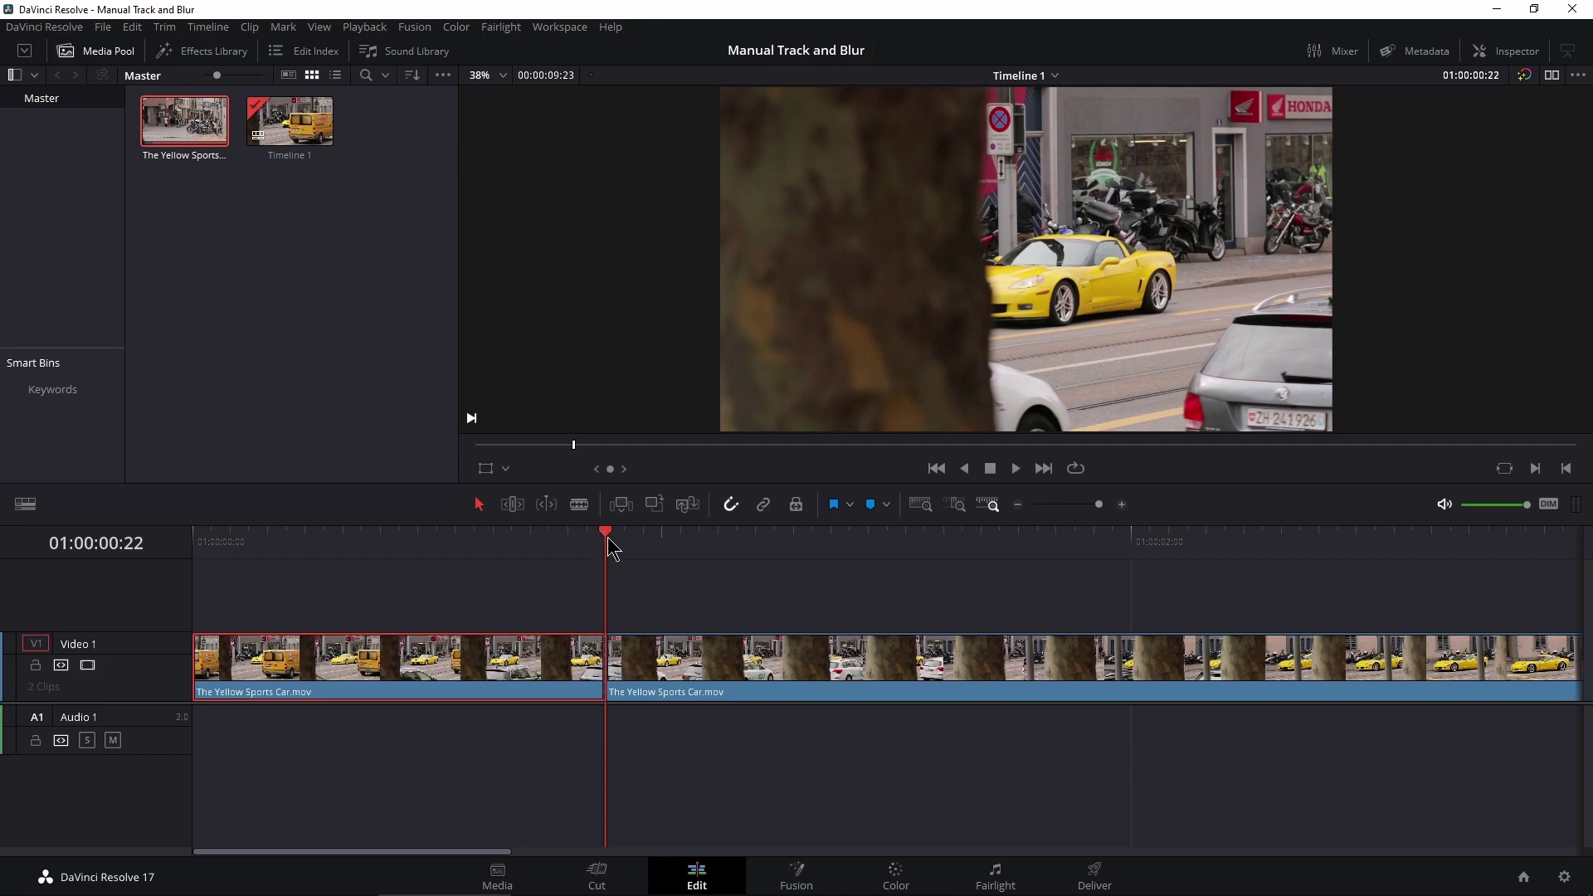
Split the clip again just before 01:00:02:00, where the yellow car's nose emerges between the tree and the pole.
scroll(850, 302, "up", 2)
scroll(851, 302, "down", 3)
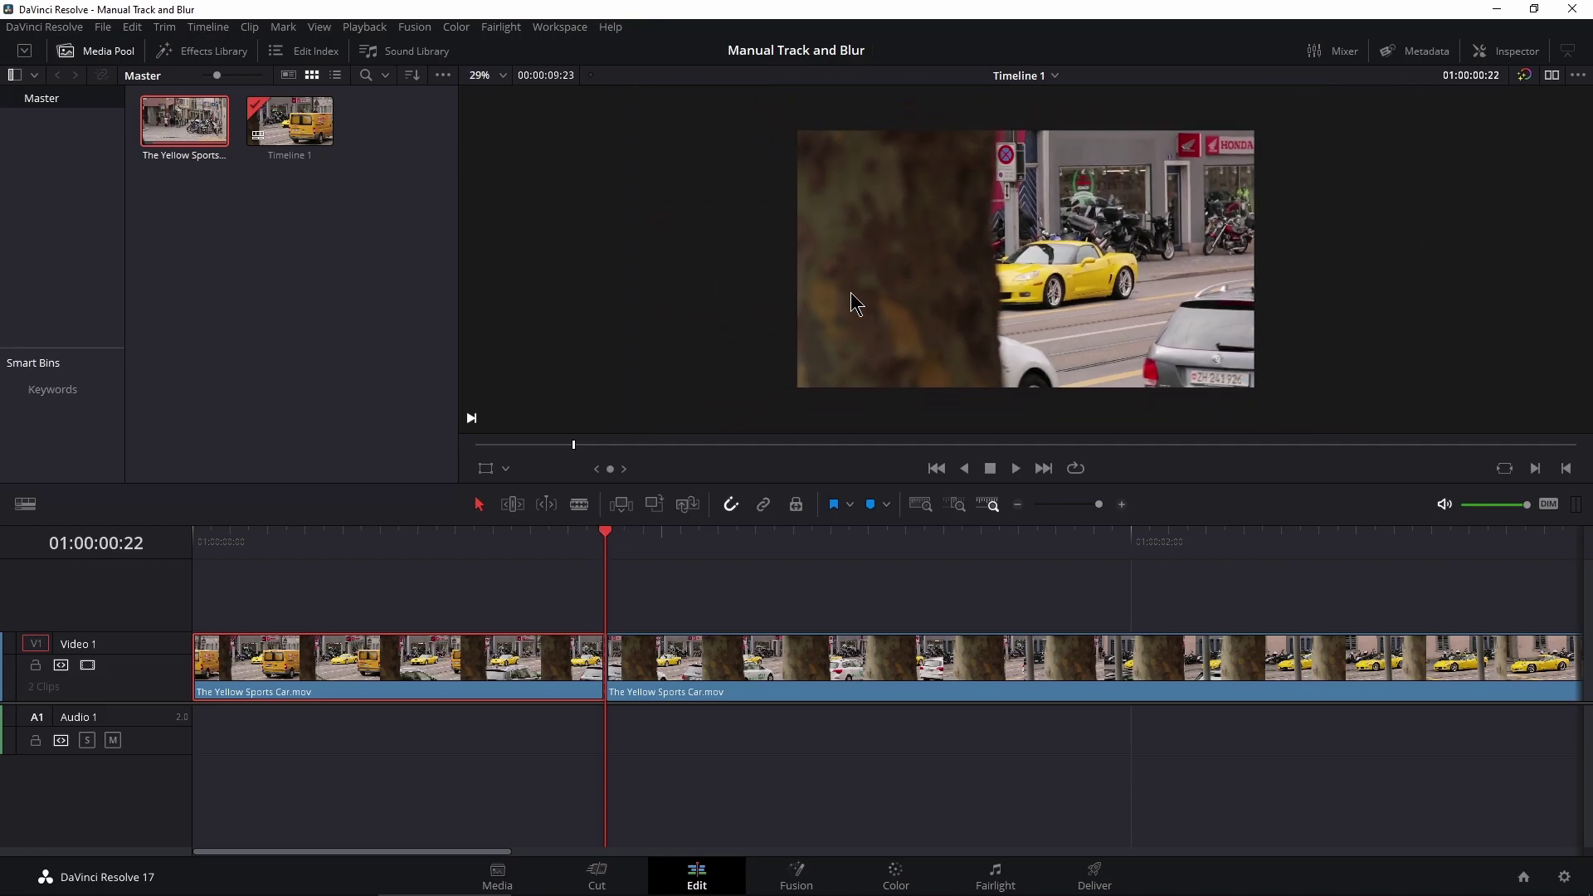
scroll(855, 304, "up", 1)
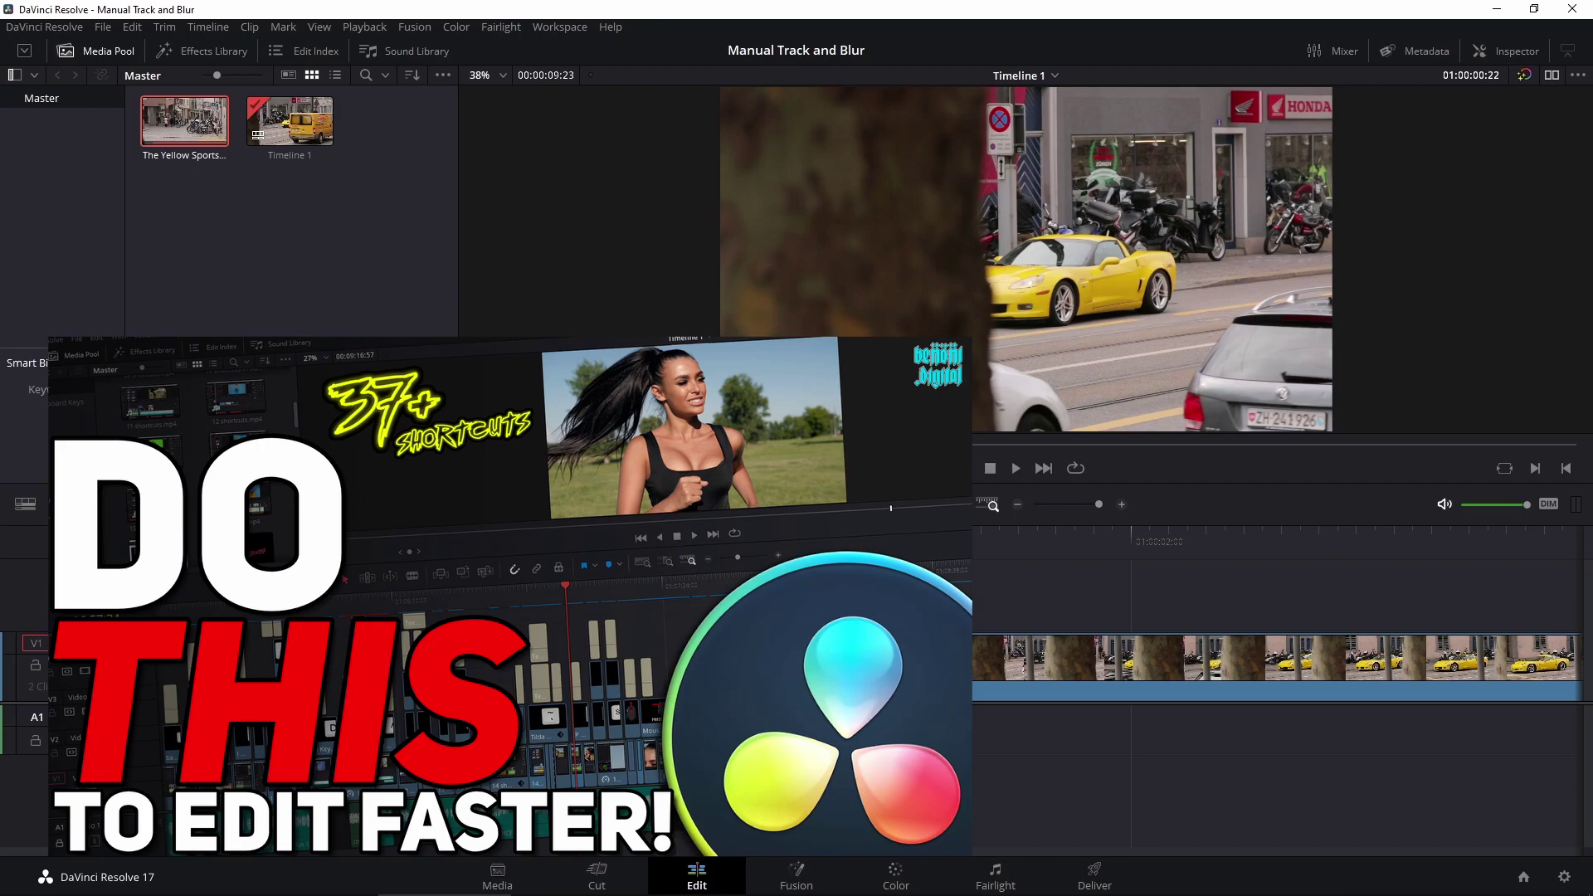
left_click_drag(647, 540, 1071, 541)
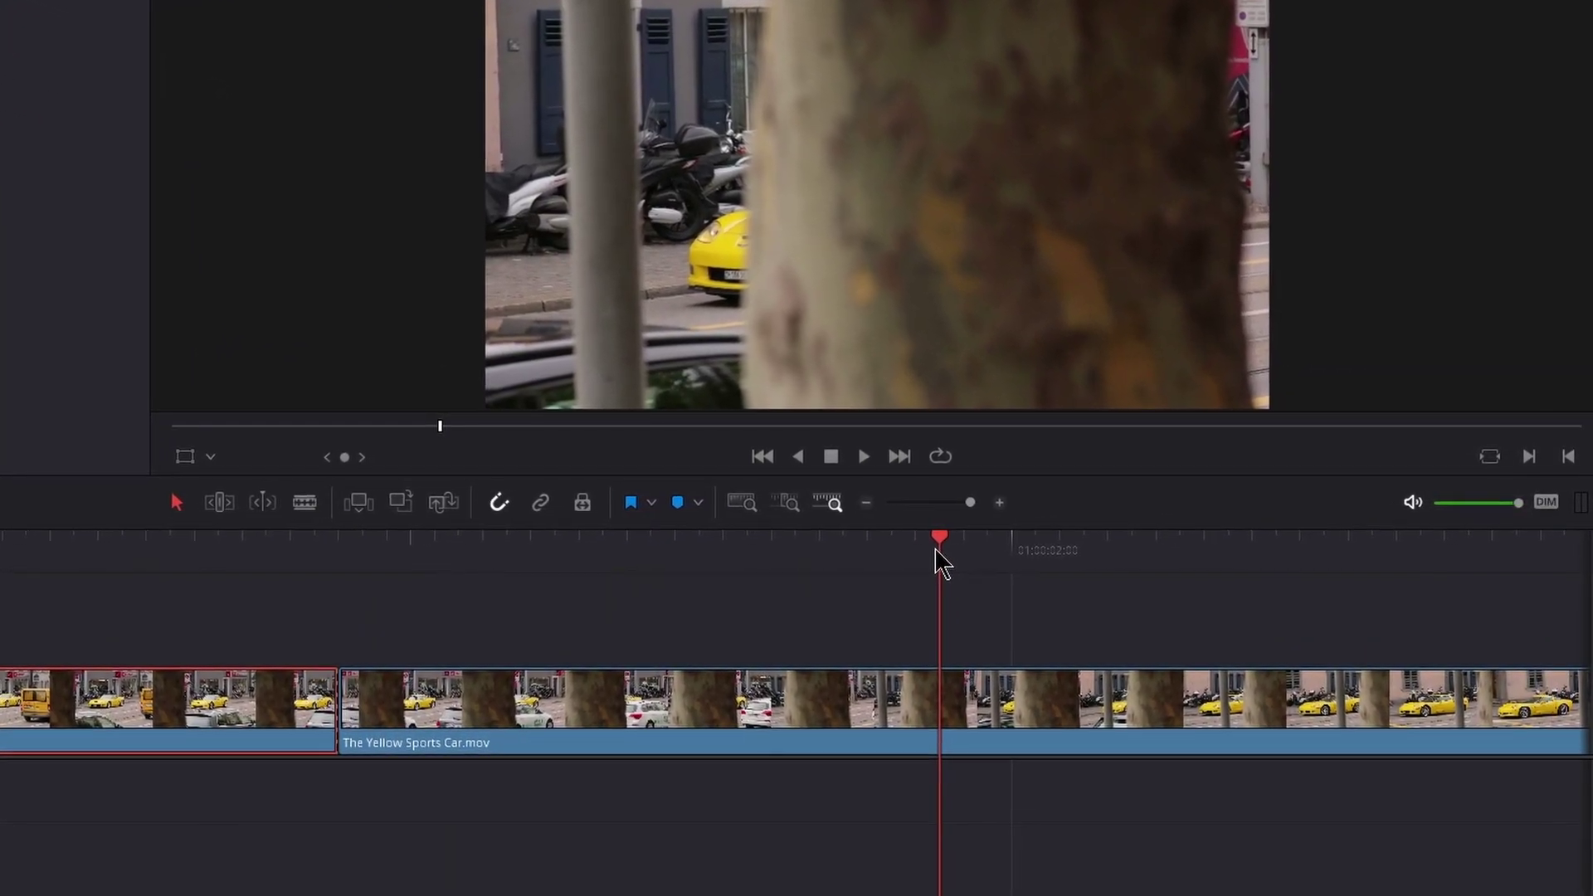
key("ctrl+shift+bracketleft")
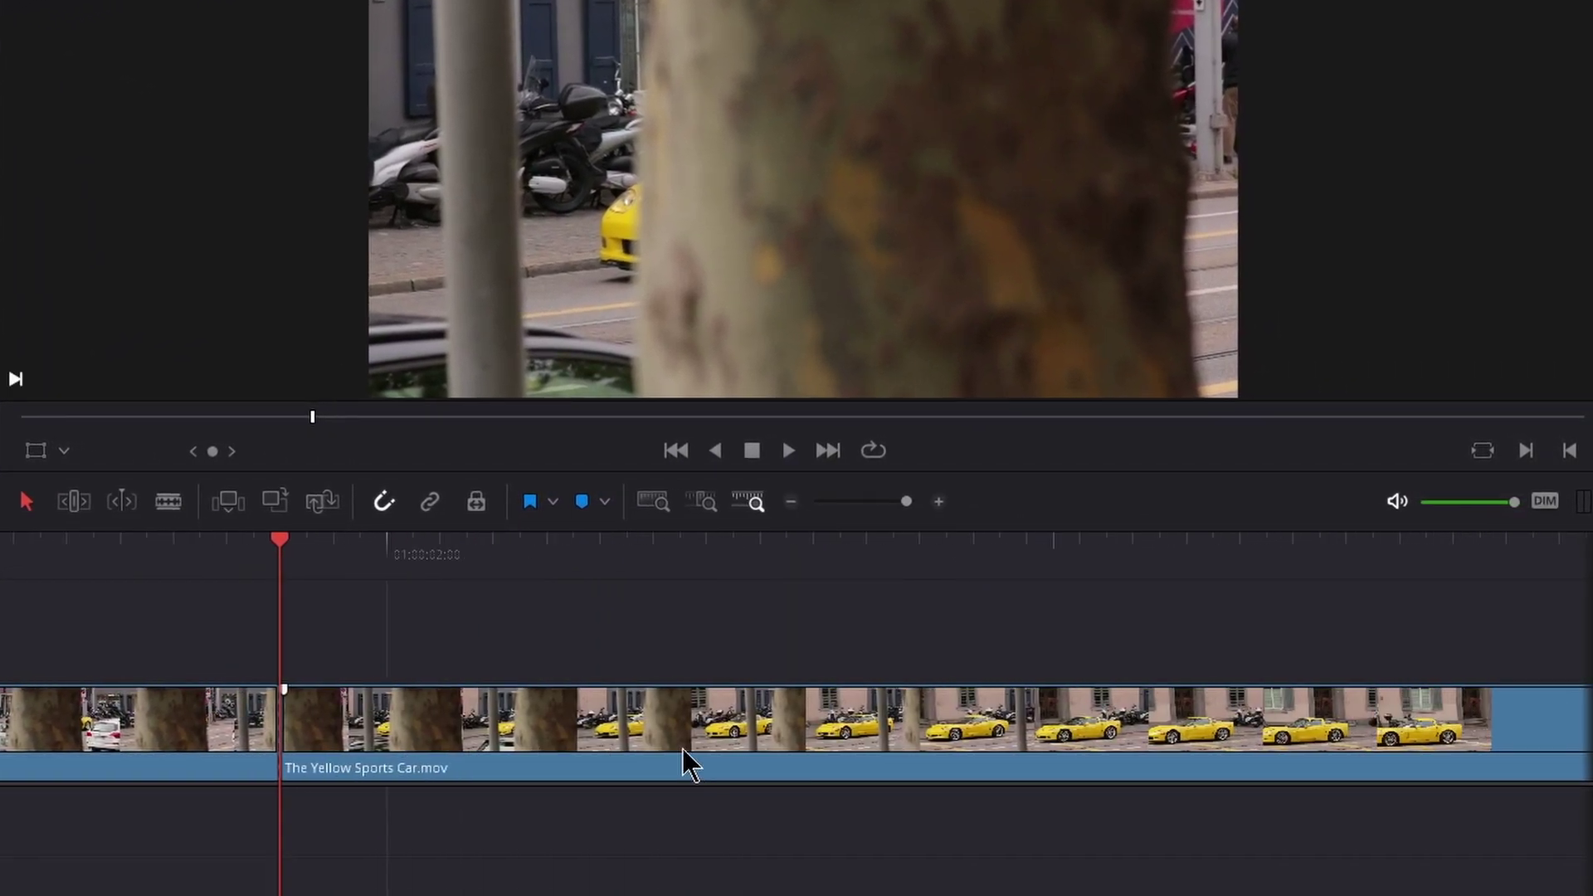
Isolate the single frame just after 01:00:02:00 where the pole covers the licence plate by splitting the clip on both sides of it.
left_click(157, 551)
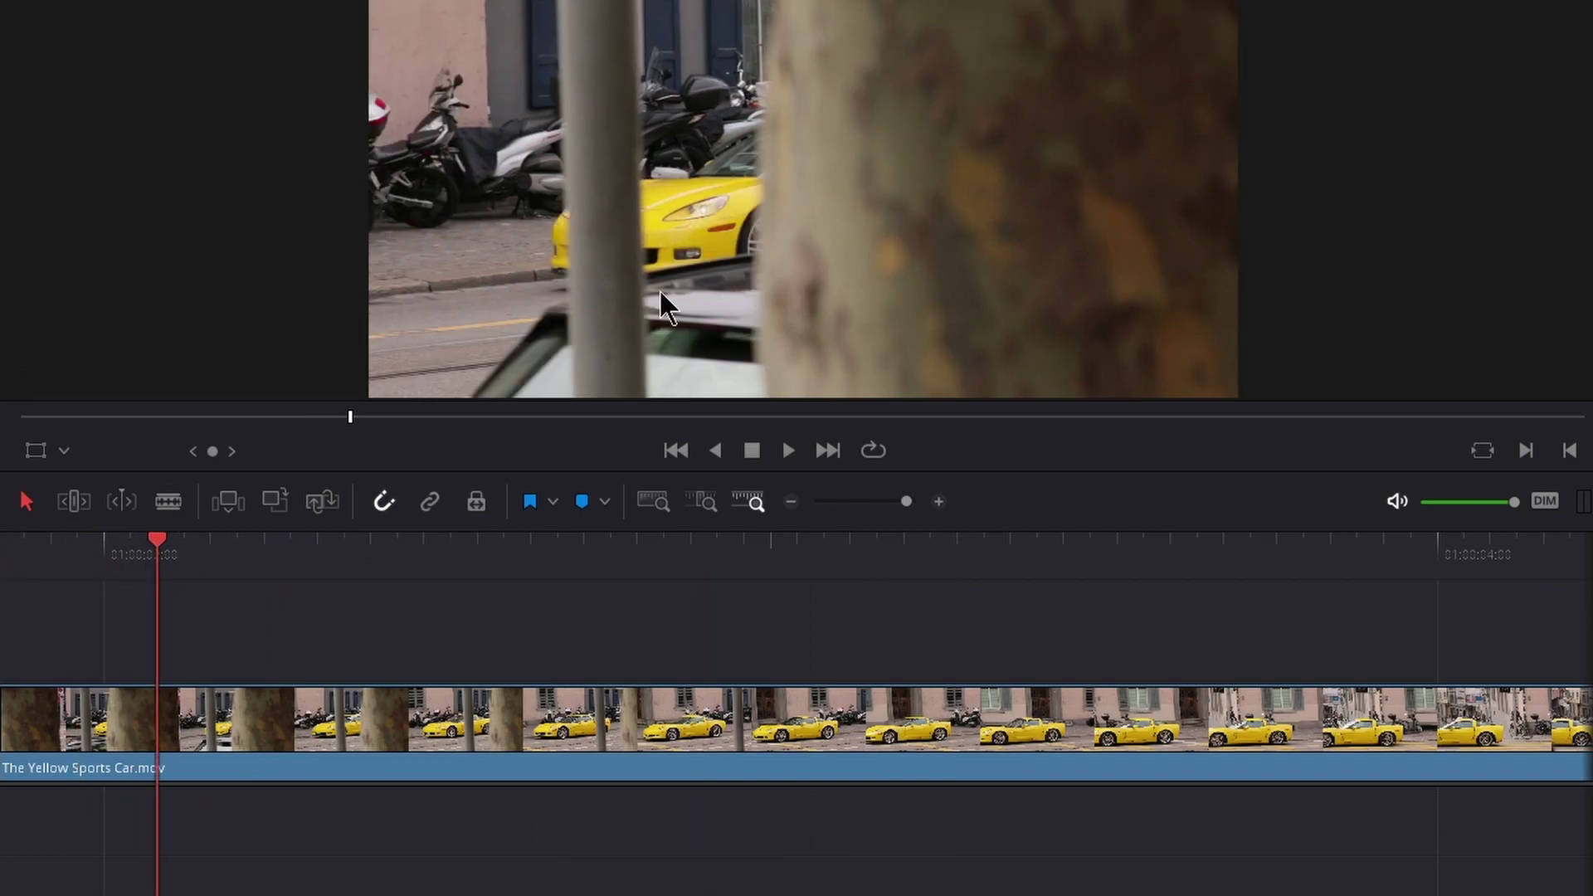
key("Left")
key("Left")
key("Right")
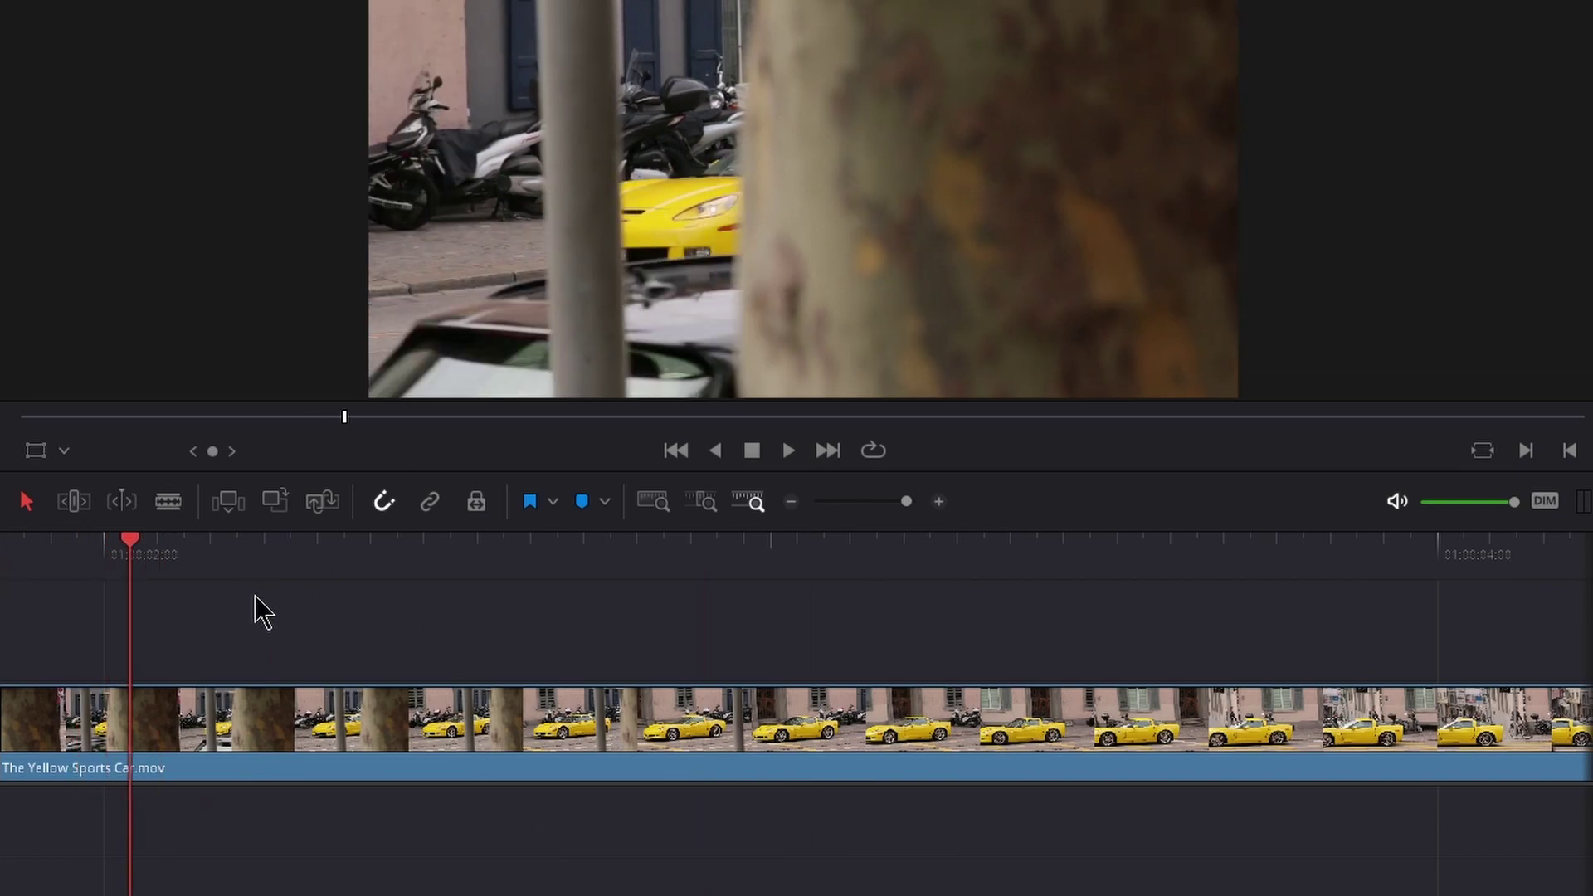
key("Right")
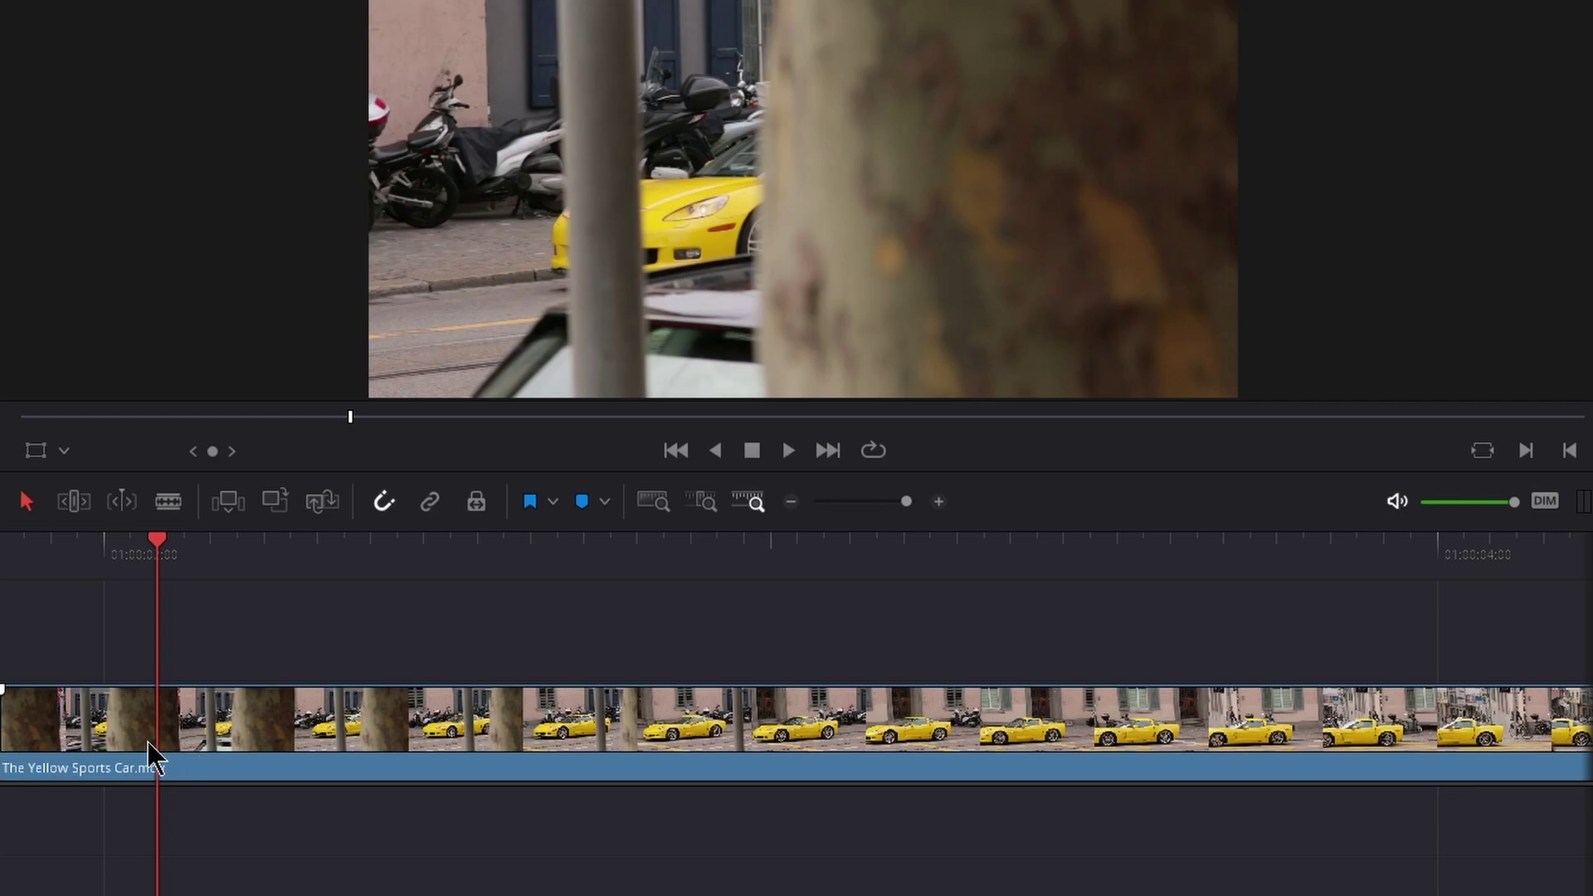
key("ctrl+b")
key("Right")
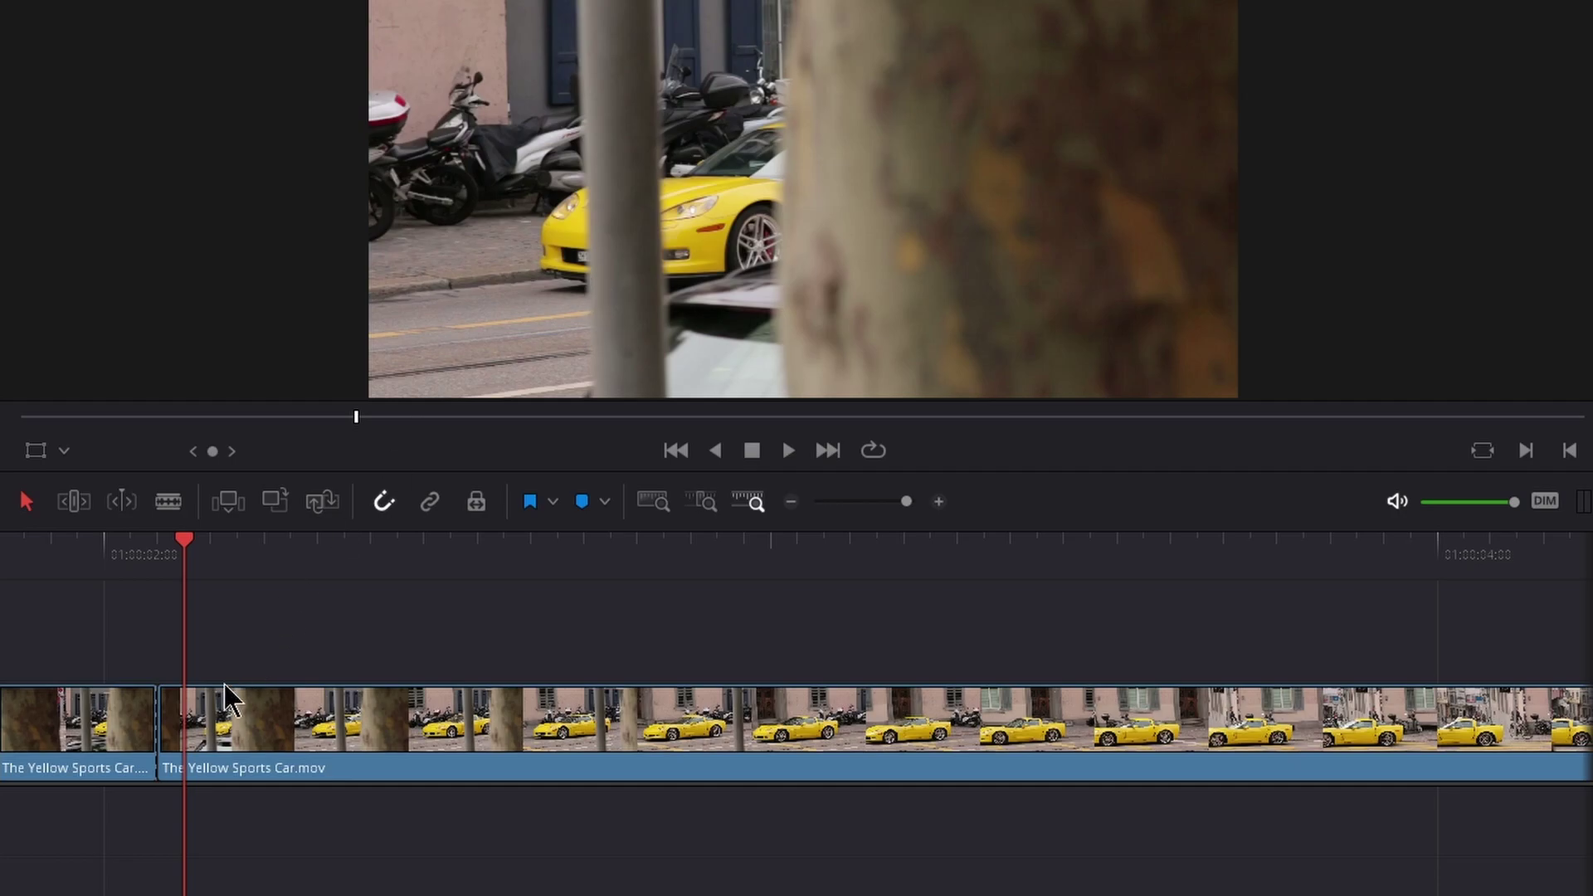
key("ctrl+b")
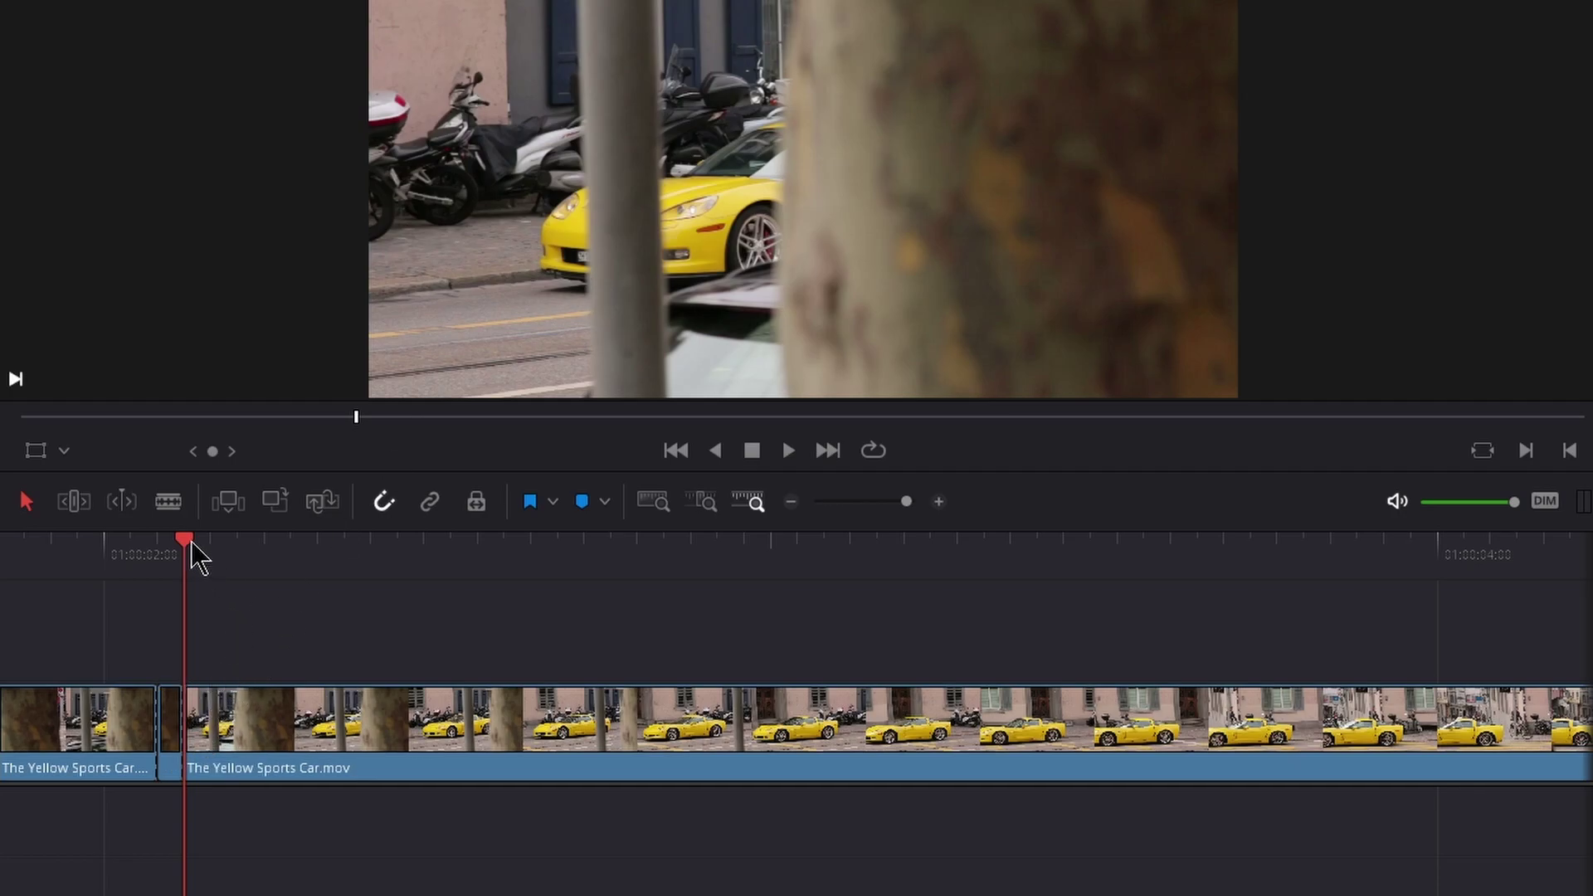
Split the clip at 01:00:03:04, where the yellow car's front is leaving the frame.
left_click_drag(235, 552, 871, 578)
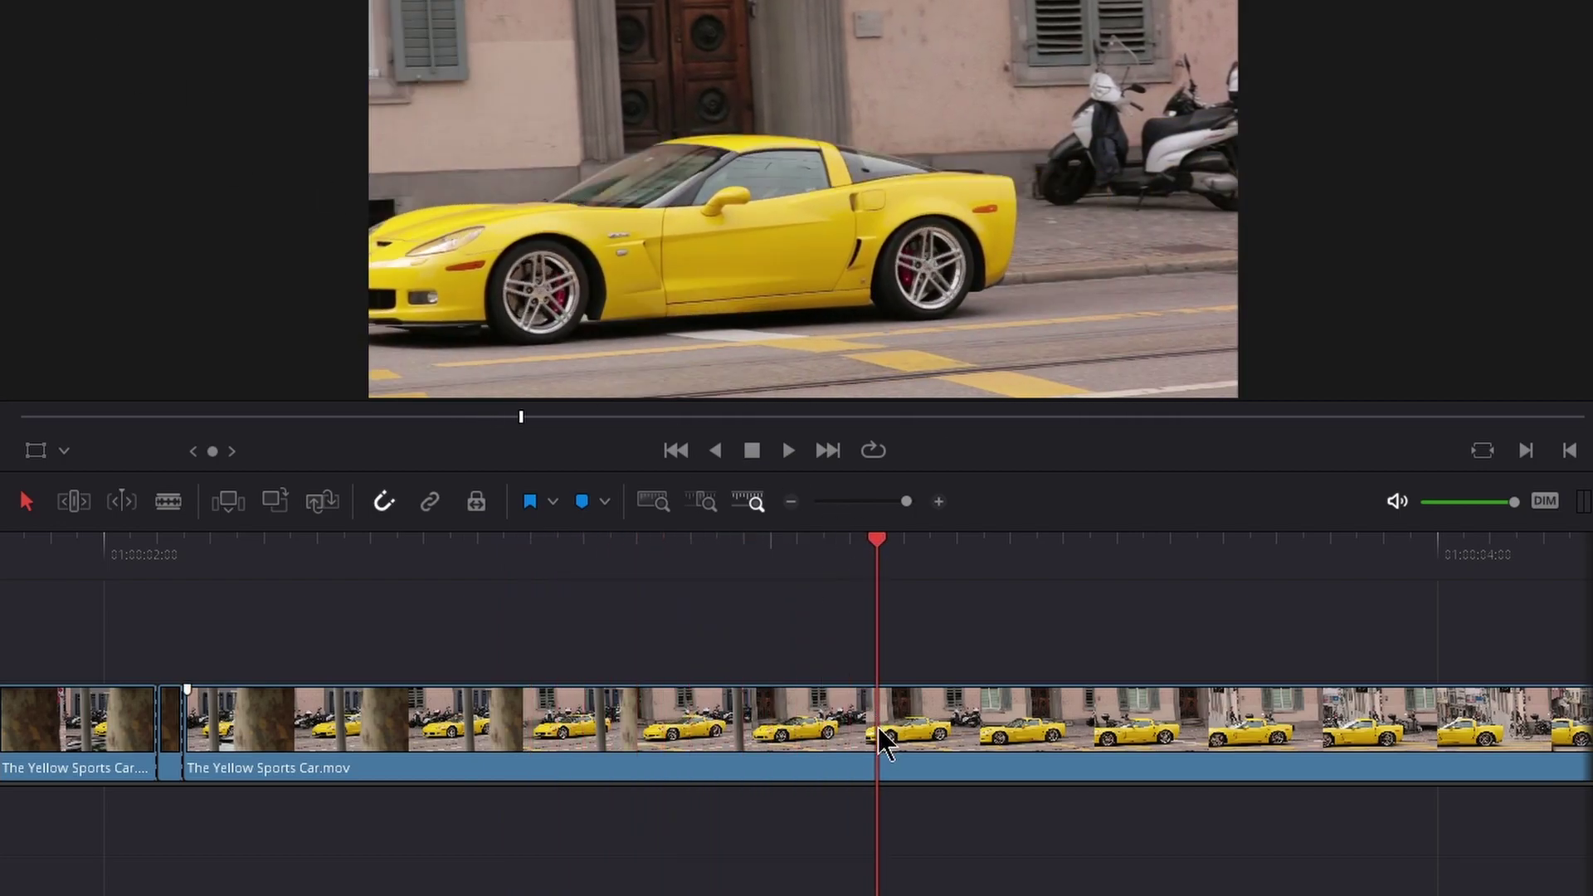
key("ctrl+b")
left_click(1062, 551)
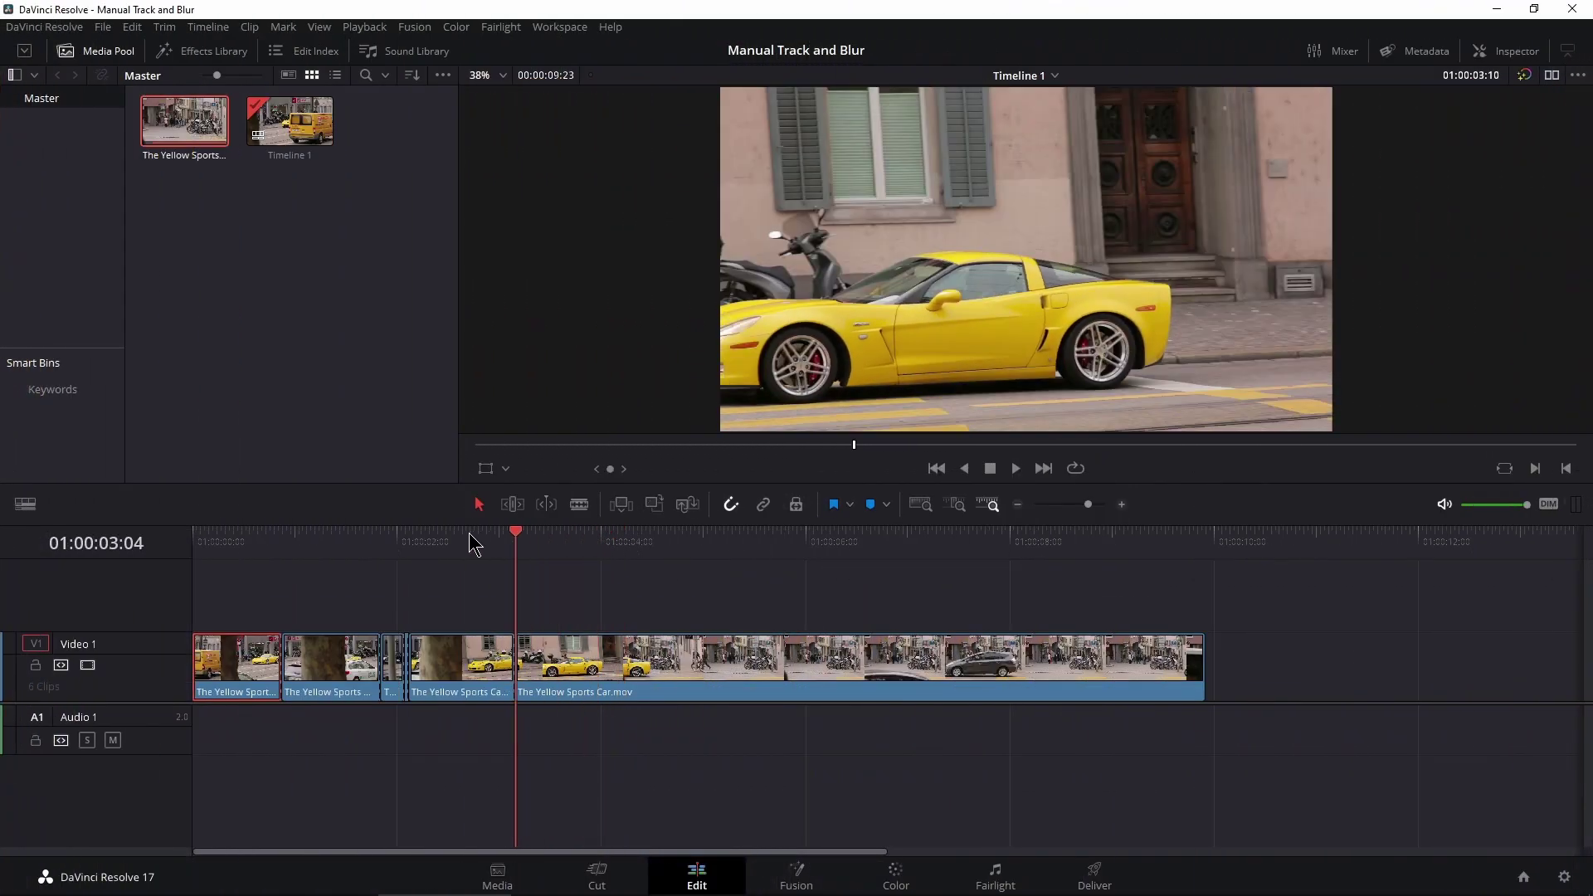
Park the playhead on the first clip segment at 01:00:00:03 and open the Color page.
left_click(239, 543)
left_click_drag(1088, 504, 1102, 505)
left_click_drag(395, 541, 303, 646)
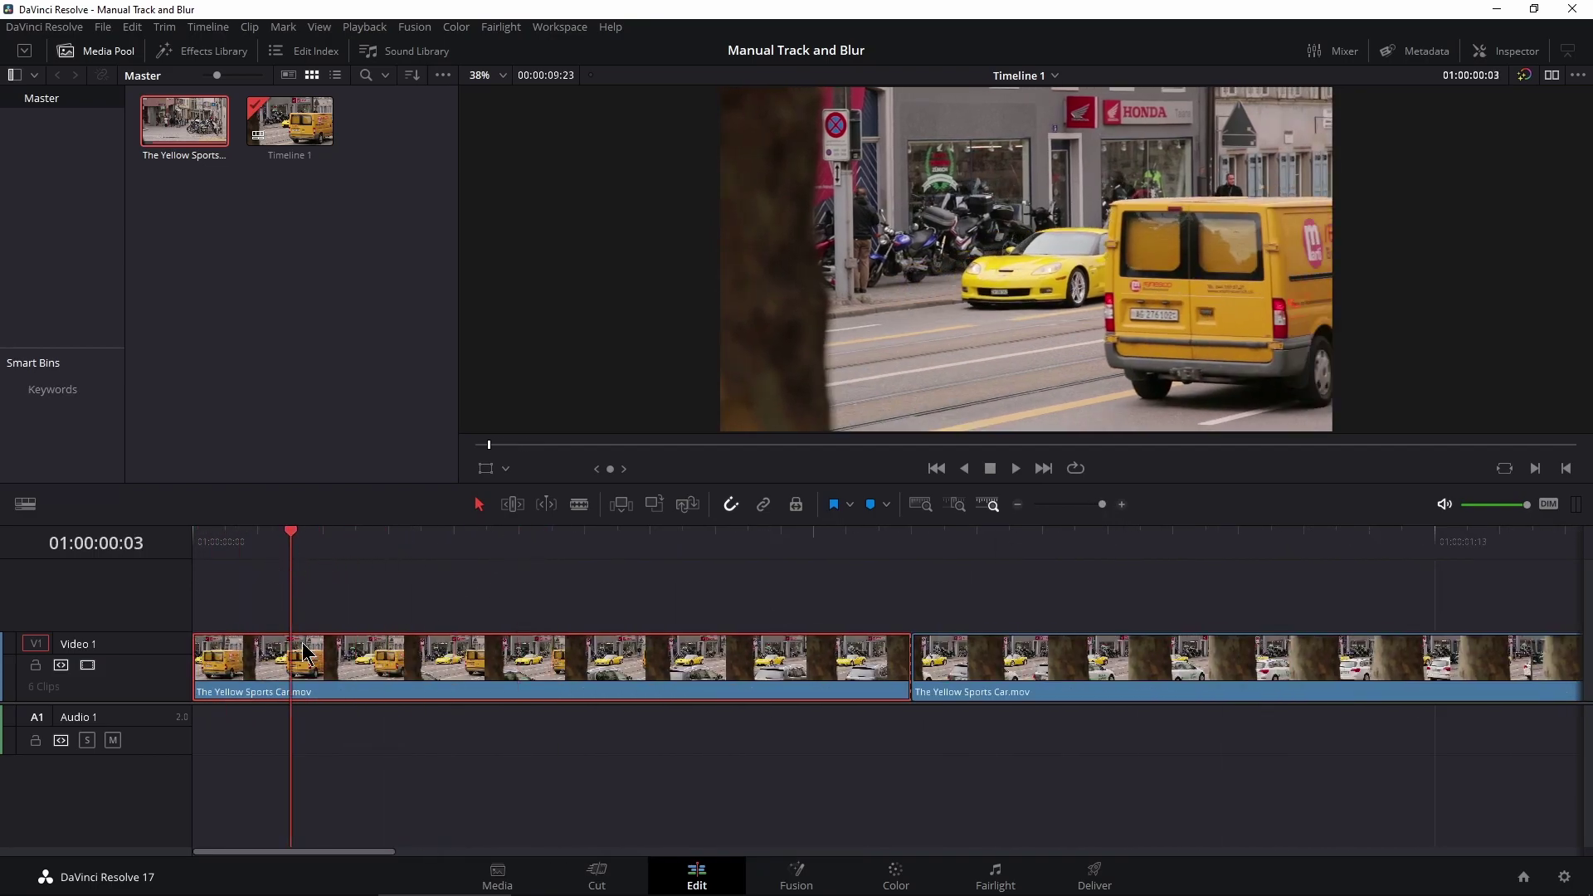
left_click(905, 870)
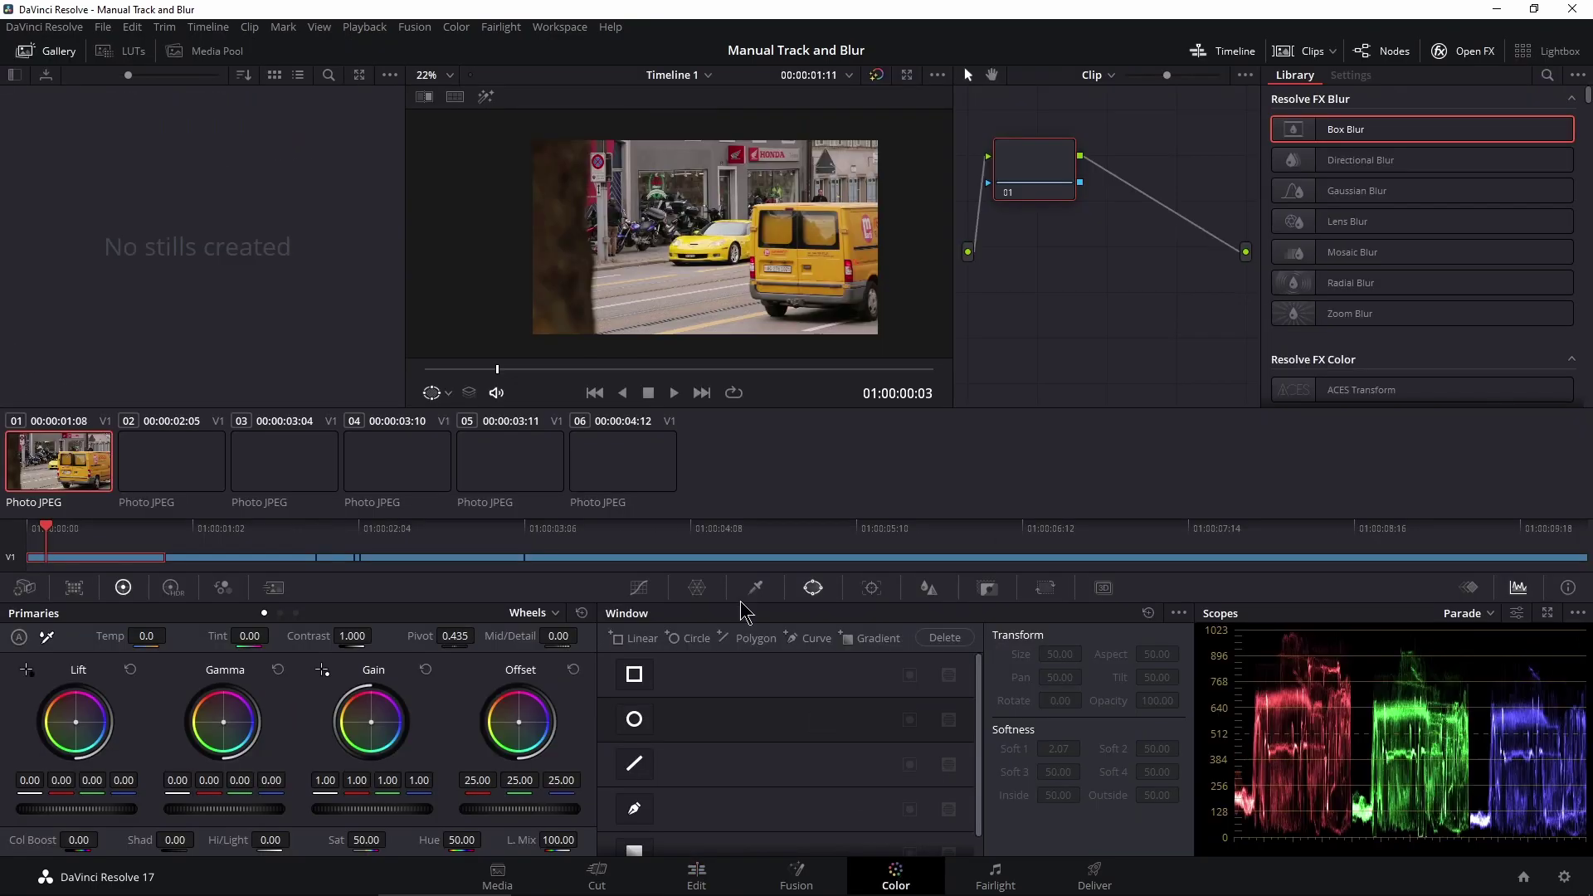
Add a rectangular power window to the first clip segment and reduce its size to 1.46.
scroll(754, 287, "up", 1)
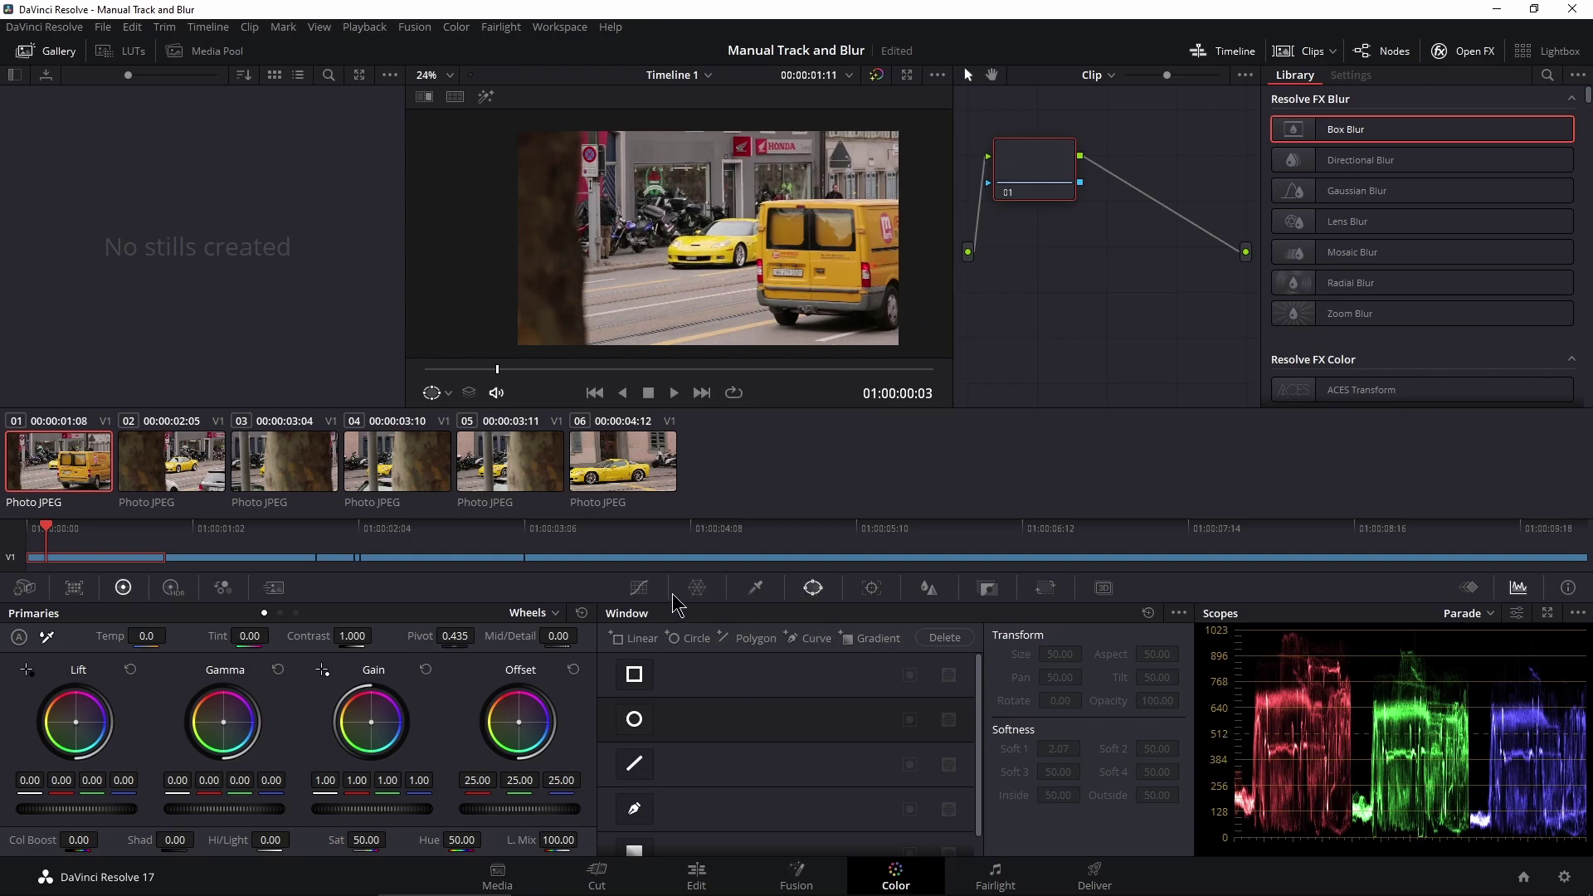
left_click(639, 588)
left_click(813, 588)
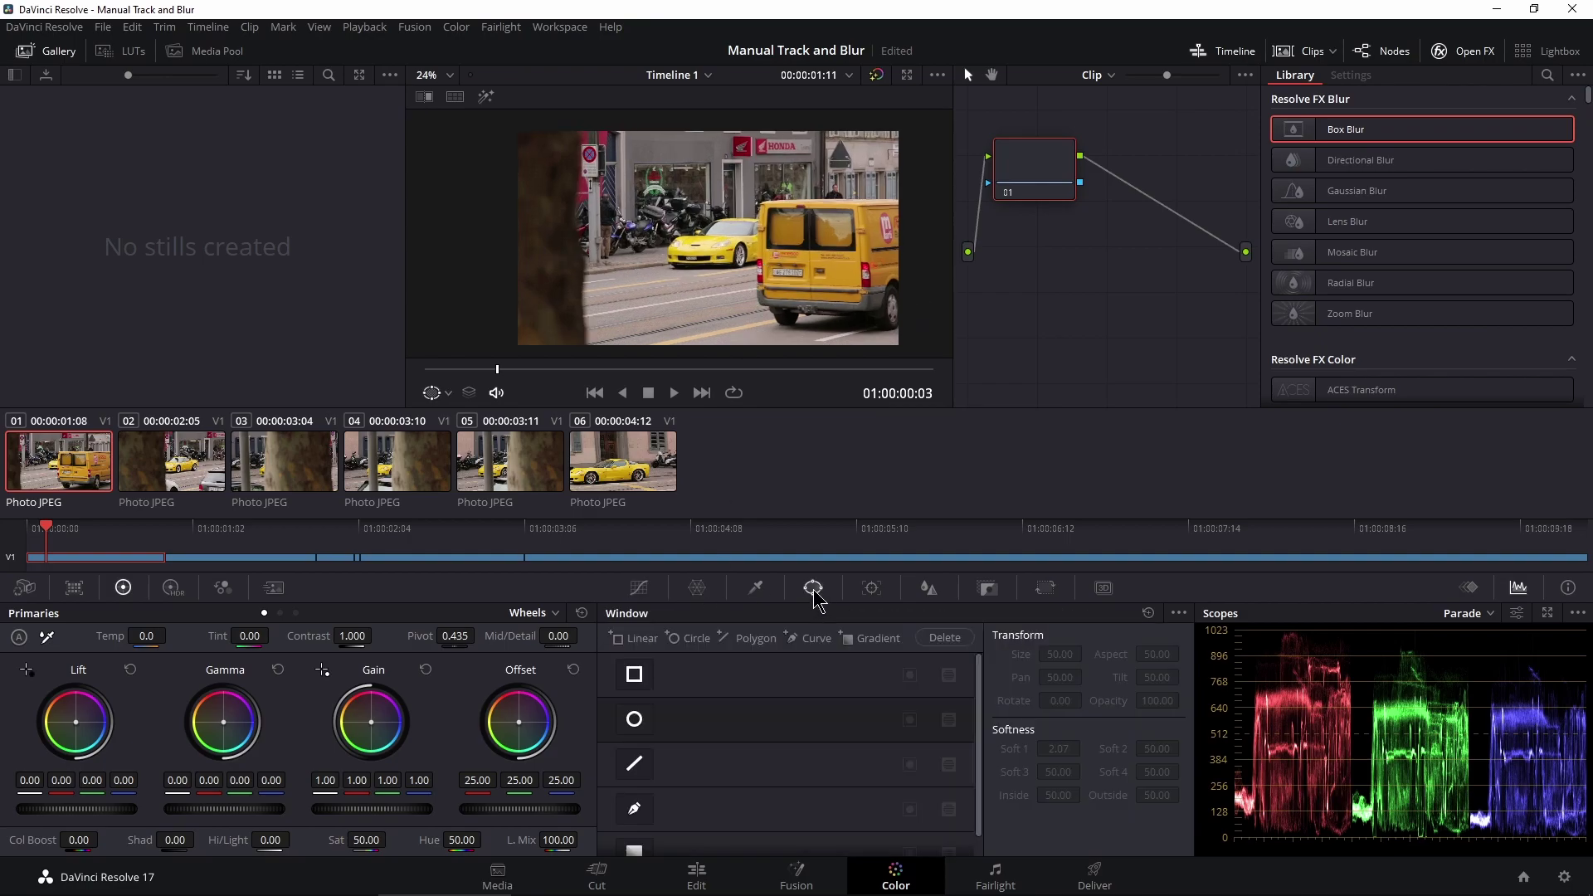
left_click(634, 674)
scroll(752, 220, "up", 2)
scroll(751, 220, "up", 10)
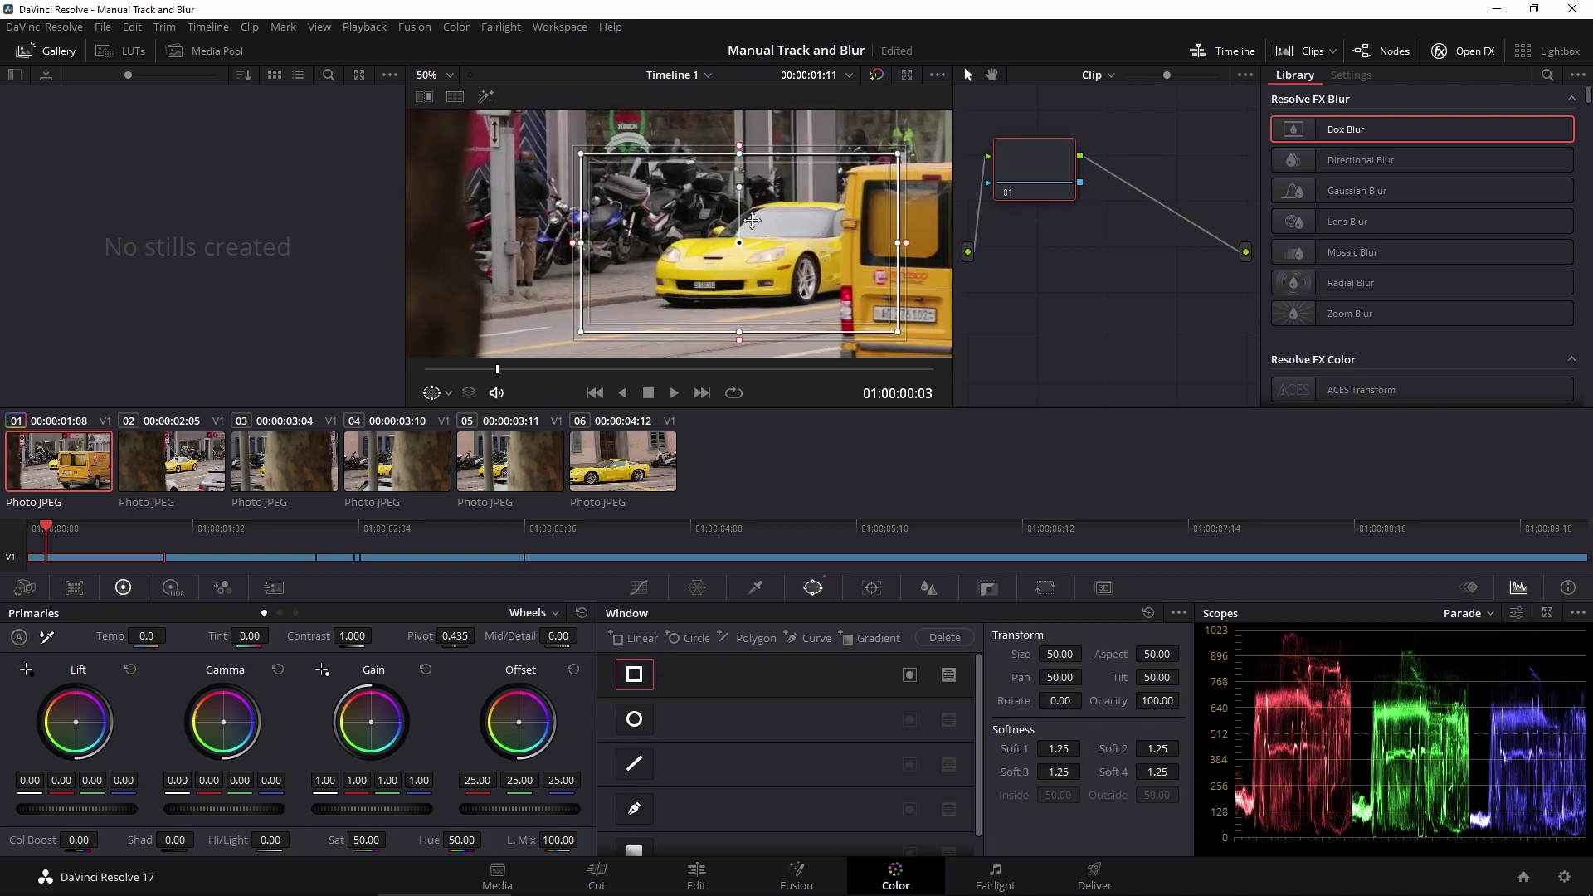
left_click_drag(1062, 655, 1089, 690)
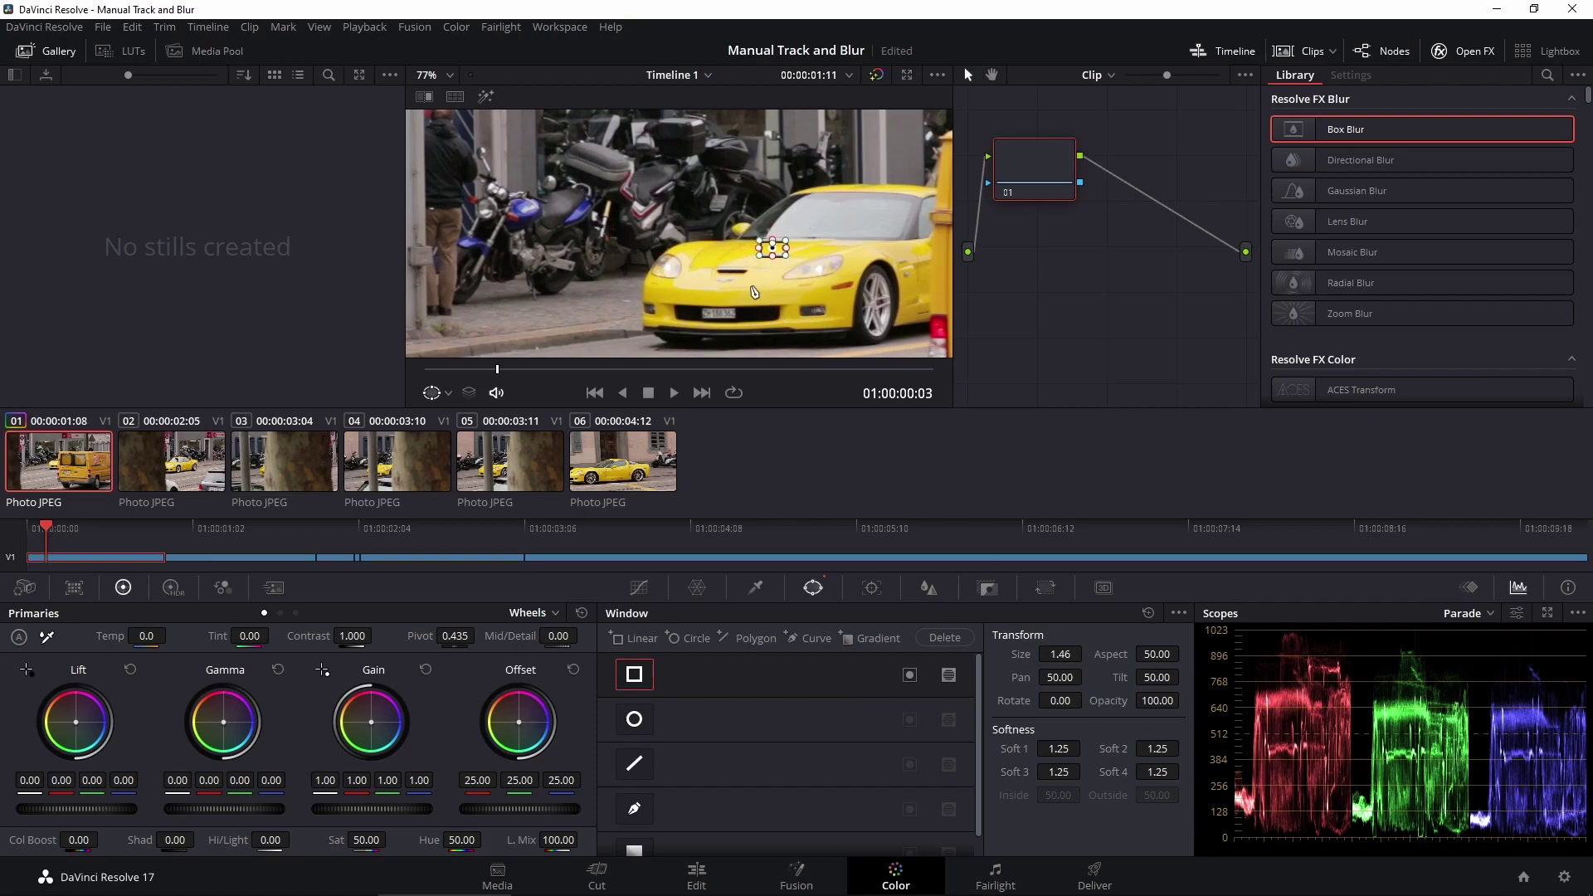
Enlarge the viewer and move the window onto the yellow car's licence plate, at about pan 48.99 and tilt 48.74.
scroll(674, 226, "up", 8)
scroll(693, 251, "up", 1)
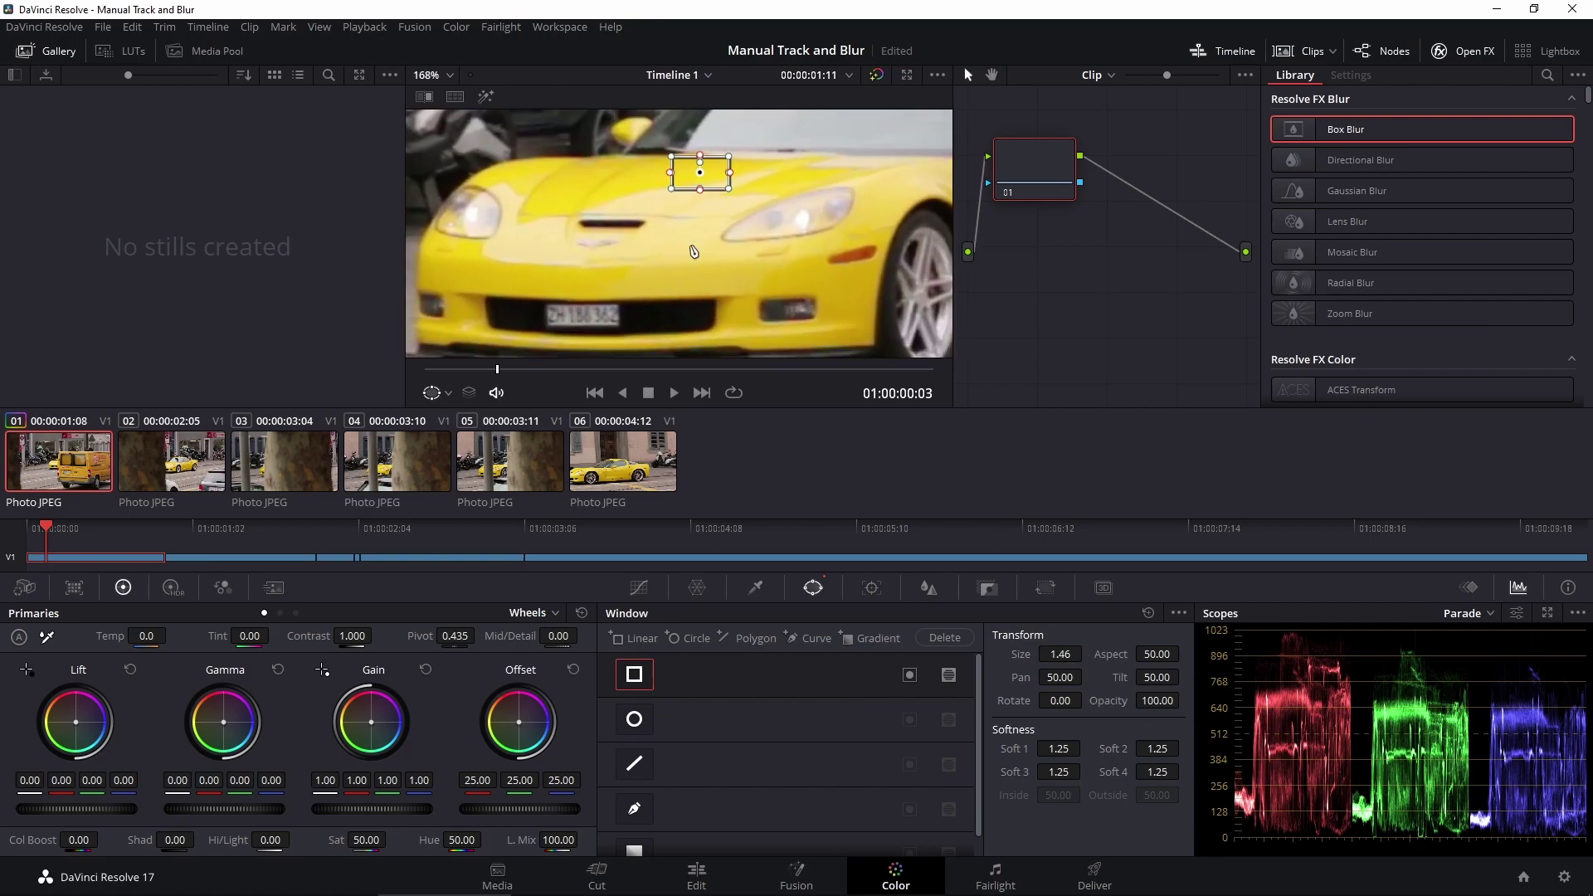
key("alt+f")
scroll(919, 341, "up", 4)
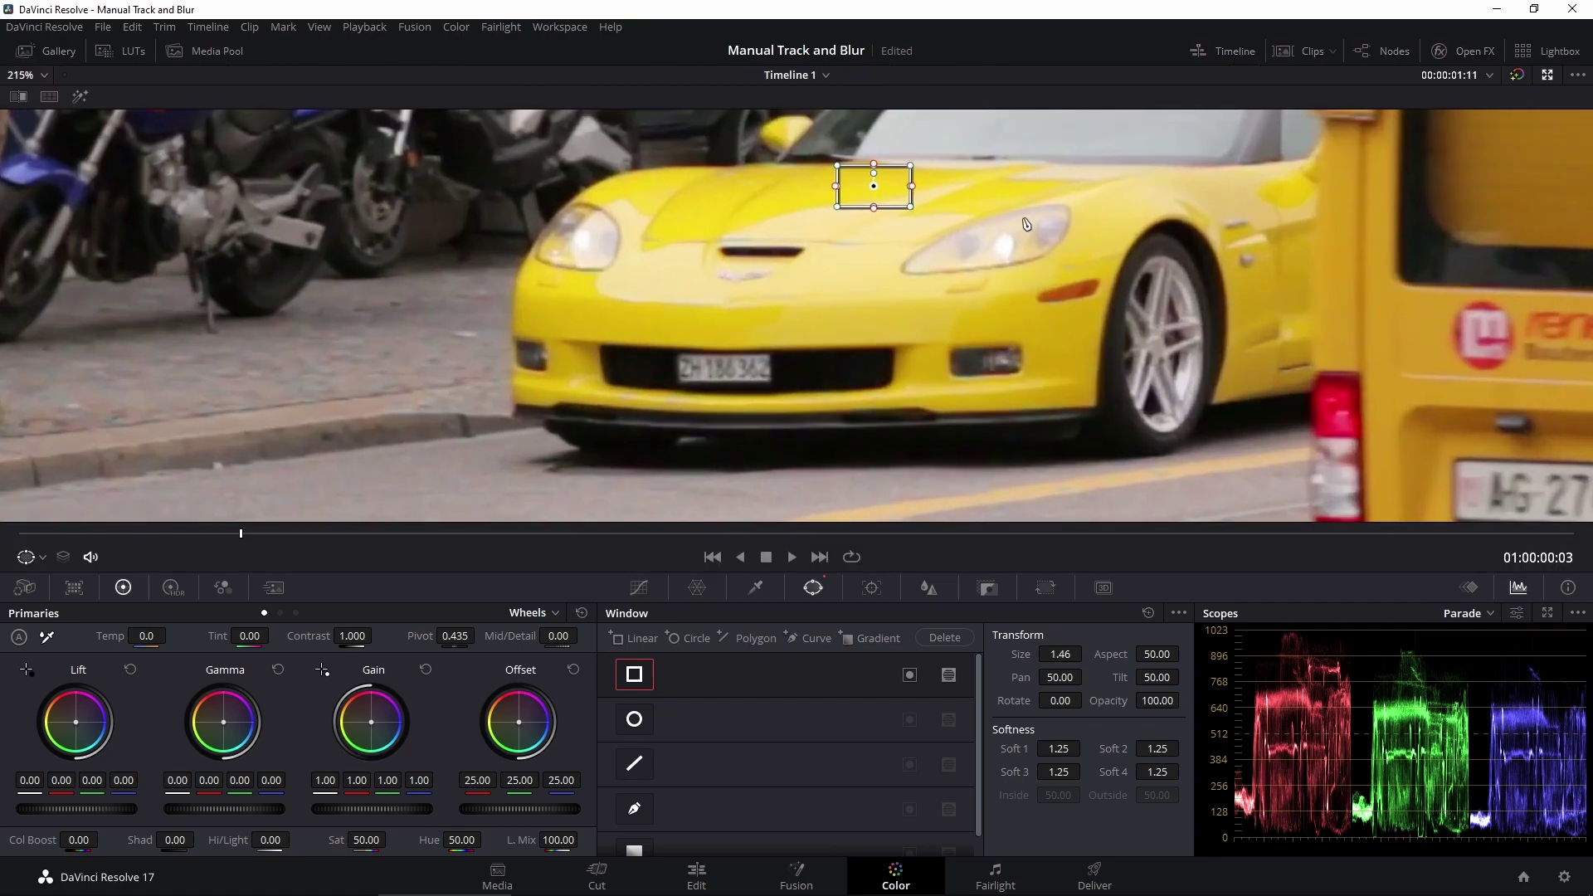
scroll(920, 341, "up", 4)
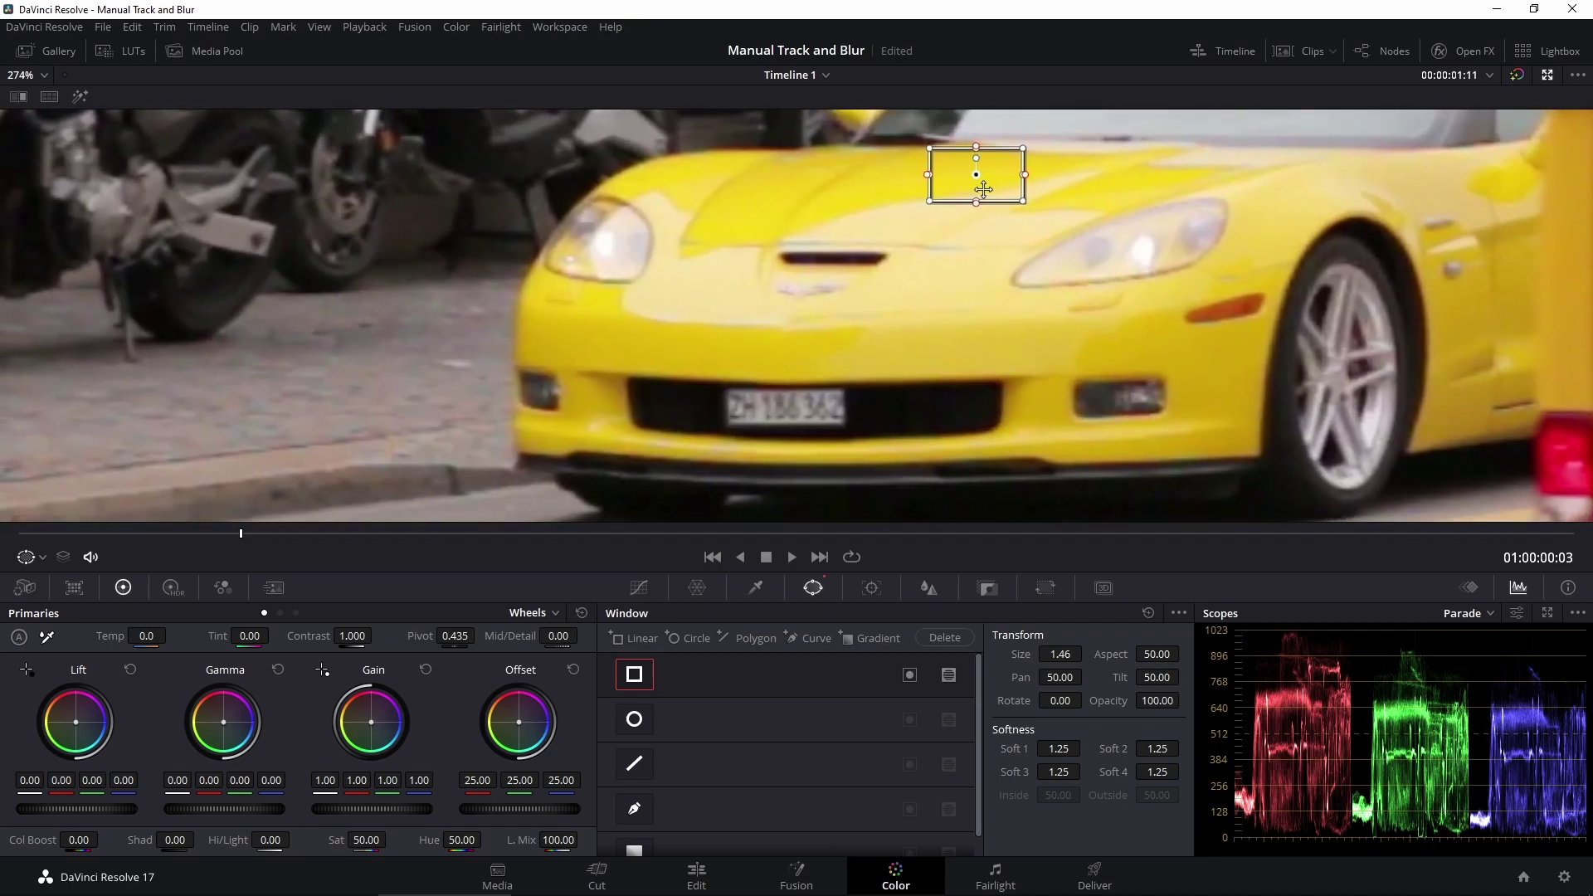
left_click_drag(983, 189, 783, 431)
scroll(788, 332, "up", 9)
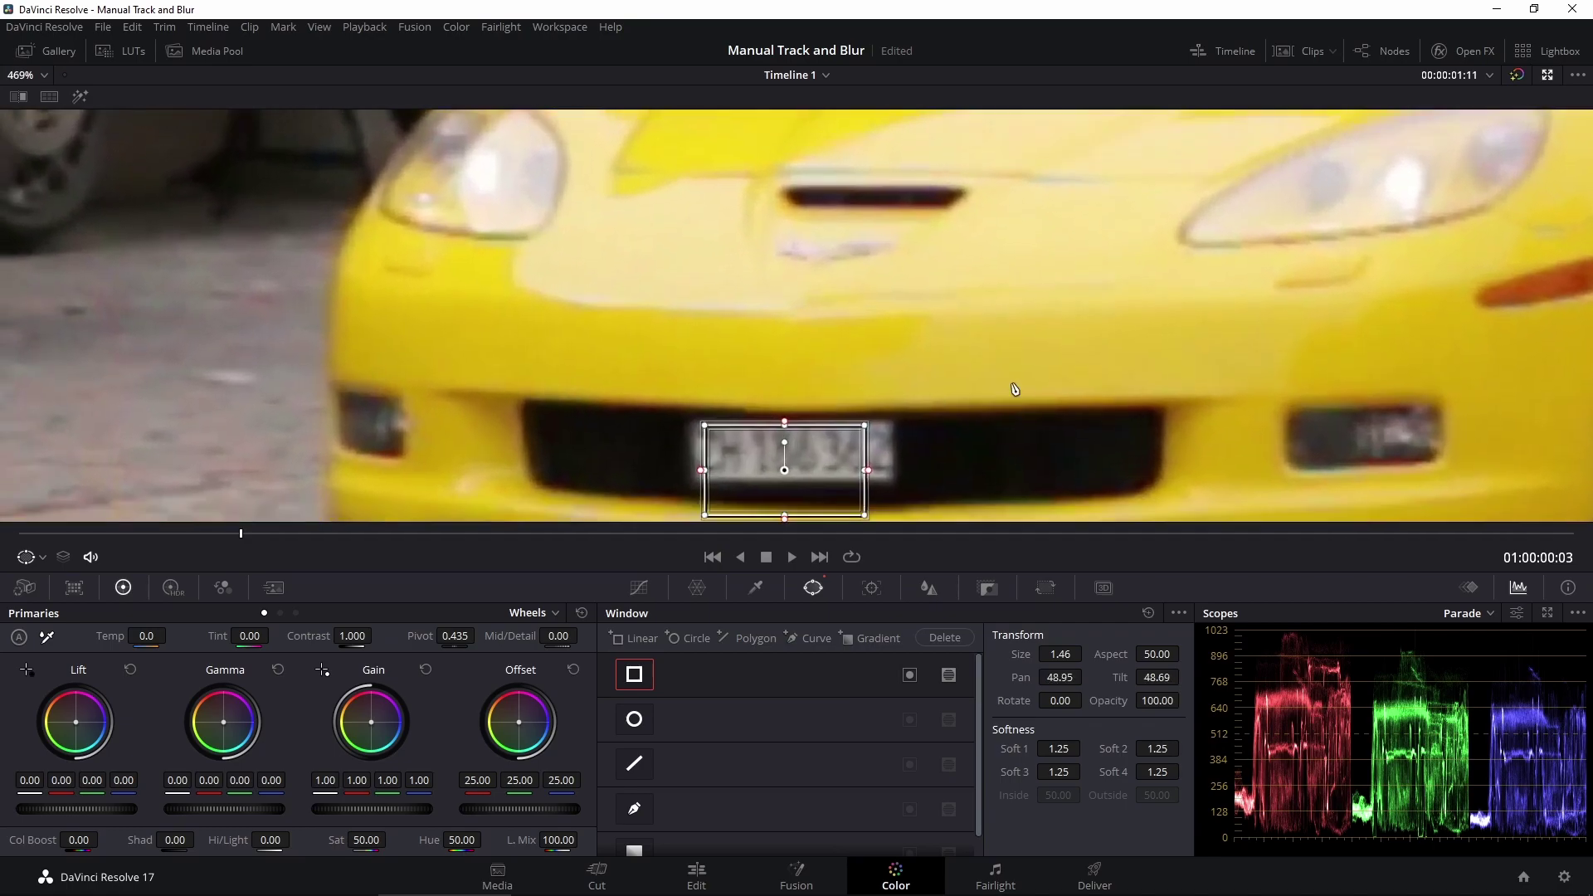
scroll(944, 376, "up", 3)
left_click_drag(889, 356, 905, 337)
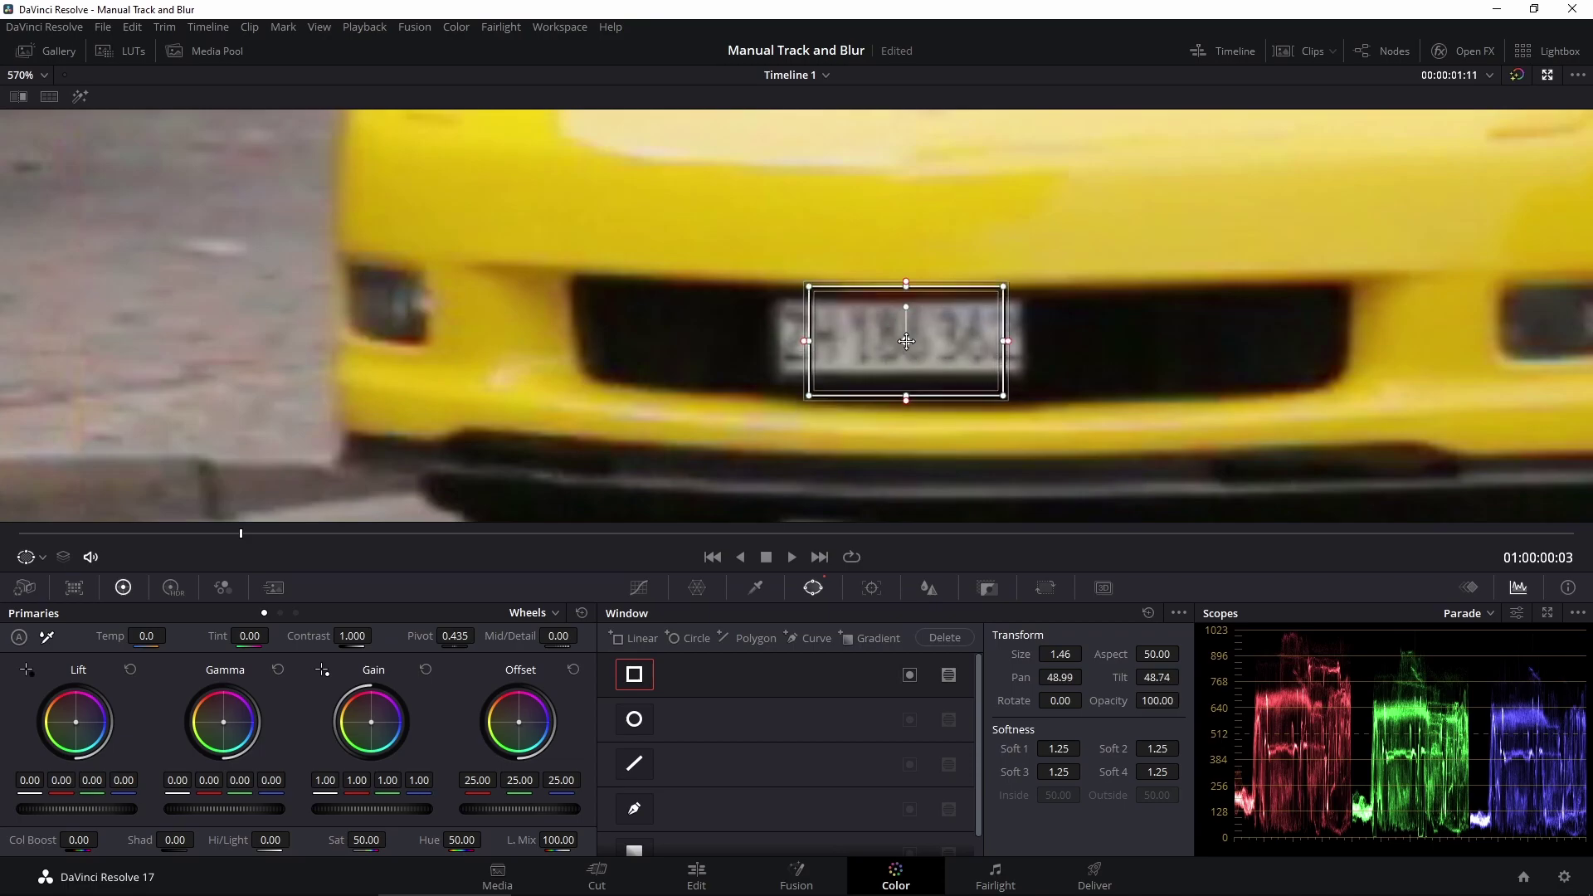
Fit the window tightly around the licence plate with aspect 66.14 and size 1.16, centred at about pan 48.98 and tilt 48.75.
left_click_drag(1145, 648, 1183, 653)
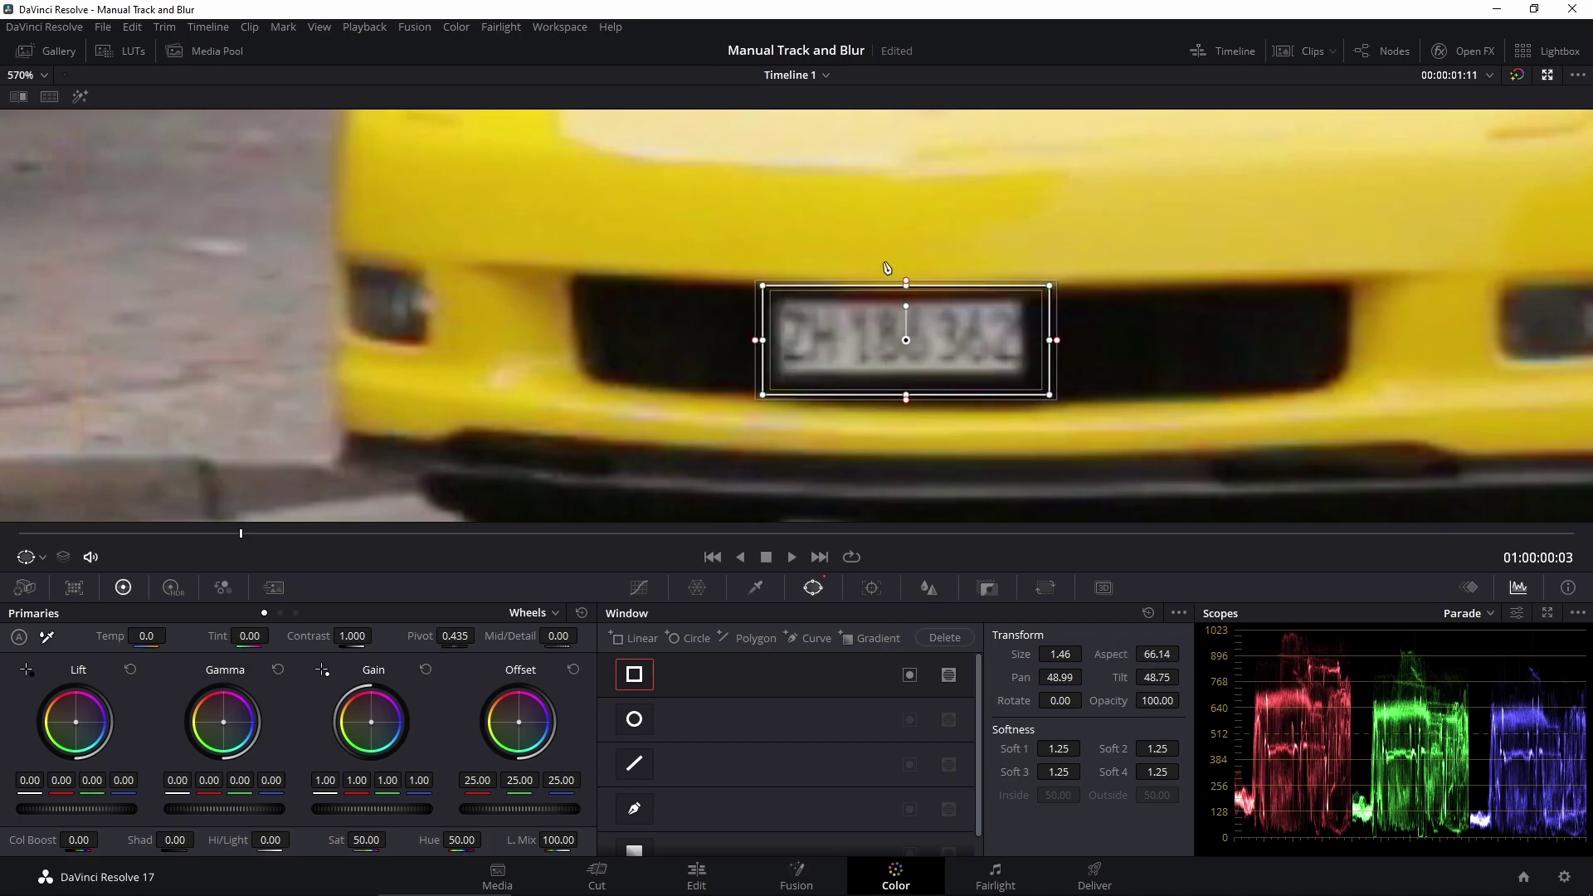
left_click_drag(911, 328, 900, 340)
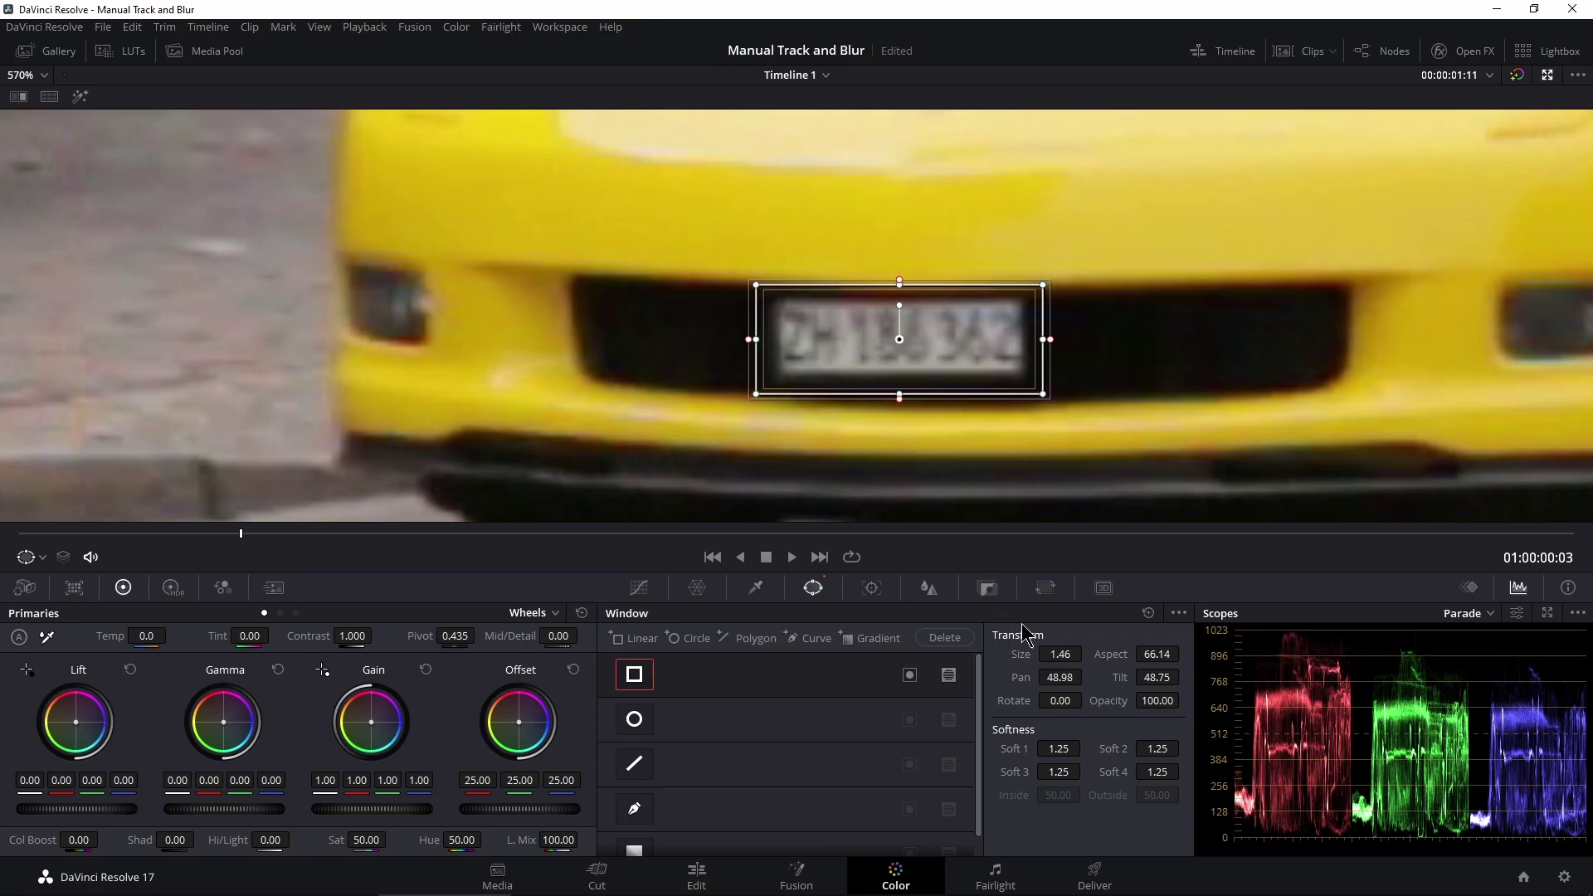
left_click_drag(1066, 653, 1034, 655)
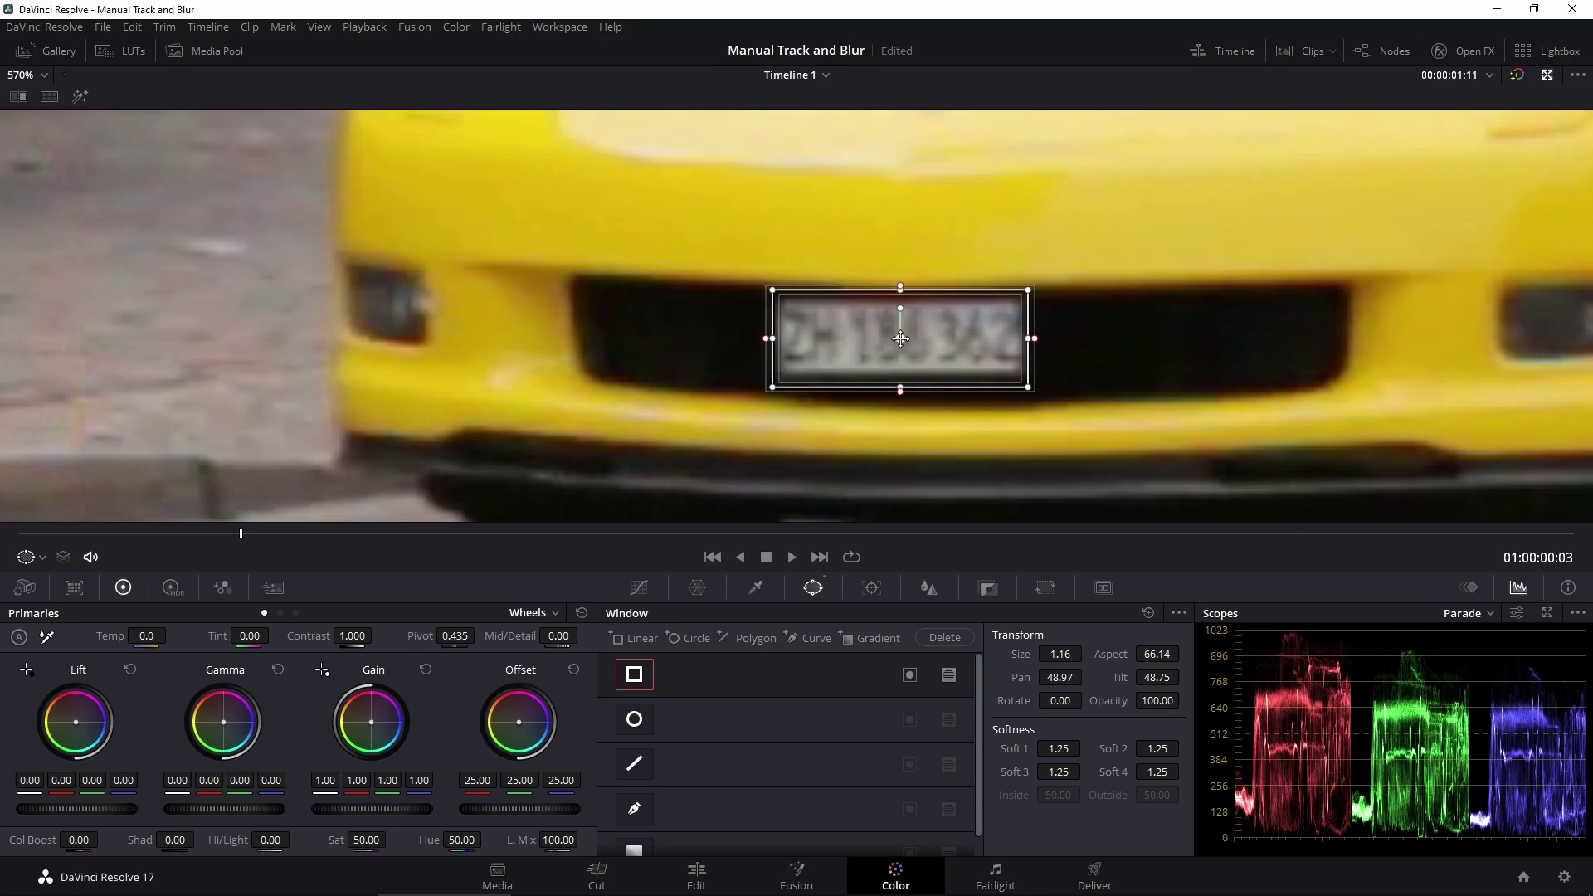
scroll(913, 311, "down", 3)
scroll(918, 308, "down", 4)
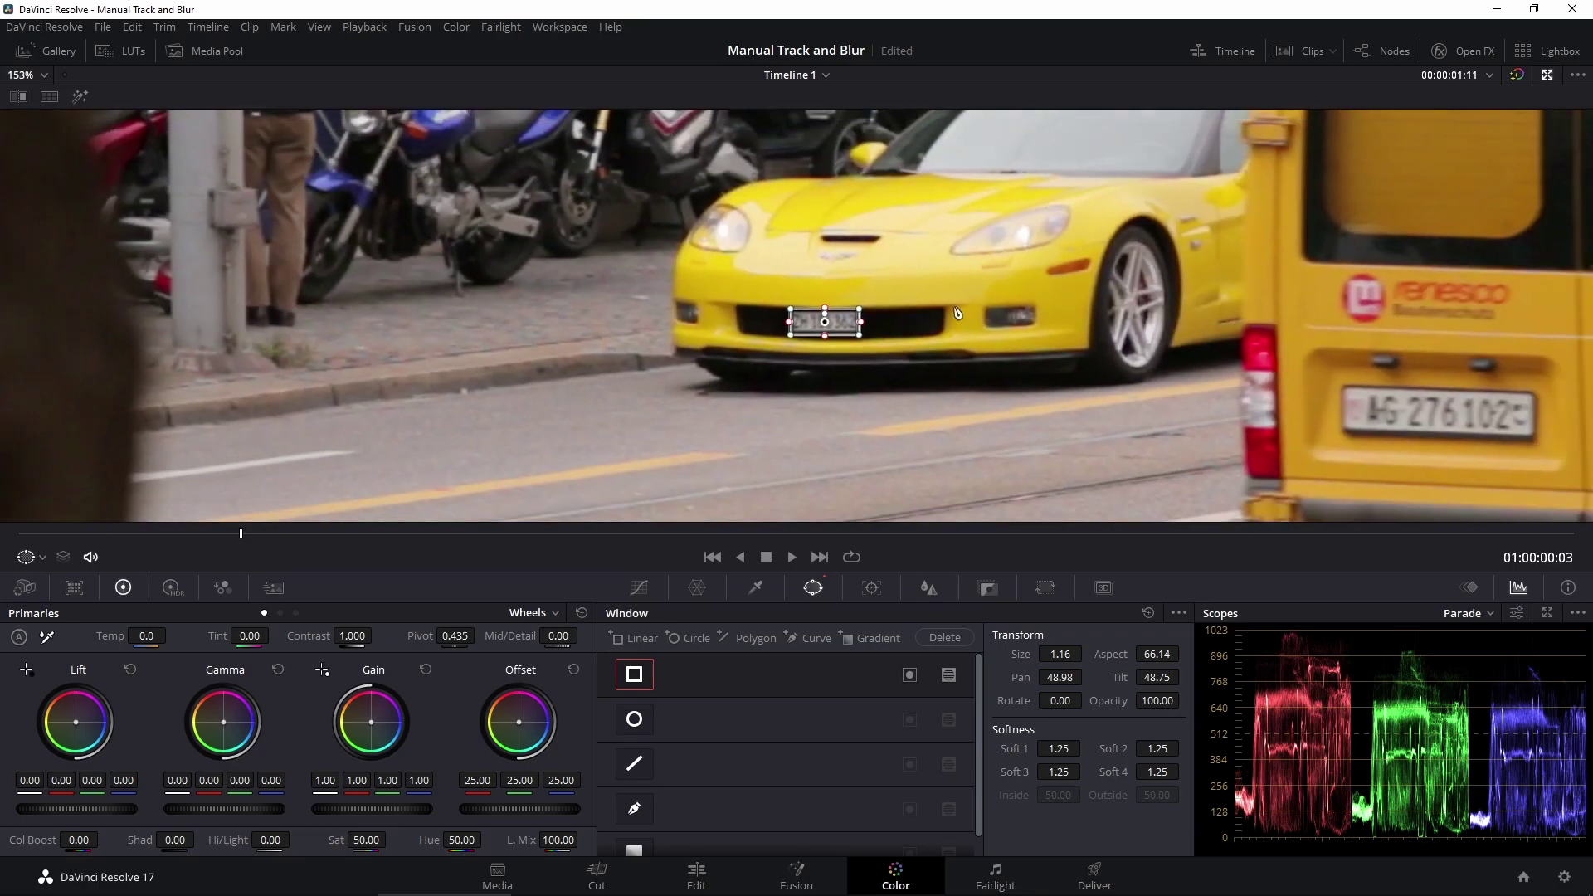
Apply Box Blur to the node holding the power window, with ganged horizontal and vertical strength of about 0.294.
key("alt+f")
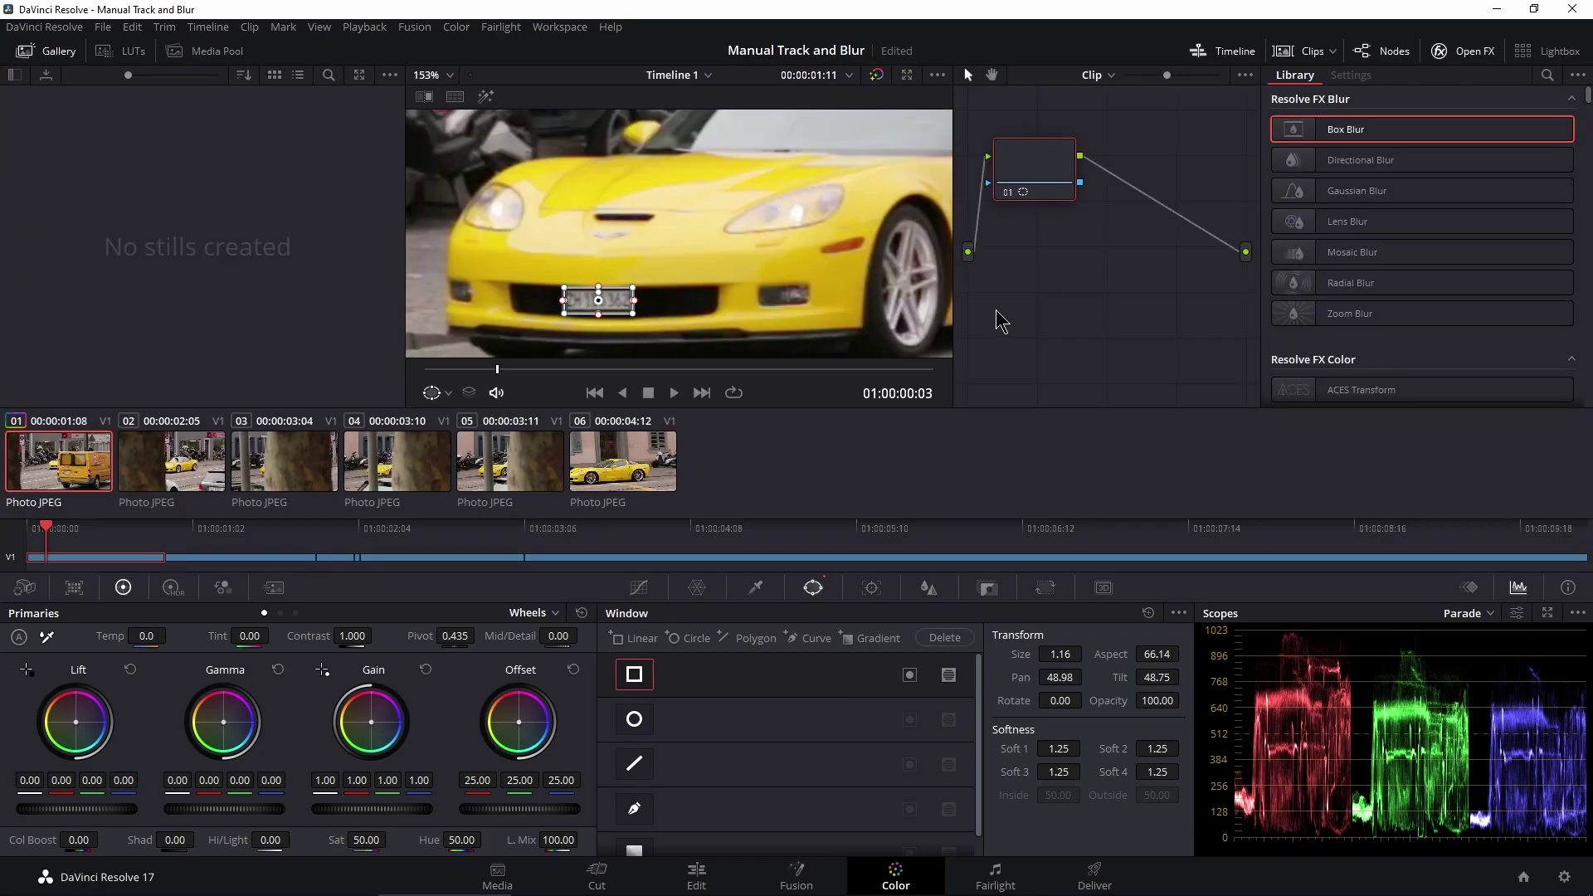
left_click(1444, 55)
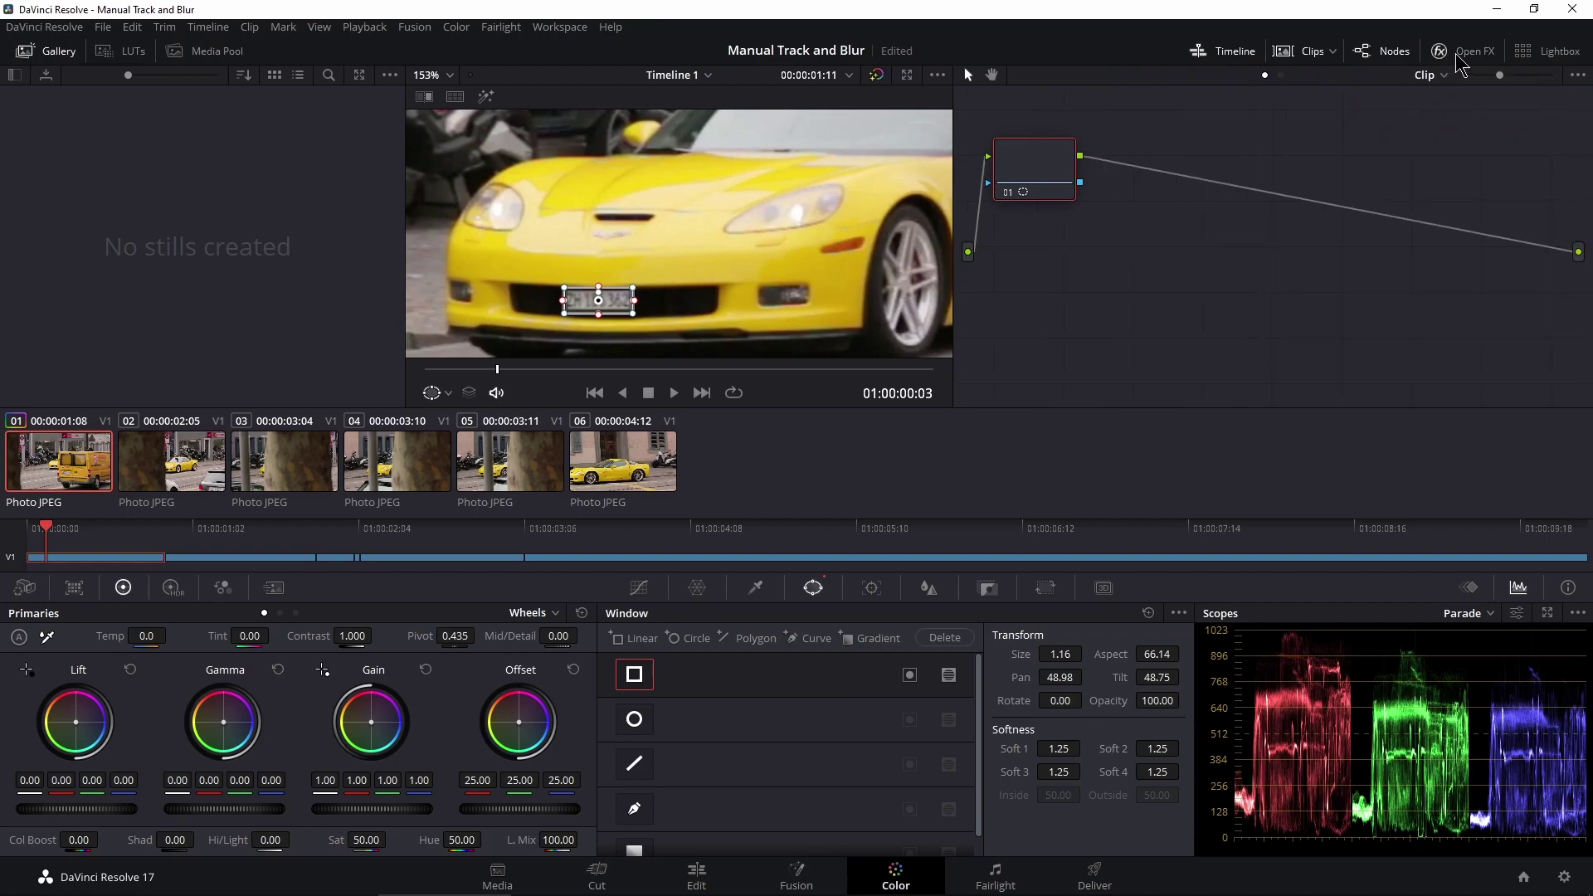
left_click(1459, 58)
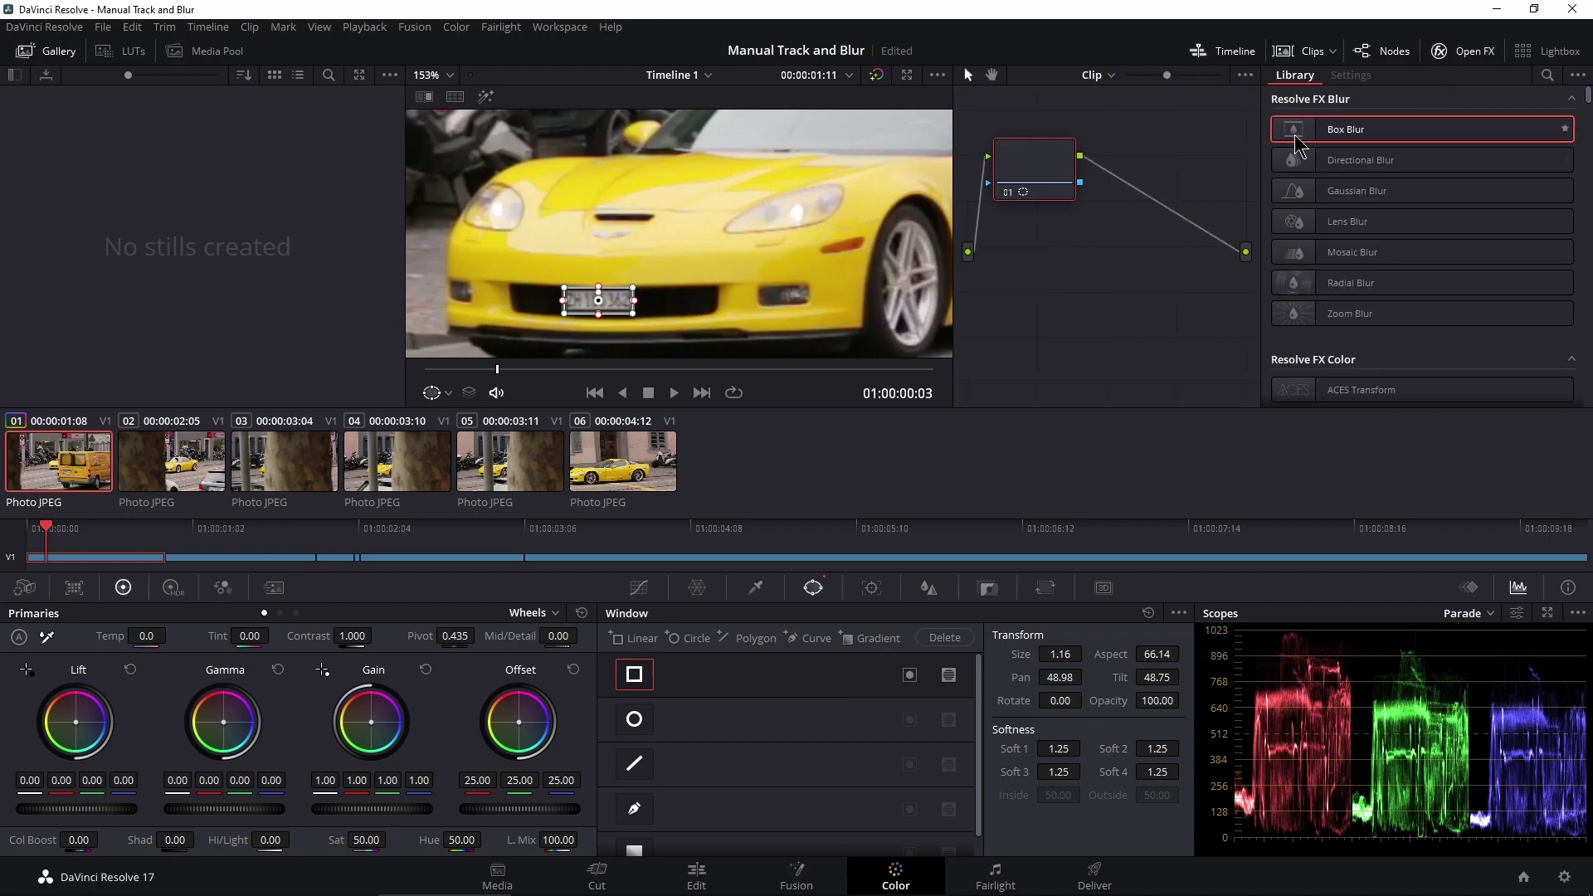
left_click_drag(1297, 145, 1034, 185)
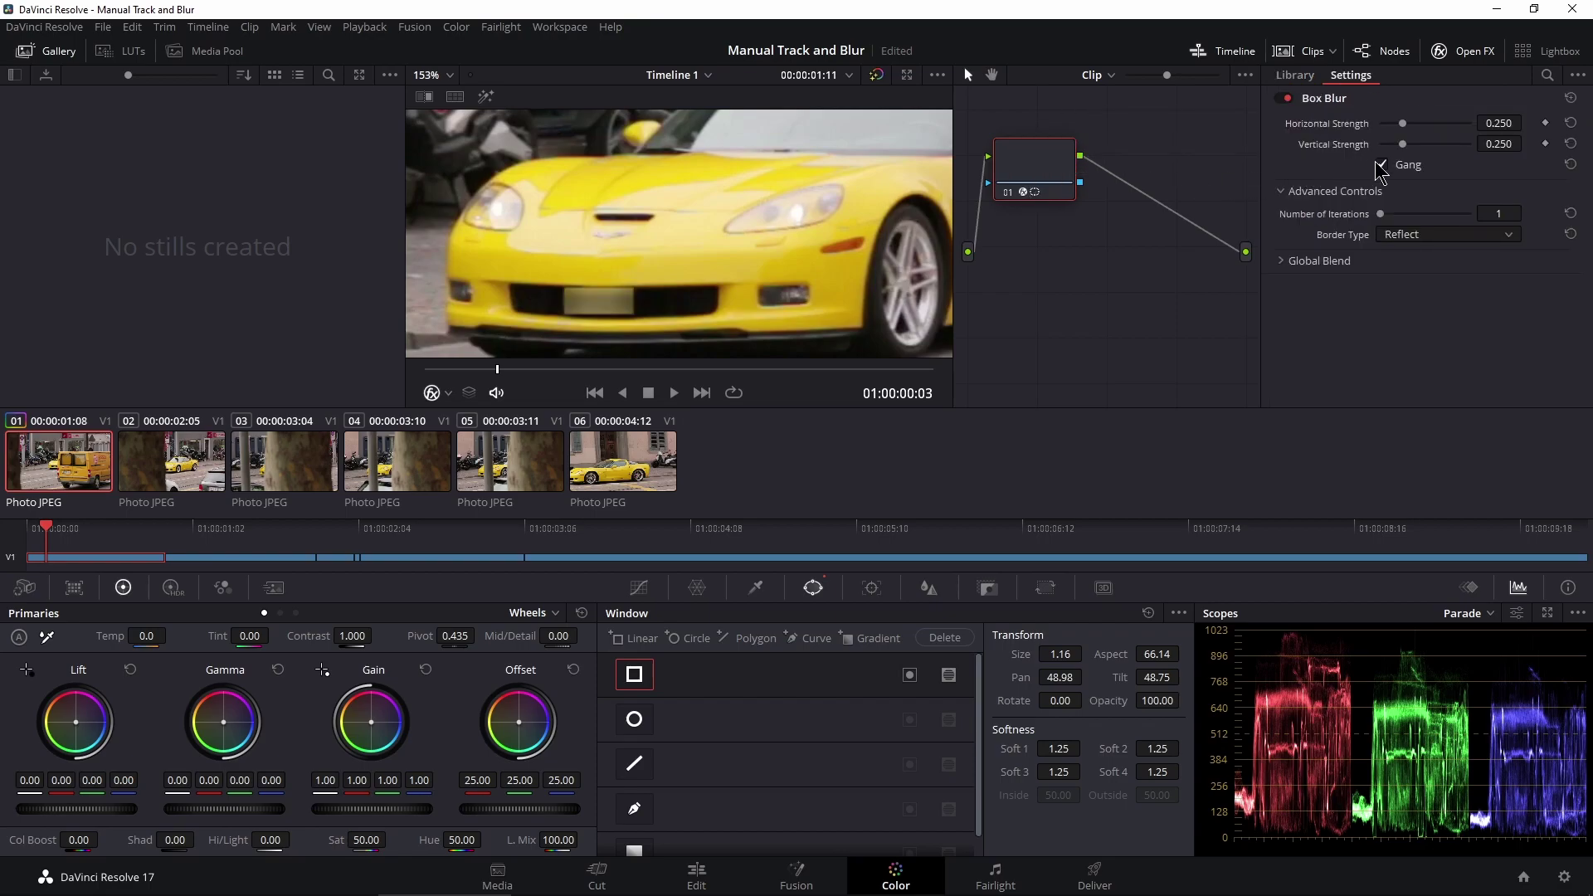
left_click(1406, 165)
left_click_drag(1471, 149, 1408, 170)
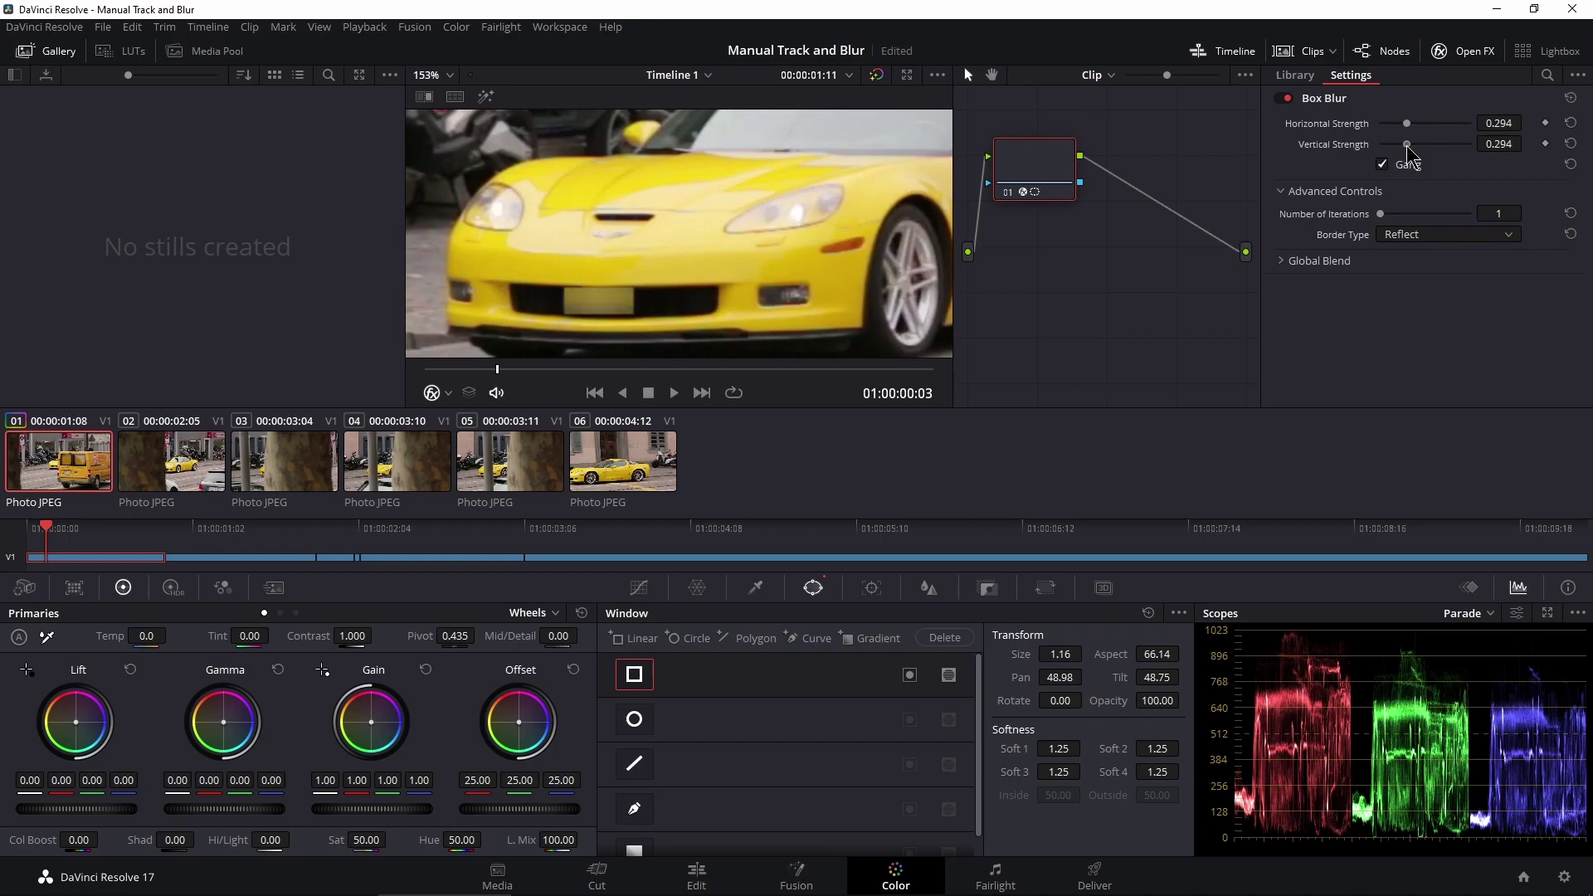
Return the playhead to the first segment's first frame, 01:00:00:00, and show the Power Window overlay in the viewer.
scroll(681, 249, "down", 2)
left_click_drag(497, 371, 450, 370)
left_click_drag(384, 546, 343, 546)
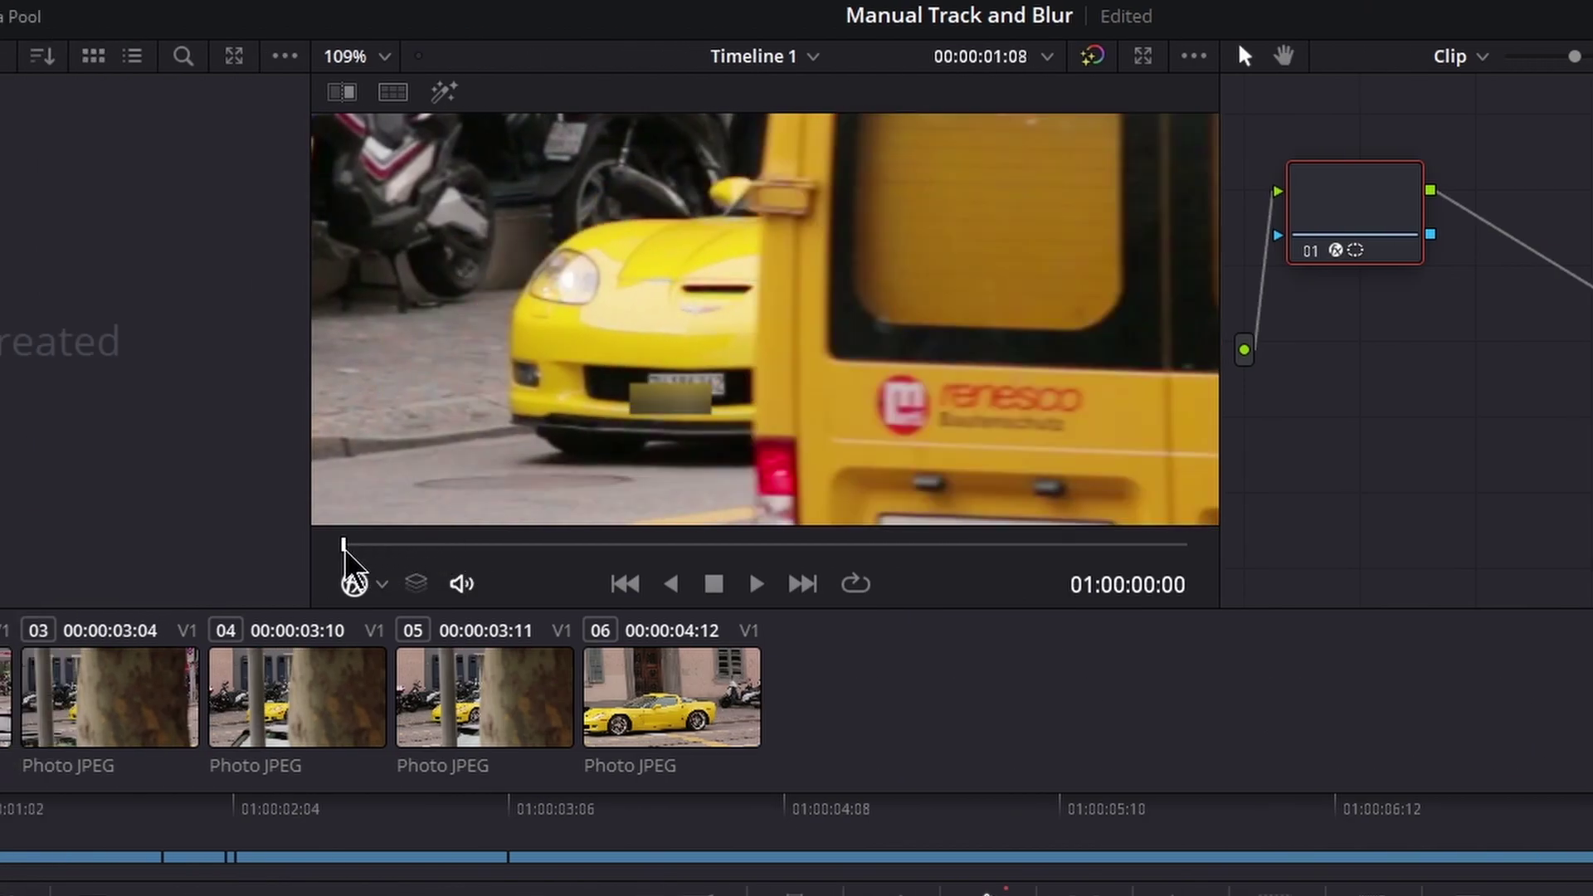
scroll(589, 377, "up", 2)
scroll(590, 378, "up", 3)
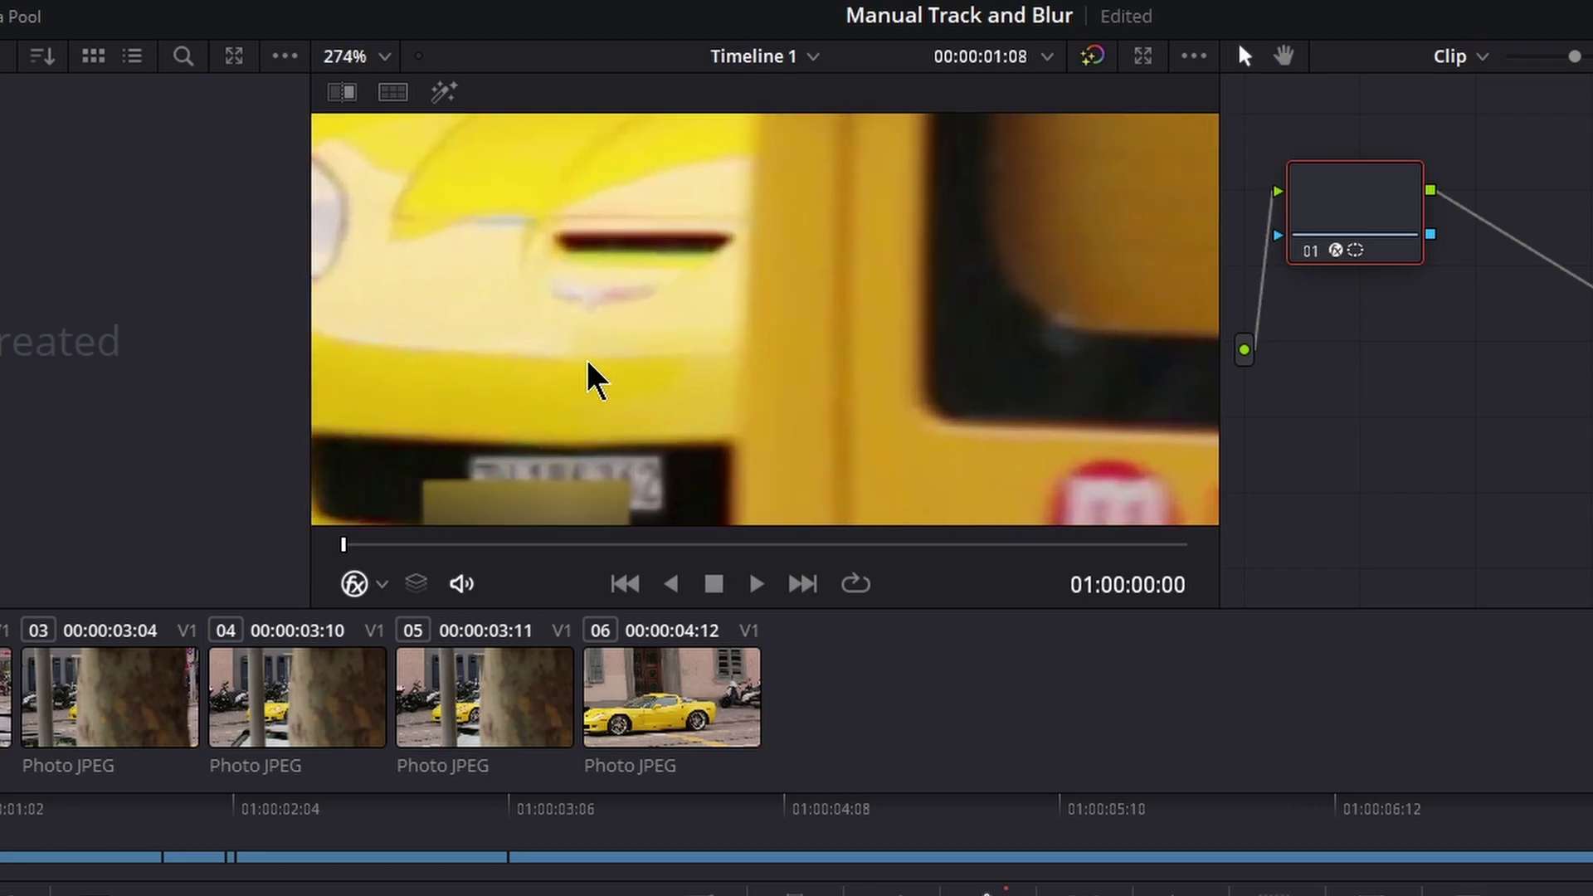
left_click_drag(590, 373, 893, 313)
scroll(797, 420, "up", 2)
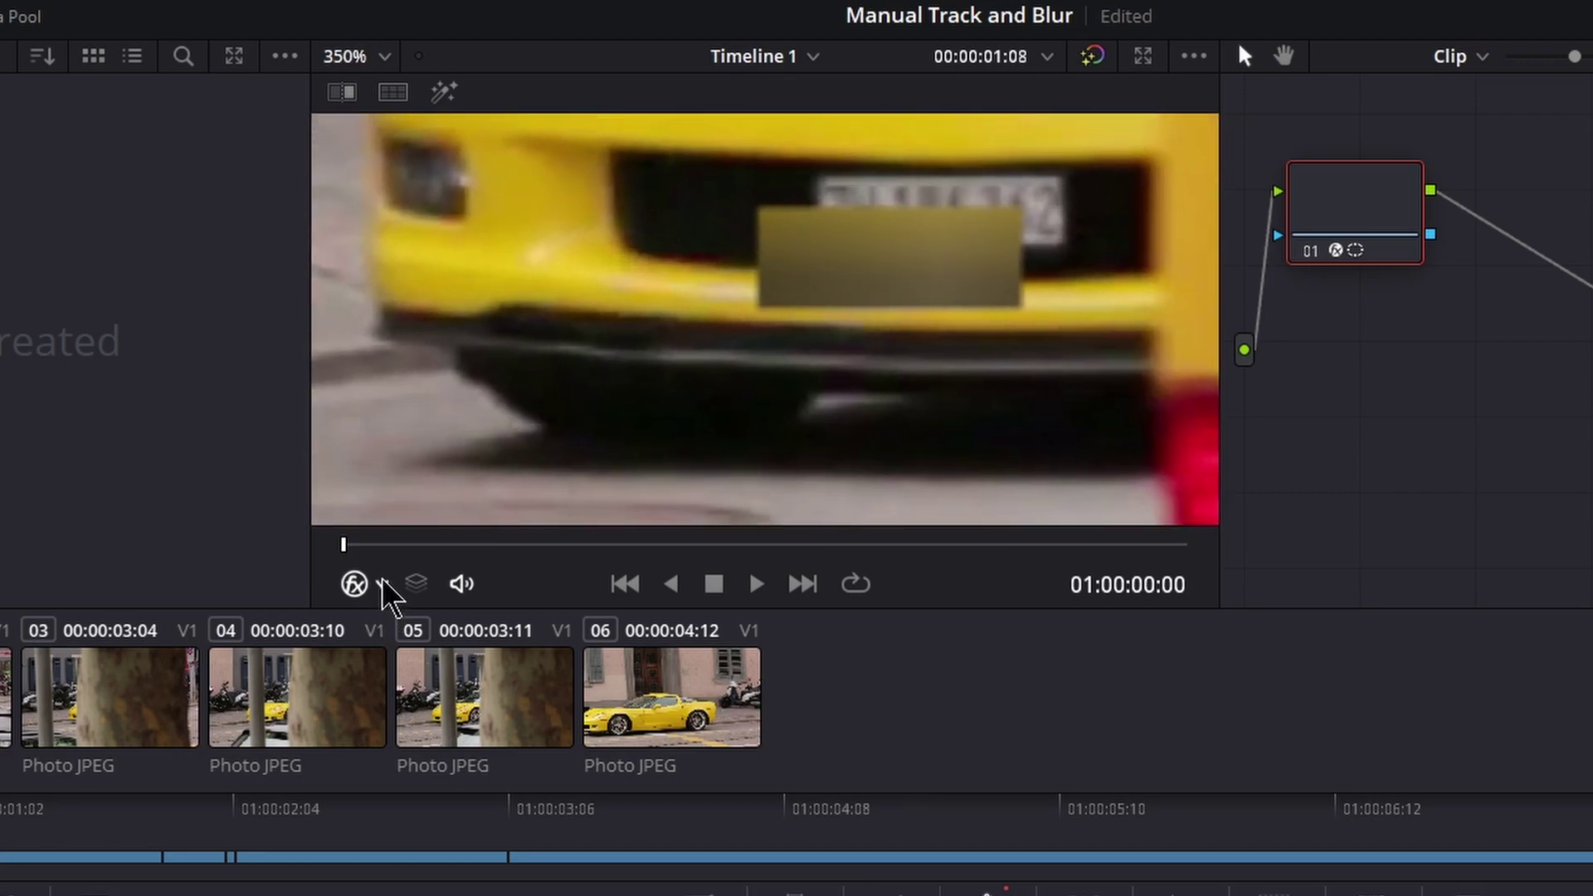
left_click(382, 584)
left_click(400, 711)
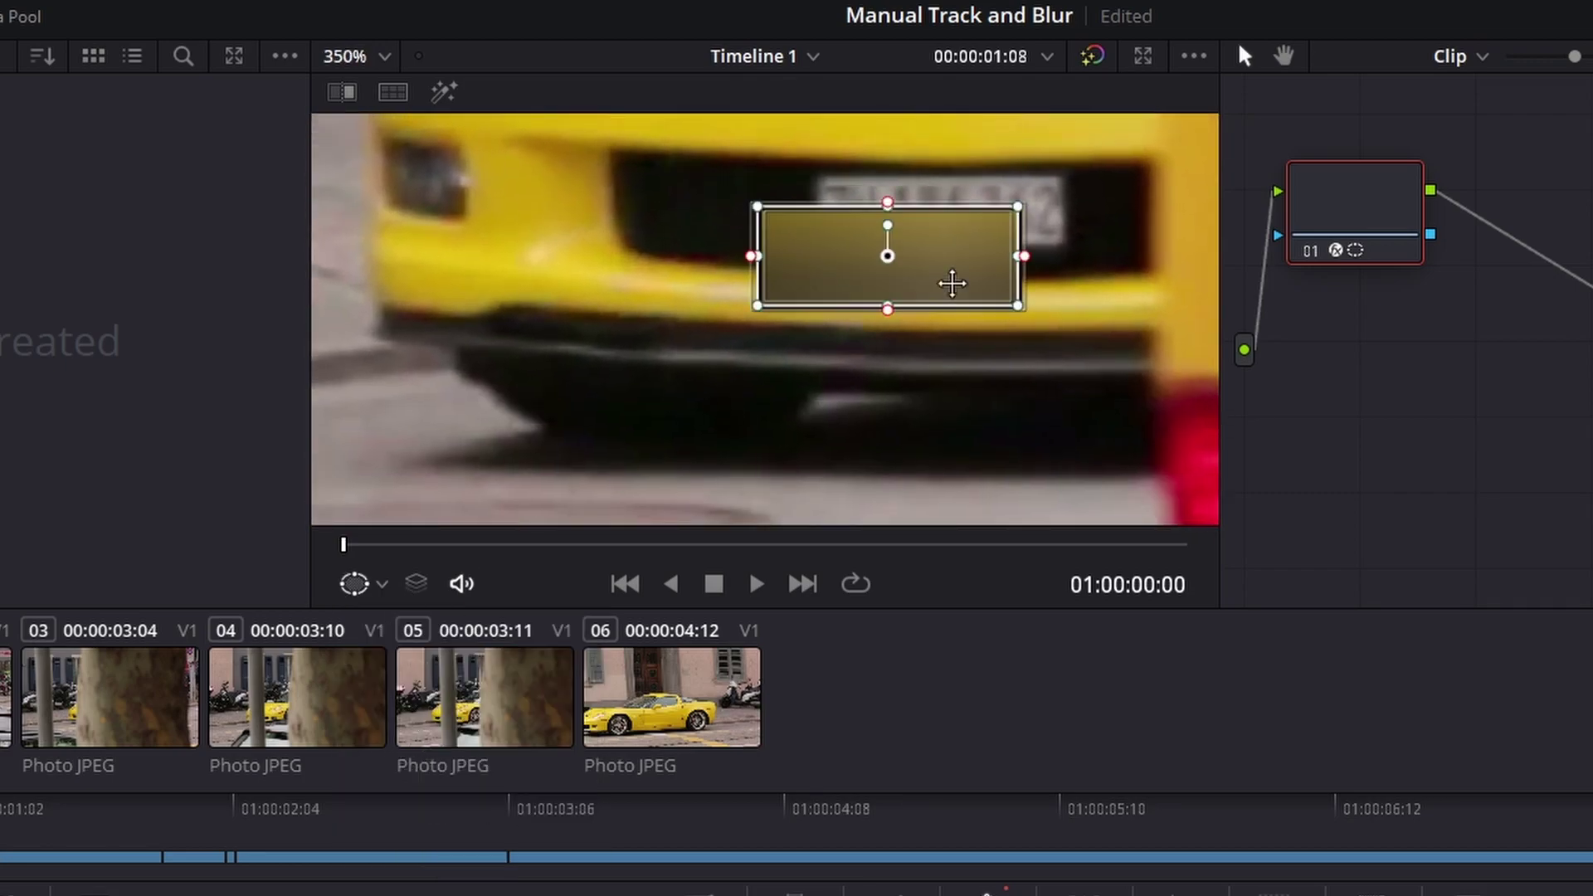
Move the power window onto the yellow car's licence plate on the first frame, at about pan 49.13 and tilt 48.87.
left_click_drag(896, 249, 956, 214)
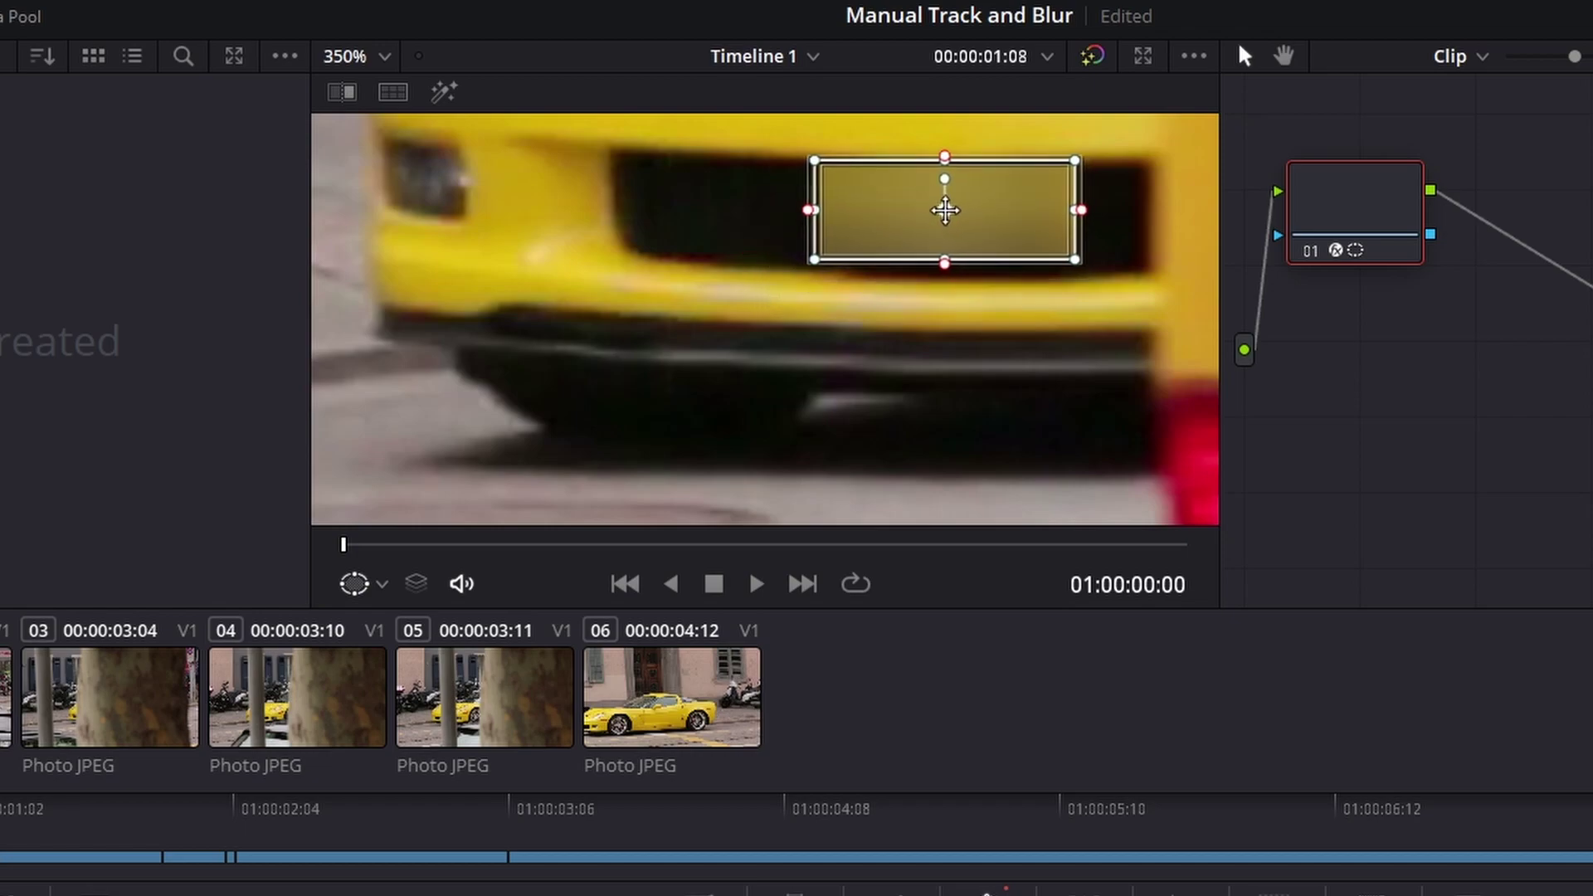
scroll(822, 302, "down", 1)
scroll(687, 274, "up", 1)
scroll(784, 306, "up", 1)
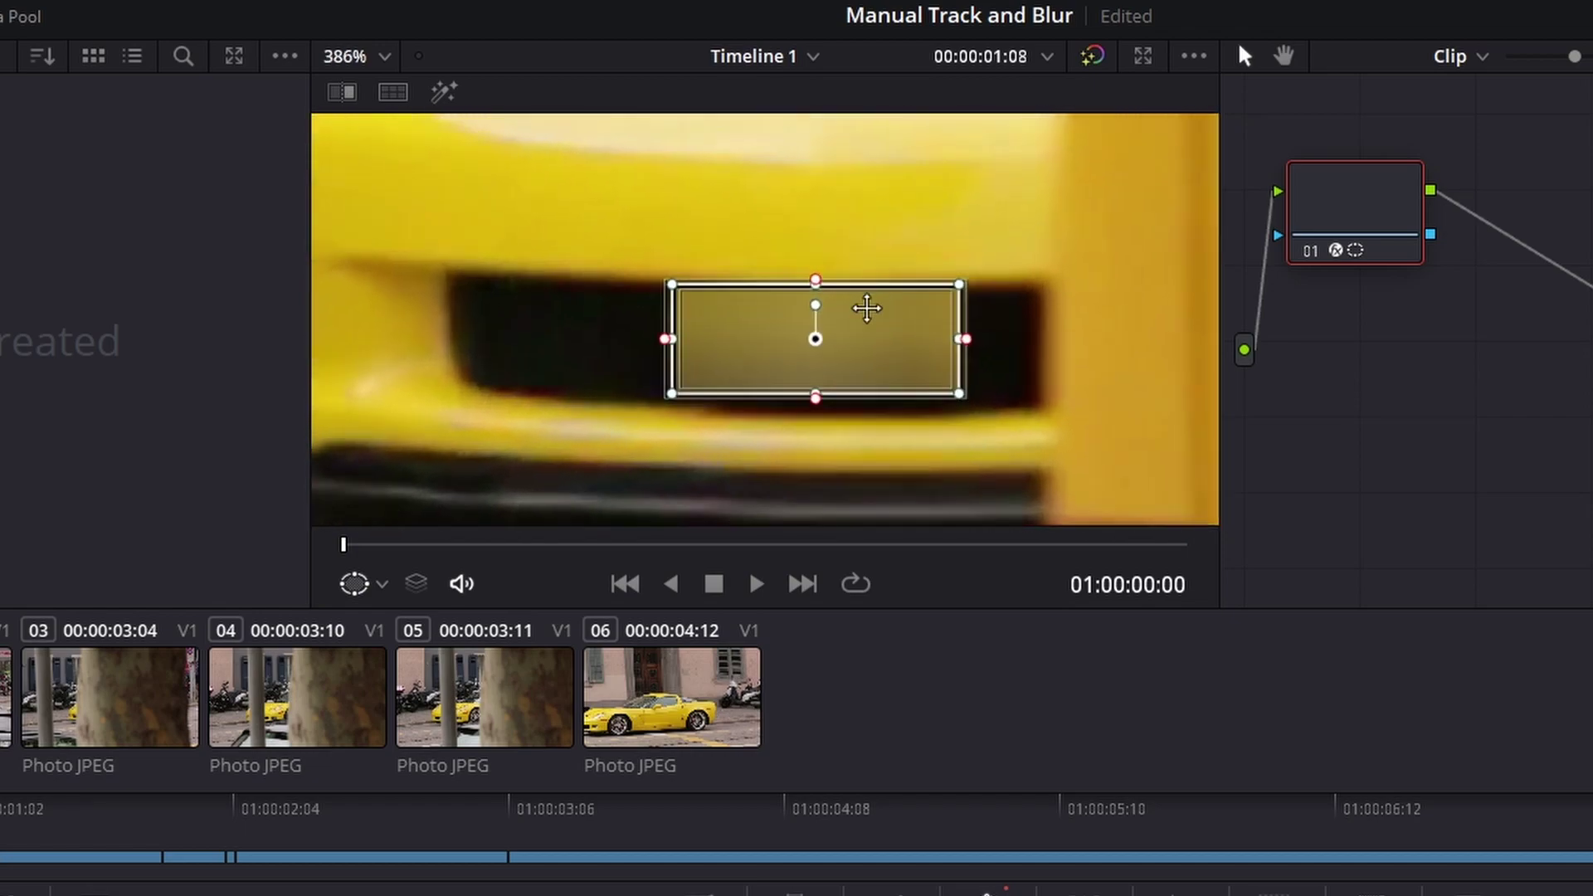
left_click_drag(846, 416, 888, 363)
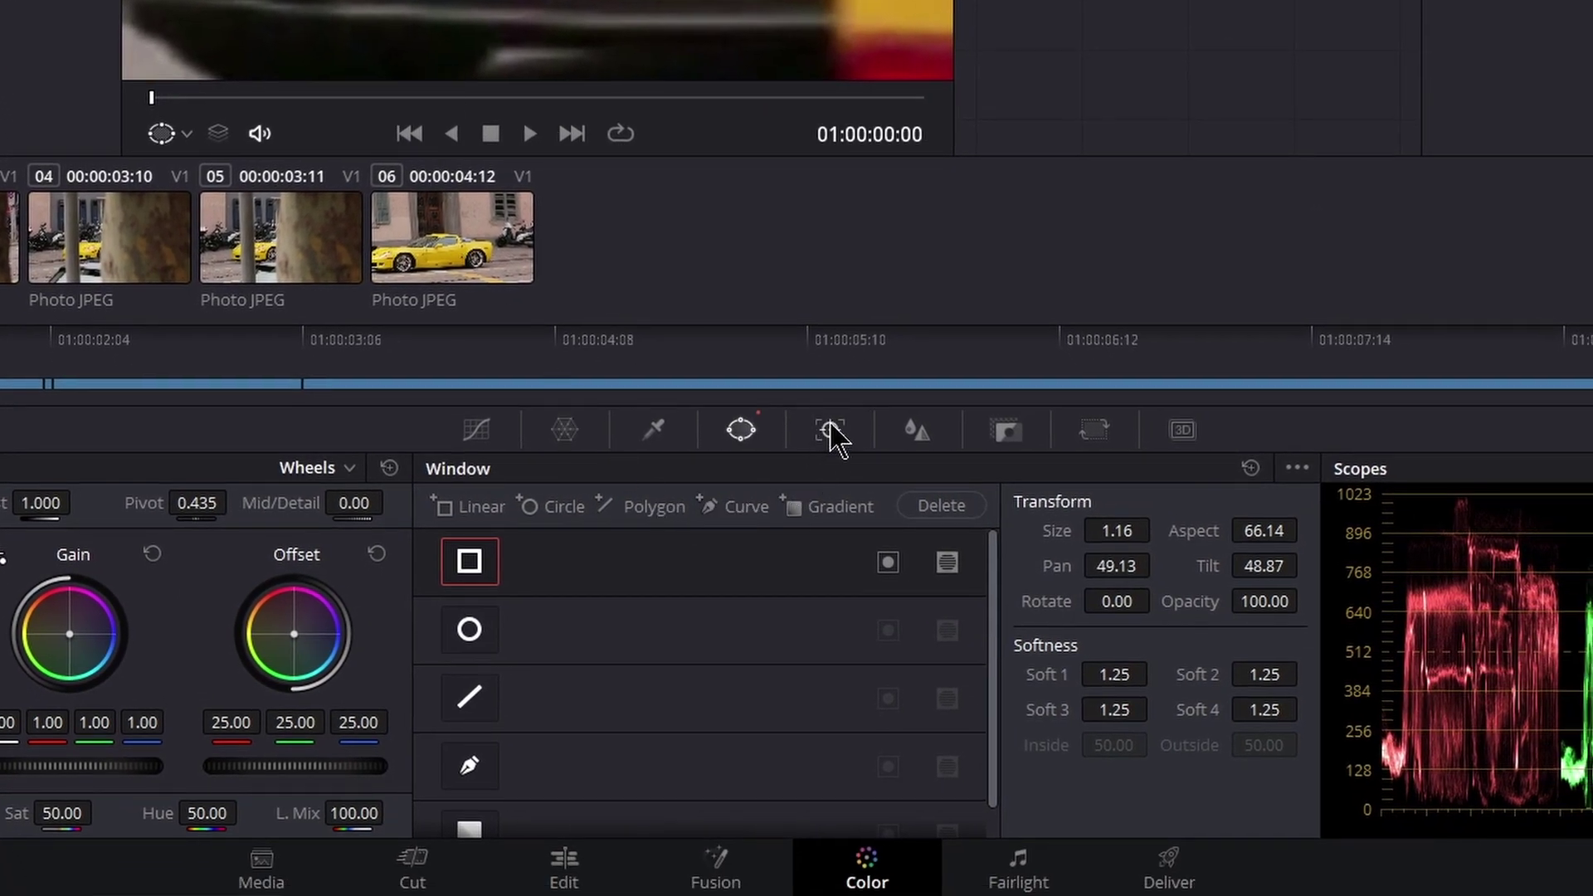
Switch the window tracker to Frame mode, advance to 01:00:00:04 and move the window onto the licence plate.
left_click(831, 433)
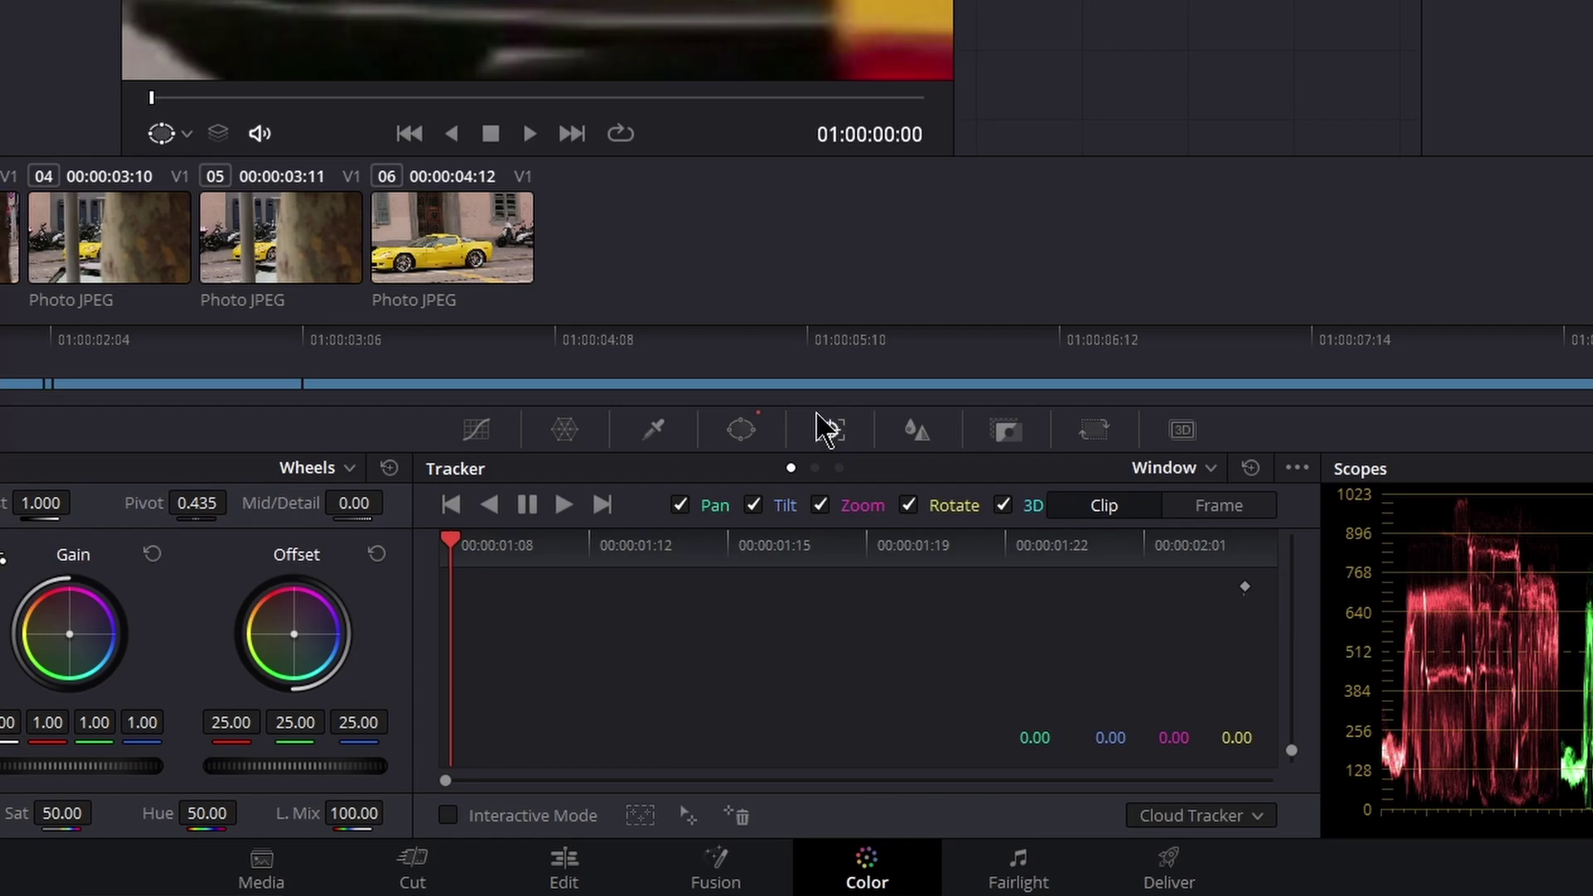
left_click(1243, 508)
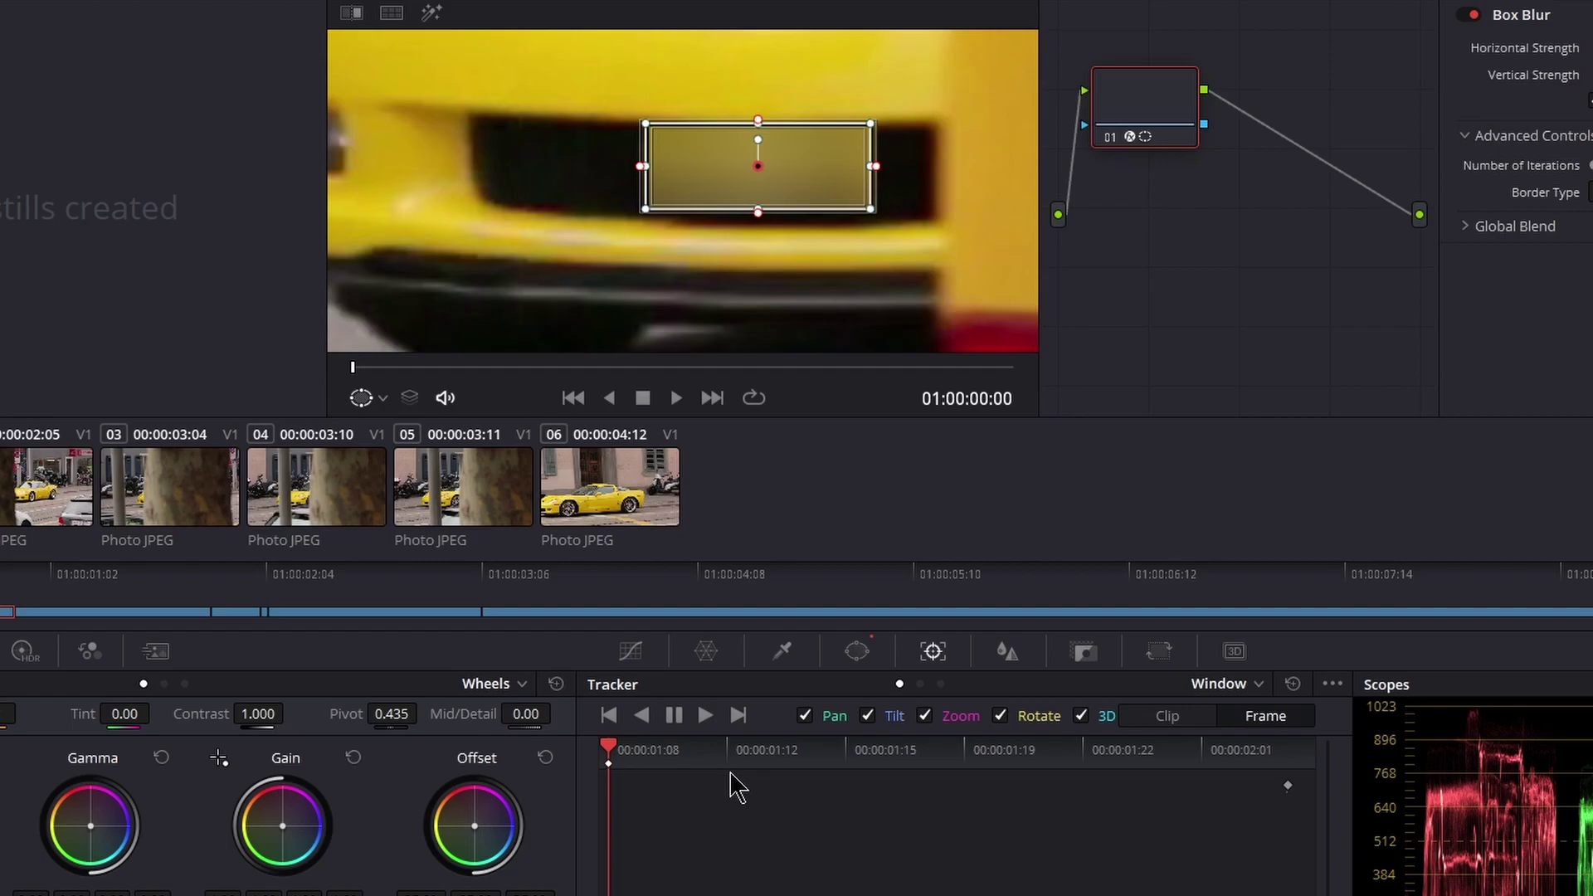
key("Right")
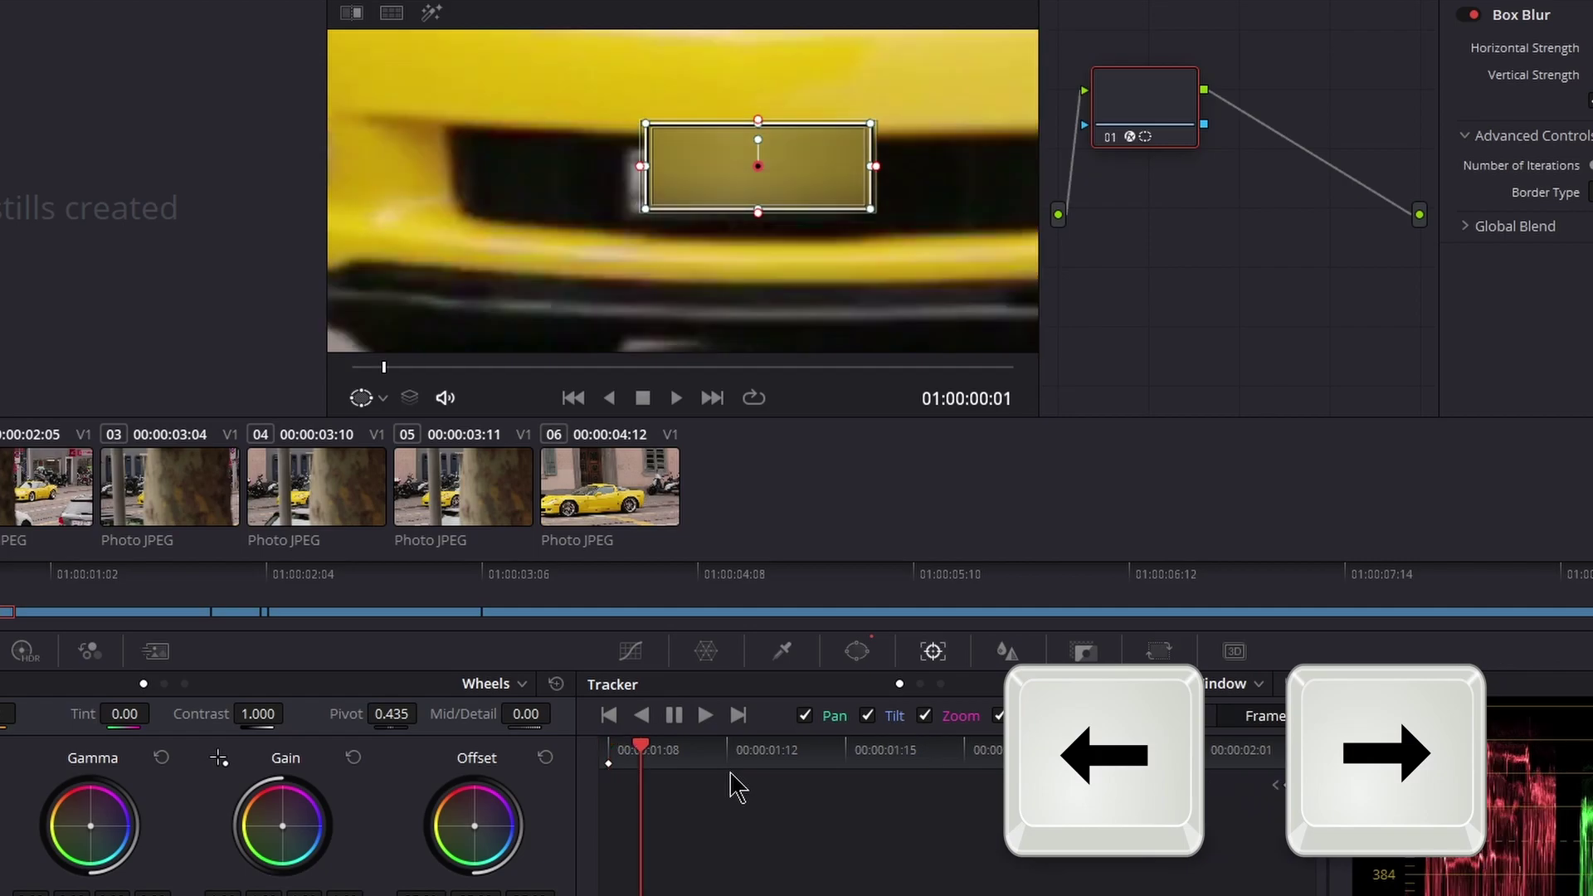
key("Right")
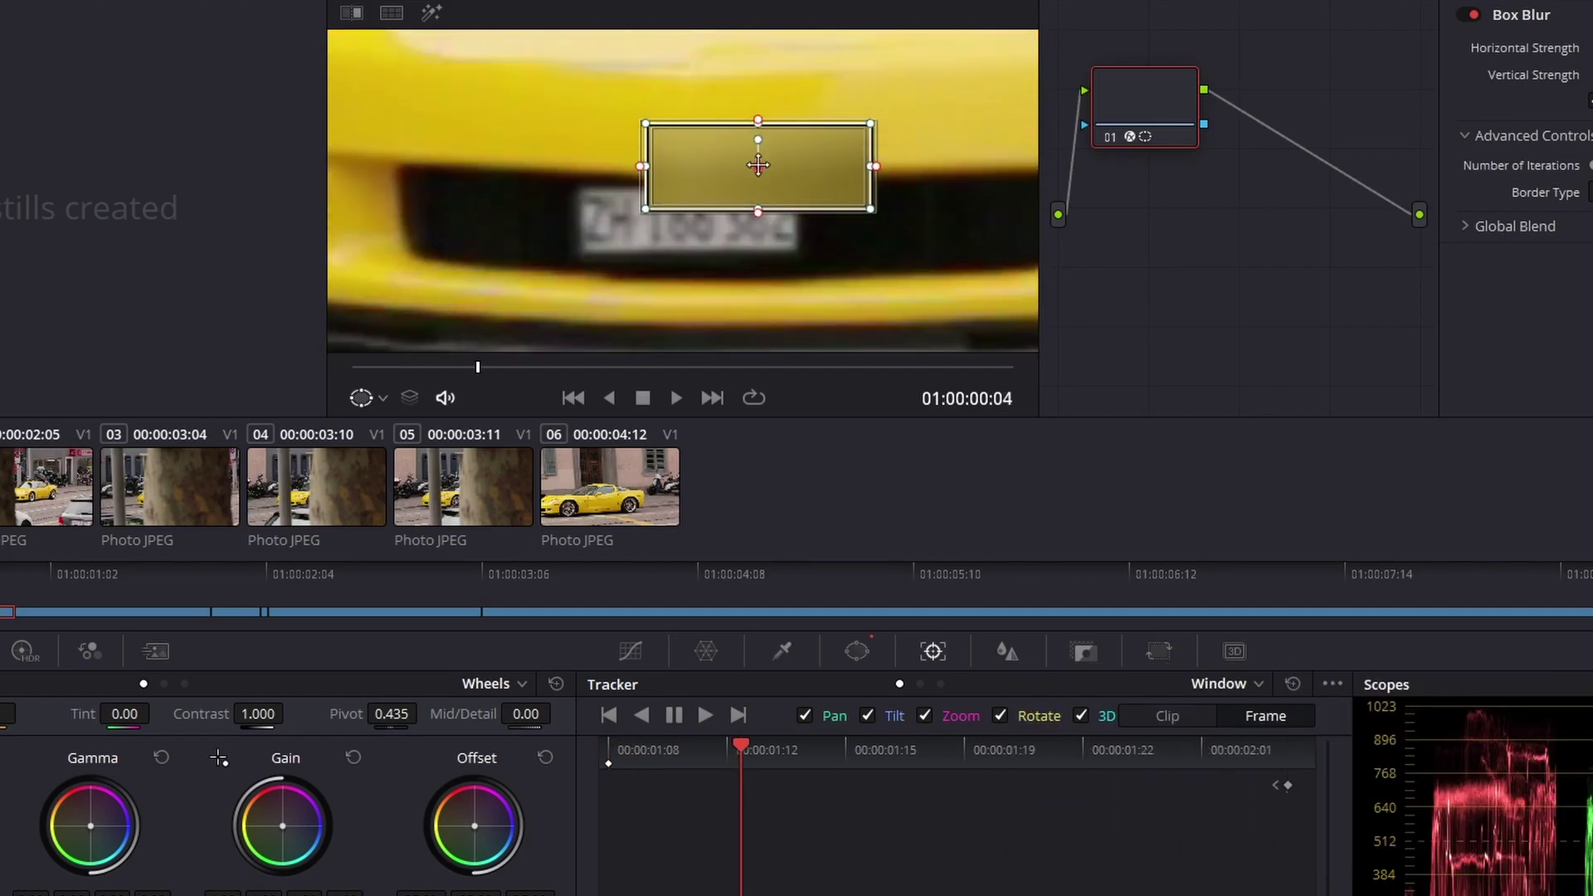
left_click_drag(758, 165, 682, 222)
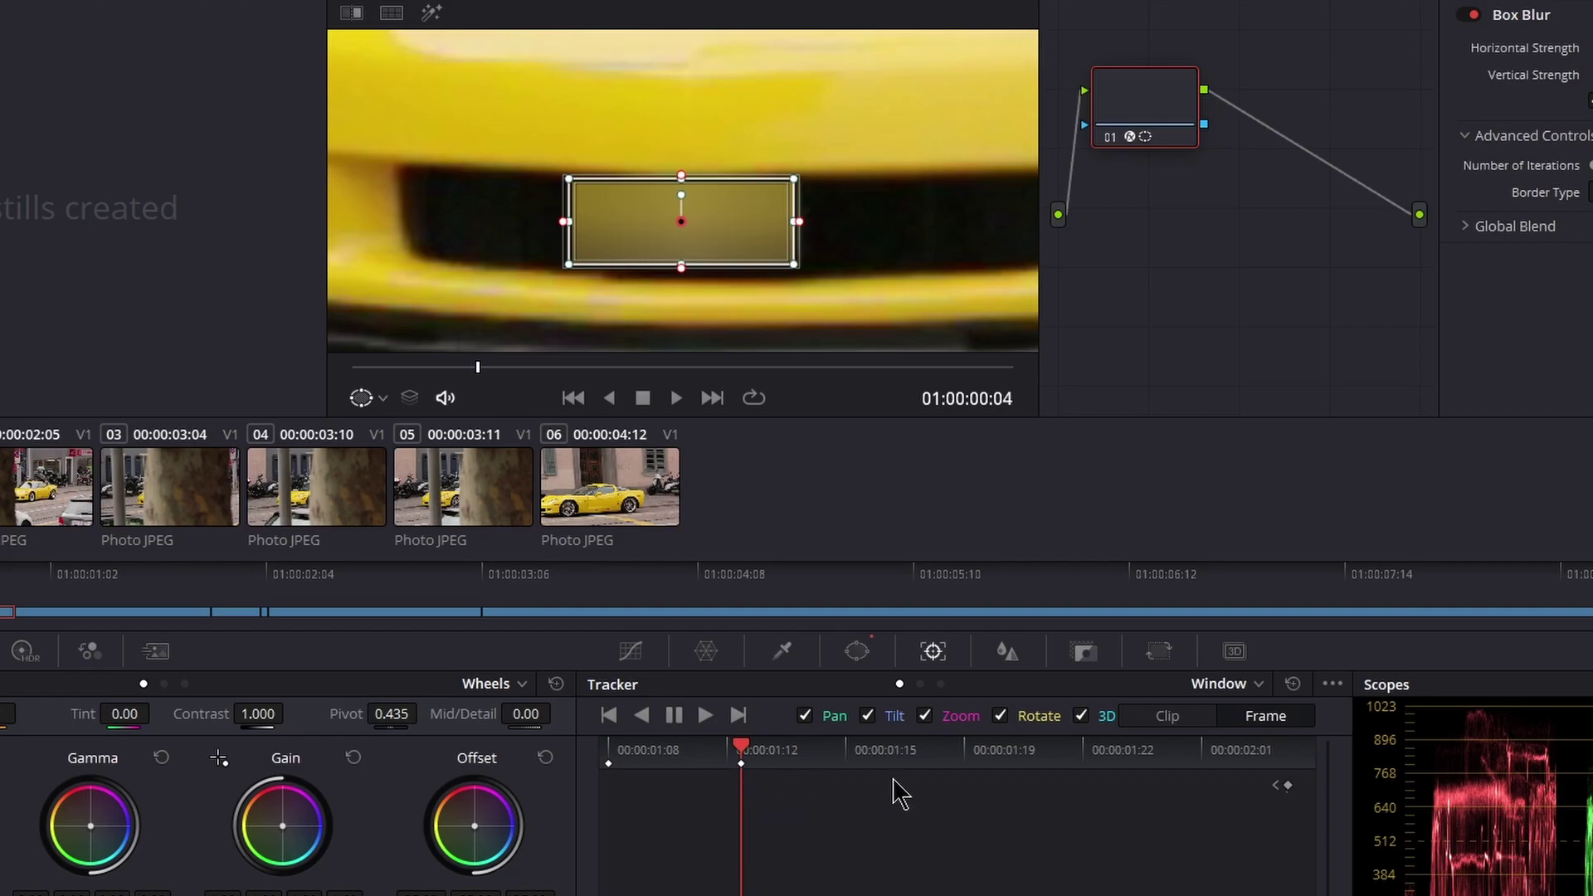
Check the window at its two existing keyframes and reposition it over the licence plate at 01:00:00:09.
key("alt+t")
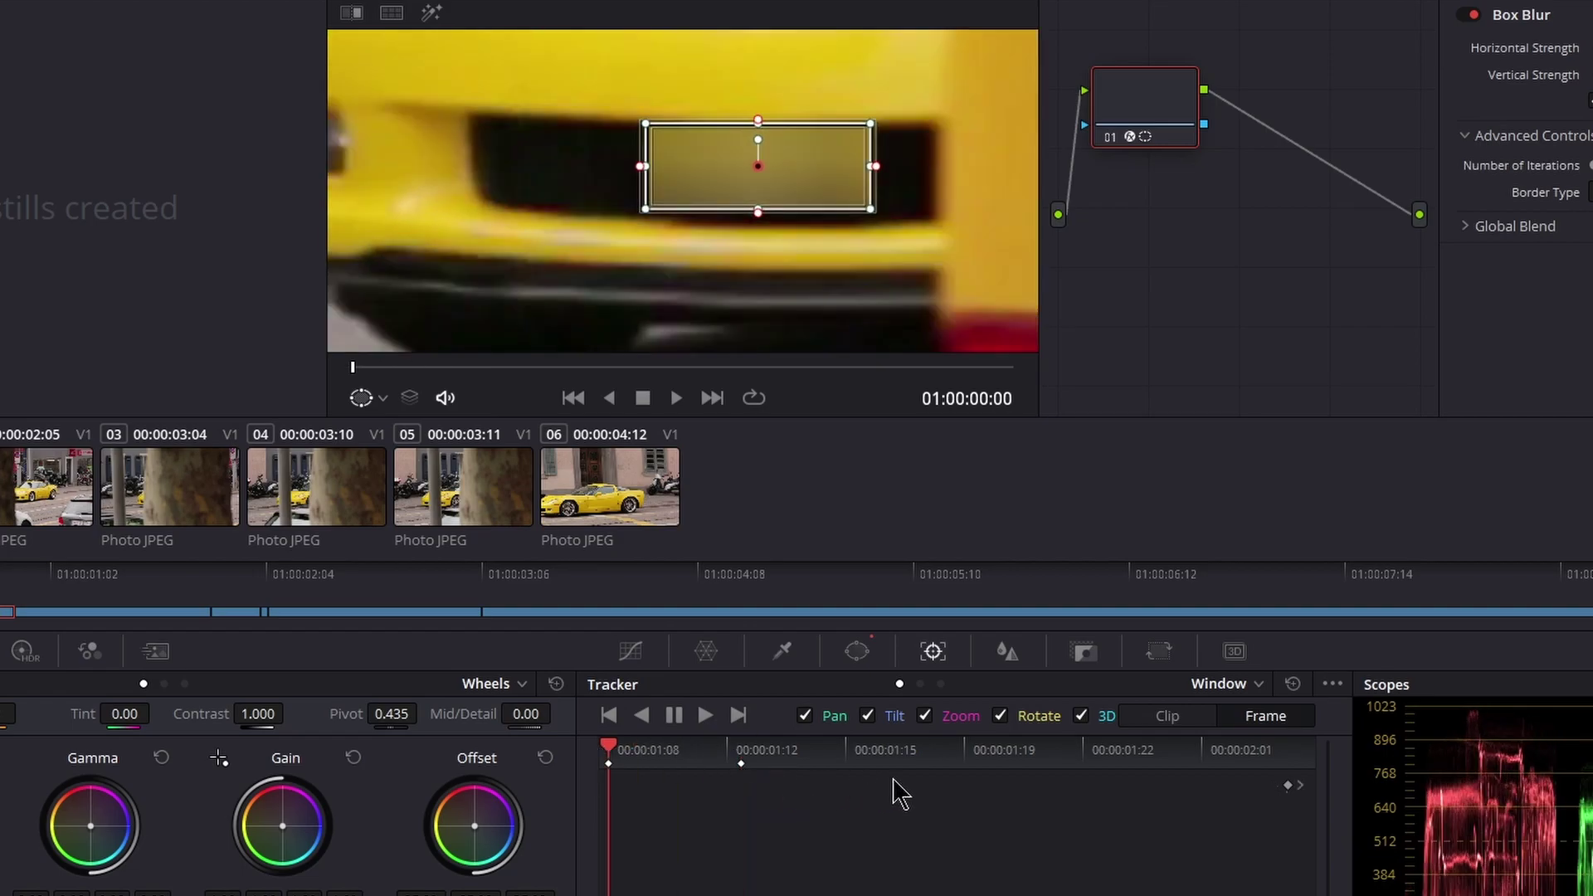
key("ctrl+t")
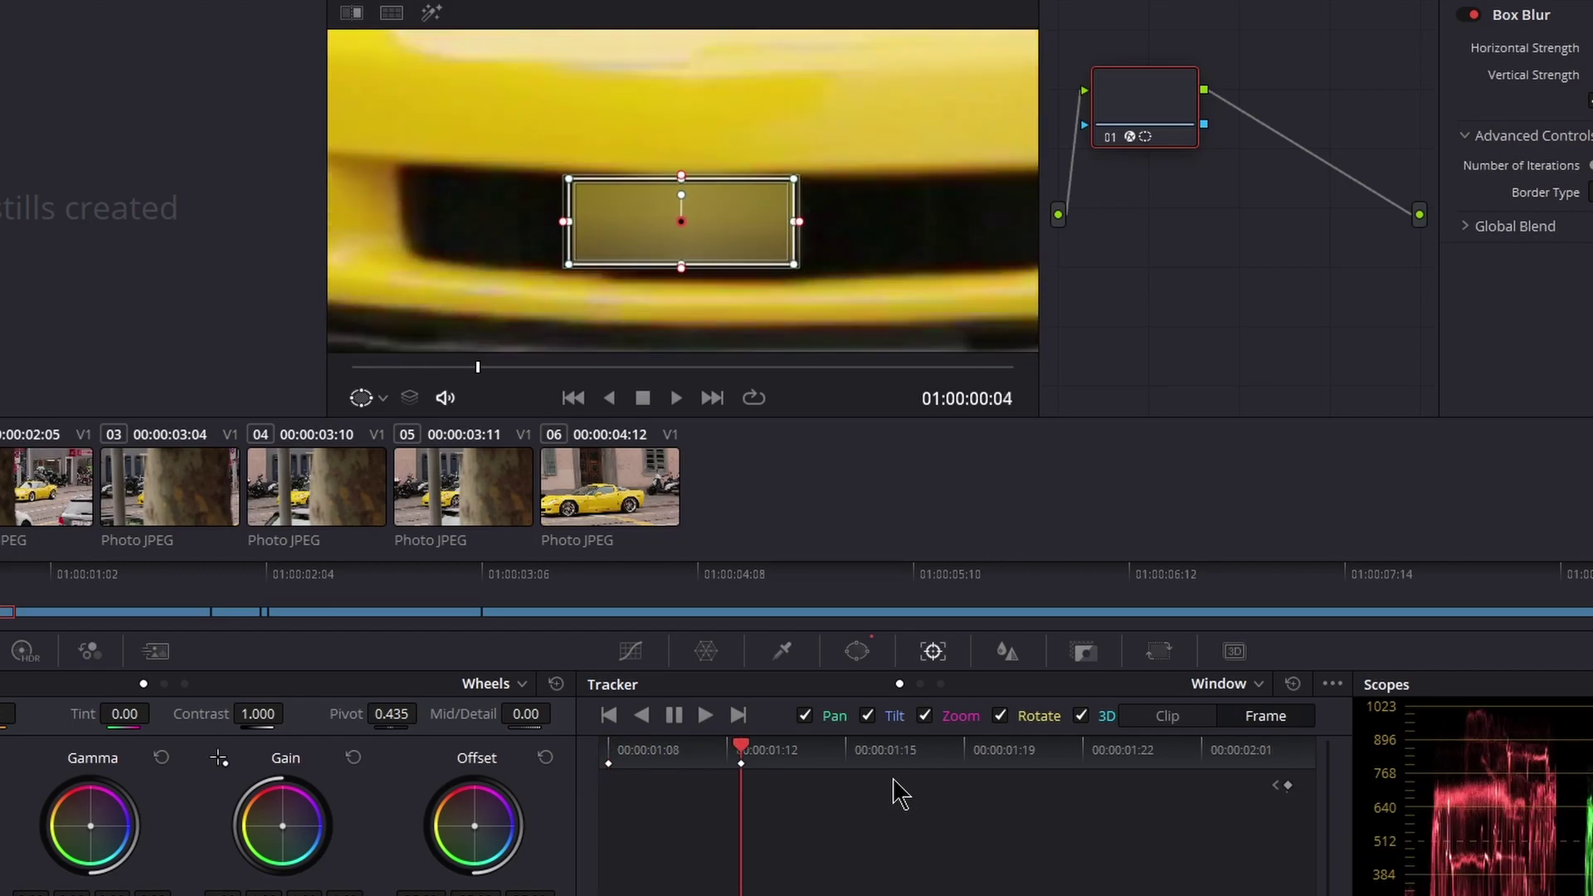
key("Left")
key("ctrl+t")
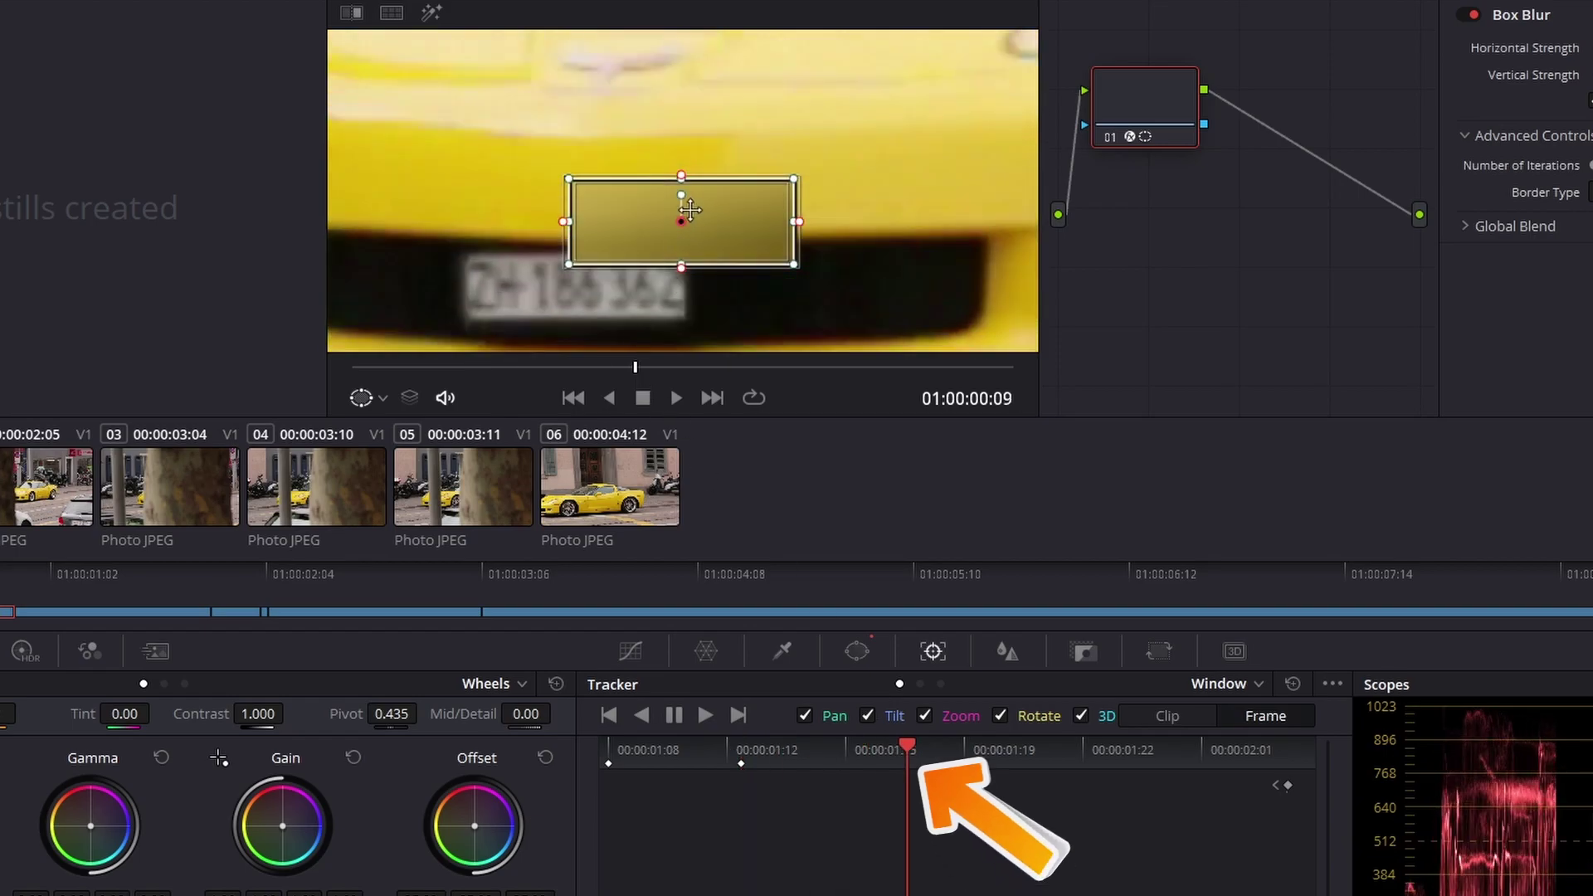
left_click_drag(727, 202, 611, 271)
scroll(611, 271, "down", 3)
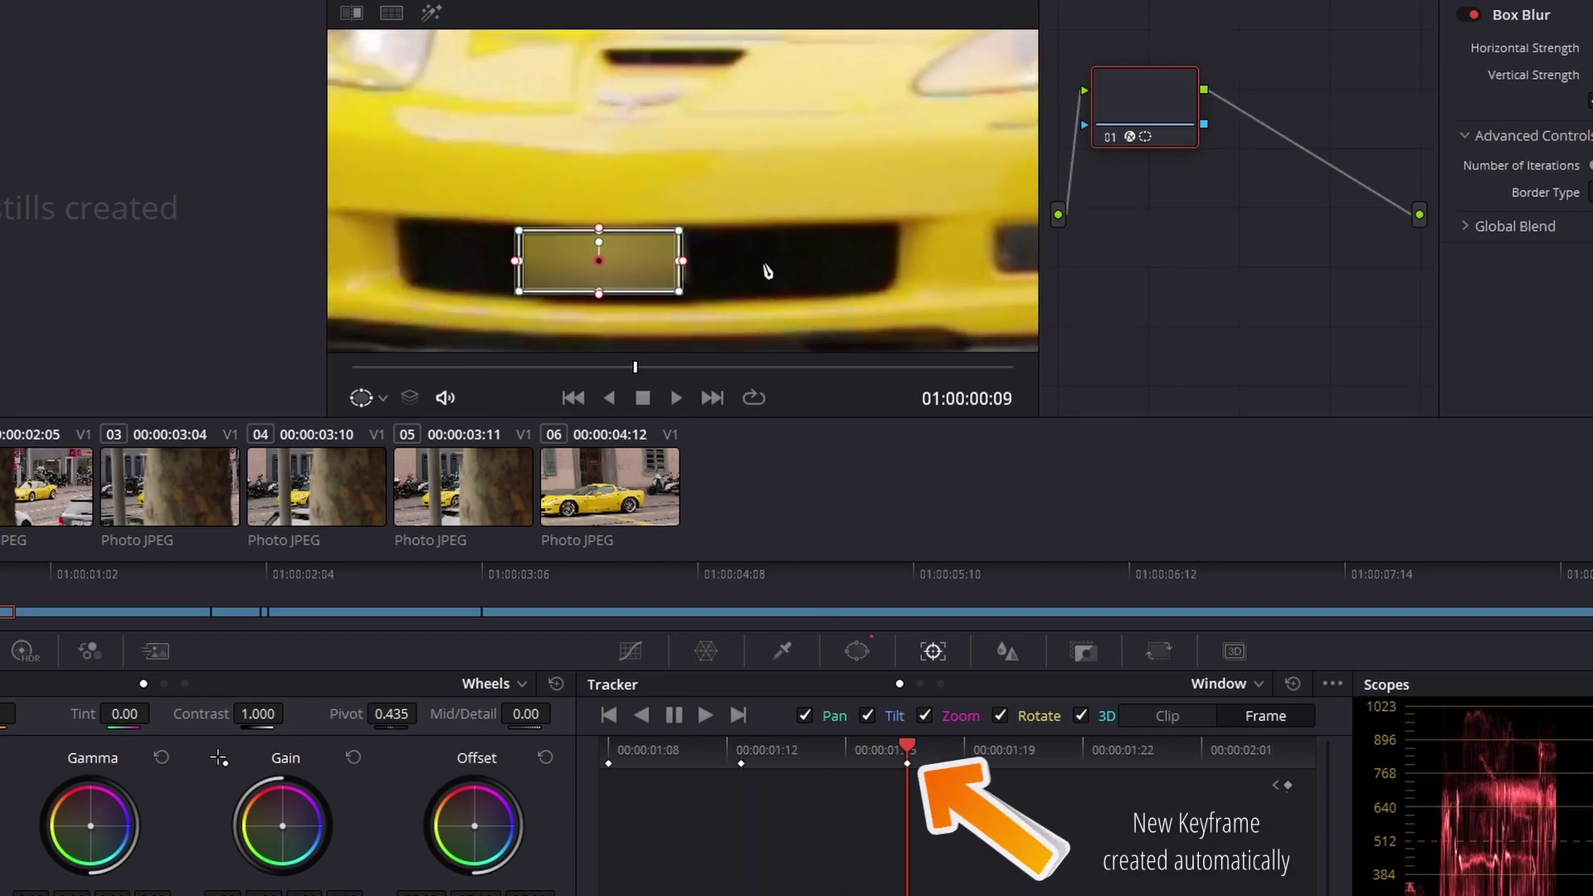
scroll(727, 290, "up", 3)
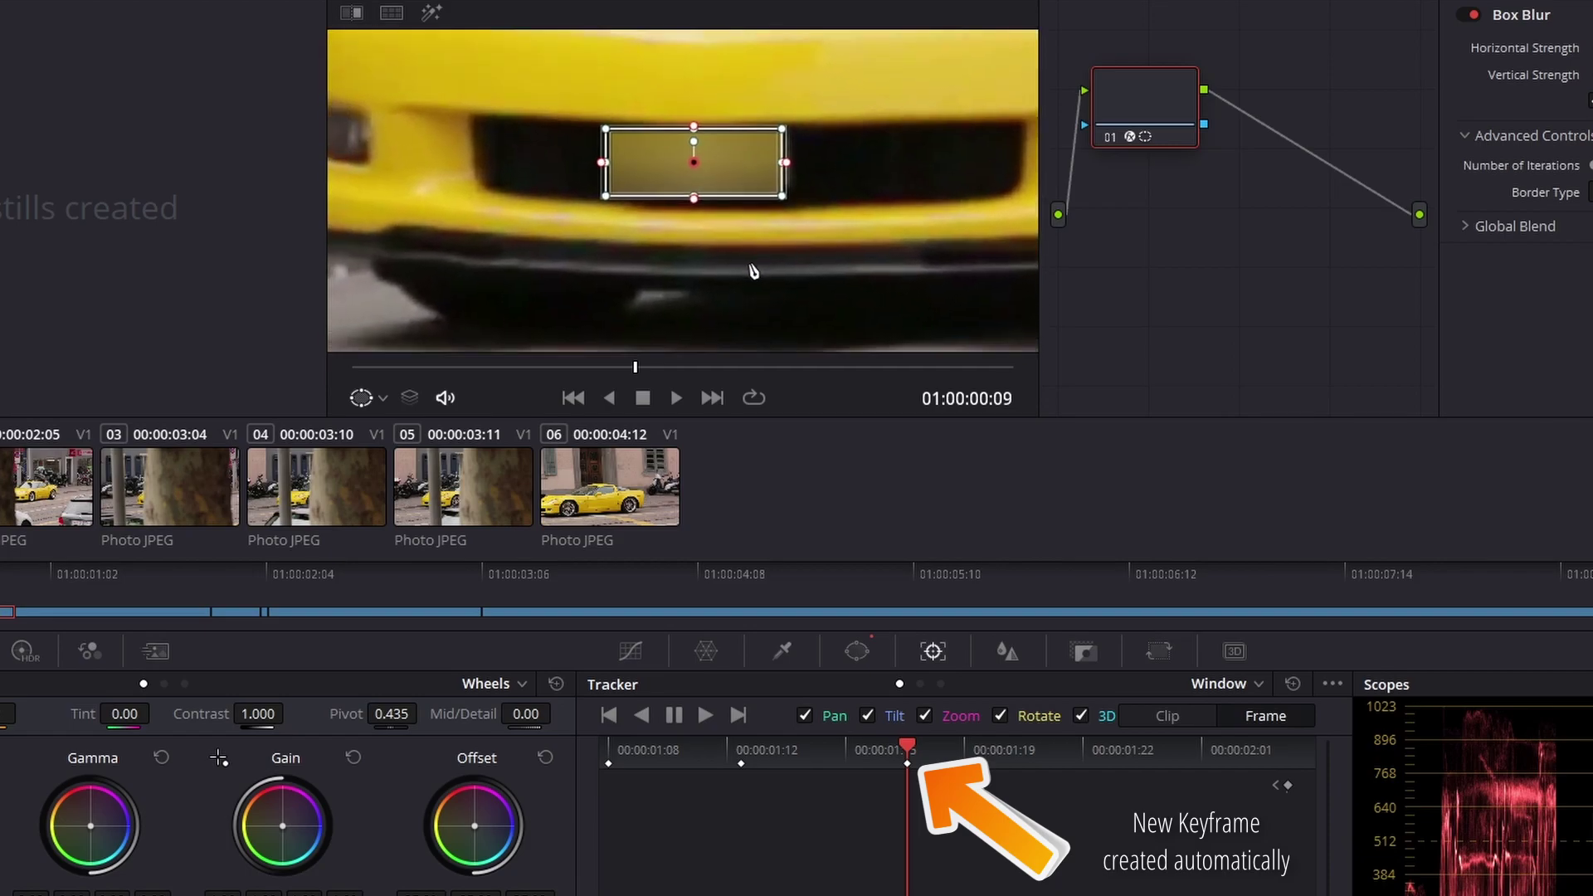
Reposition the window over the licence plate at 01:00:00:19, at about pan 48.08 and tilt 48.19.
key("ctrl+t")
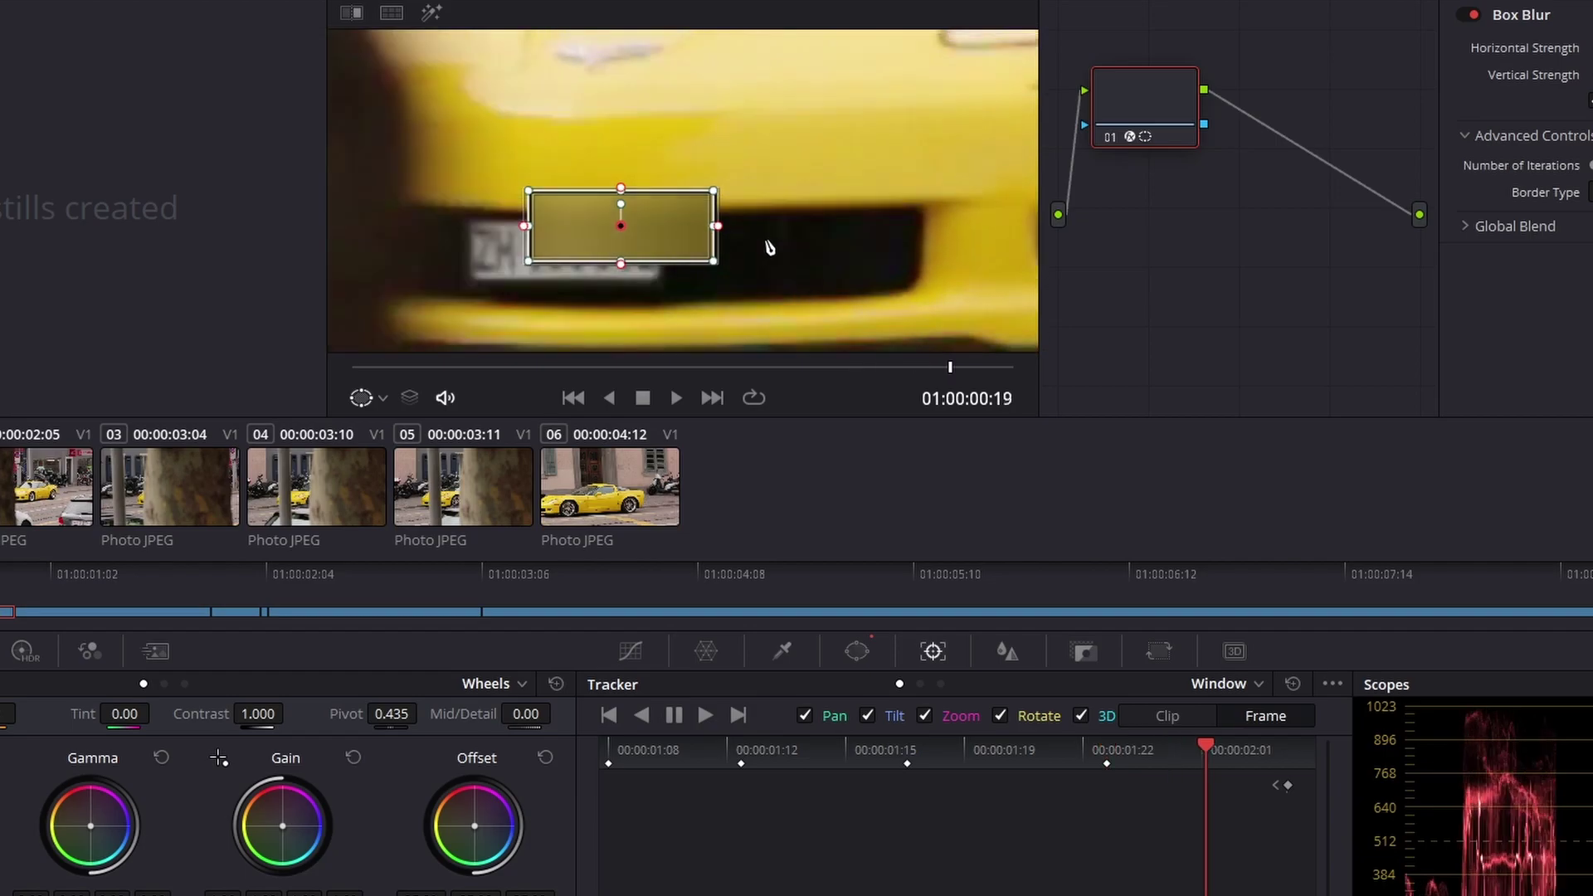
left_click_drag(614, 229, 563, 249)
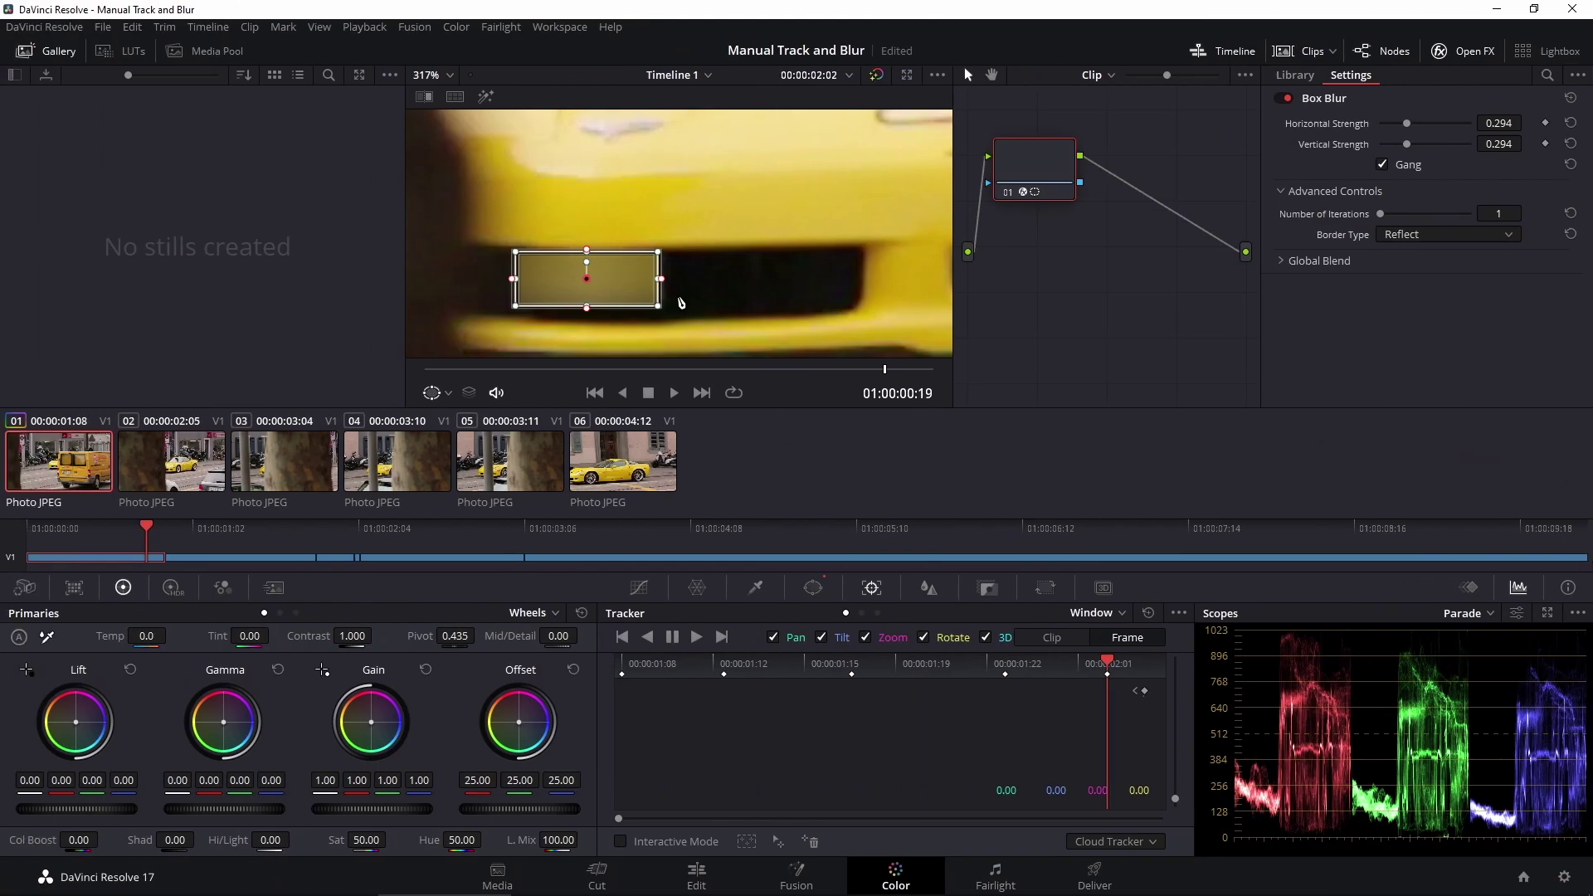
left_click(813, 589)
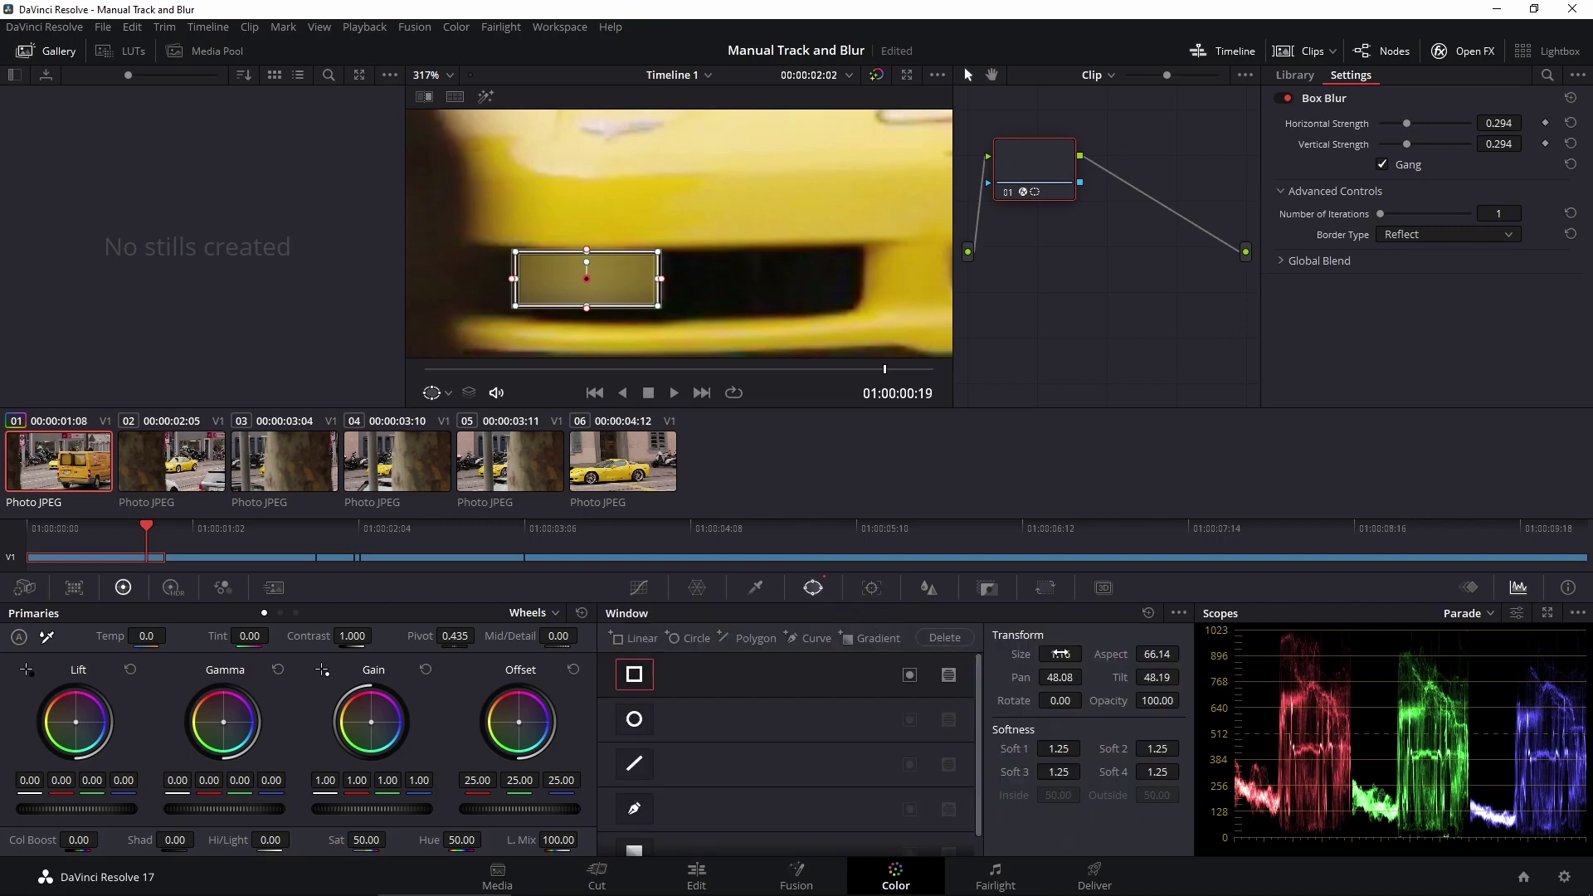
left_click(870, 588)
Fine-tune the window's upper-left corner around the blurred licence plate at 01:00:00:19.
scroll(759, 261, "up", 8)
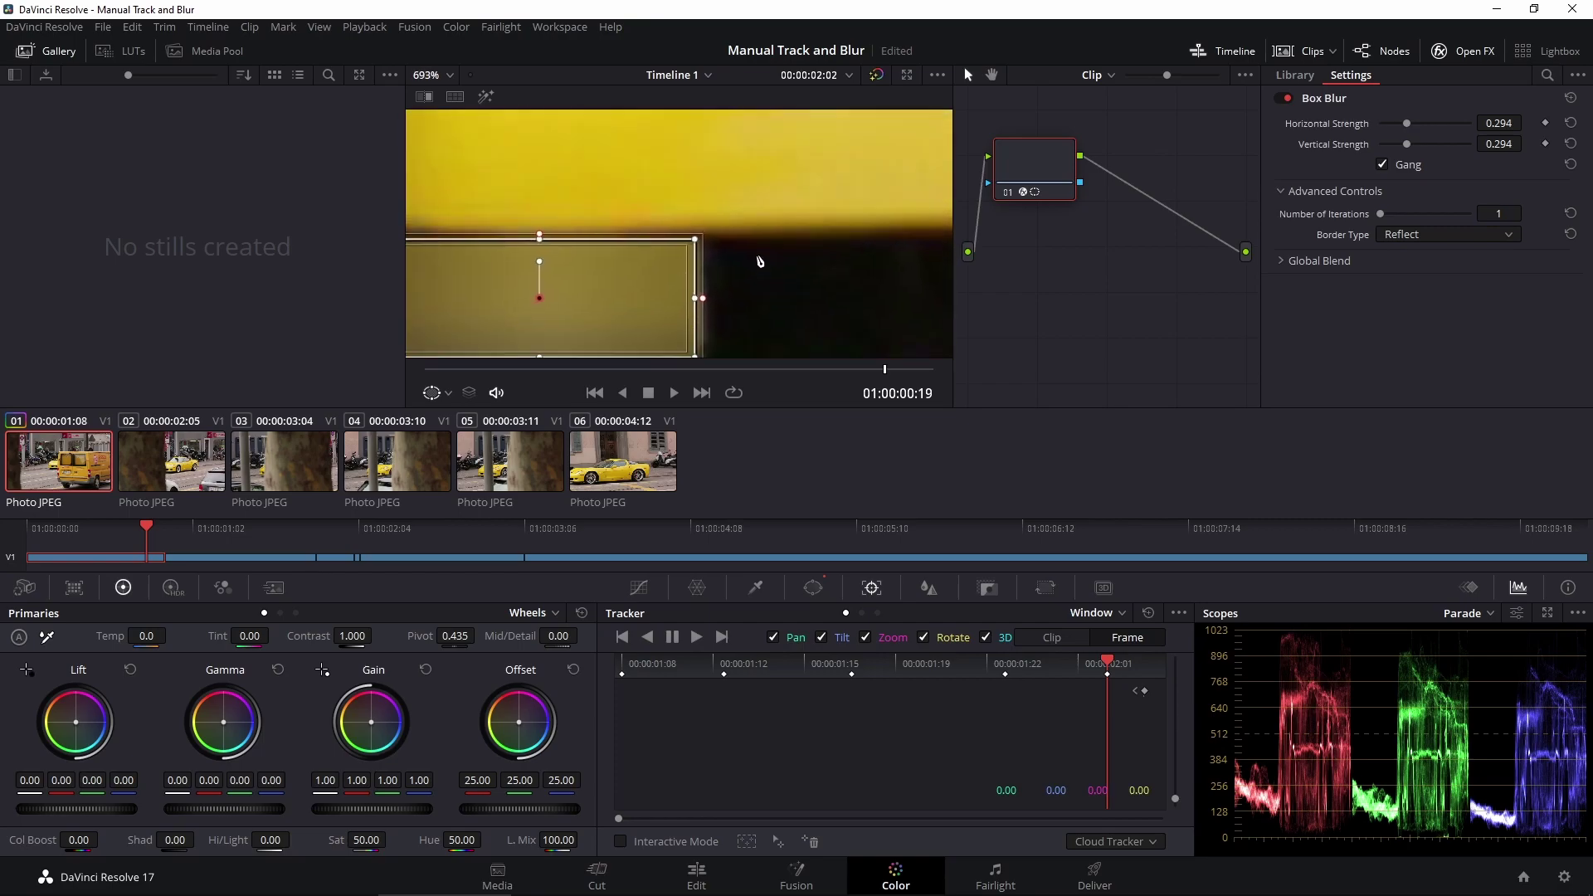
left_click_drag(759, 262, 785, 154)
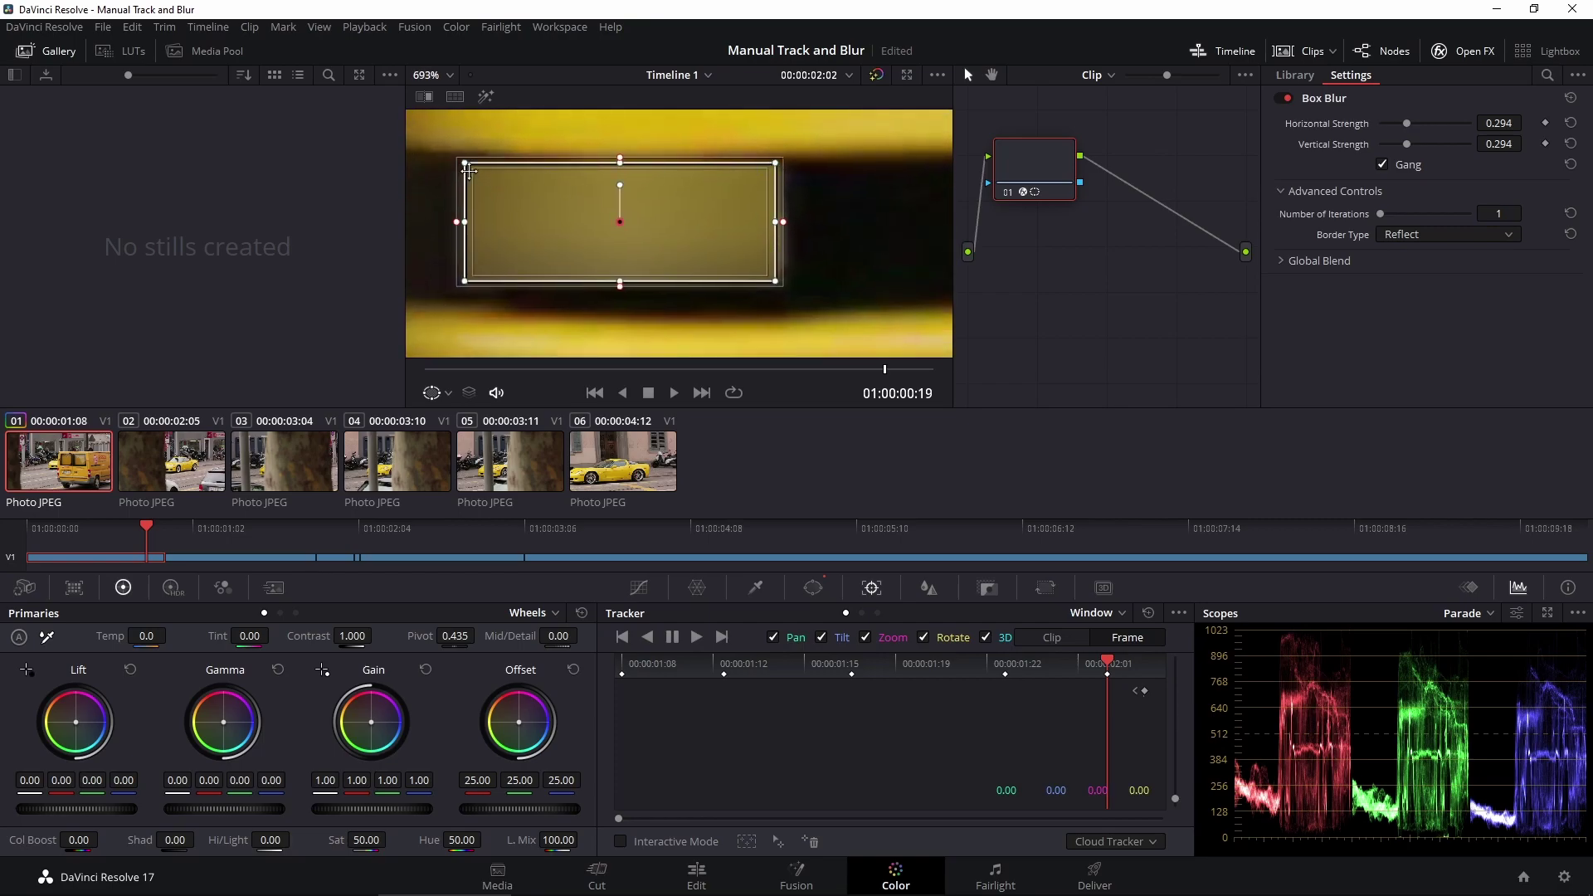
mouse_move(466, 164)
left_mouse_down()
mouse_move(442, 152)
mouse_move(458, 278)
mouse_move(465, 167)
left_mouse_up()
scroll(516, 207, "down", 4)
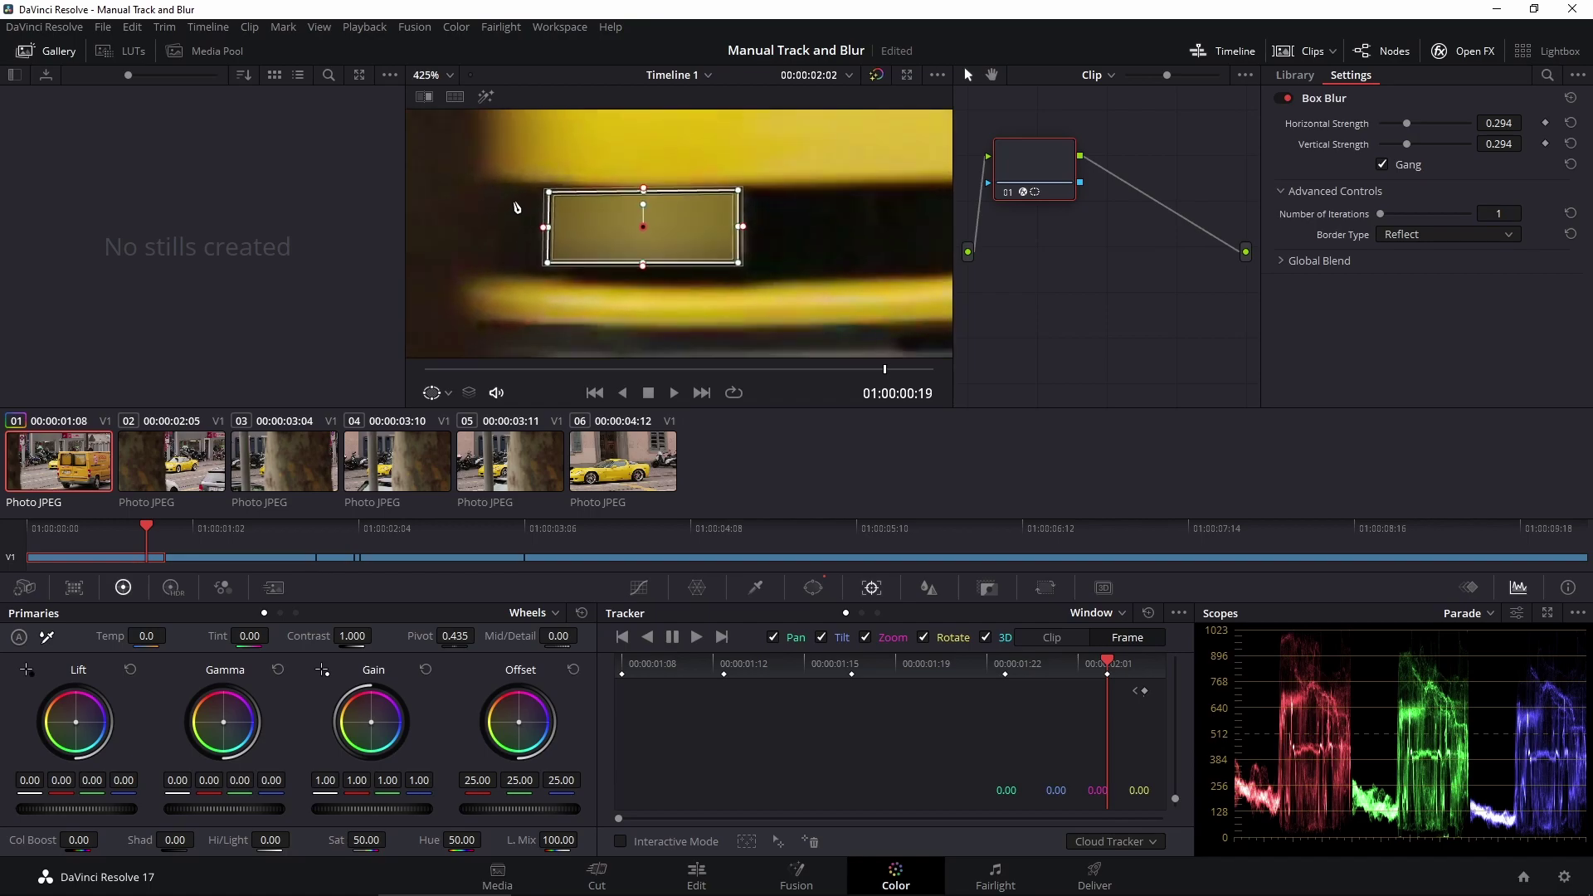
scroll(792, 240, "down", 1)
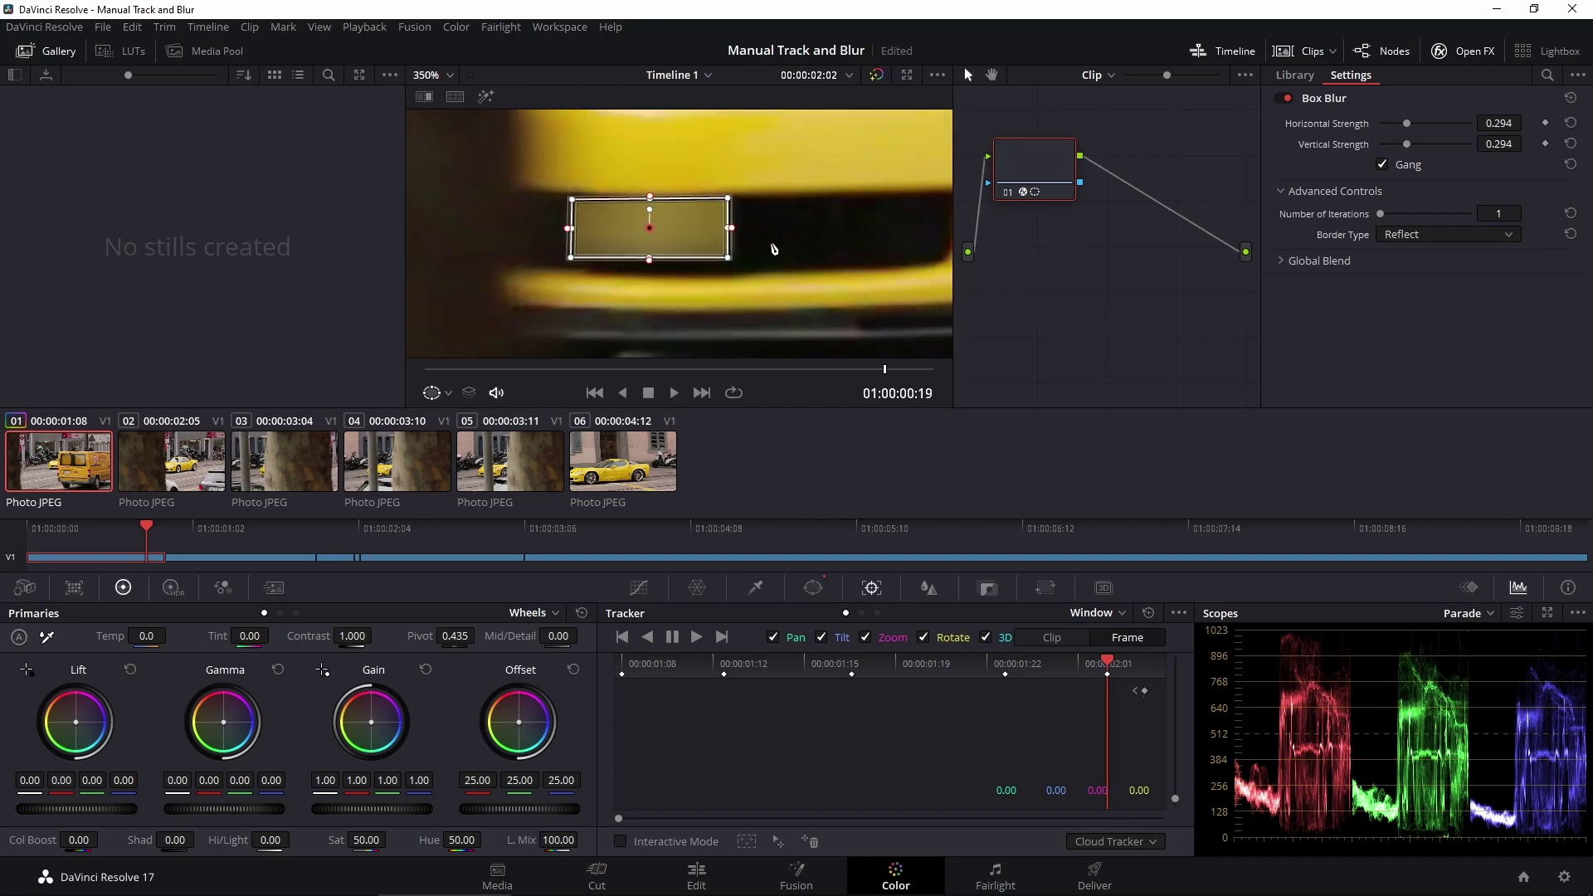
Advance to the segment's last frame, 01:00:00:21, and shift the window slightly down and left over the plate's hidden position behind the tree.
key("Right")
key("Right")
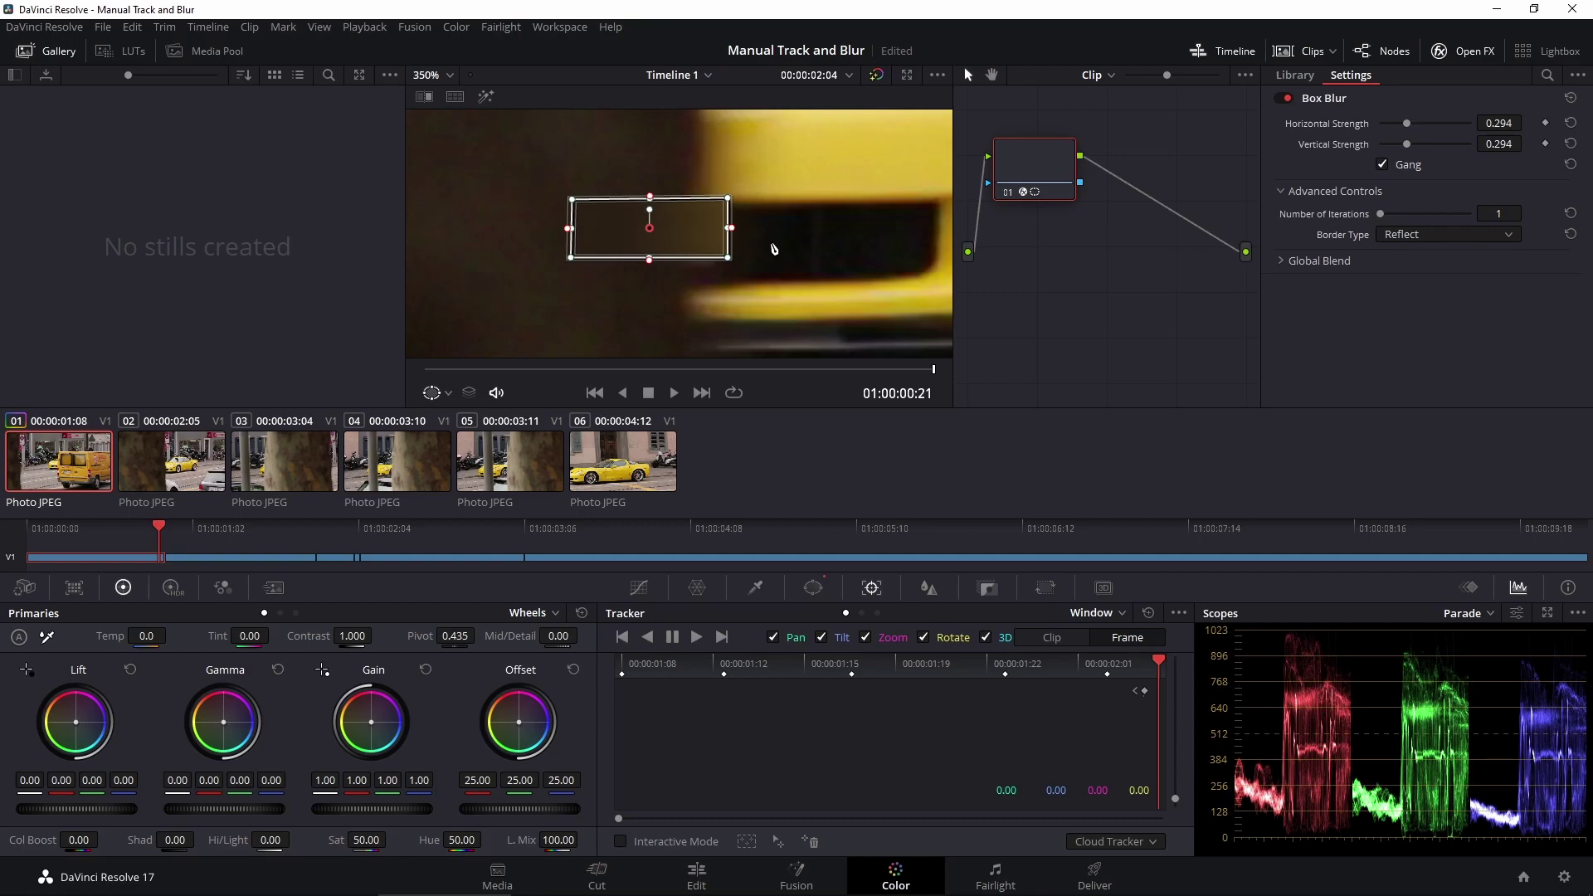
key("Right")
key("Left")
left_click_drag(649, 235, 640, 244)
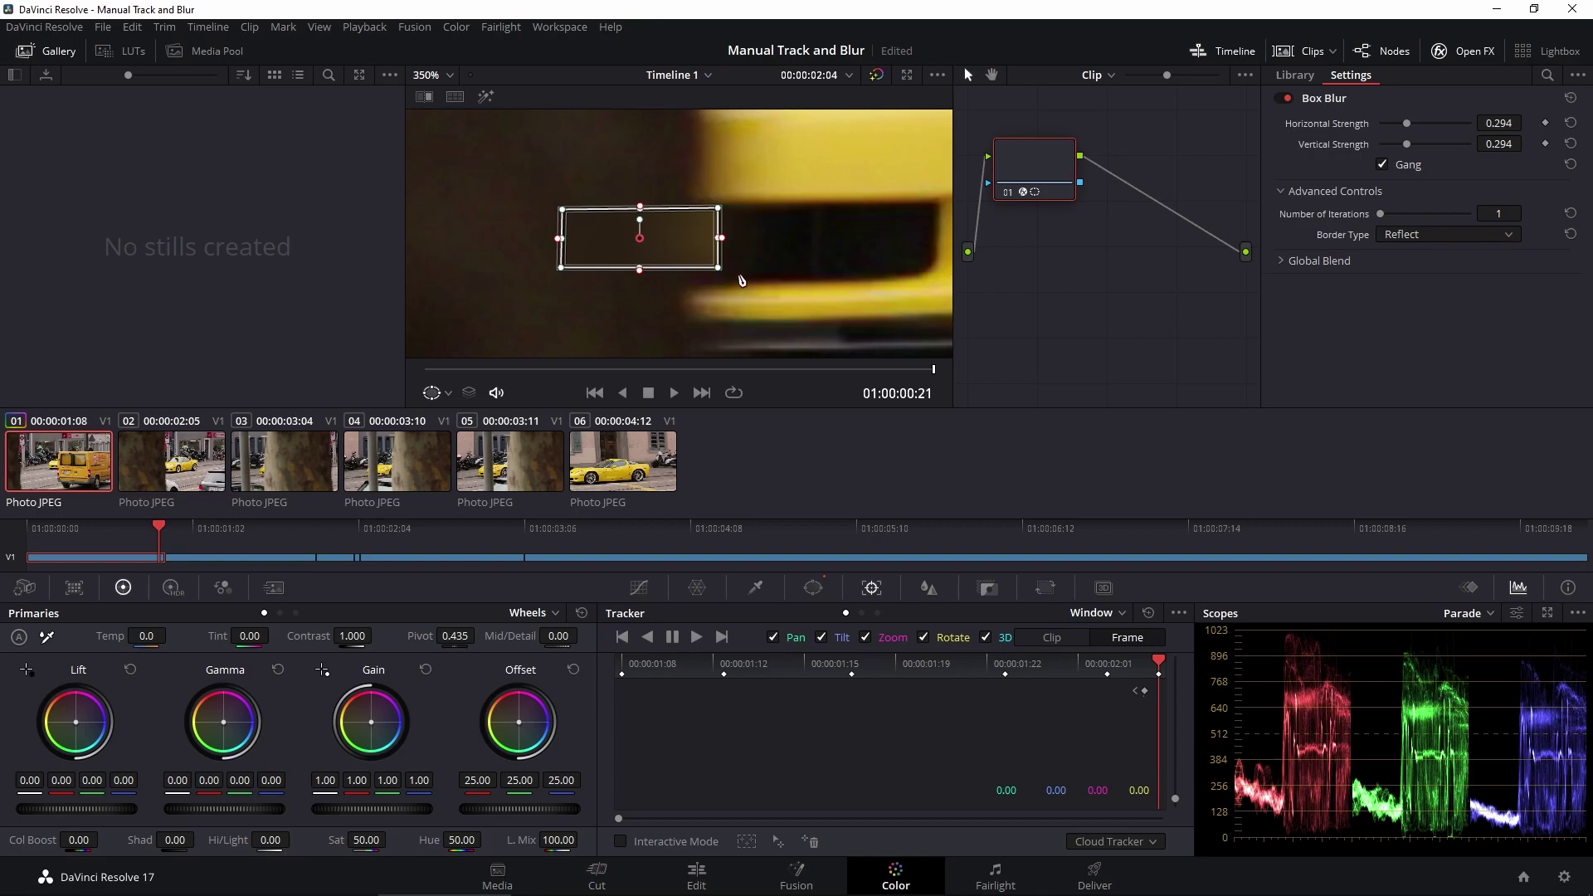
key("shift+z")
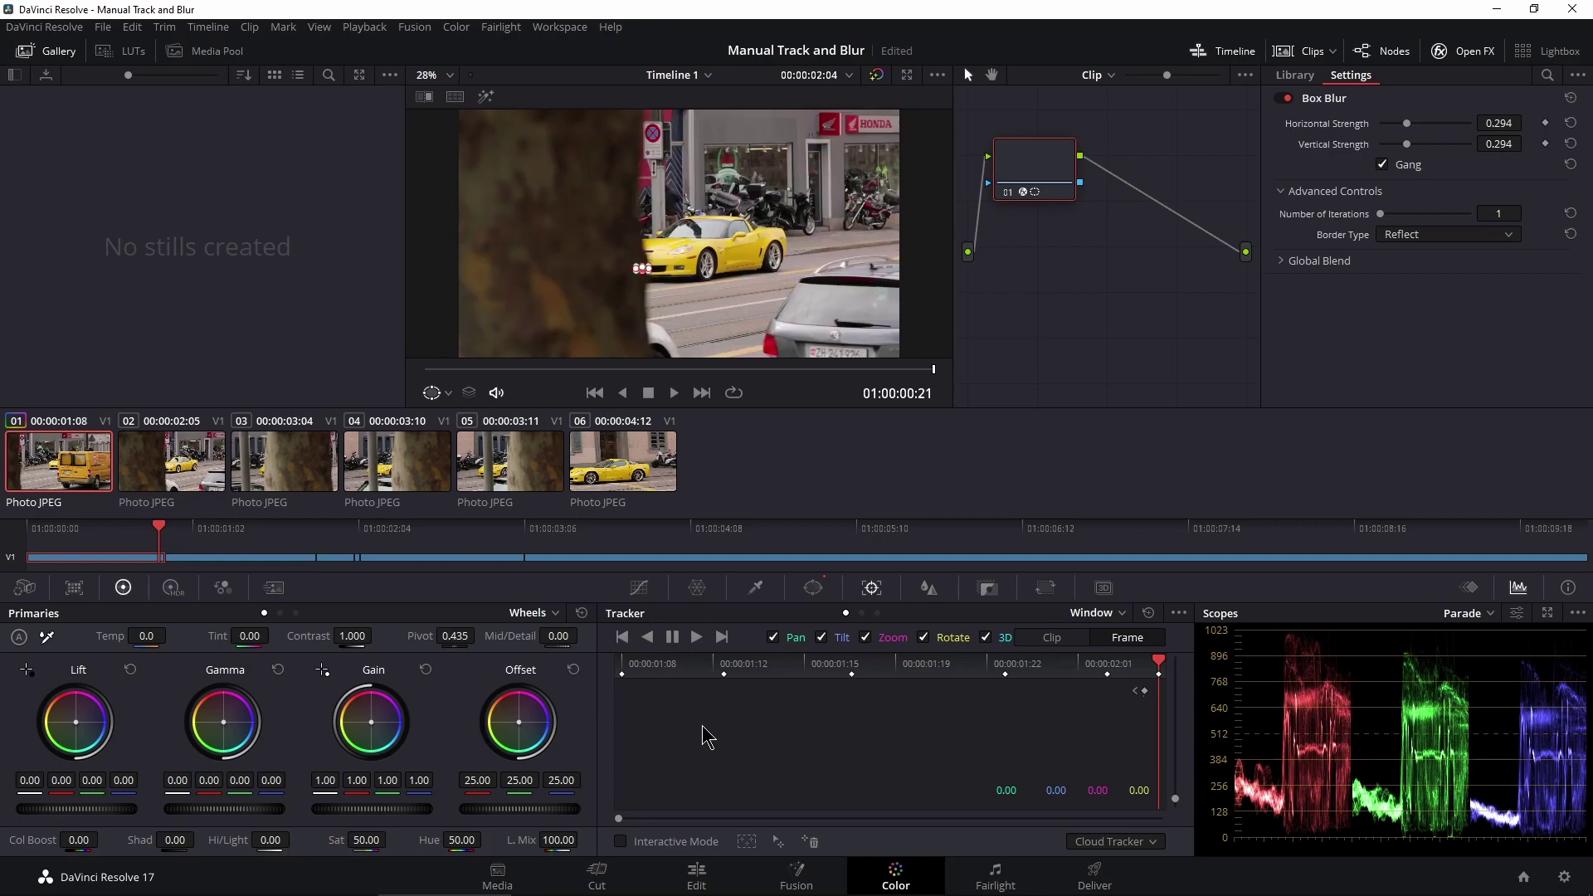
Review the blurred first segment by playing the timeline full screen from 01:00:00:00 on the Edit page.
left_click(697, 876)
left_click(193, 545)
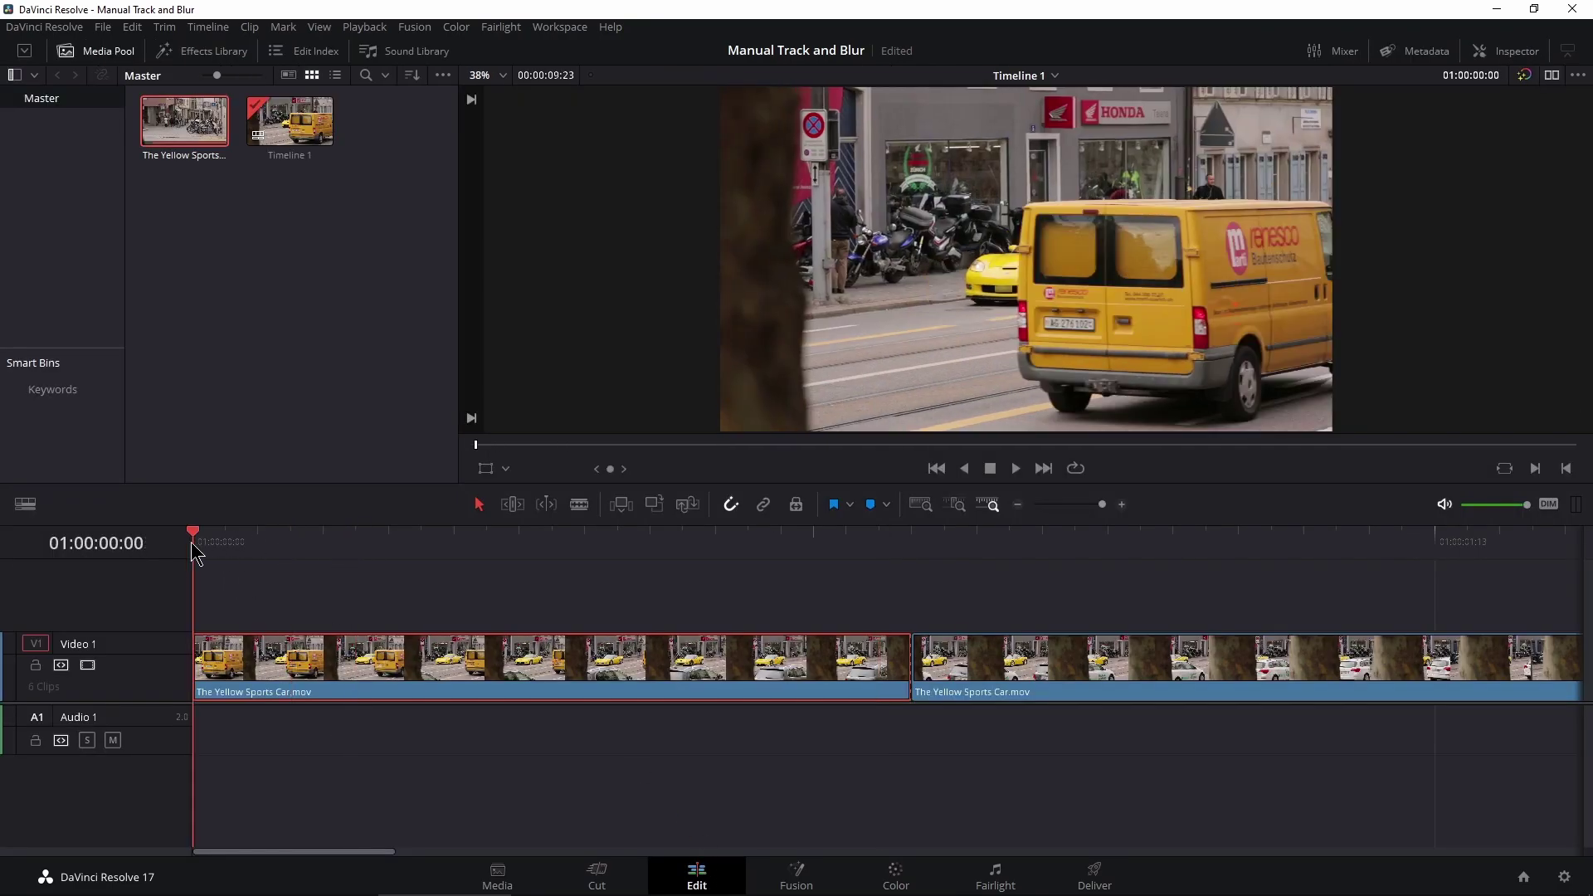
key("ctrl+f")
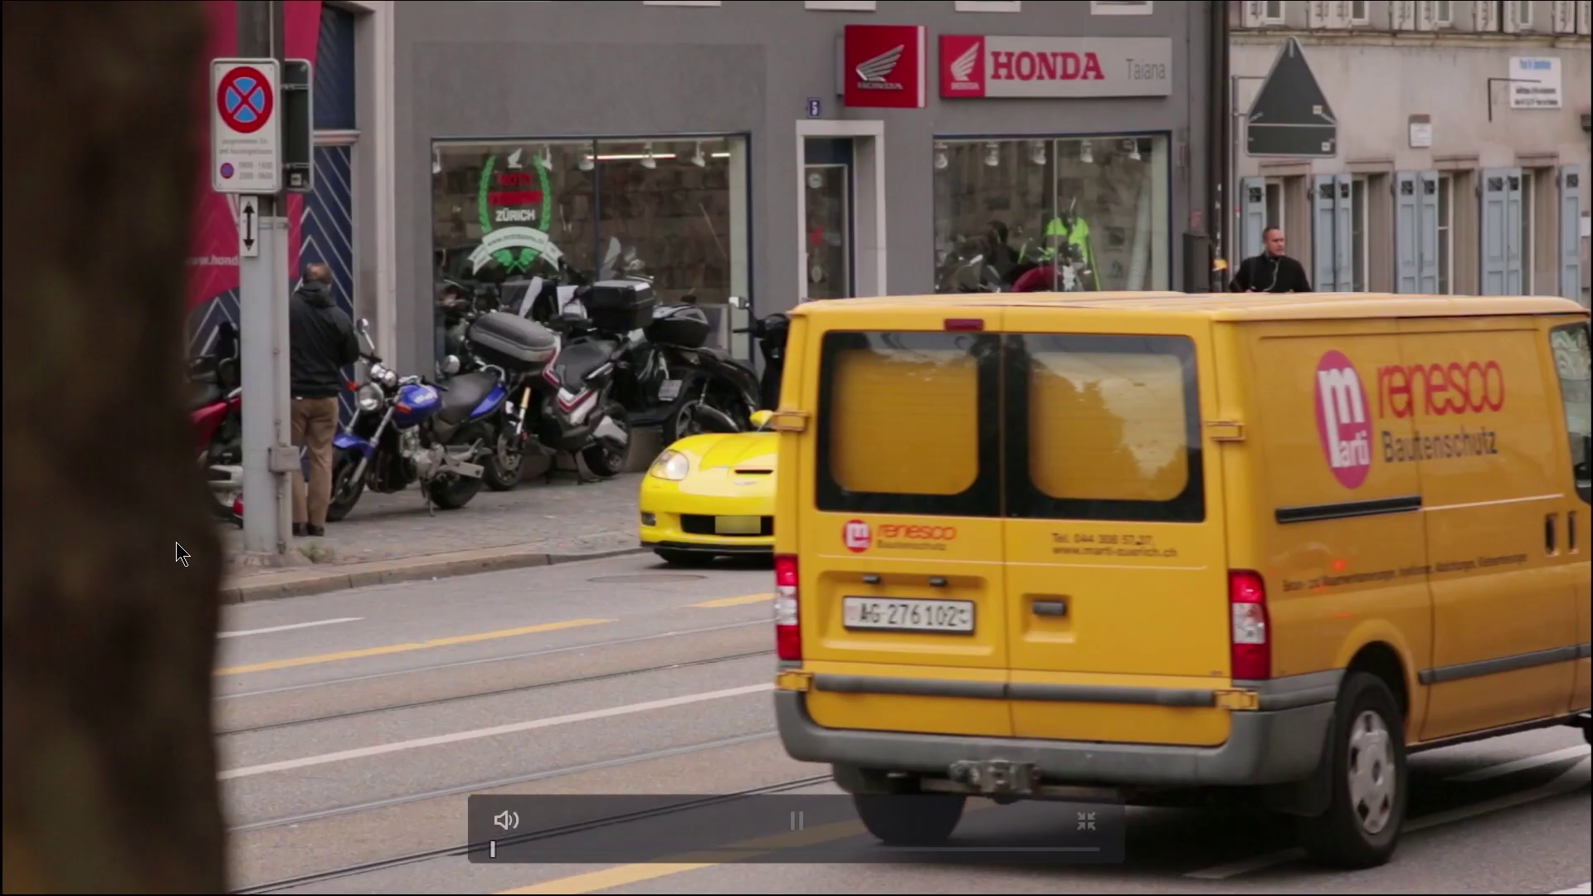
key("space")
key("space")
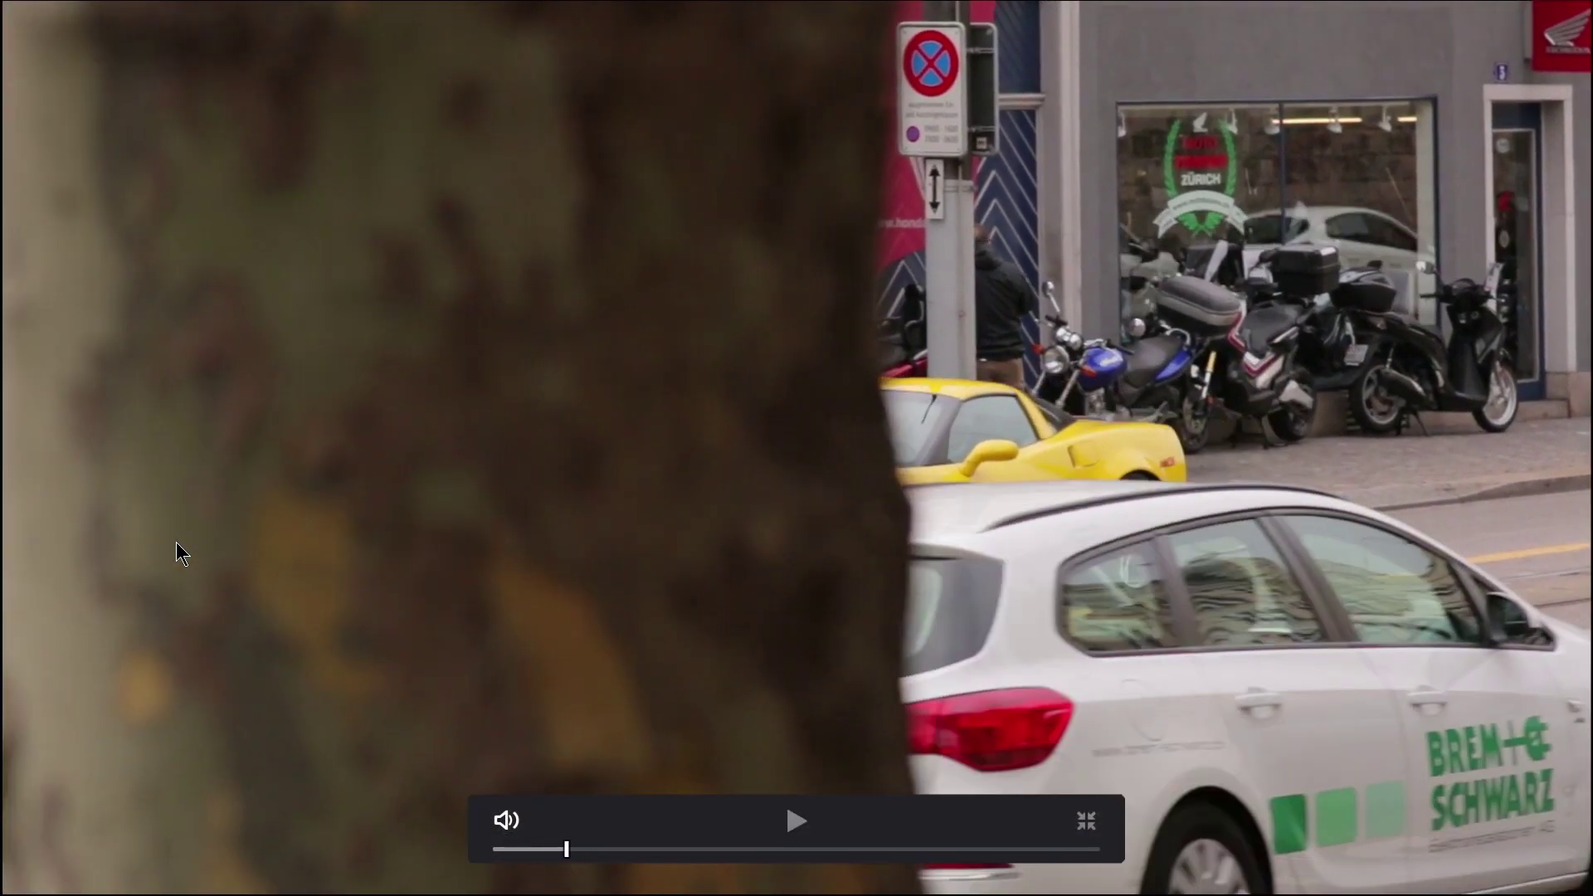
Step back several frames and replay the end of the first segment full screen to check the plate blur.
key("Left")
key("Left")
key("Left")
key("Left")
key("Left")
key("Left")
key("Left")
key("Left")
key("space")
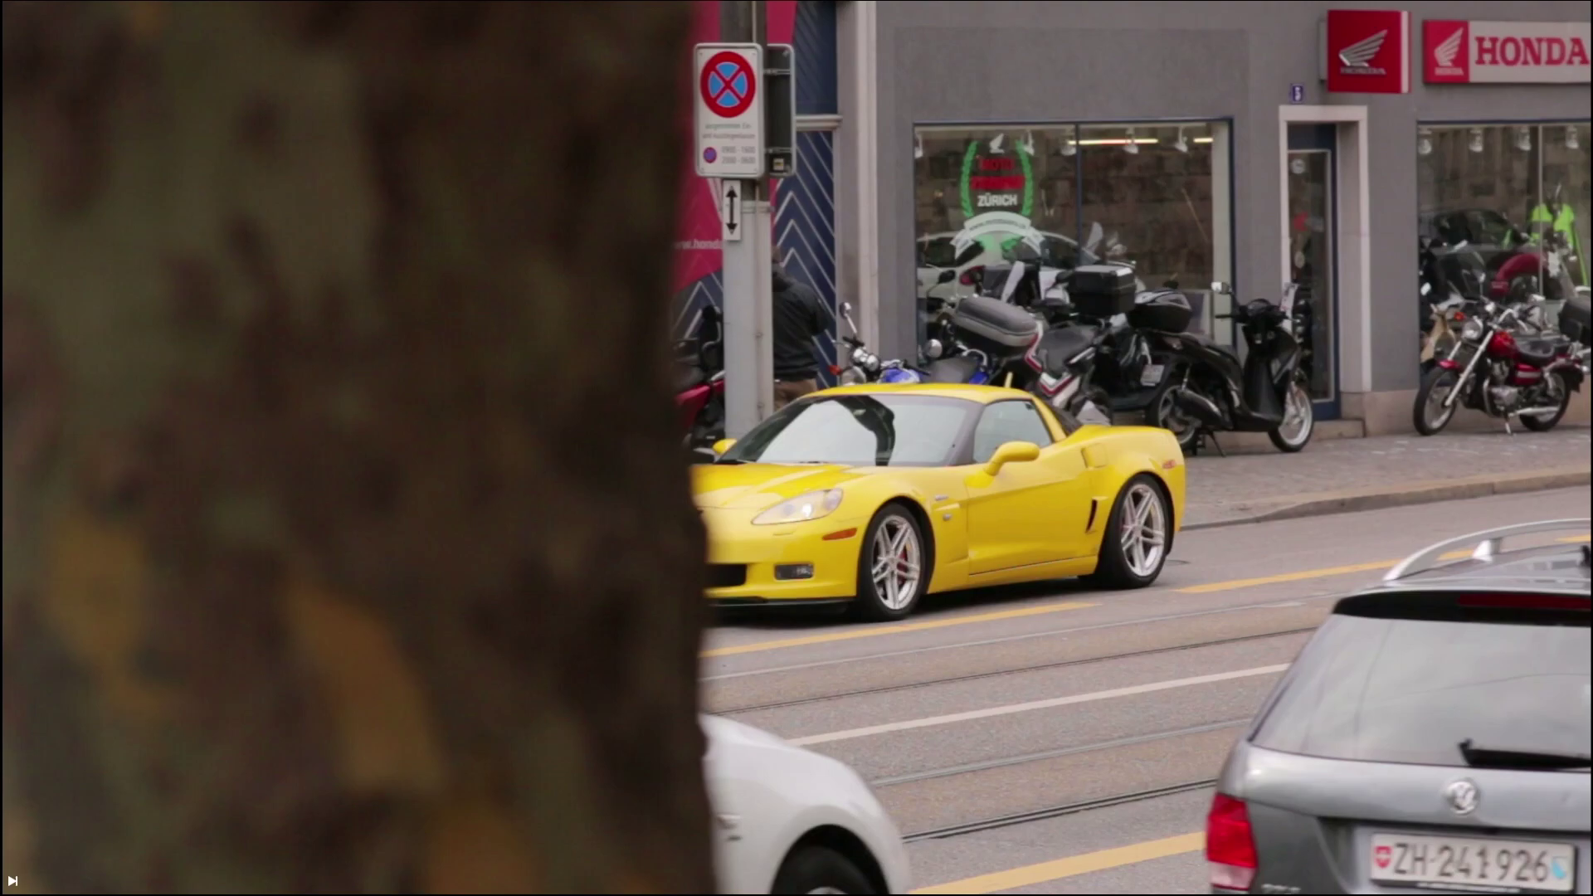
key("Escape")
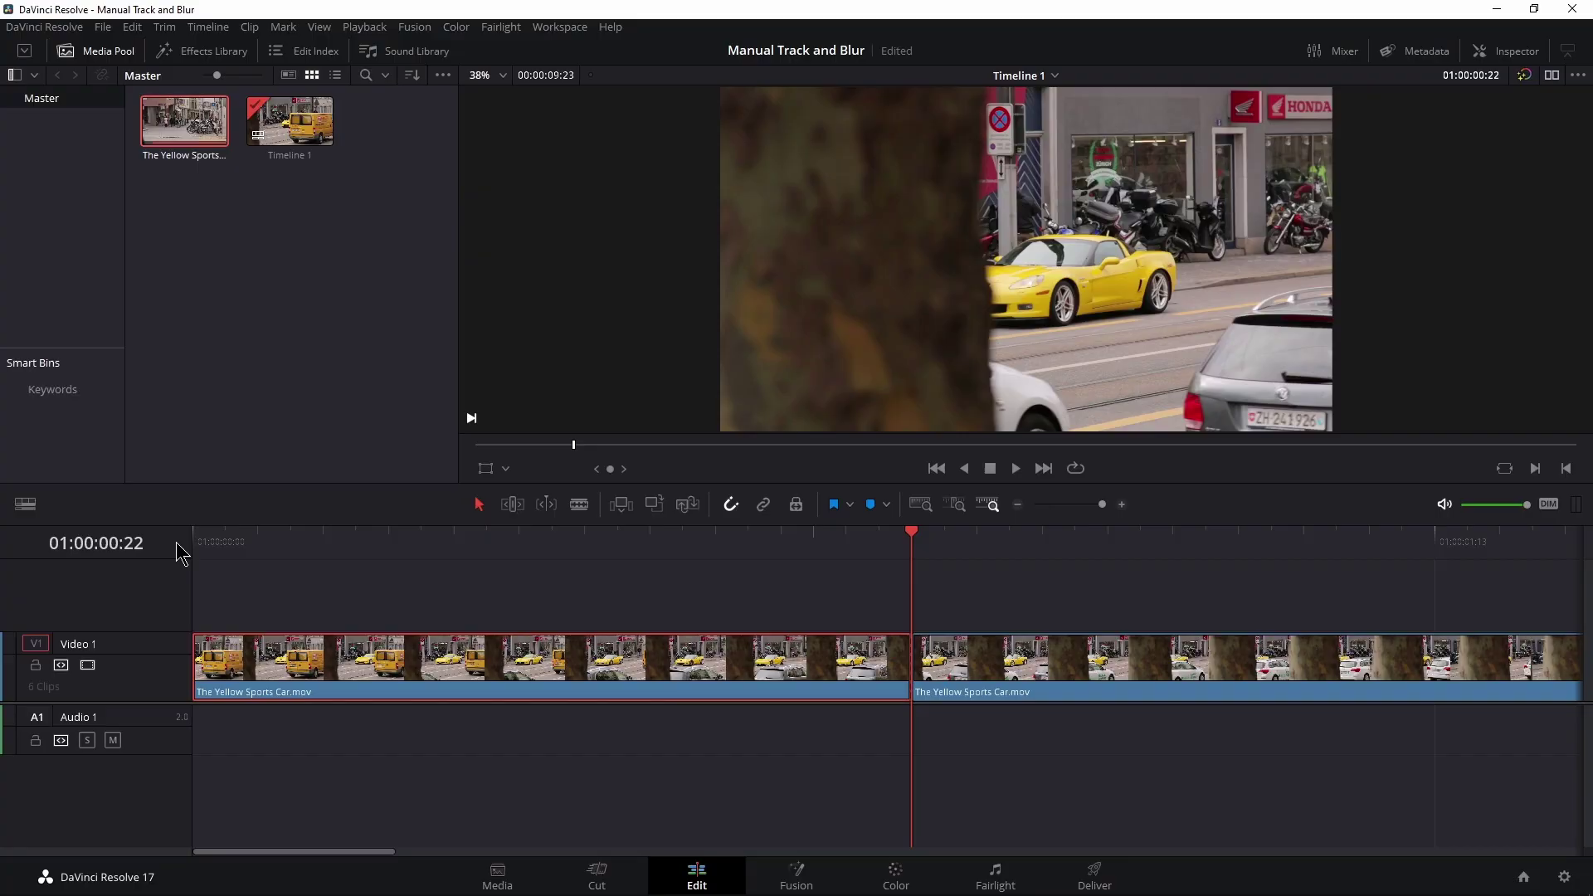
Select the second segment on the timeline and park the playhead at its start, 01:00:00:22.
scroll(679, 597, "right", 5)
left_click(366, 552)
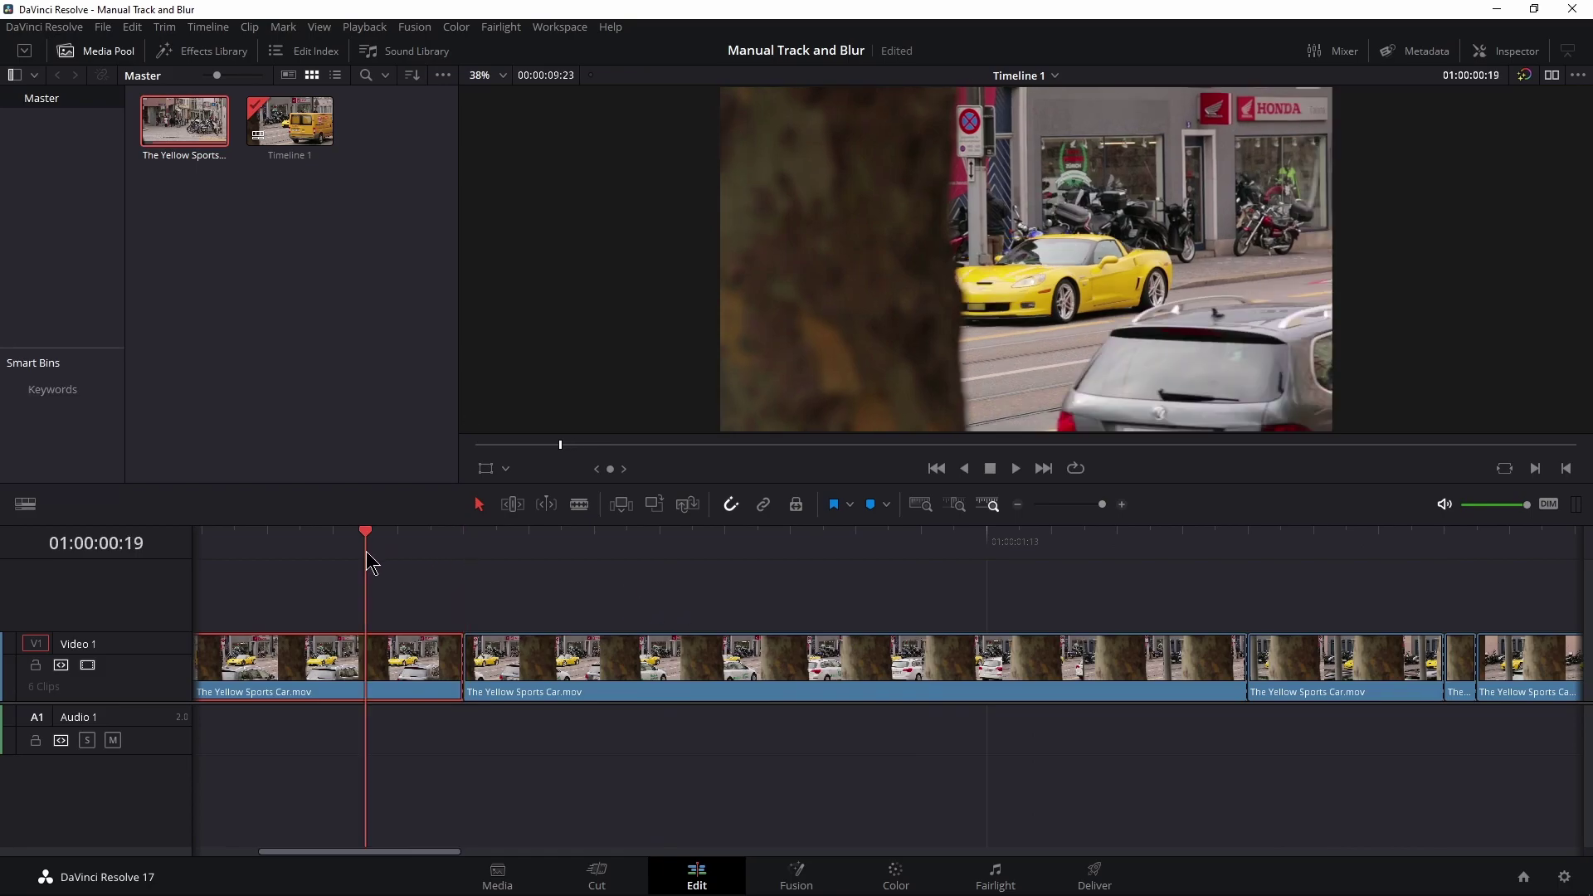
left_click(622, 668)
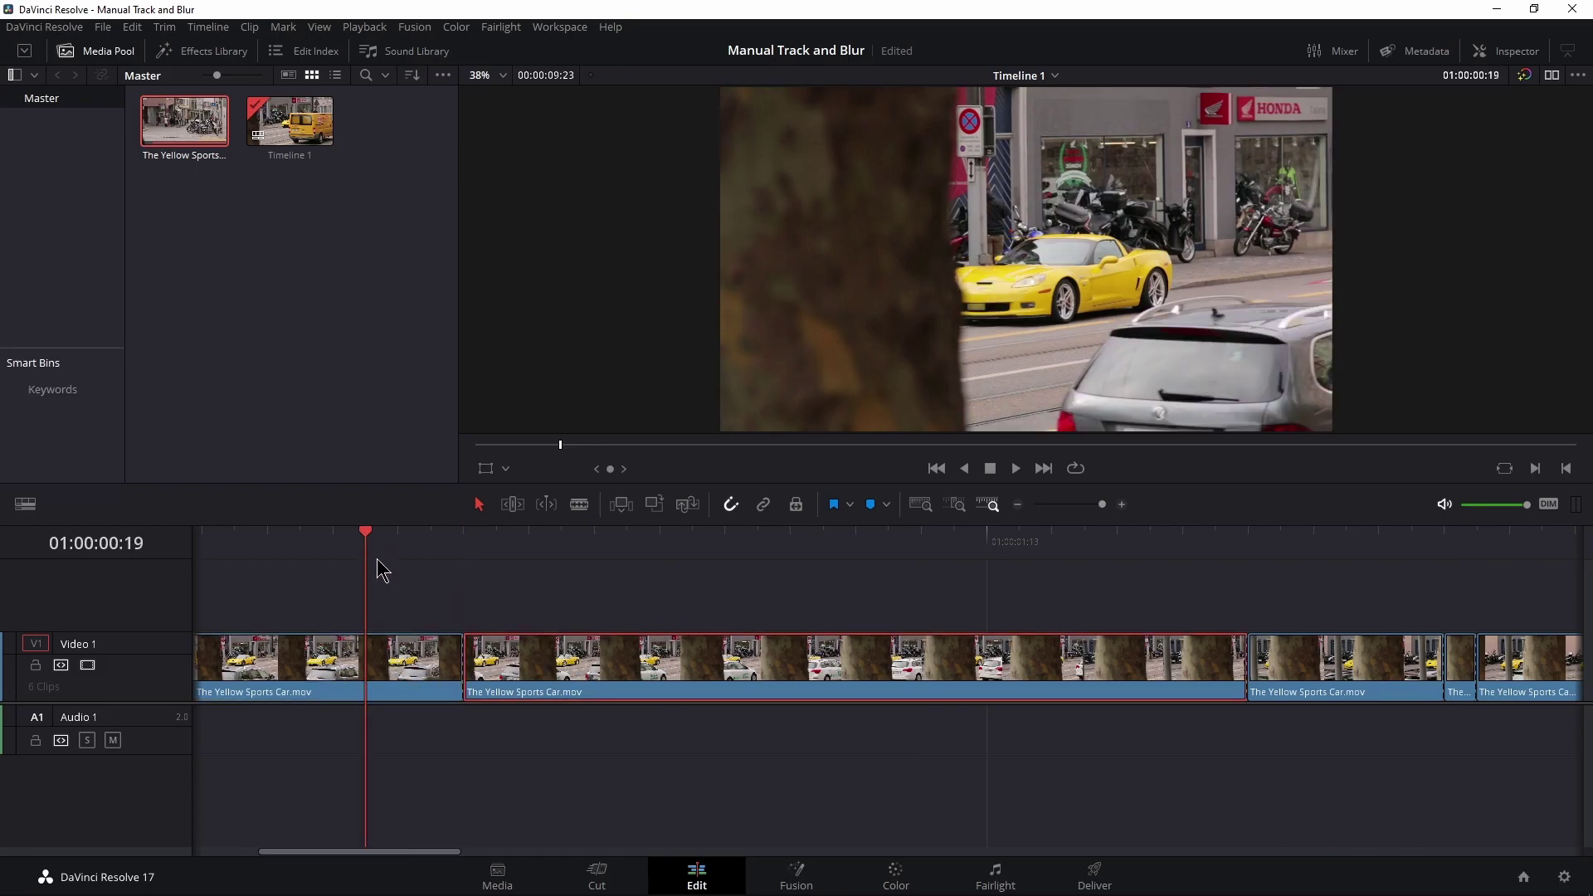
left_click(456, 546)
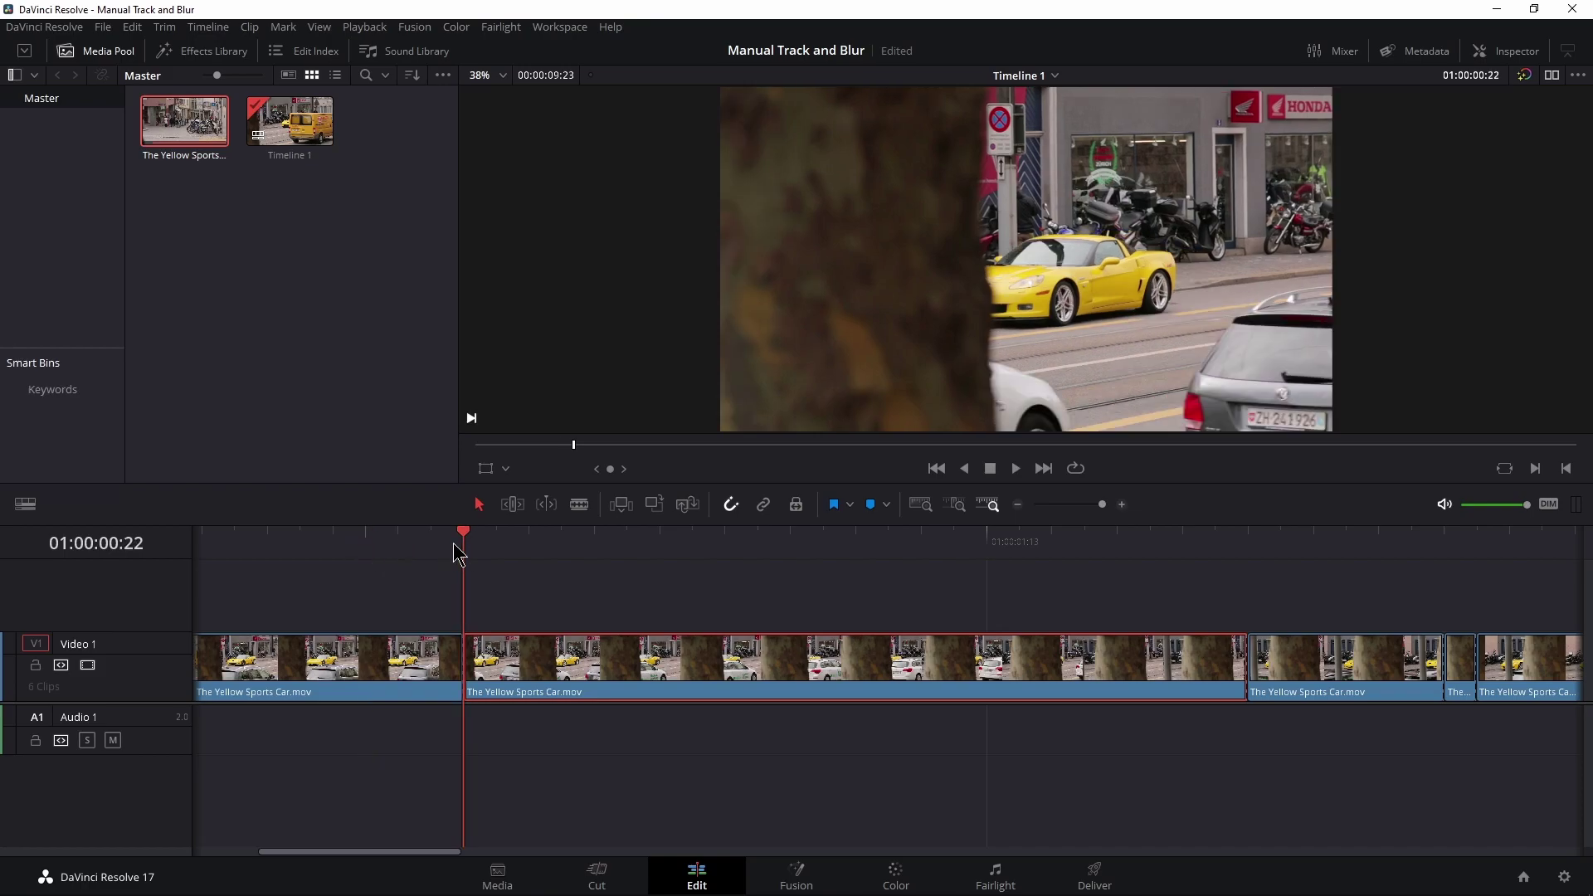
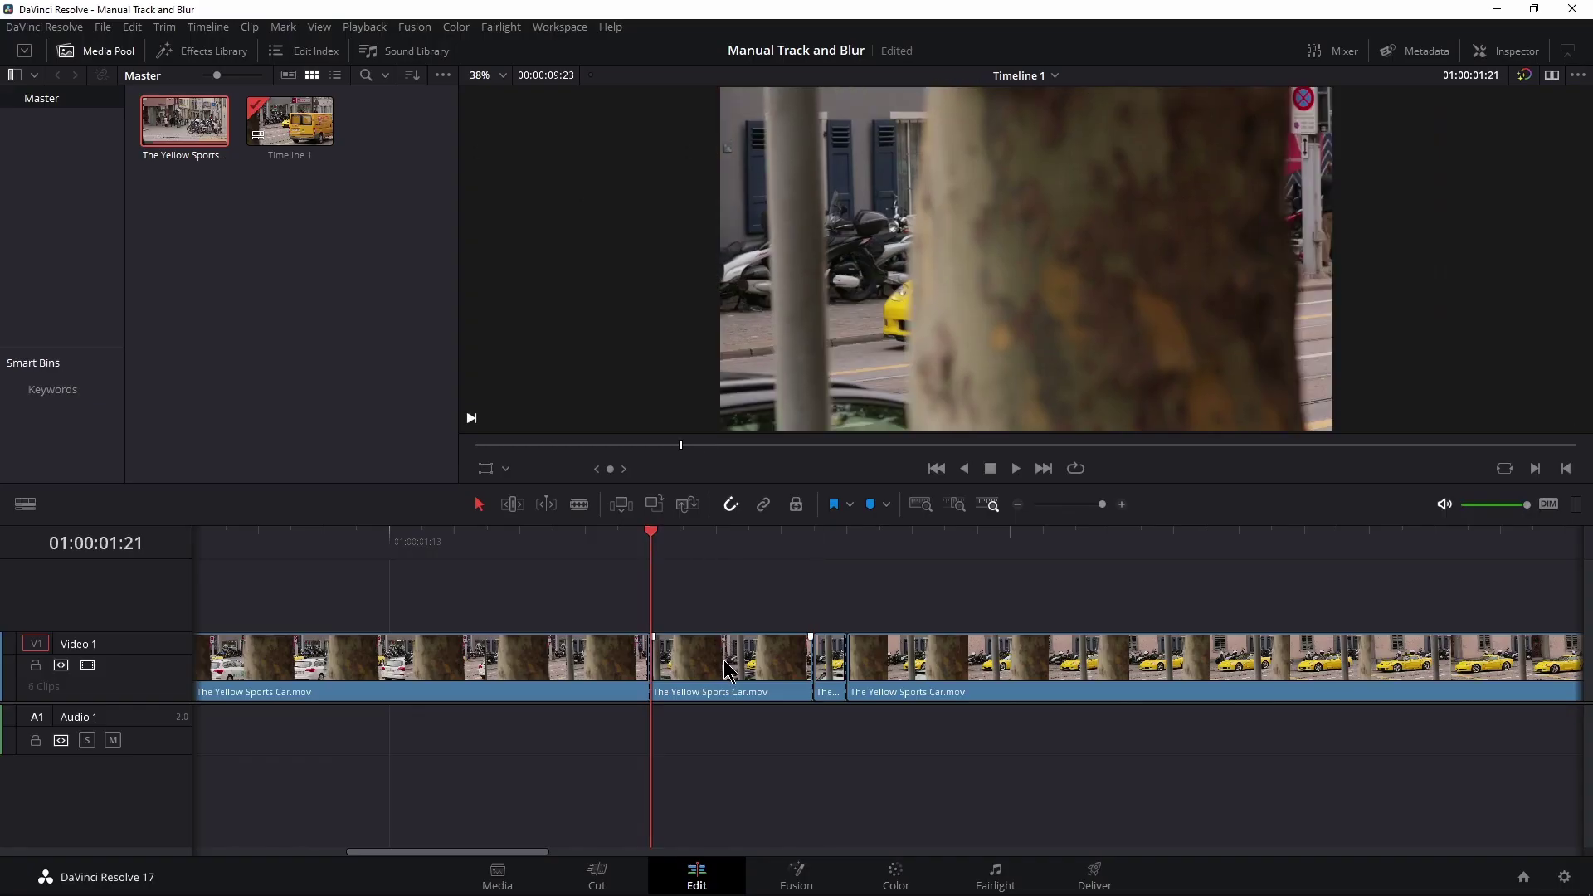
On the Color page, add a rectangular window to the third clip, size 1.28 and aspect 68.04, over the licence plate at 01:00:01:23.
left_click(895, 878)
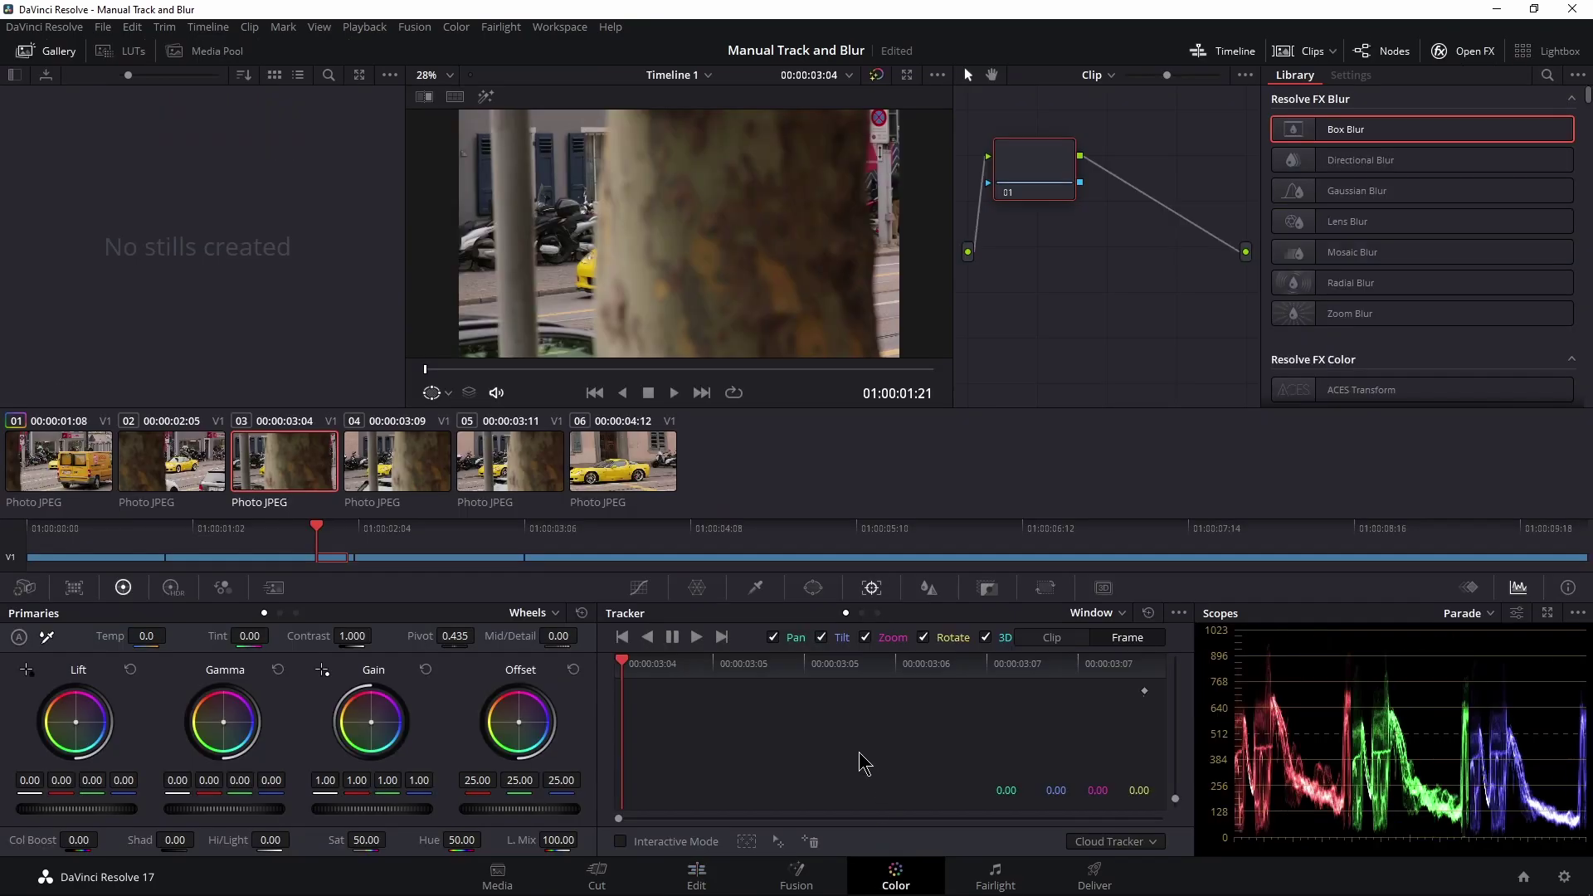
left_click(815, 588)
left_click(635, 676)
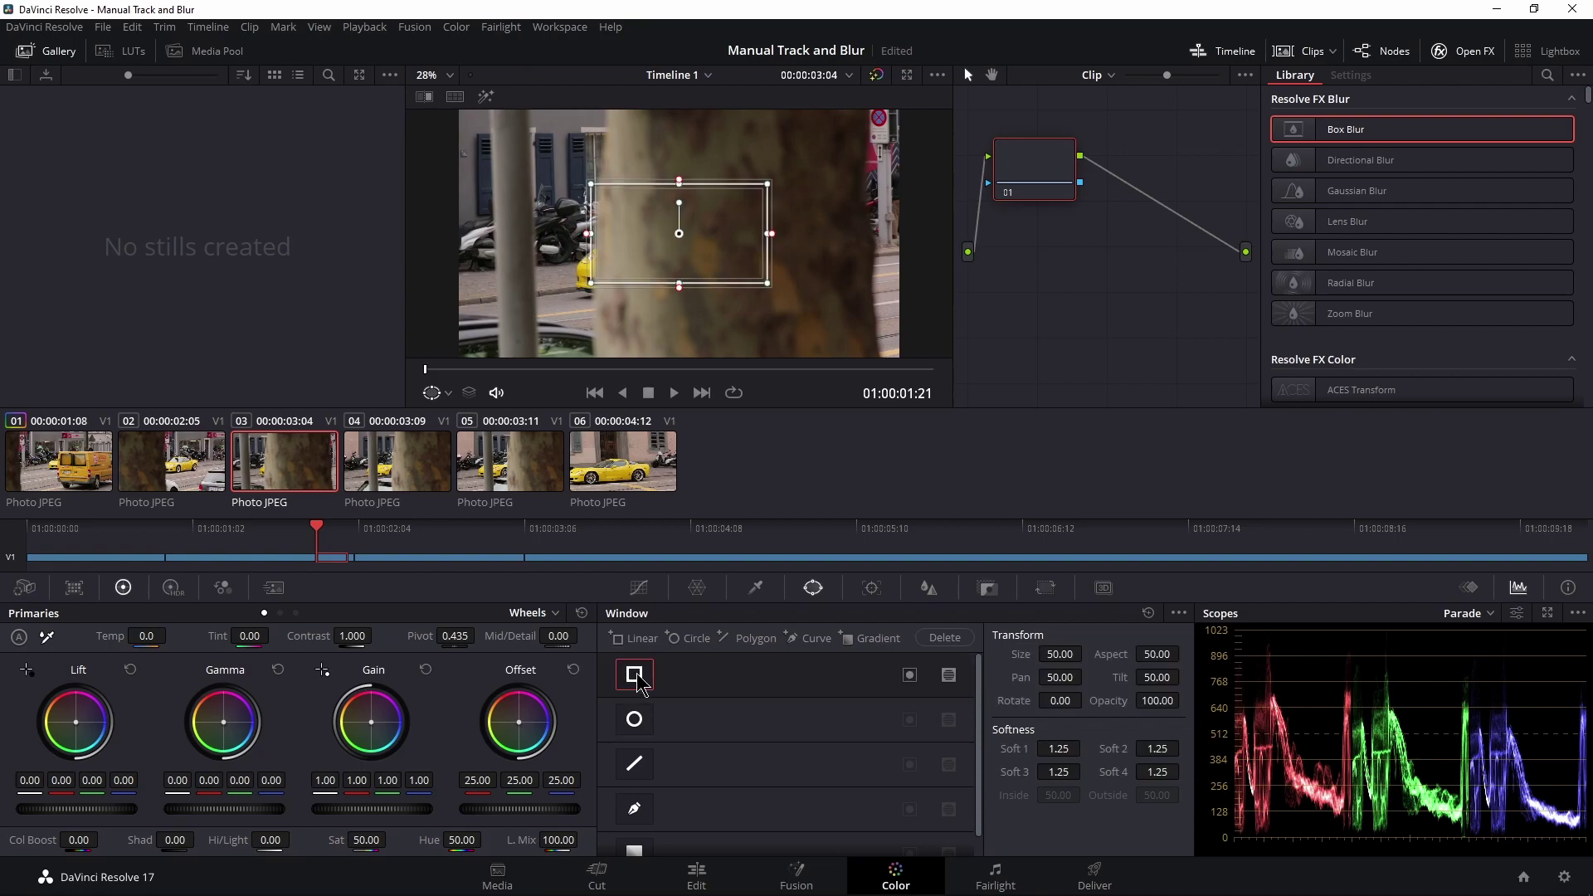
left_click_drag(1070, 646, 1028, 645)
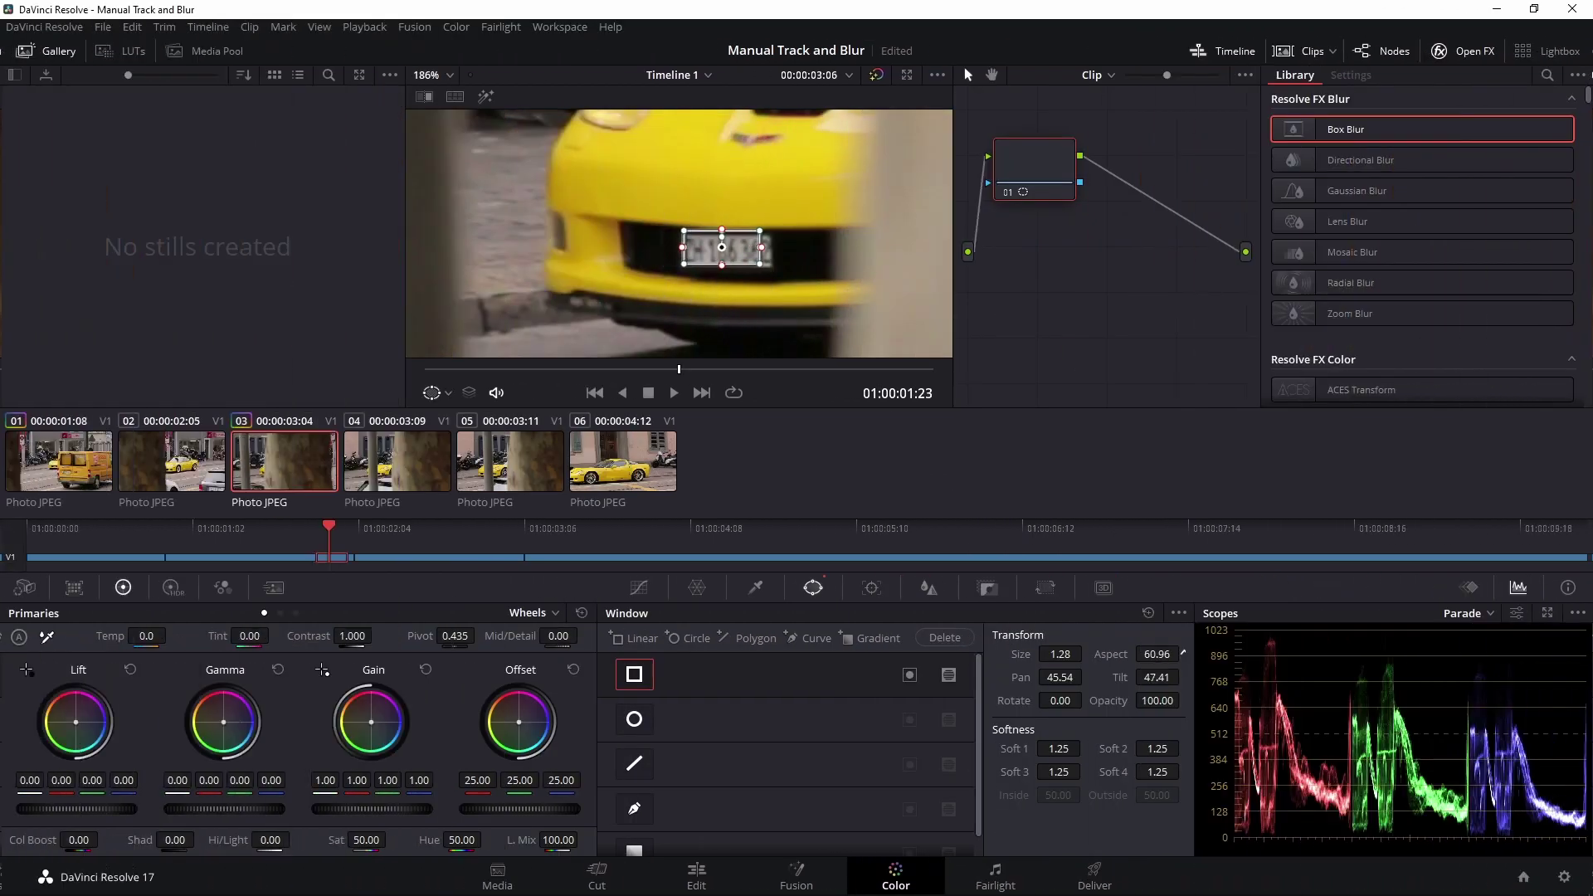
scroll(761, 297, "up", 2)
scroll(760, 297, "up", 1)
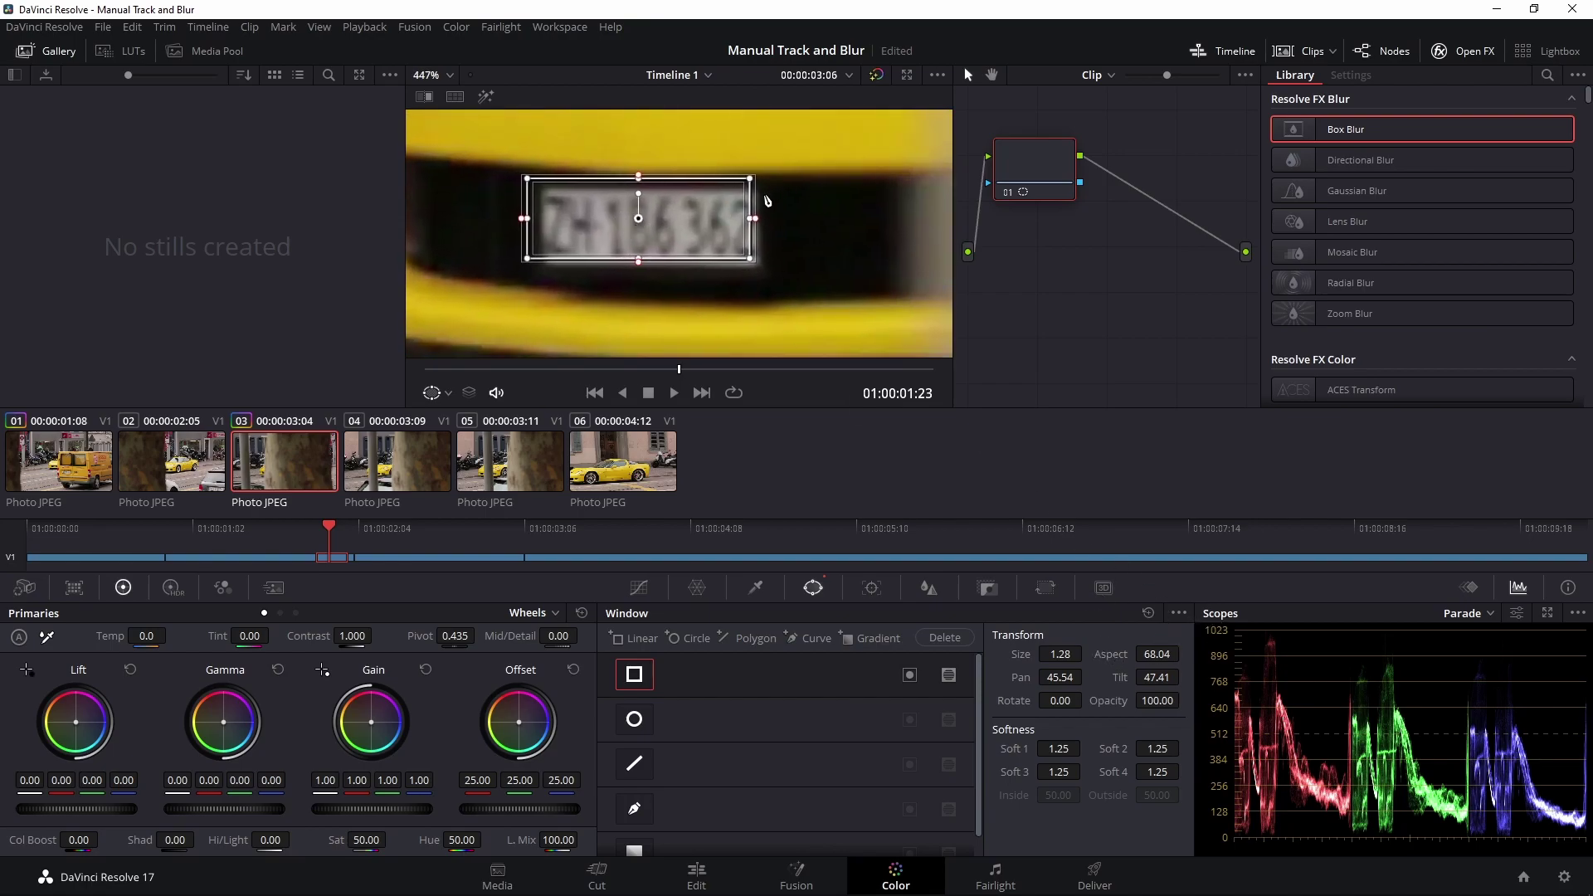
Adjust the window's four corners to match the licence plate's perspective at 01:00:01:23.
mouse_move(752, 182)
left_mouse_down()
mouse_move(790, 146)
mouse_move(755, 190)
left_mouse_up()
left_click_drag(752, 264, 763, 271)
left_click_drag(526, 263, 538, 265)
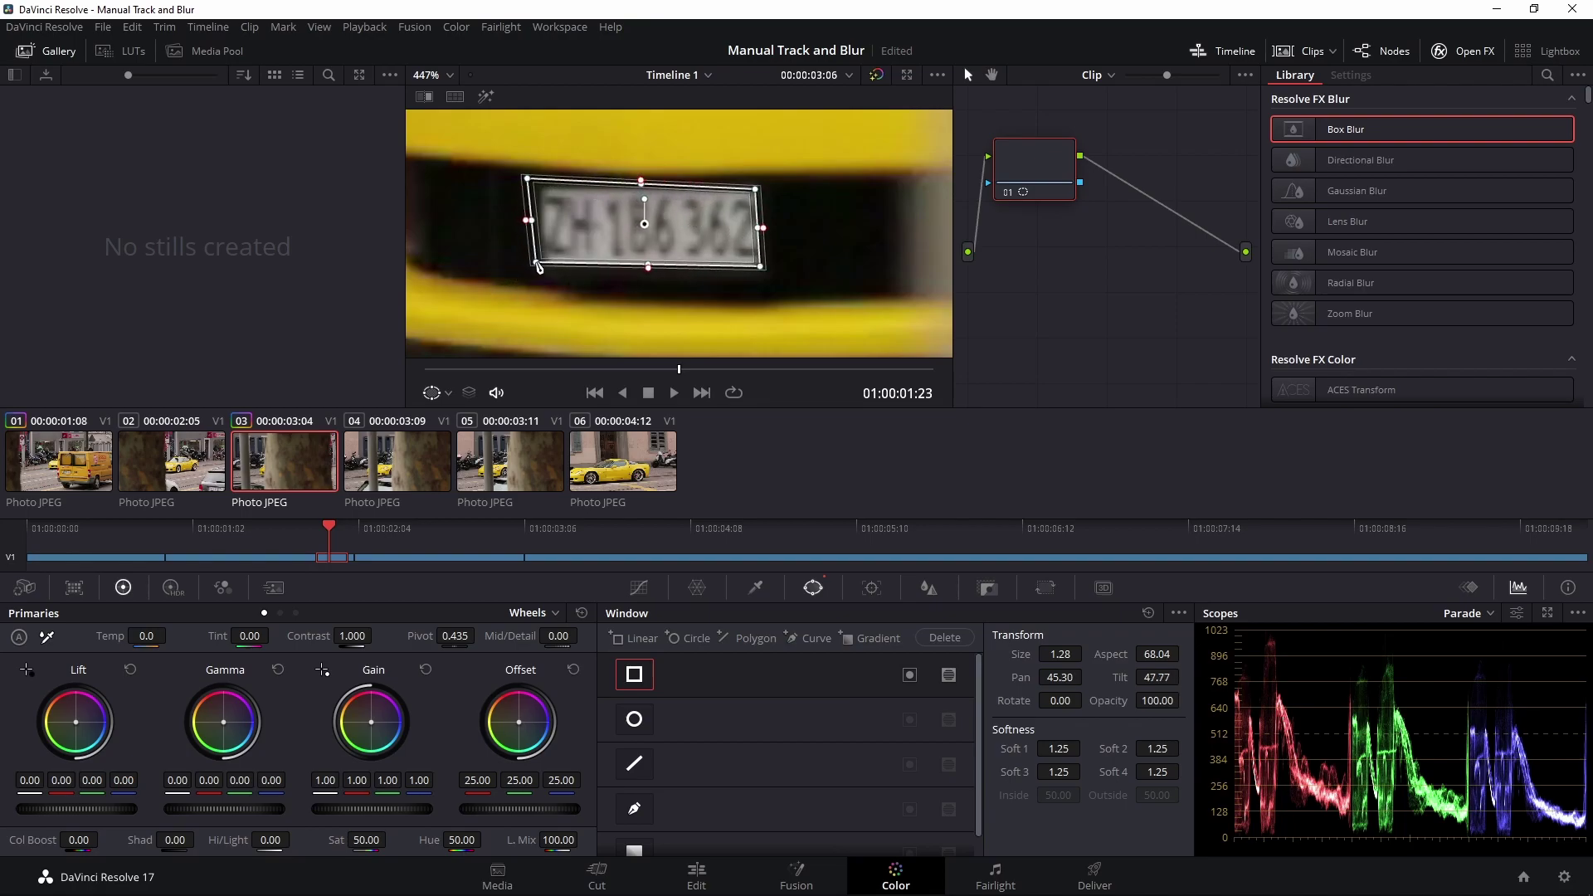
left_click_drag(534, 181, 543, 185)
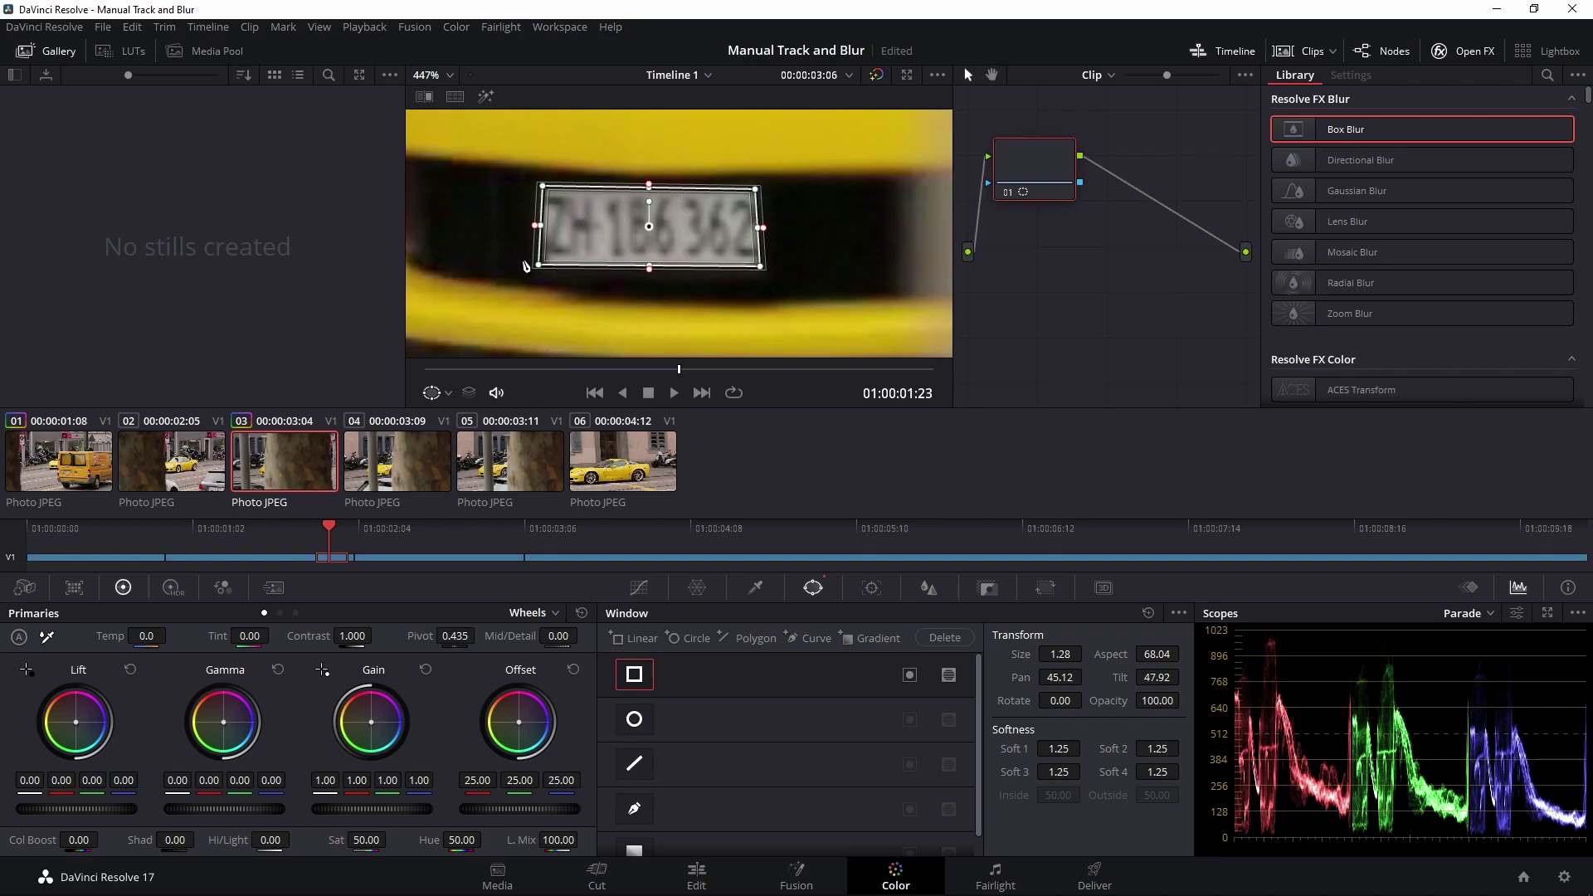
Turn the viewer's on-screen overlay off and restore it to Power Window.
left_click(448, 392)
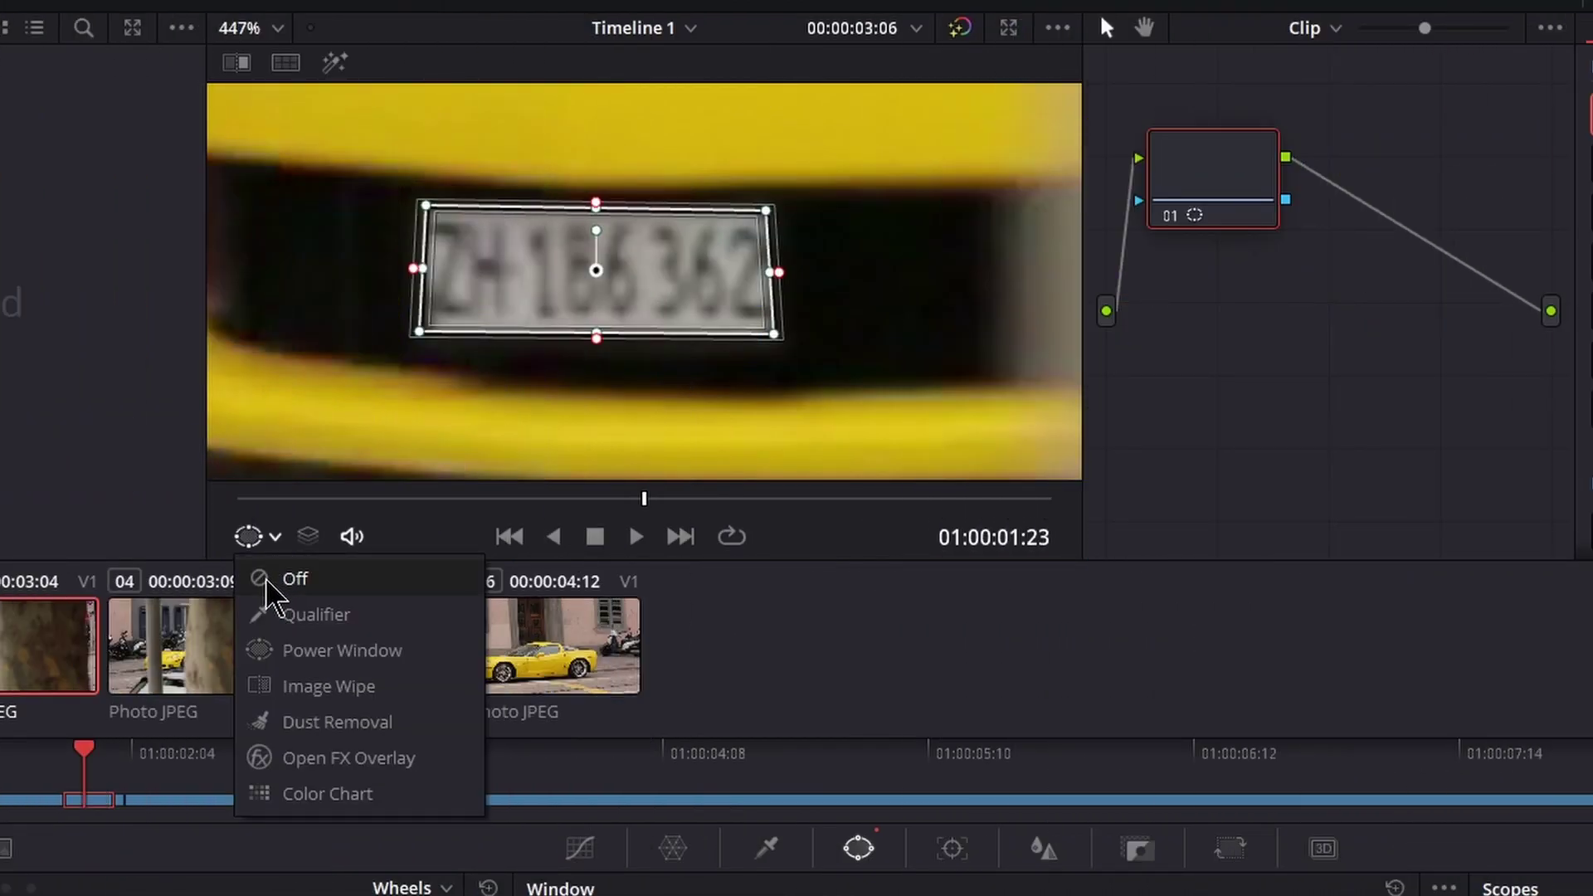
left_click(459, 419)
left_click(254, 539)
left_click(301, 652)
scroll(668, 332, "up", 4)
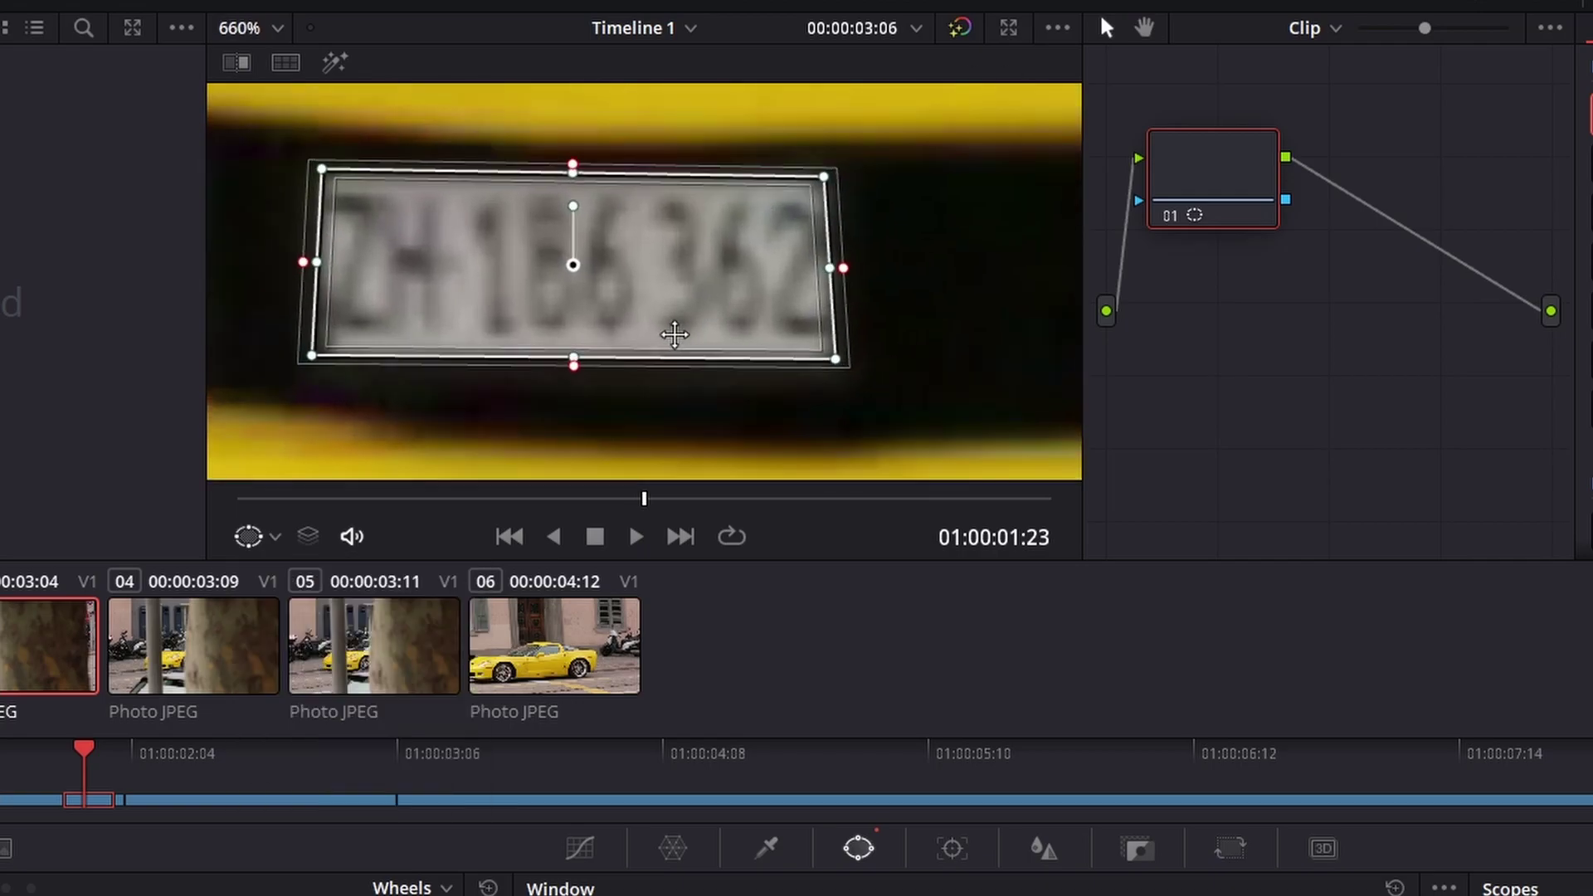
Apply Box Blur to the third clip's node and set the window tracker to Frame mode.
scroll(674, 334, "down", 6)
left_click_drag(1299, 141, 1029, 171)
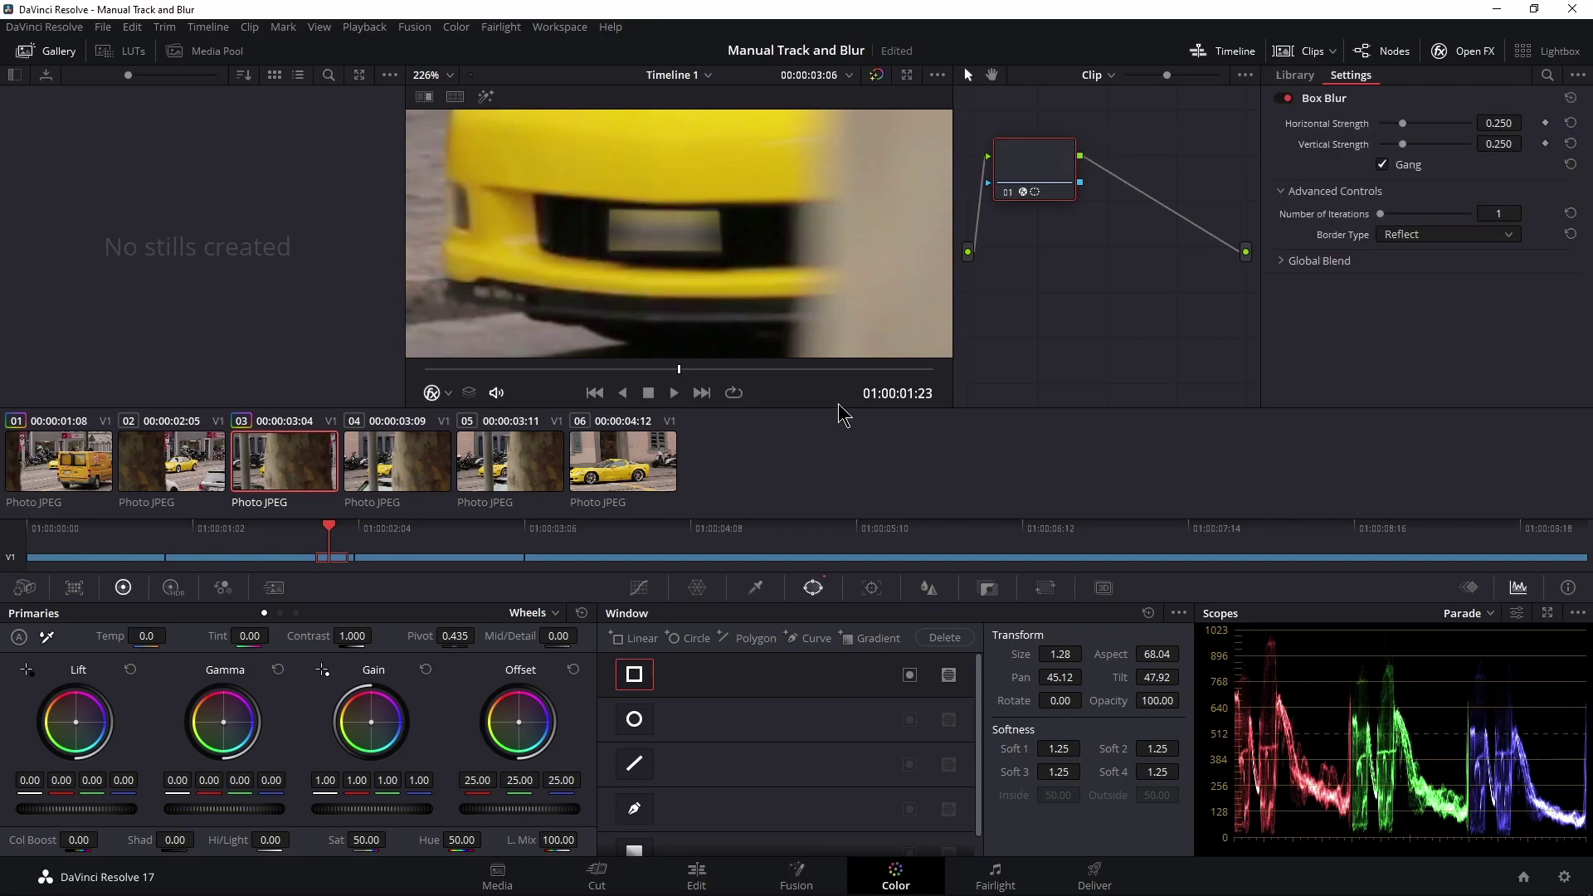
left_click(876, 581)
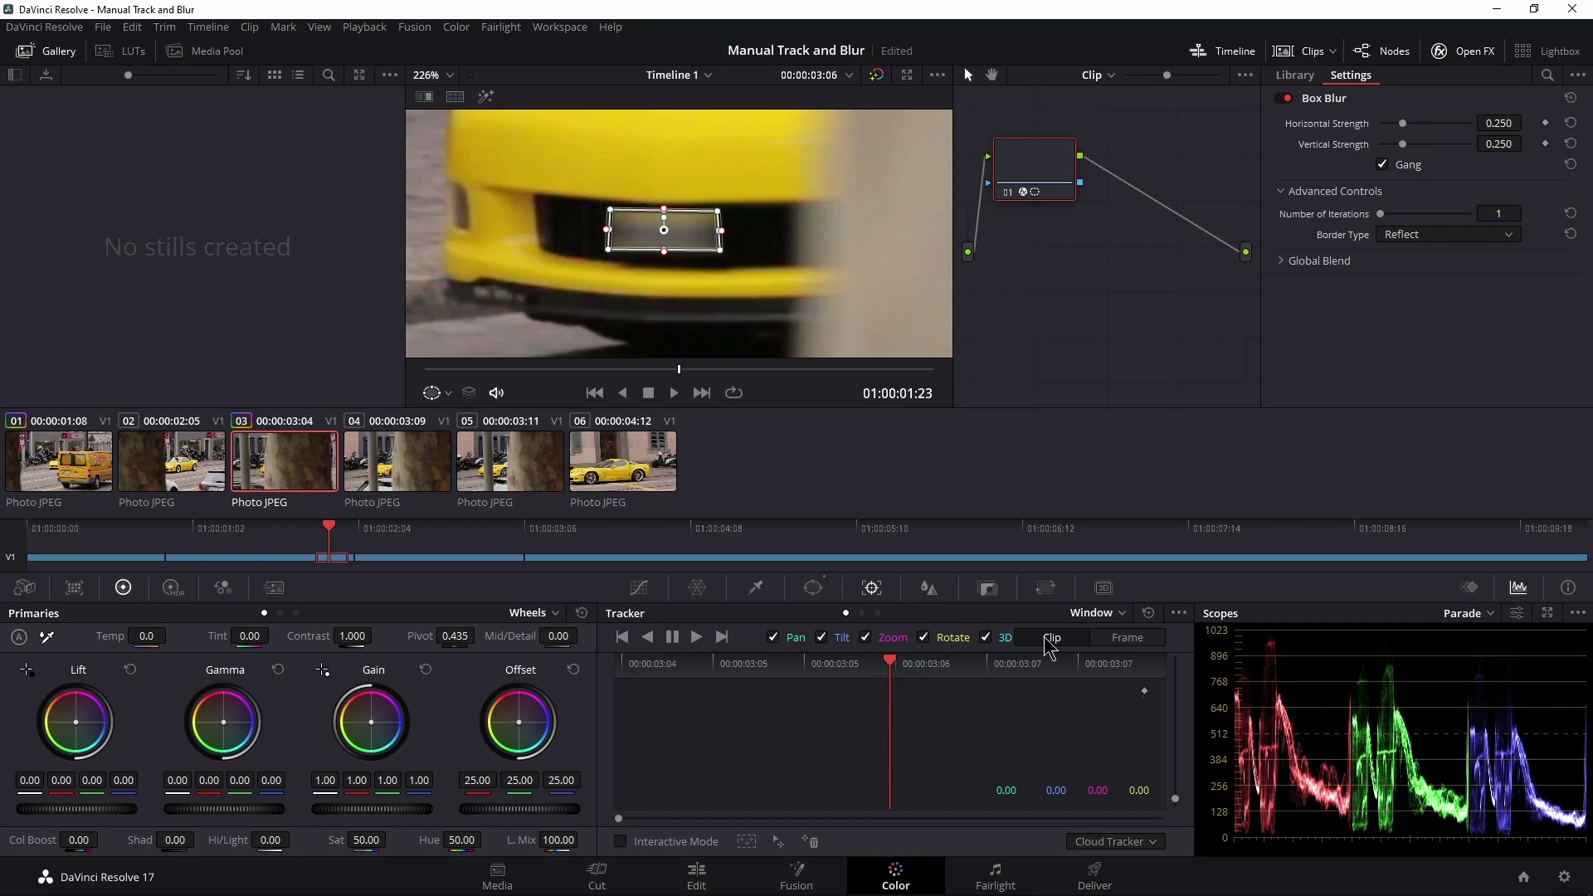
left_click(1149, 640)
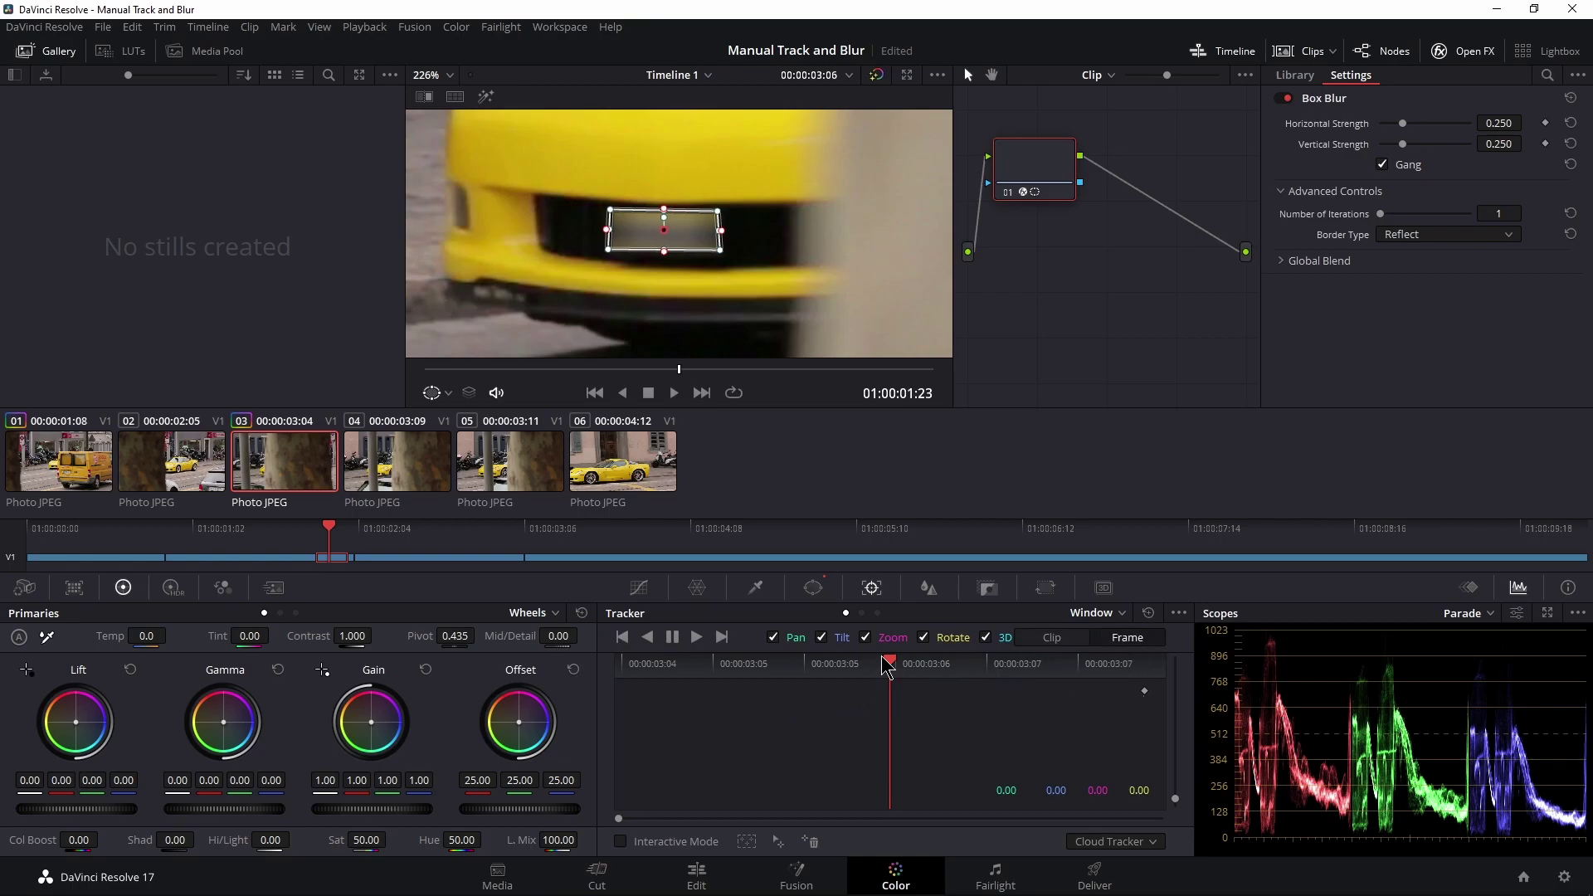
Go back to the third clip's first frame, 01:00:01:21, and shift the window slightly up and right over the partly hidden plate.
key("Left")
key("Left")
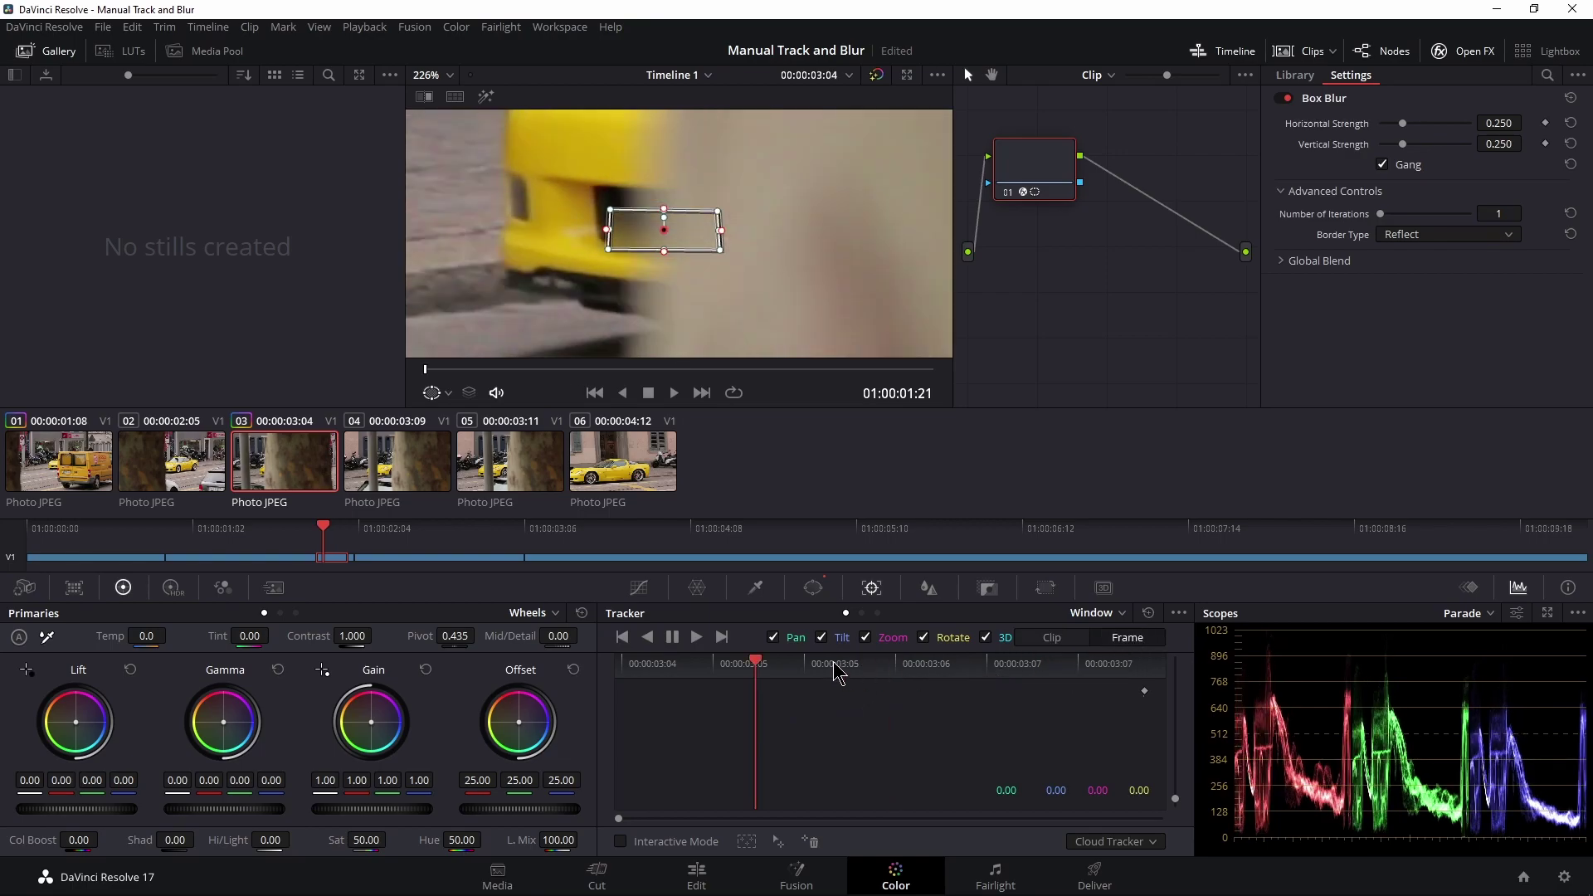
key("Left")
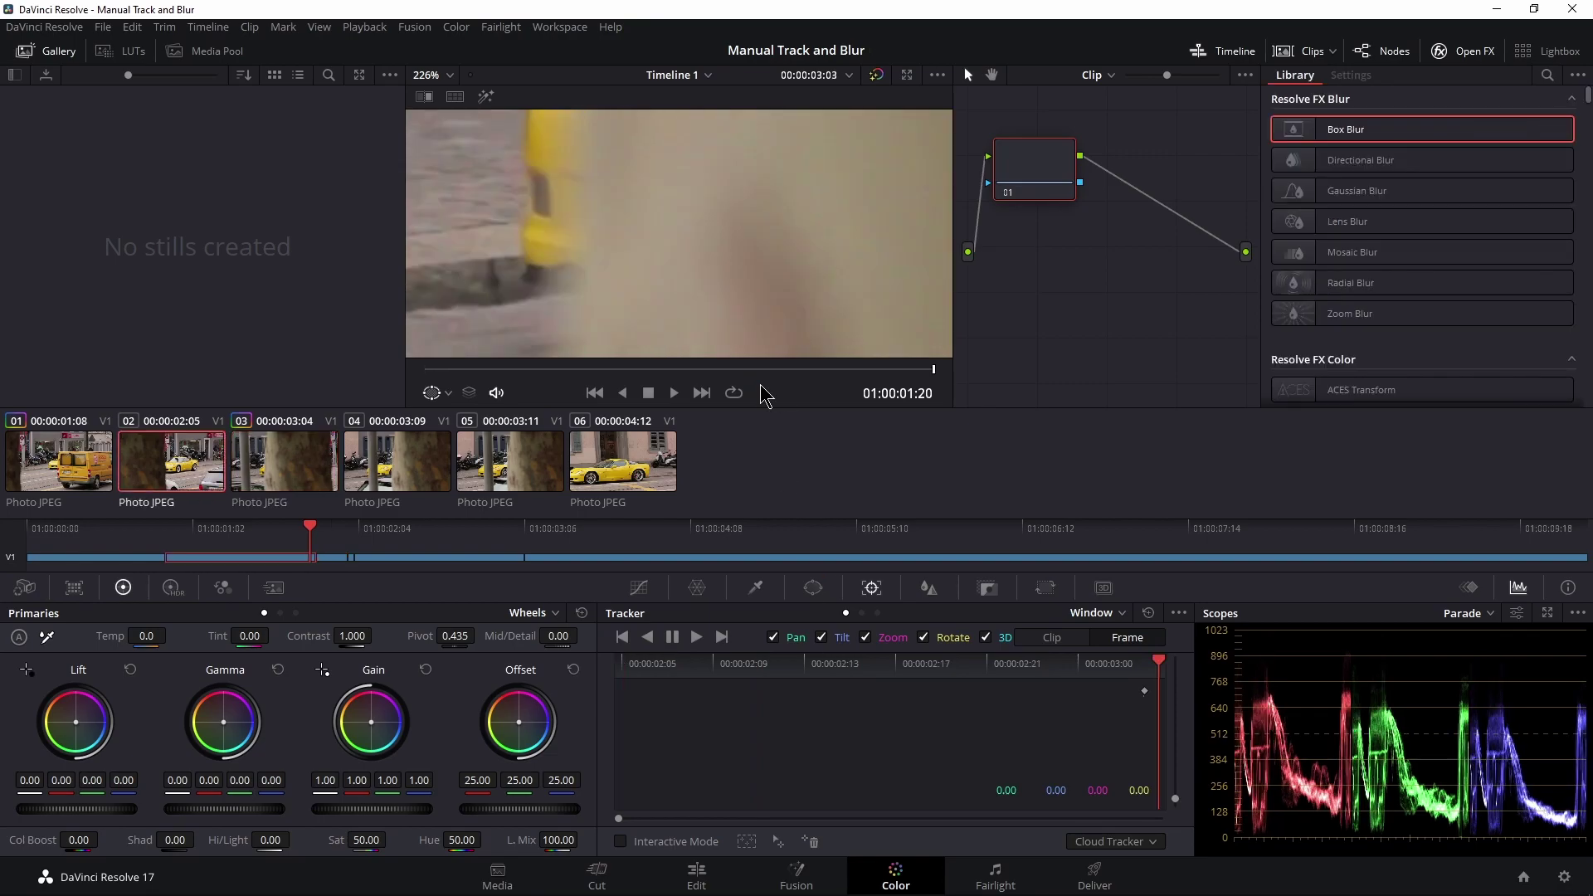
key("Right")
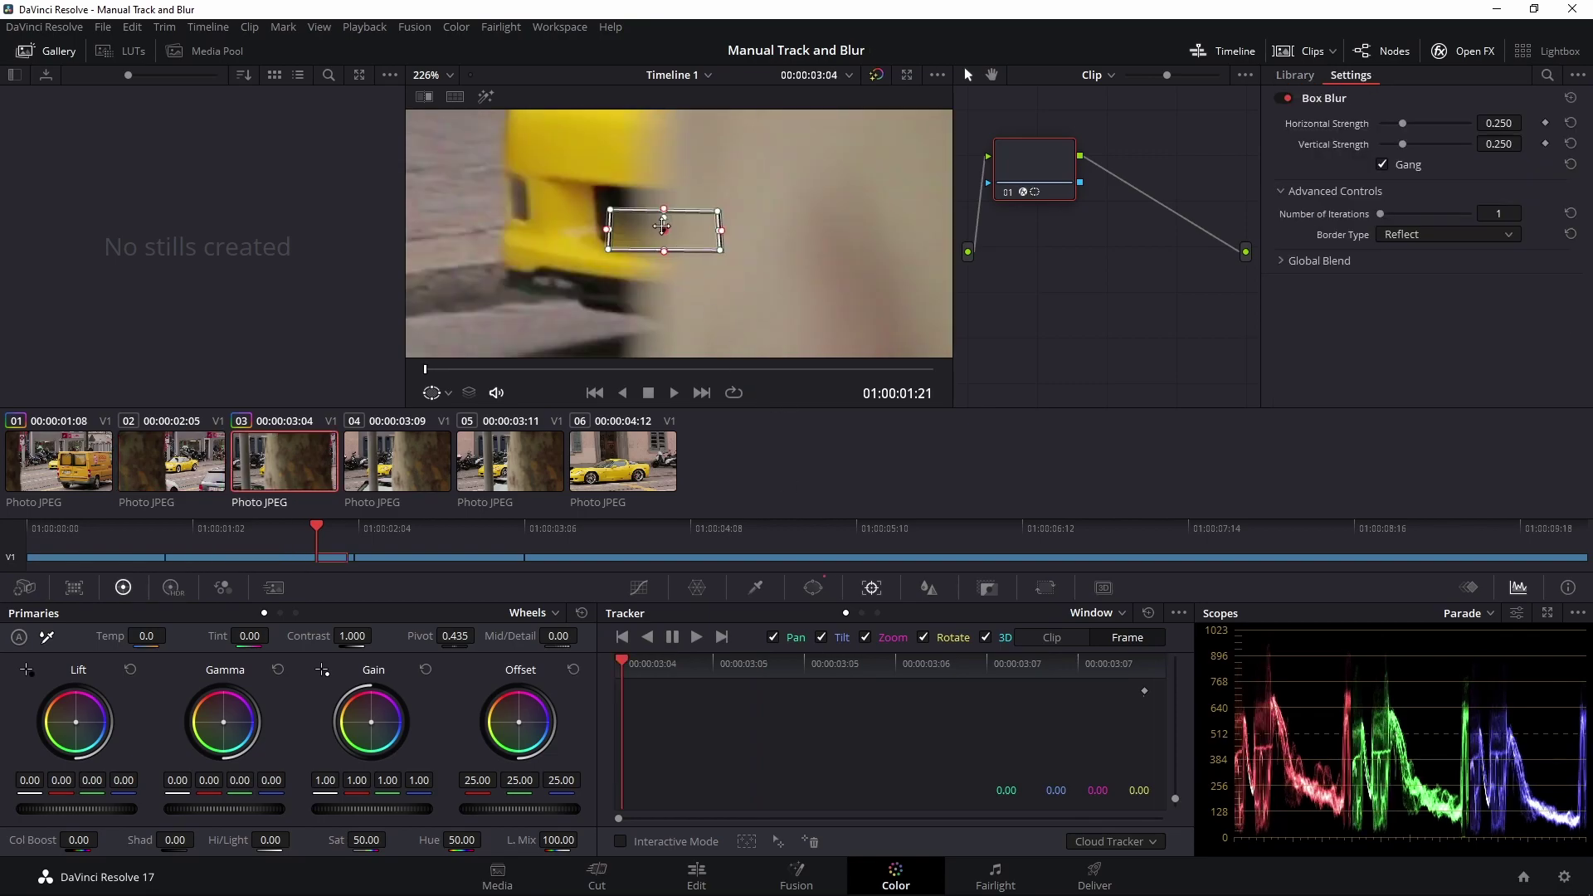
left_click_drag(667, 227, 670, 214)
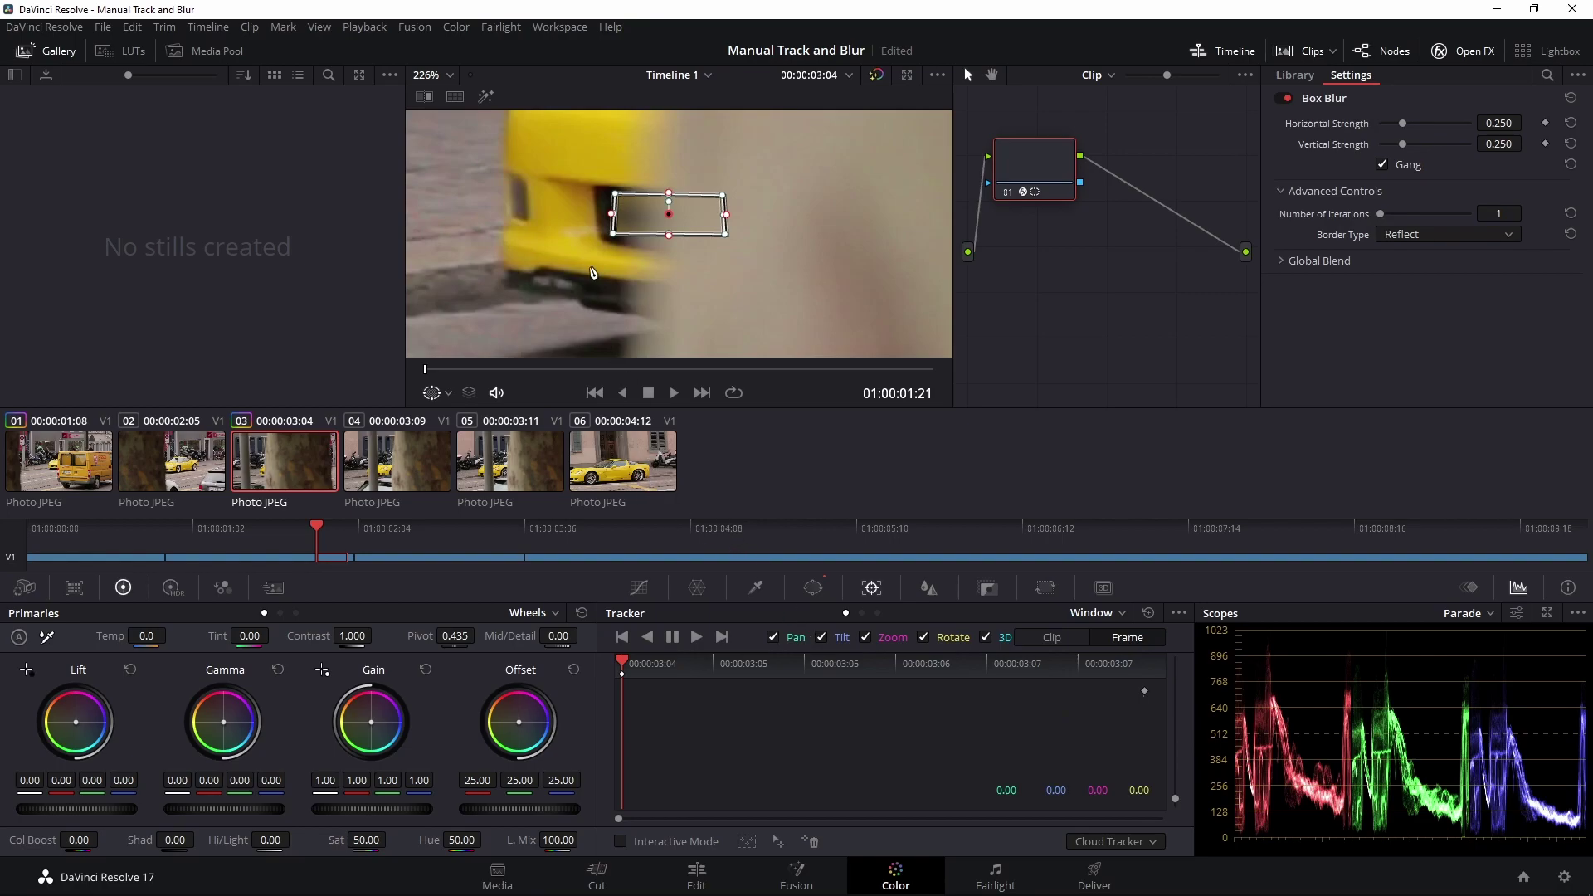
Step through the third clip's remaining frames and shift the window down and left to follow the licence plate.
key("Right")
left_click_drag(673, 212, 594, 241)
key("Right")
key("Right")
key("Right")
key("Right")
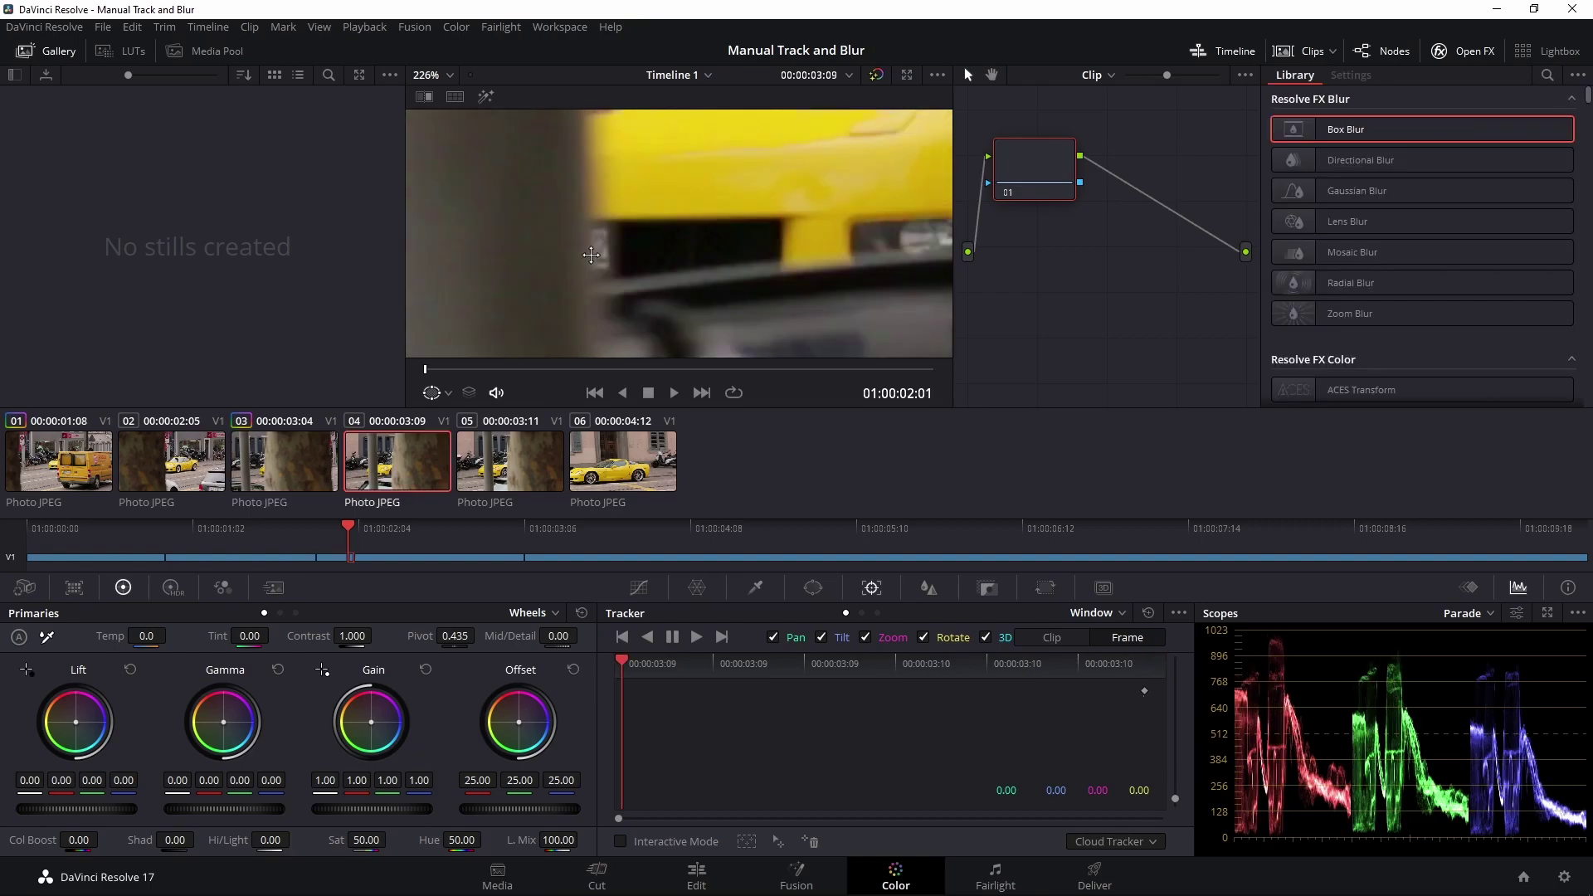
scroll(591, 255, "down", 3)
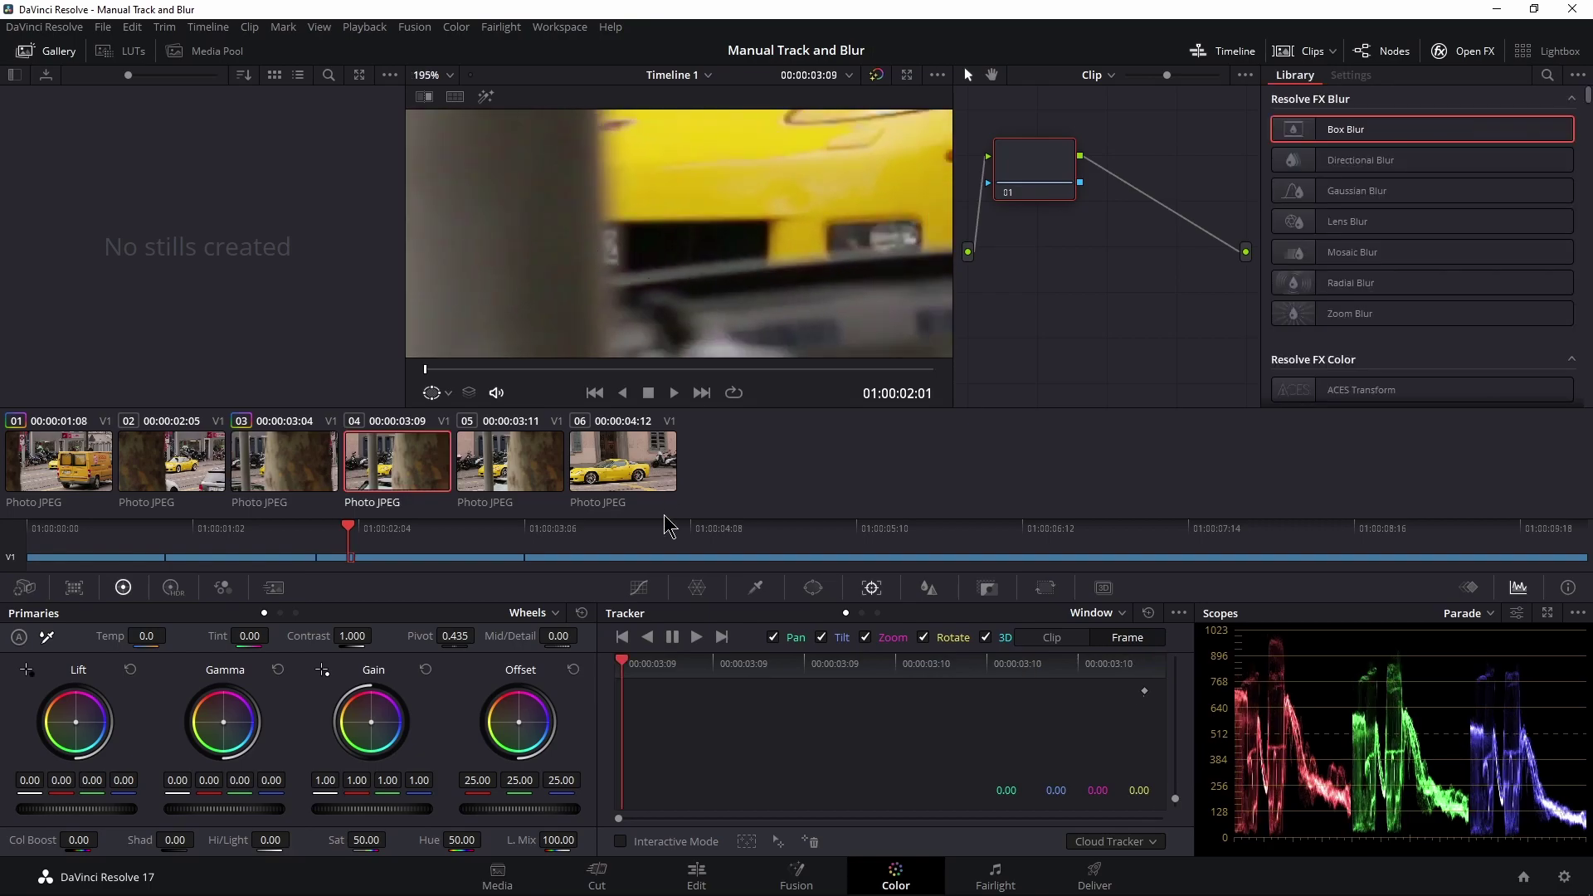
Review the blurred third segment by playing it full screen from near its start on the Edit page.
left_click(696, 872)
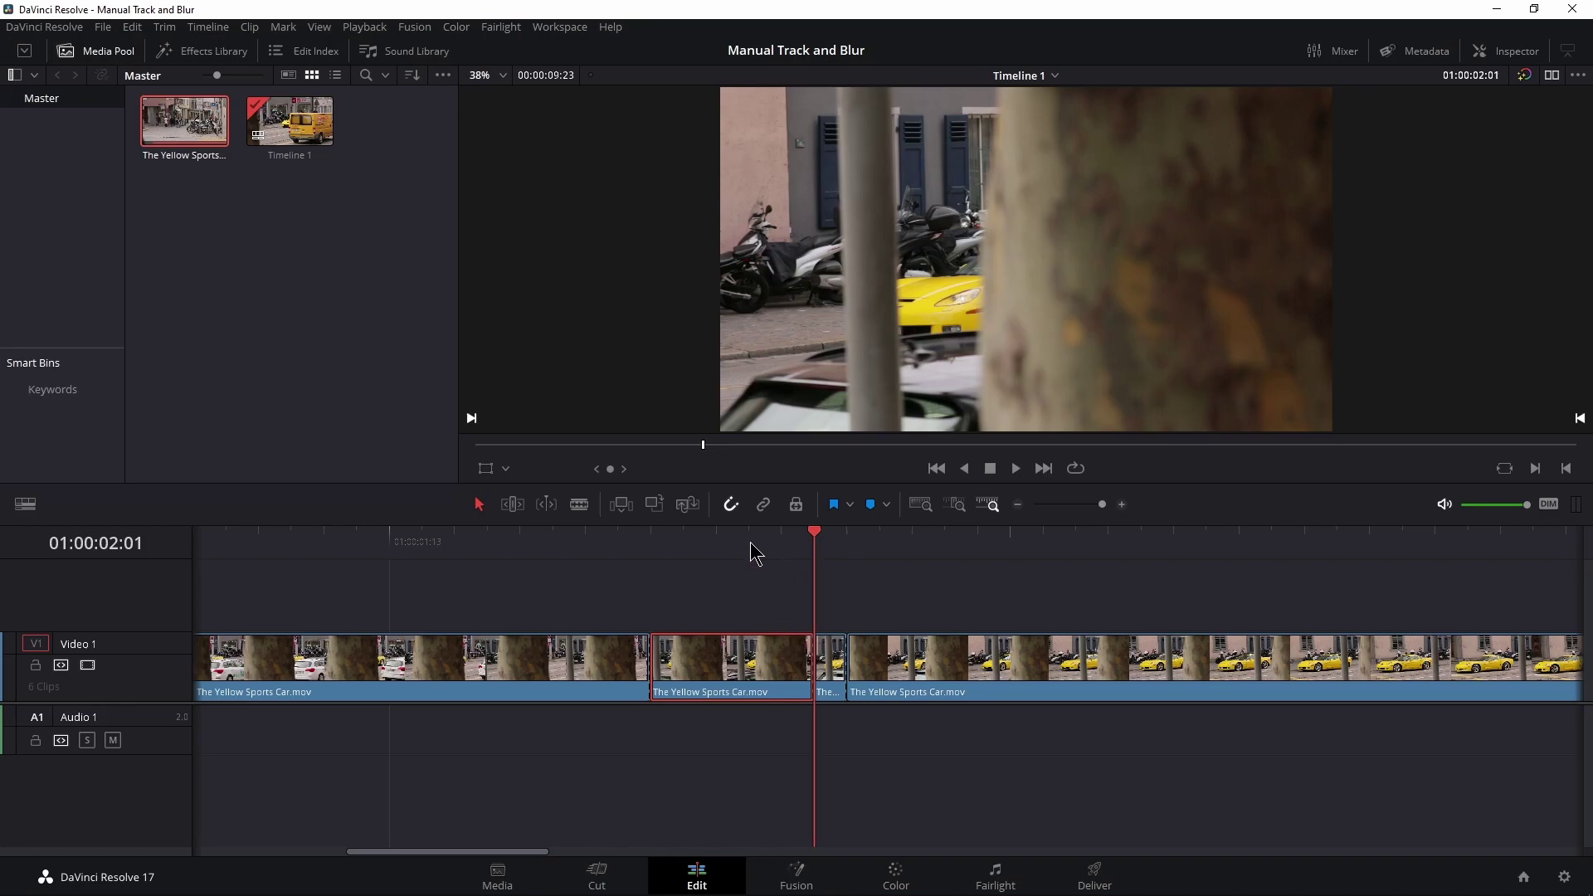
left_click(686, 554)
key("ctrl+f")
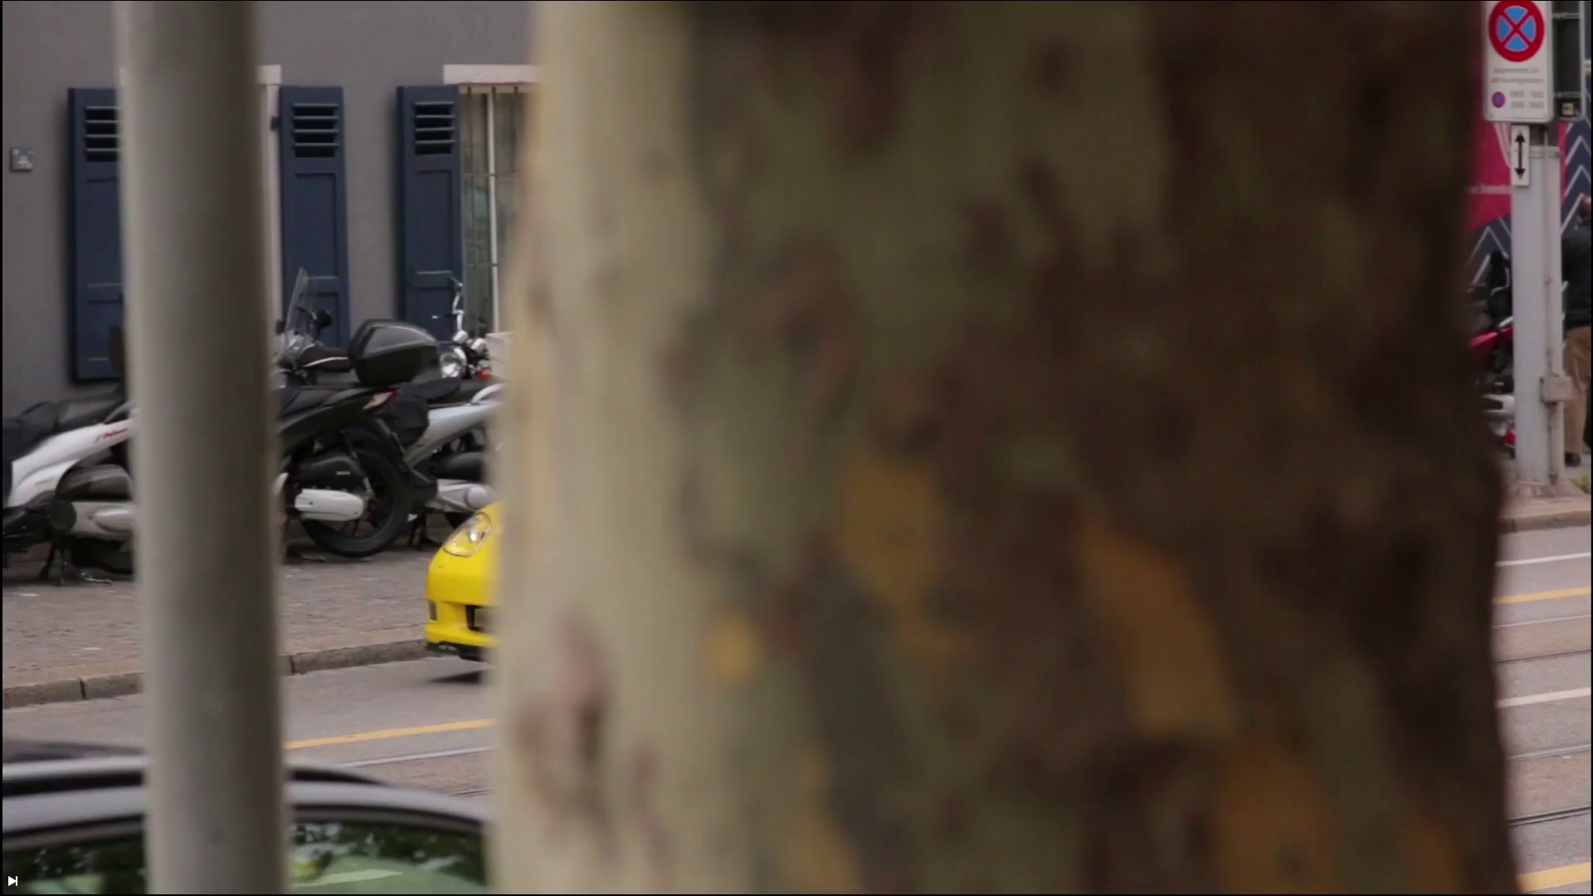
key("space")
key("j")
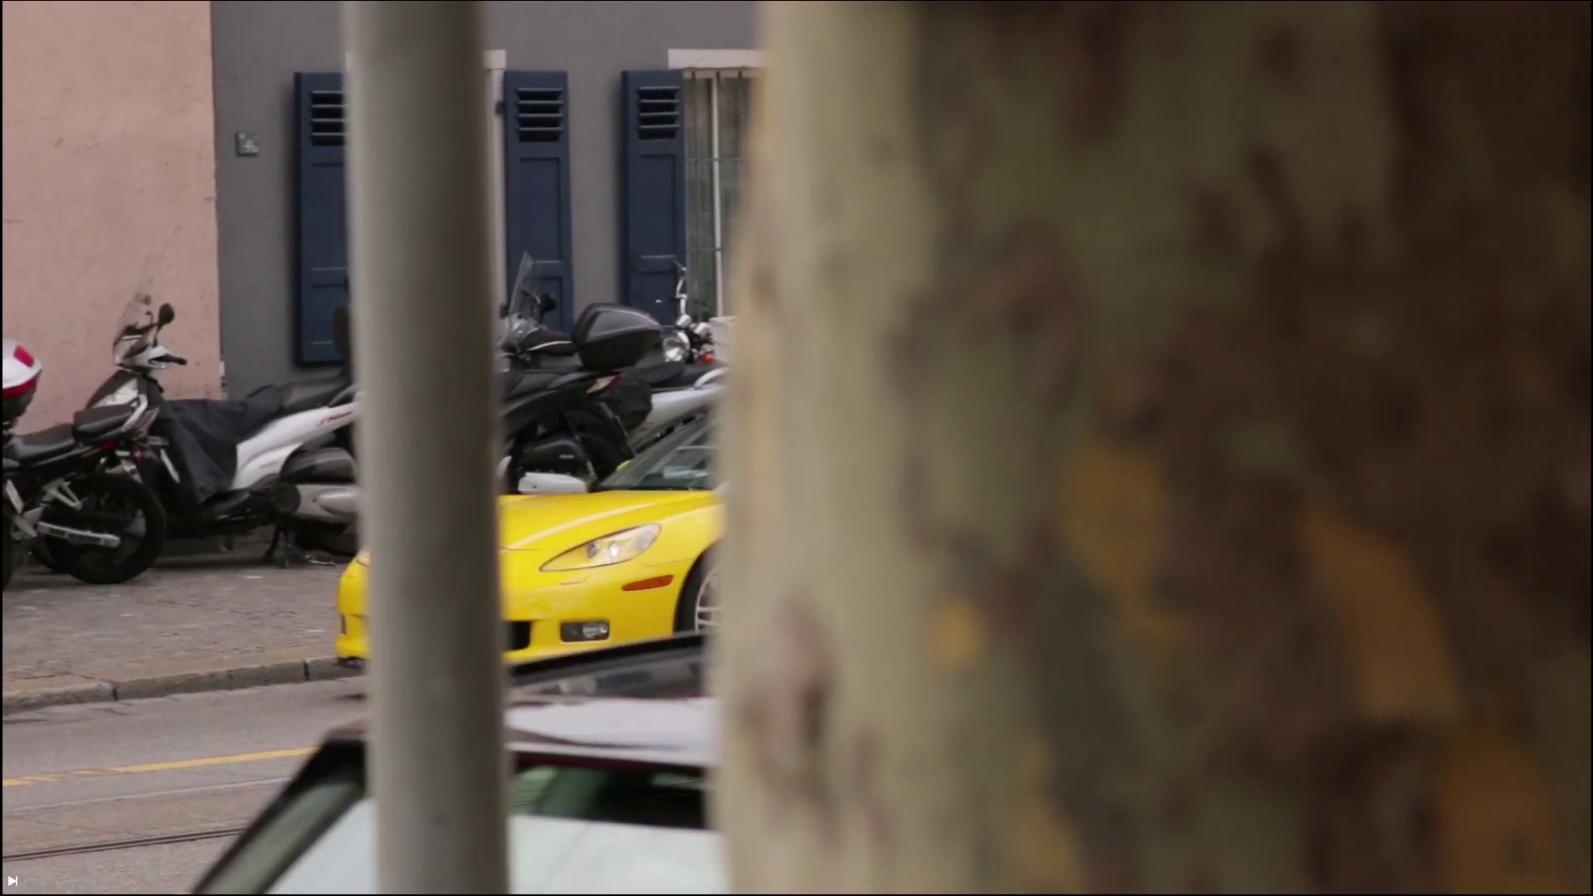
key("Escape")
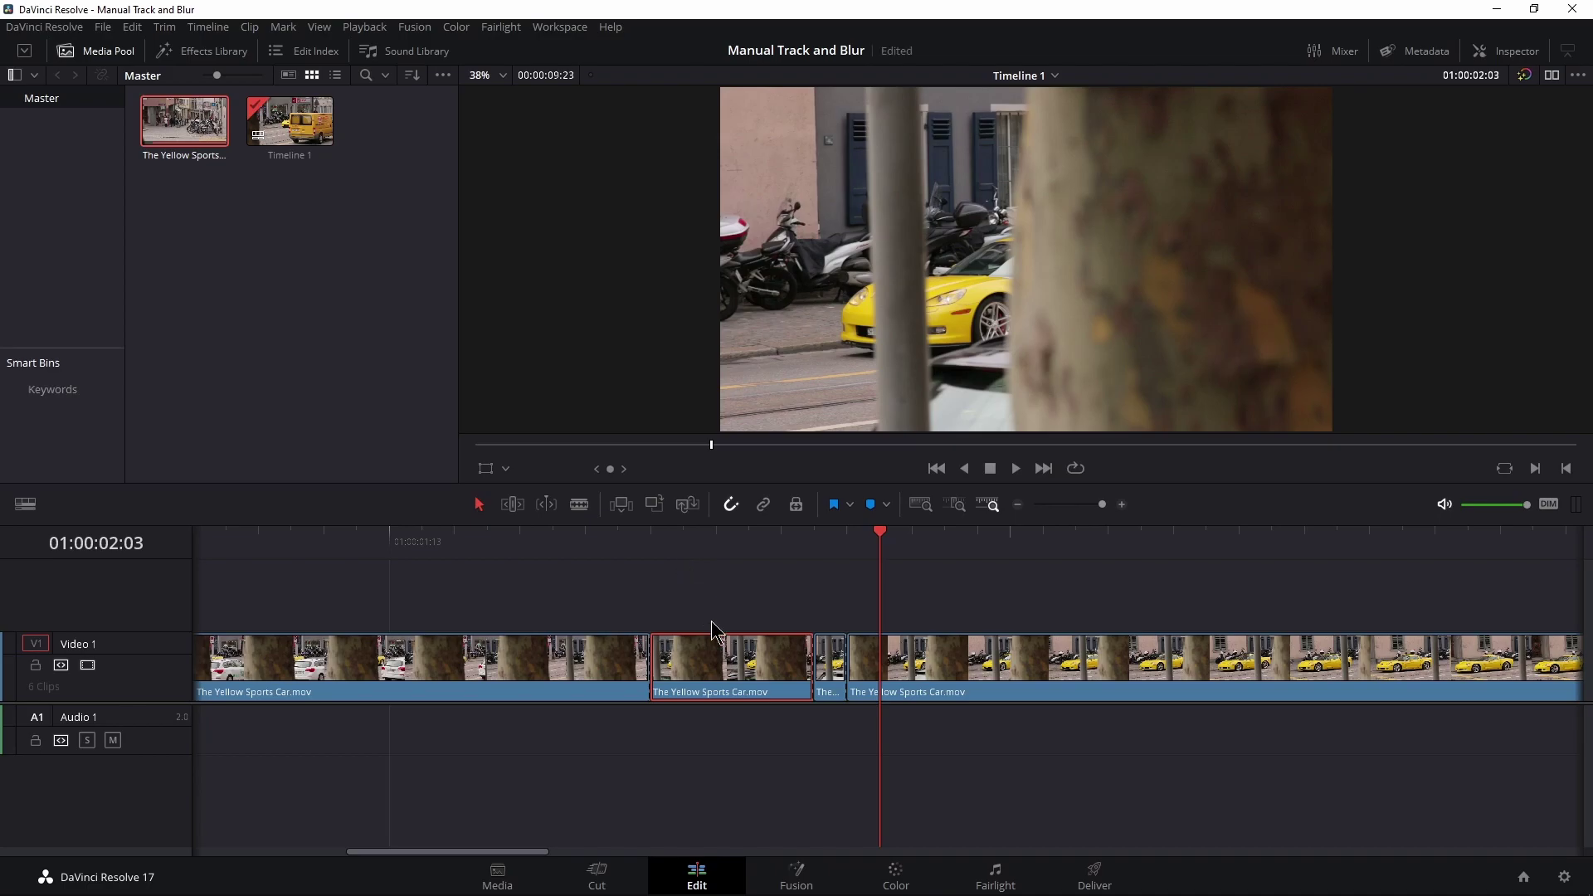
Check the short fourth segment and select the fifth segment at the following edit, 01:00:02:02.
left_click(832, 681)
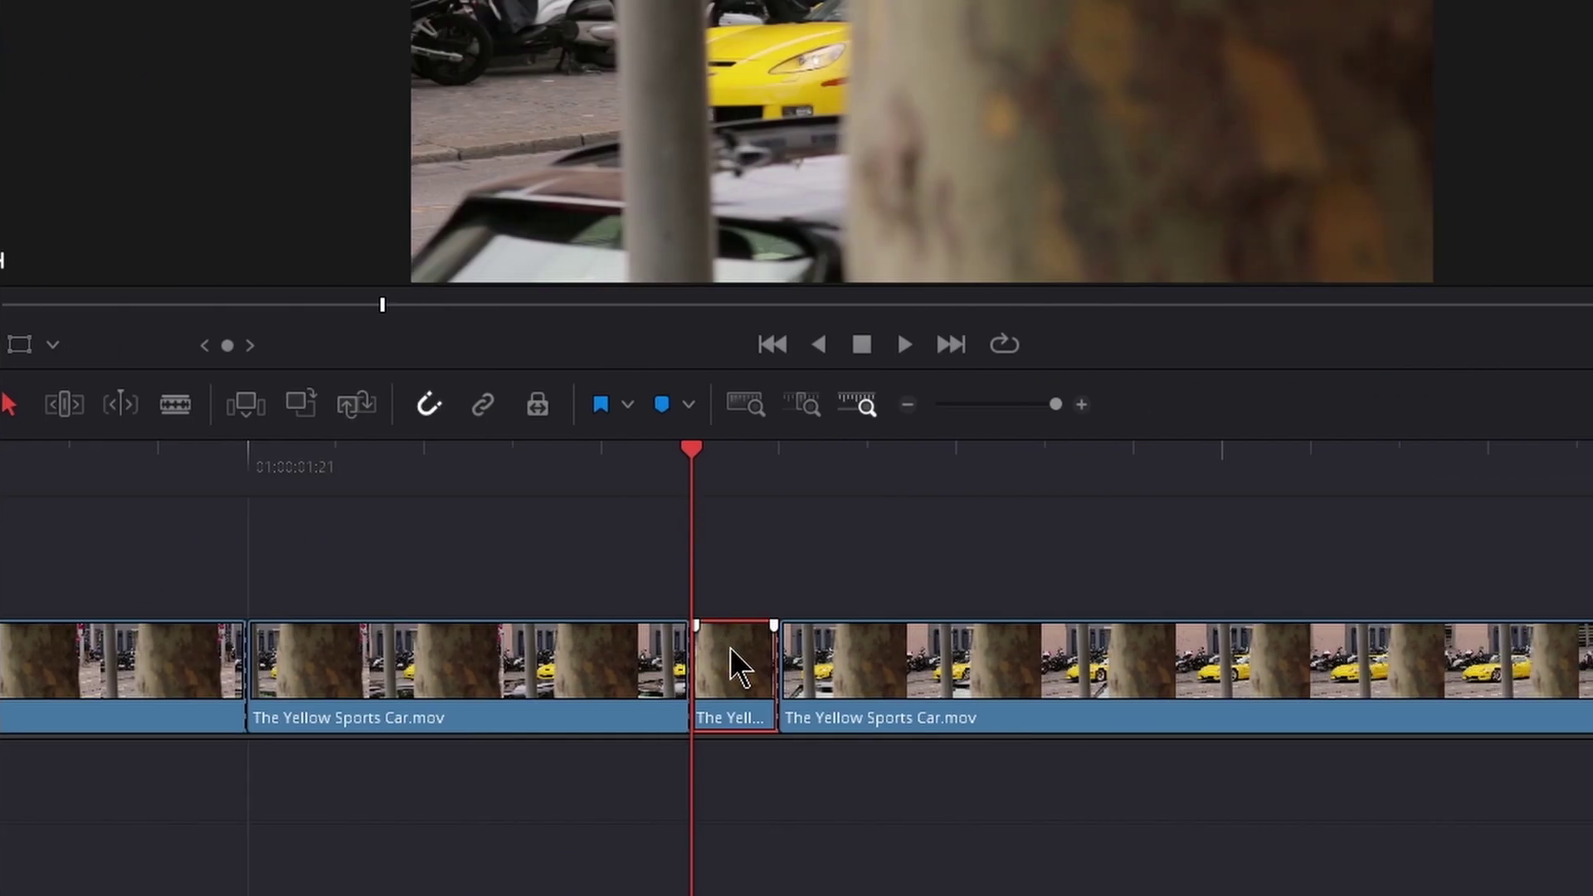
key("Down")
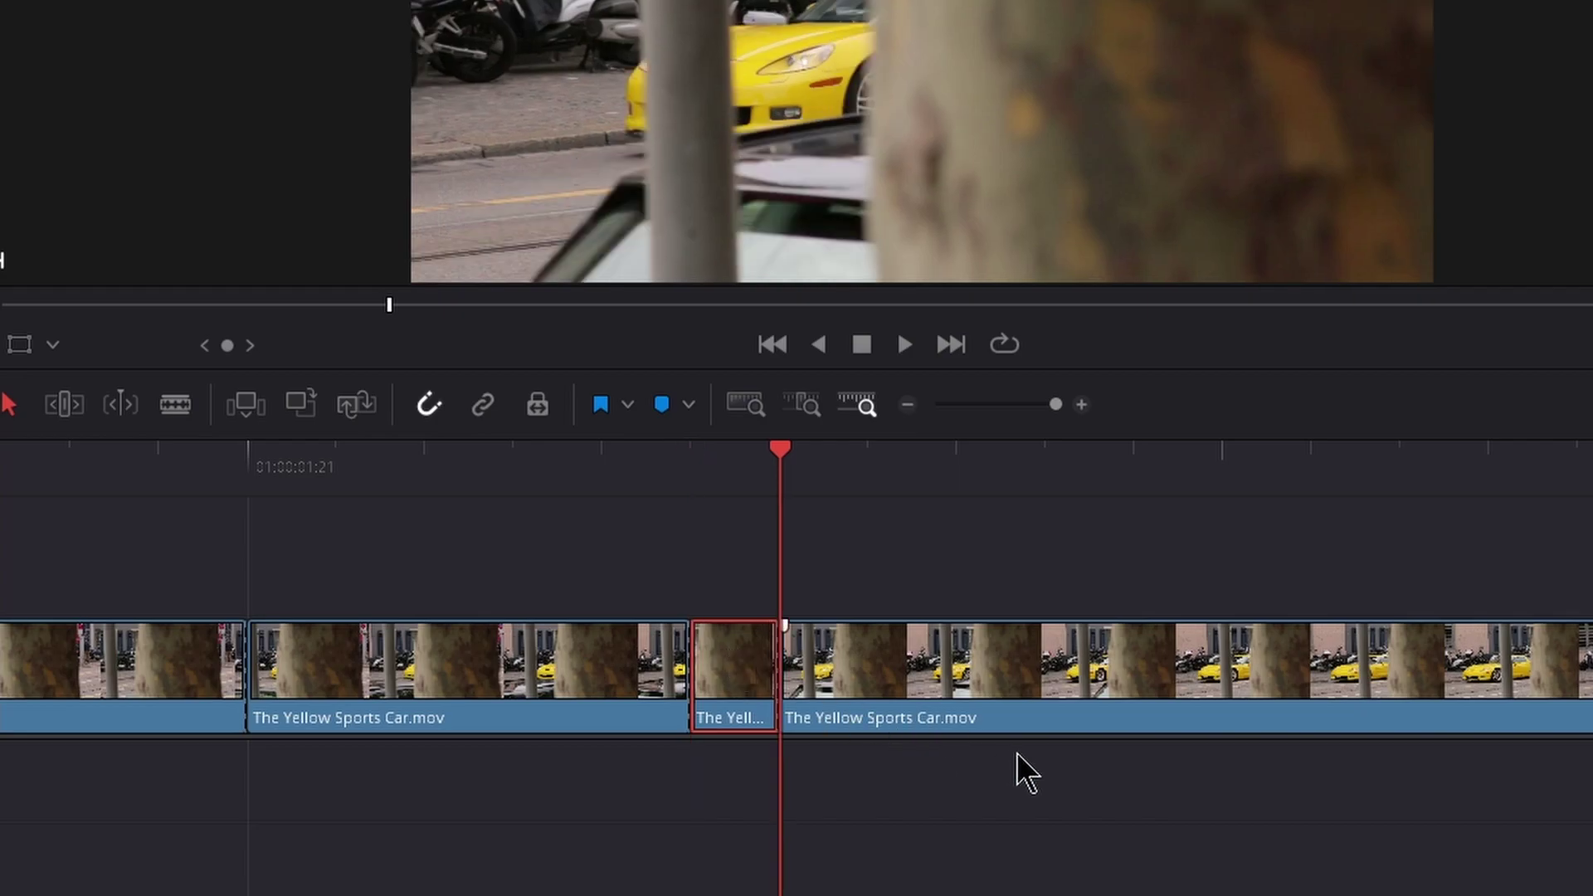
left_click(1029, 689)
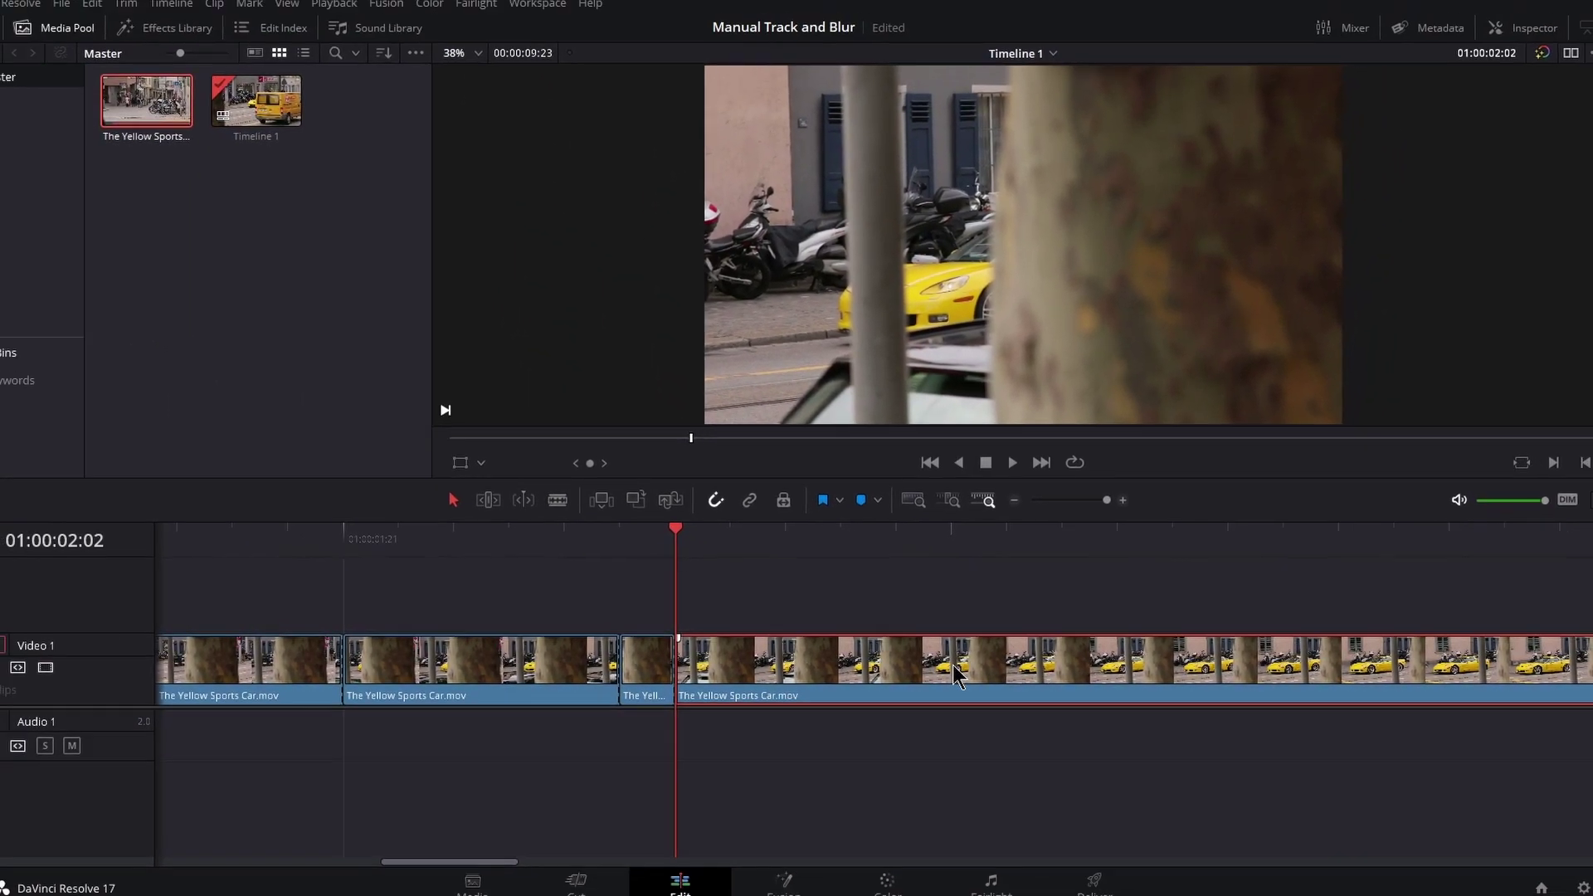
Advance to 01:00:02:03 and add a rectangular window to the fifth clip on the Color page.
key("Right")
left_click(897, 880)
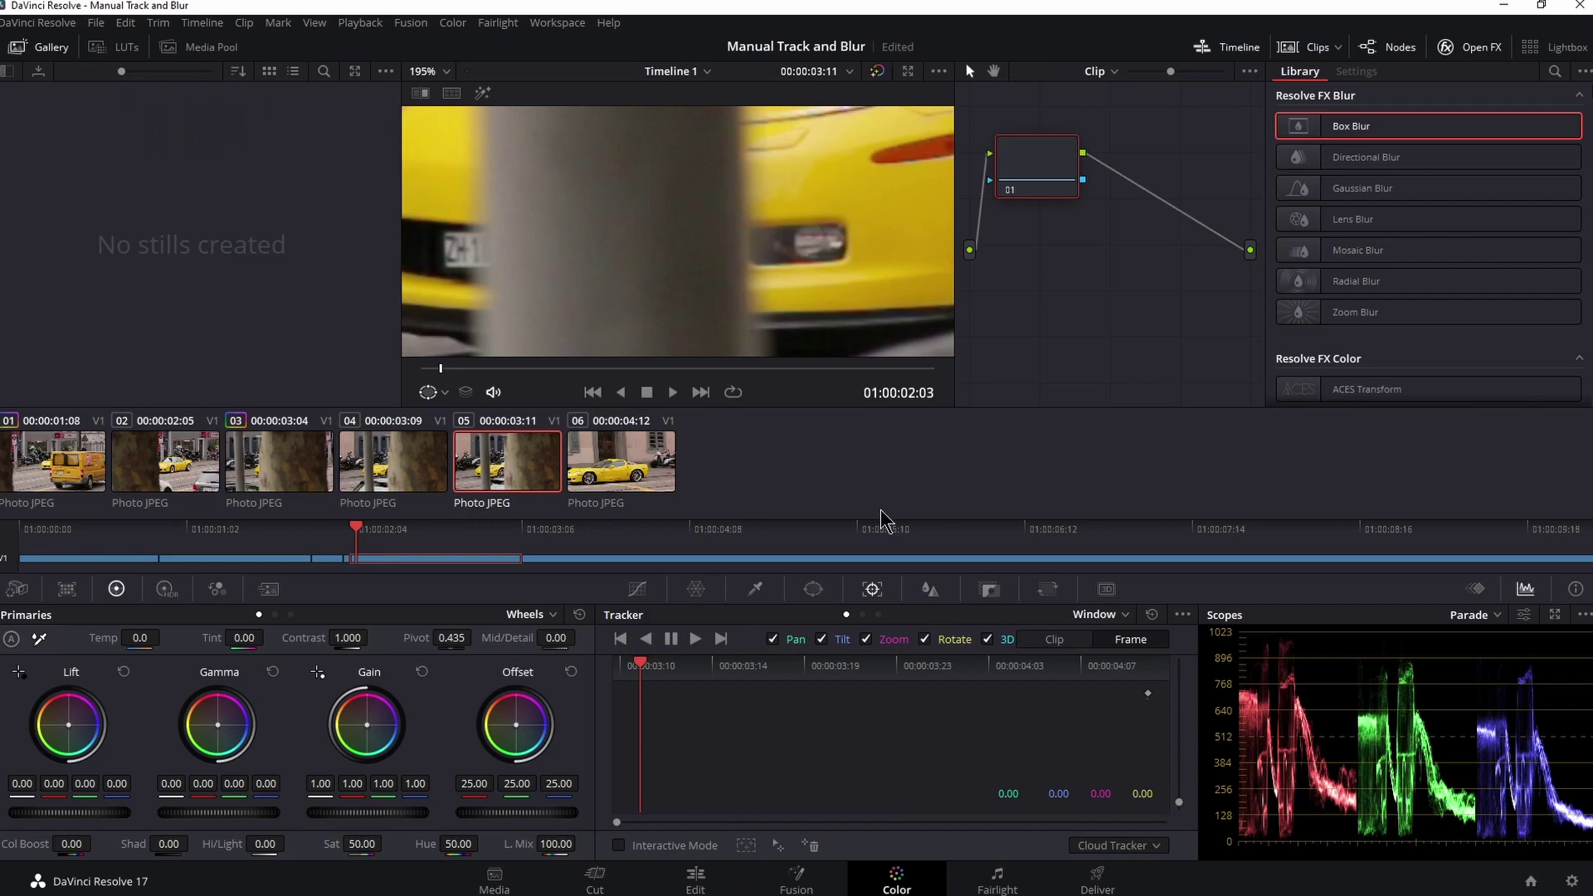
scroll(733, 284, "down", 3)
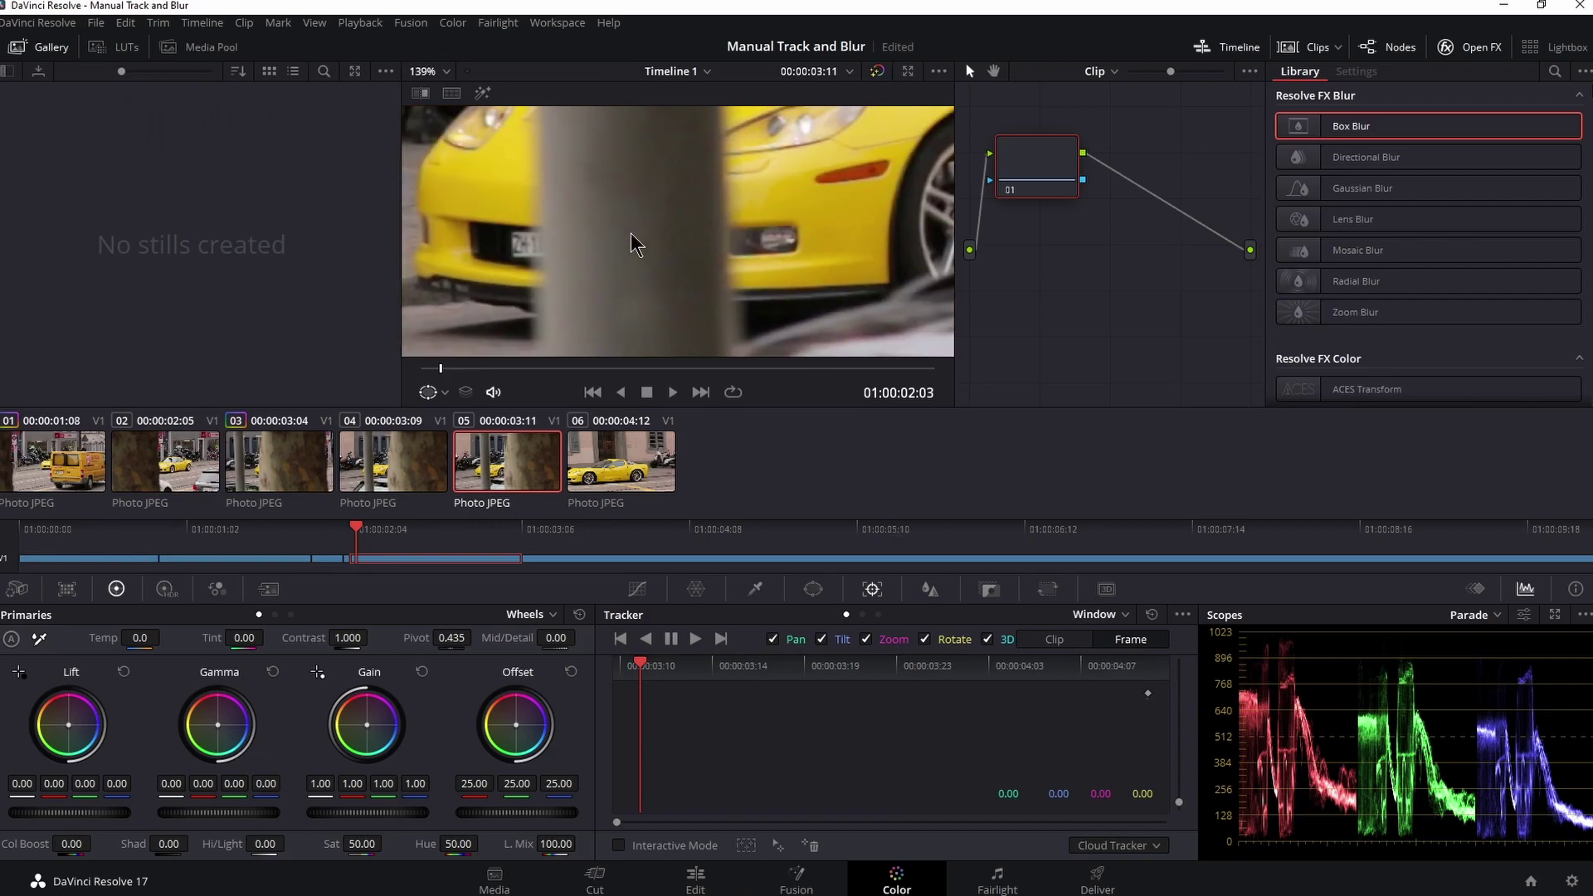
left_click(815, 590)
left_click(640, 682)
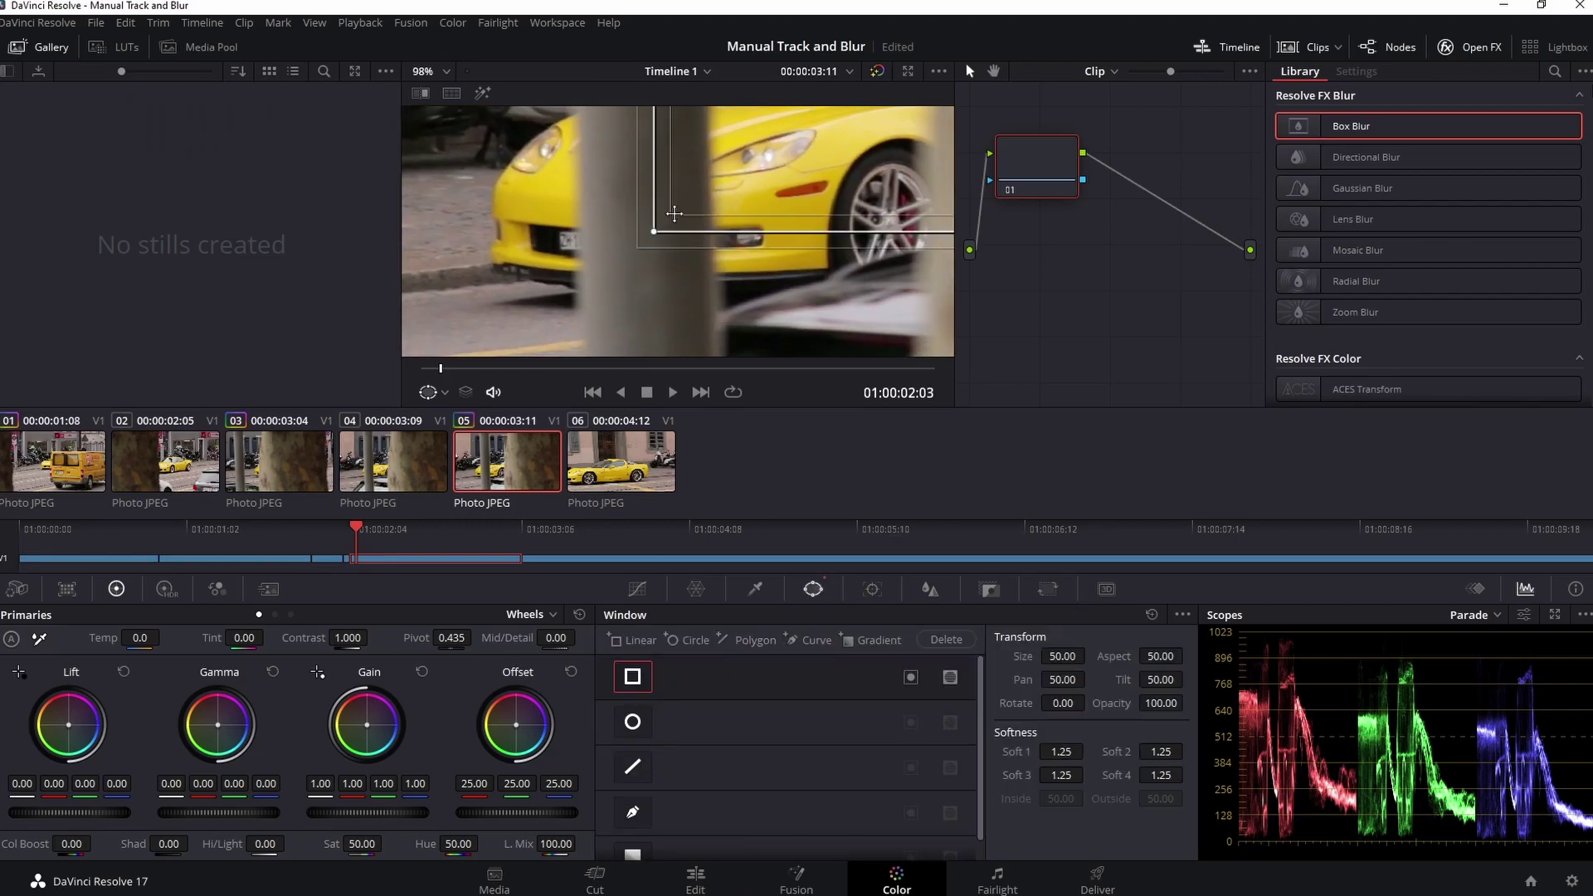
Reduce the window to size 1.34 and place it over the licence plate at 01:00:02:04, at about pan 42.20 and tilt 47.21.
scroll(763, 185, "down", 5)
left_click_drag(763, 186, 691, 242)
scroll(688, 775, "down", 1)
scroll(716, 772, "up", 1)
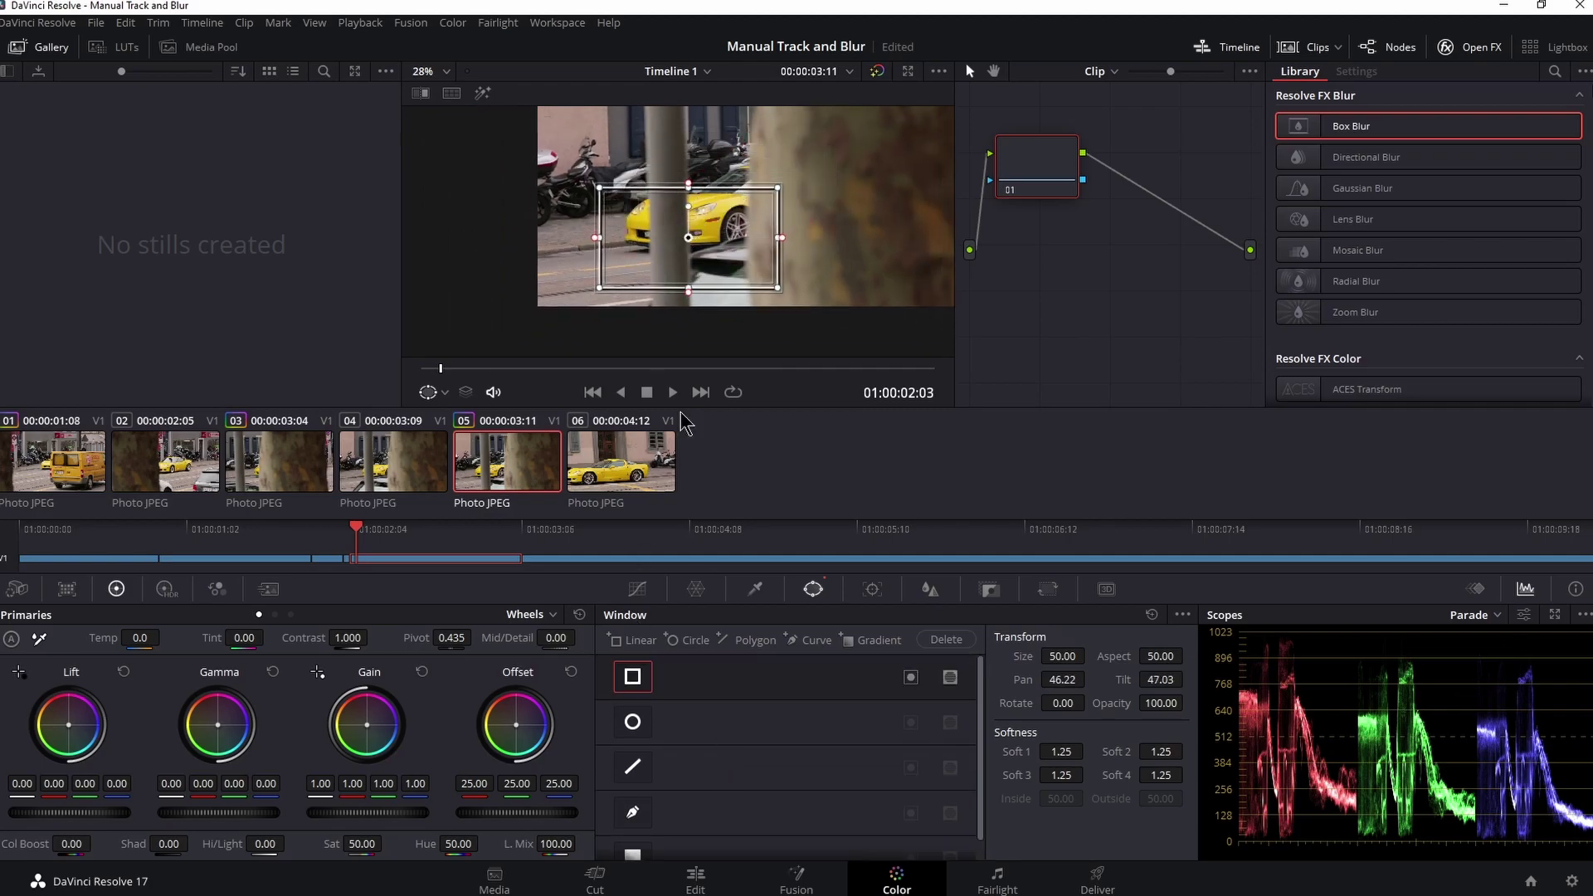
scroll(674, 256, "up", 4)
left_click_drag(1096, 656, 1063, 657)
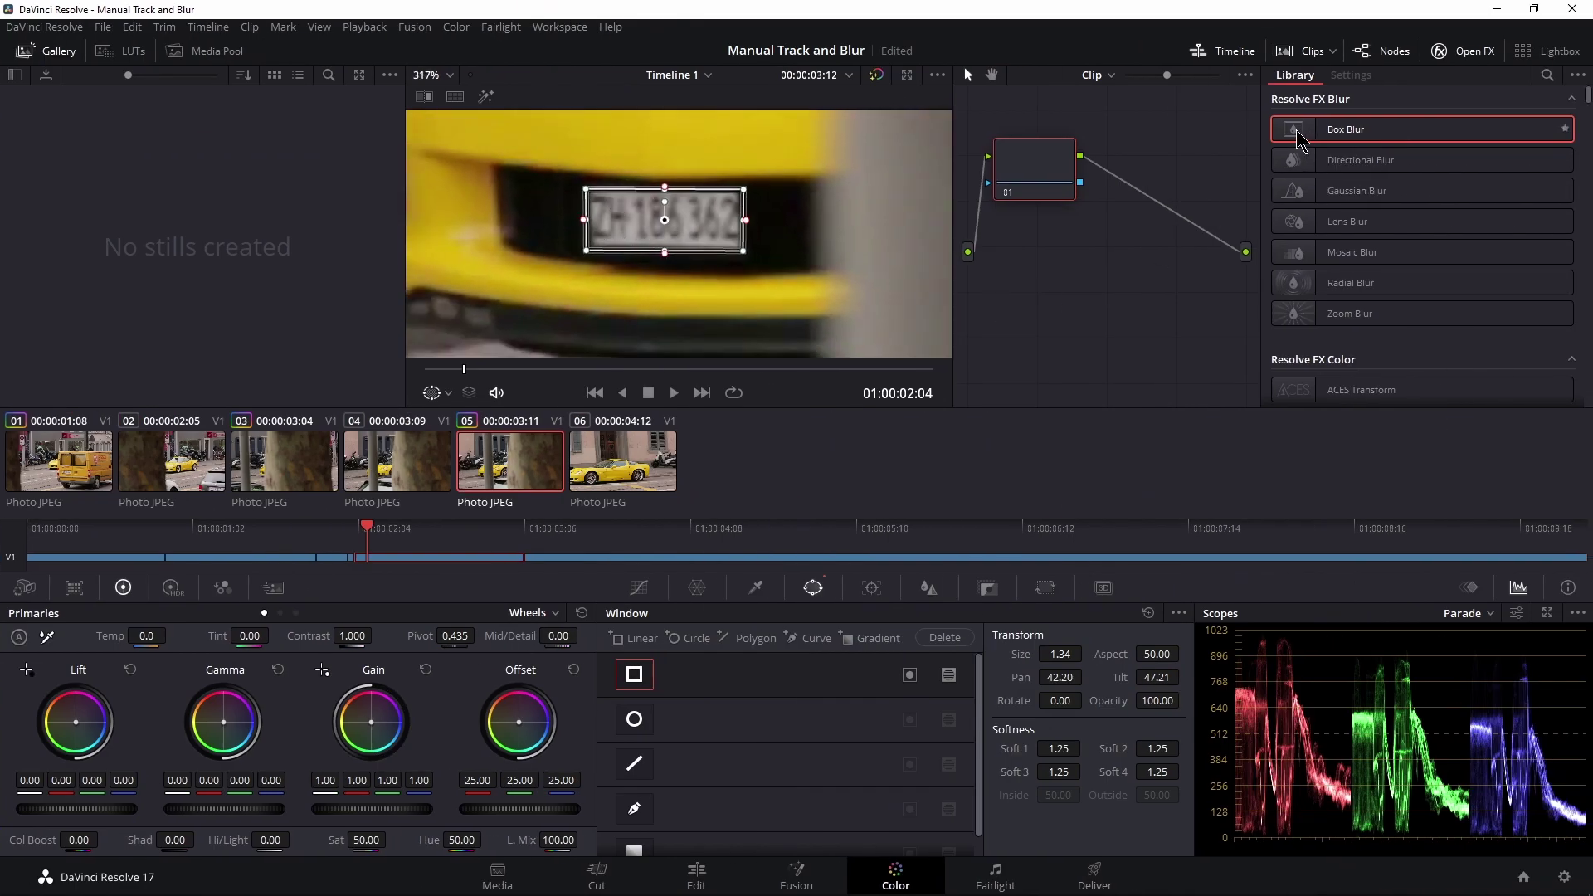
Apply Box Blur to the fifth clip's node and set its window tracker to Frame mode at the clip's first frame, 01:00:02:02.
left_click_drag(1299, 140, 1029, 204)
left_click(872, 588)
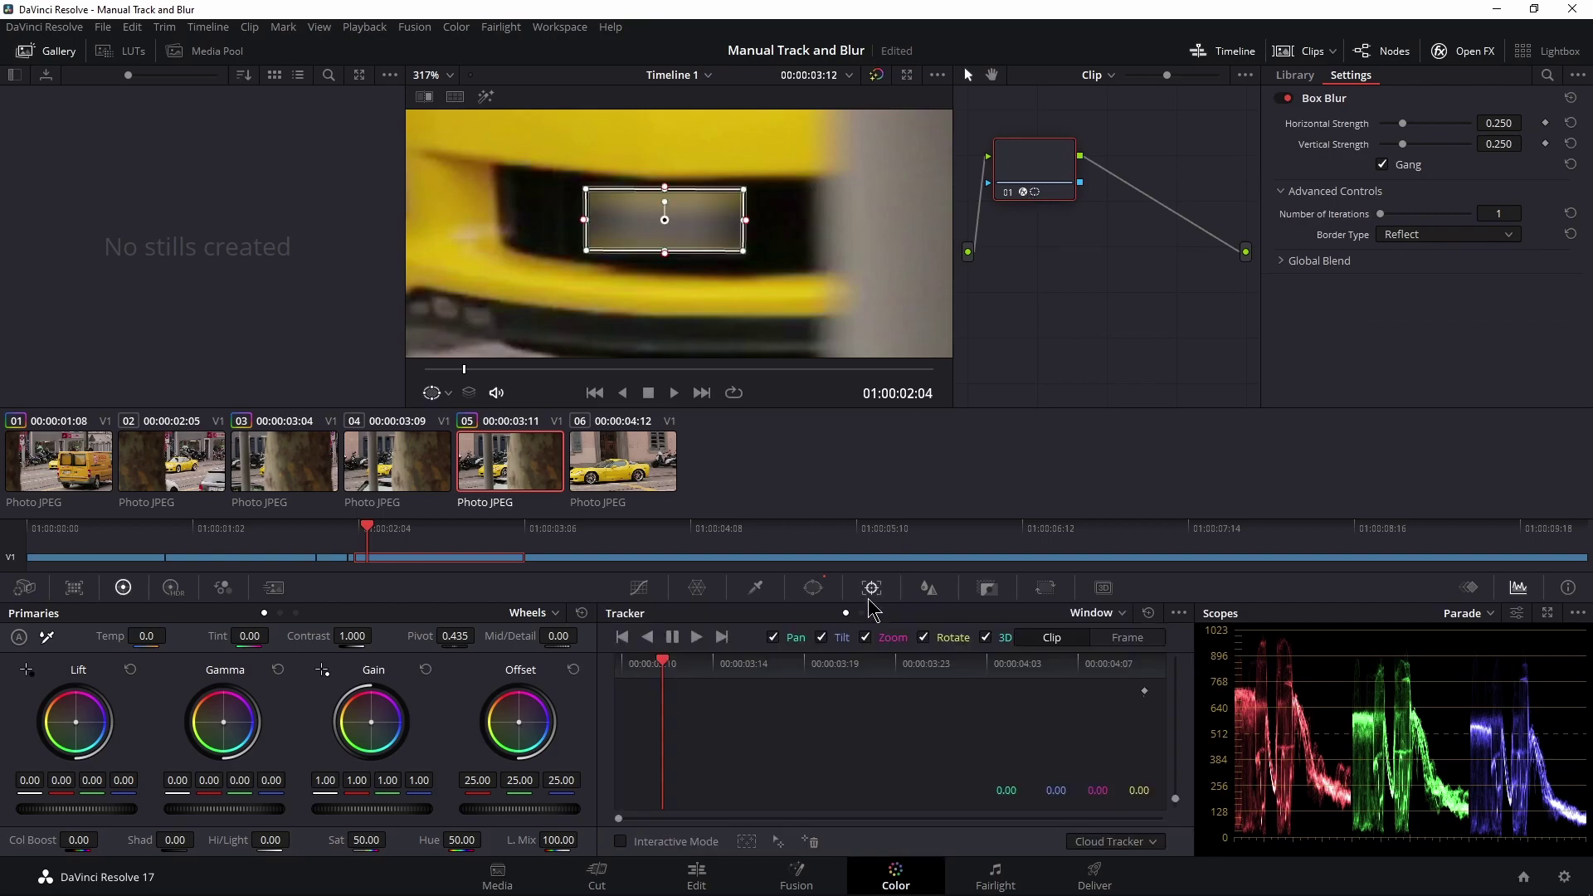
left_click(1127, 637)
left_click(616, 668)
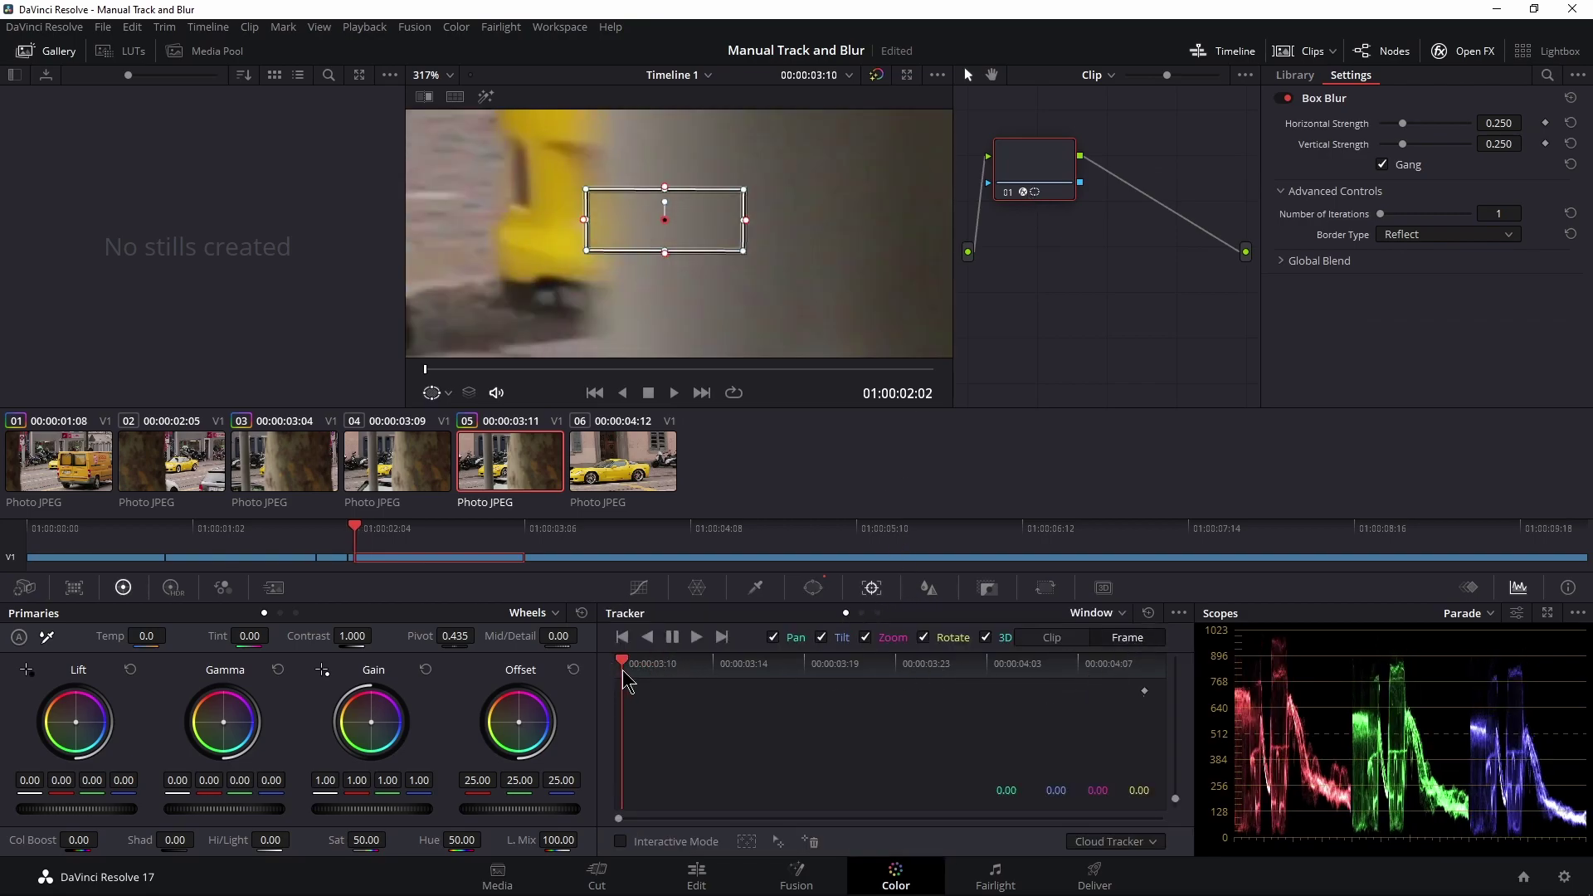
Move the window into position at 01:00:02:02 and advance frame by frame through the fifth clip, keeping it over the licence plate.
left_click_drag(664, 217, 492, 225)
key("Right")
key("Right")
key("Right")
key("Right")
key("Right")
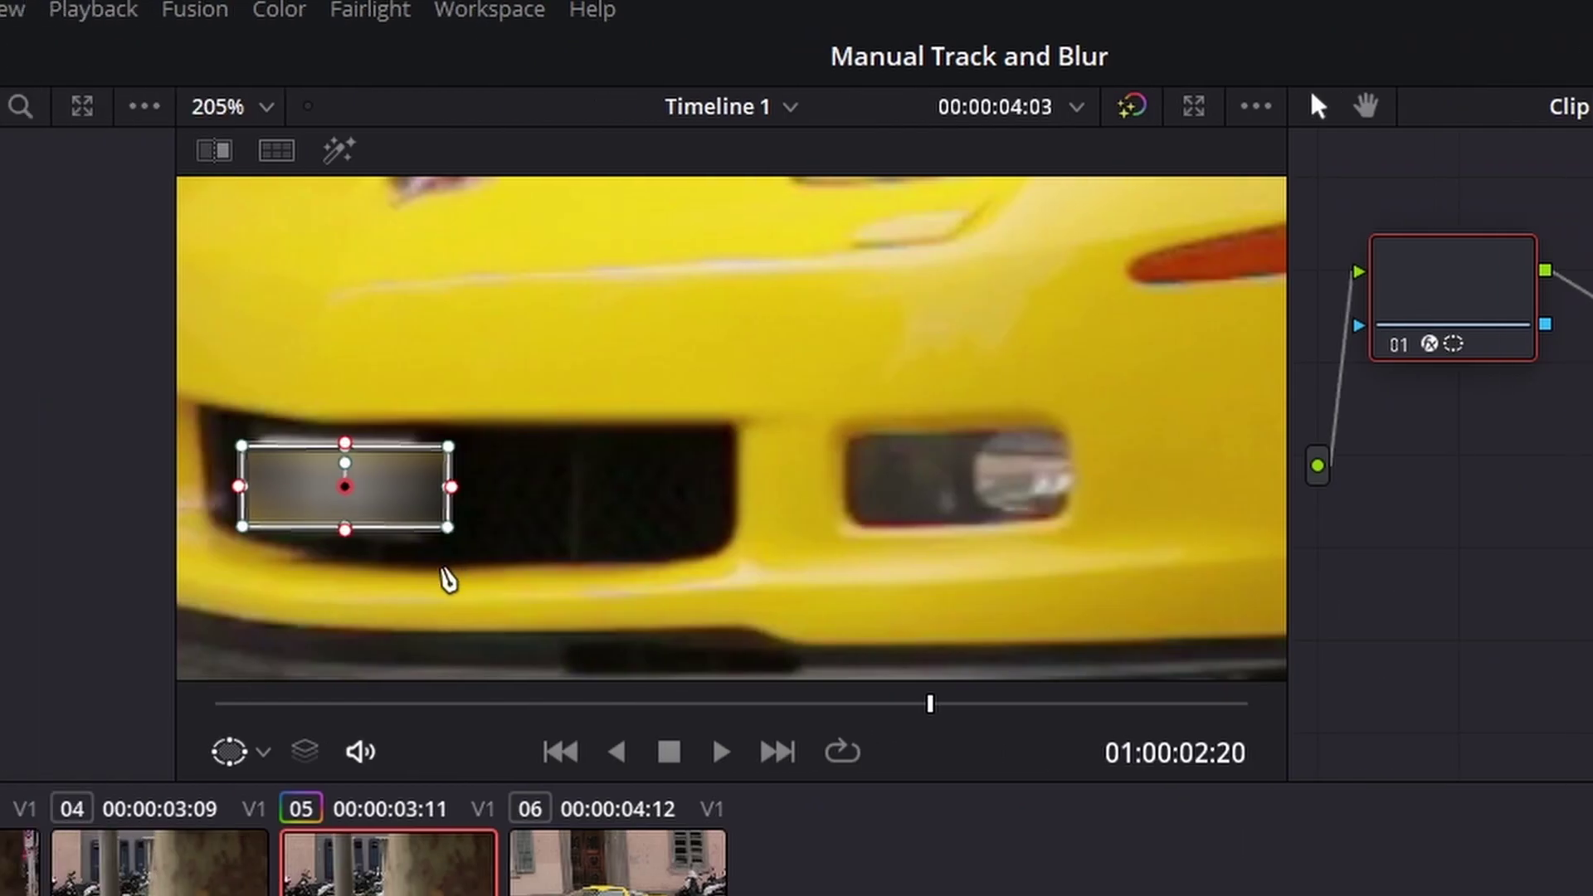
Reshape the window's corners at 01:00:02:20 so it covers the slanted licence plate more closely.
left_click_drag(546, 309, 739, 271)
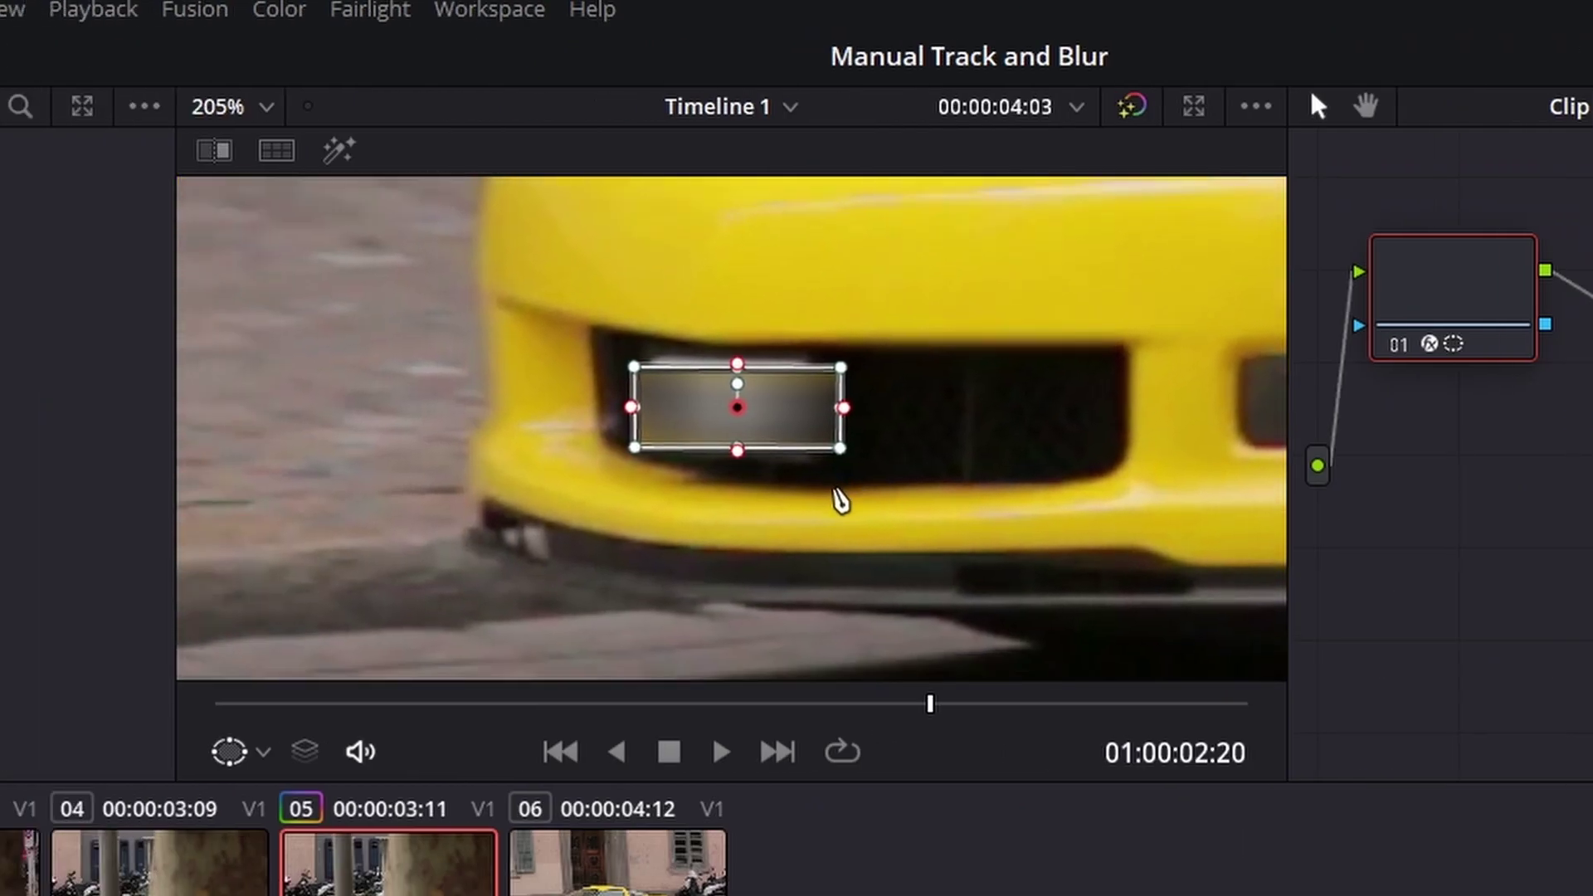
scroll(840, 500, "up", 4)
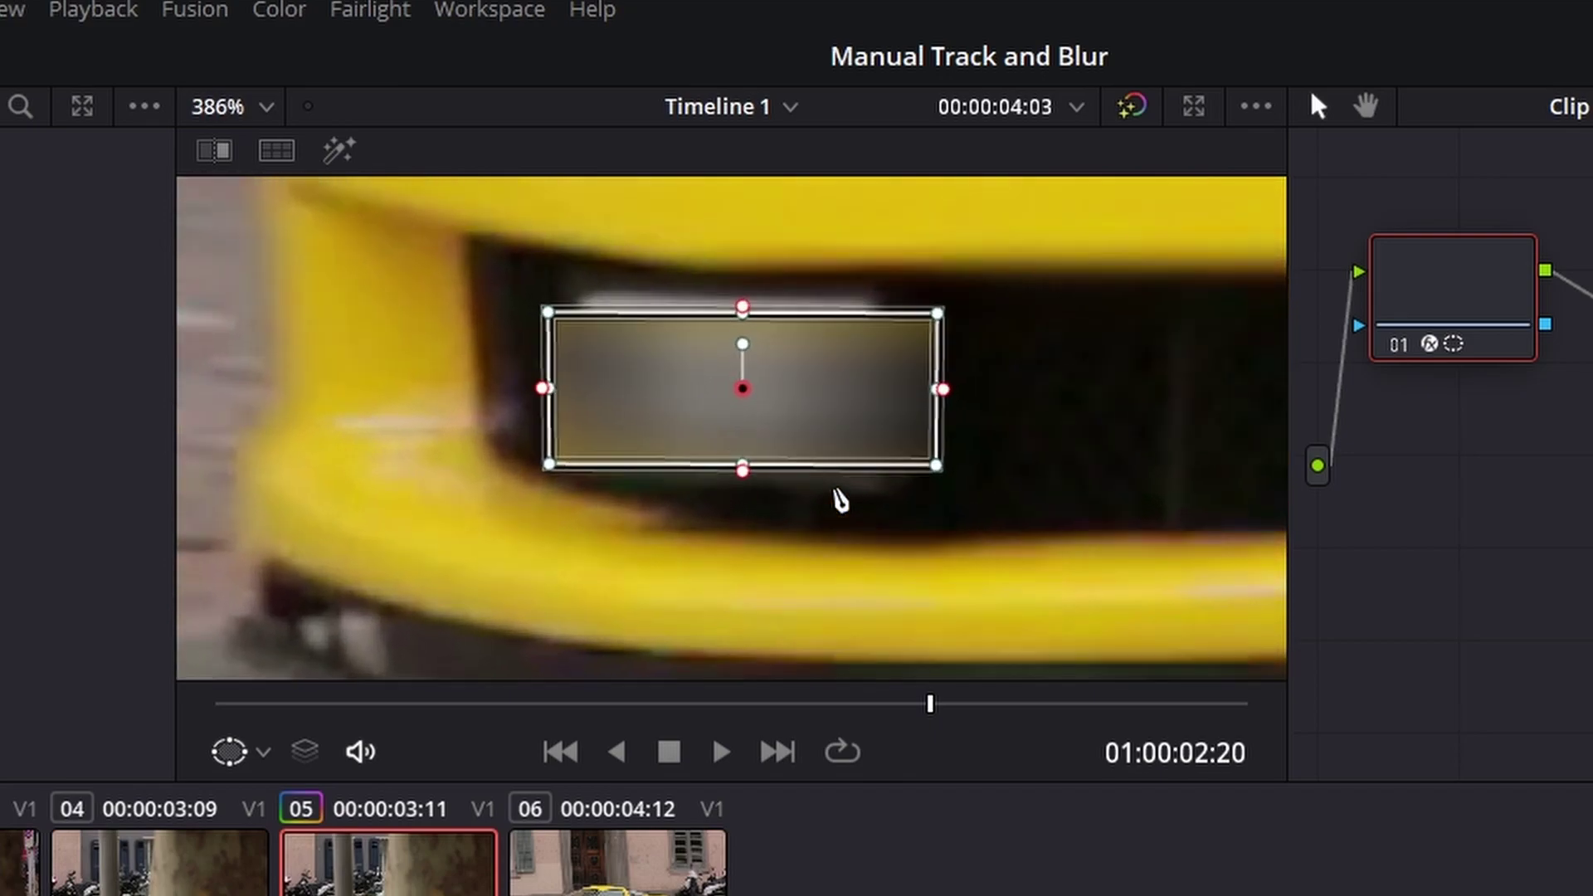
scroll(841, 500, "up", 1)
scroll(841, 501, "down", 3)
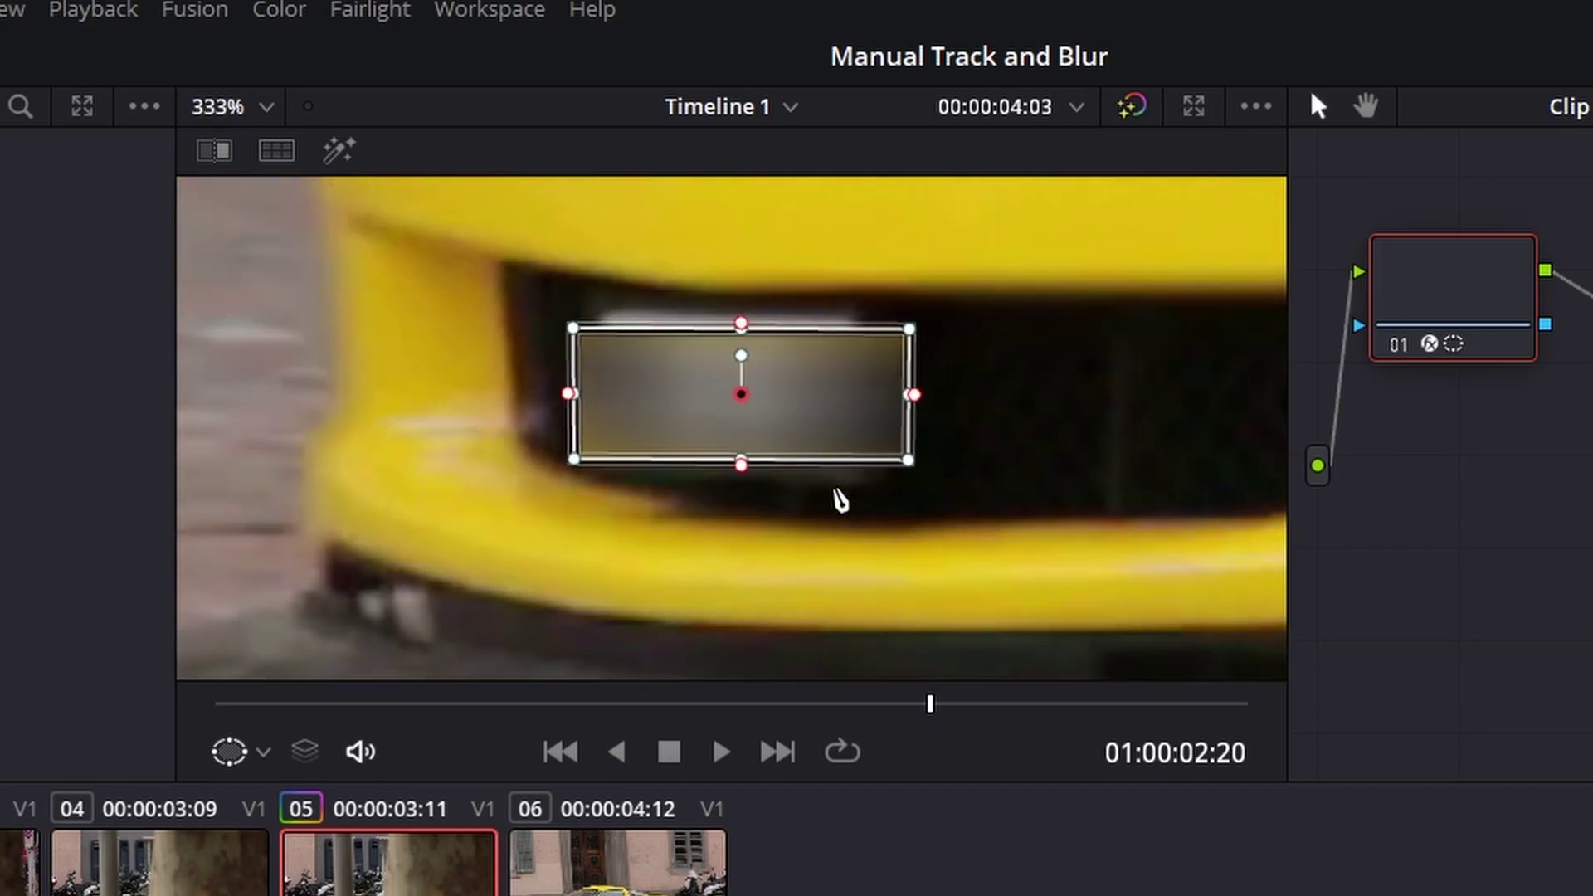
scroll(840, 500, "up", 3)
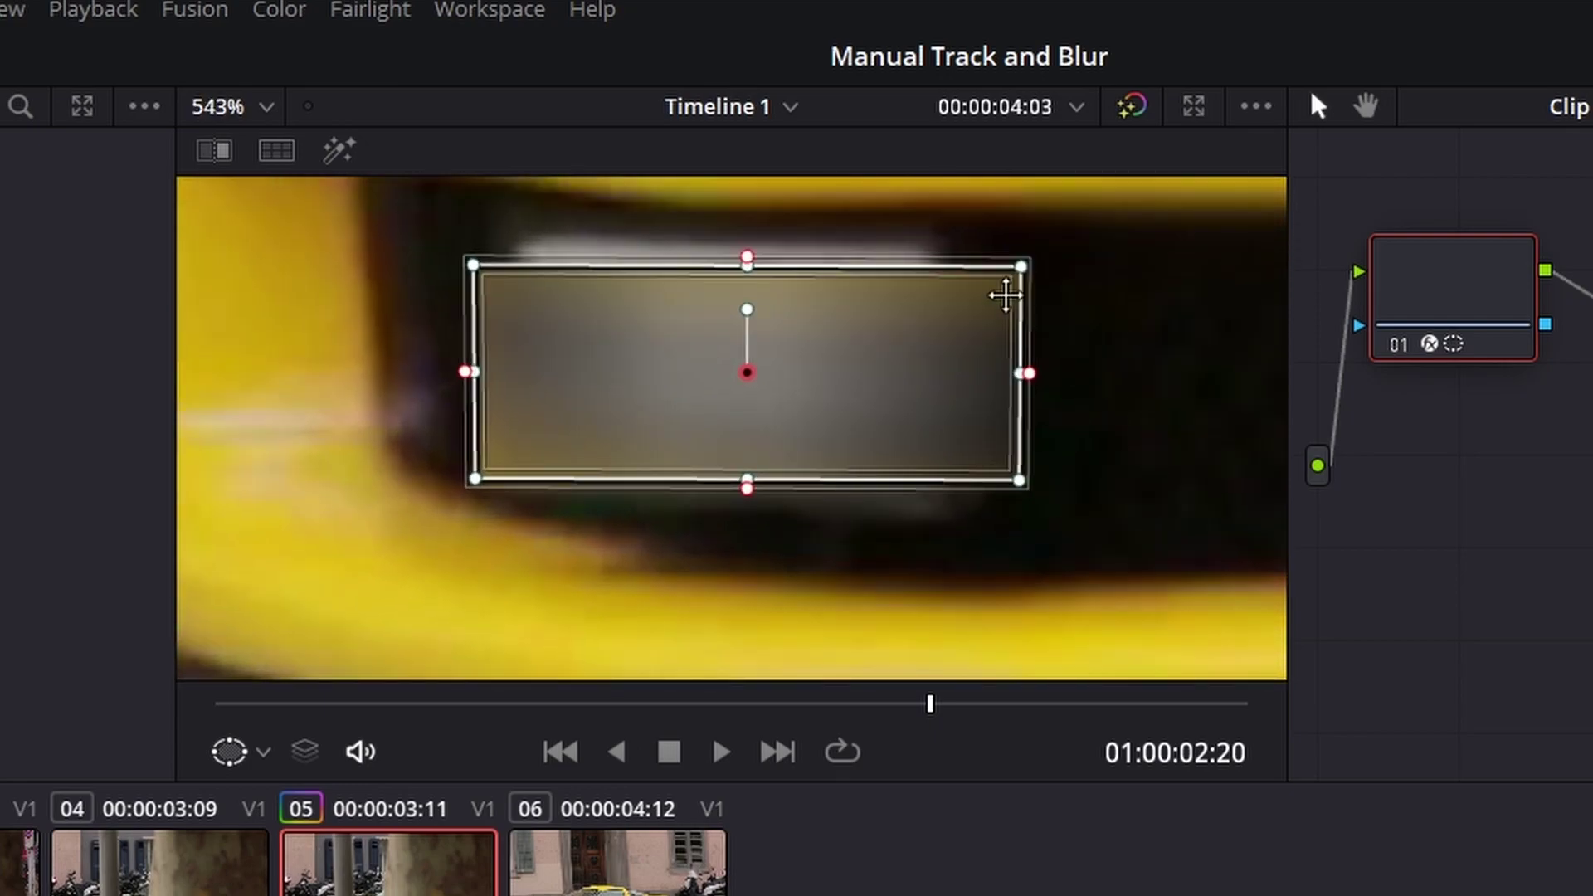
left_click_drag(1026, 276, 947, 245)
left_click_drag(1021, 481, 962, 525)
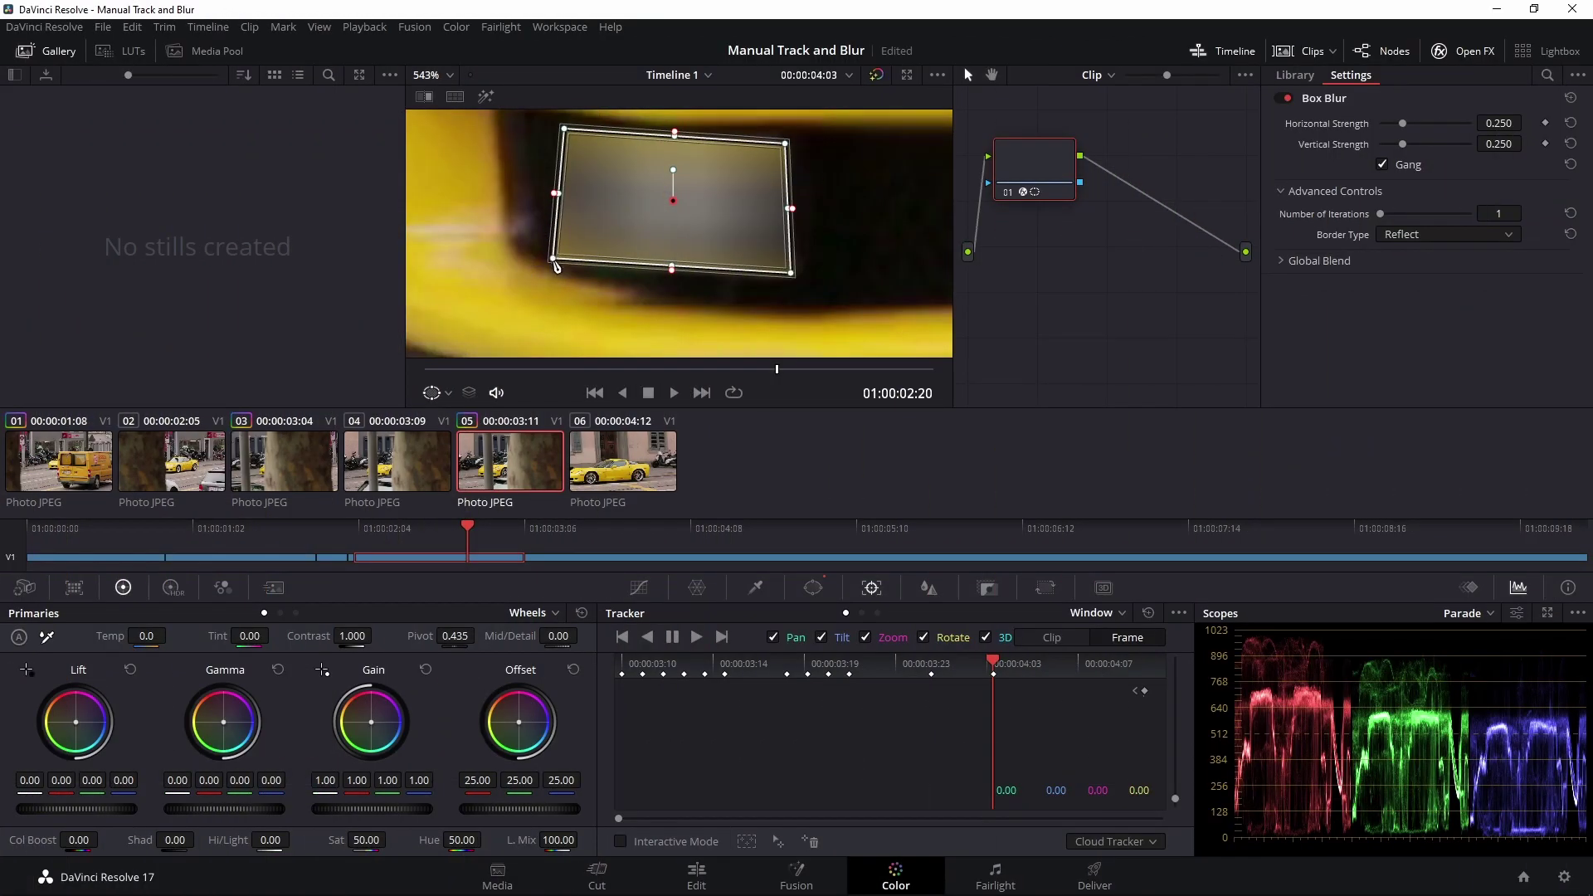
left_click_drag(553, 260, 571, 264)
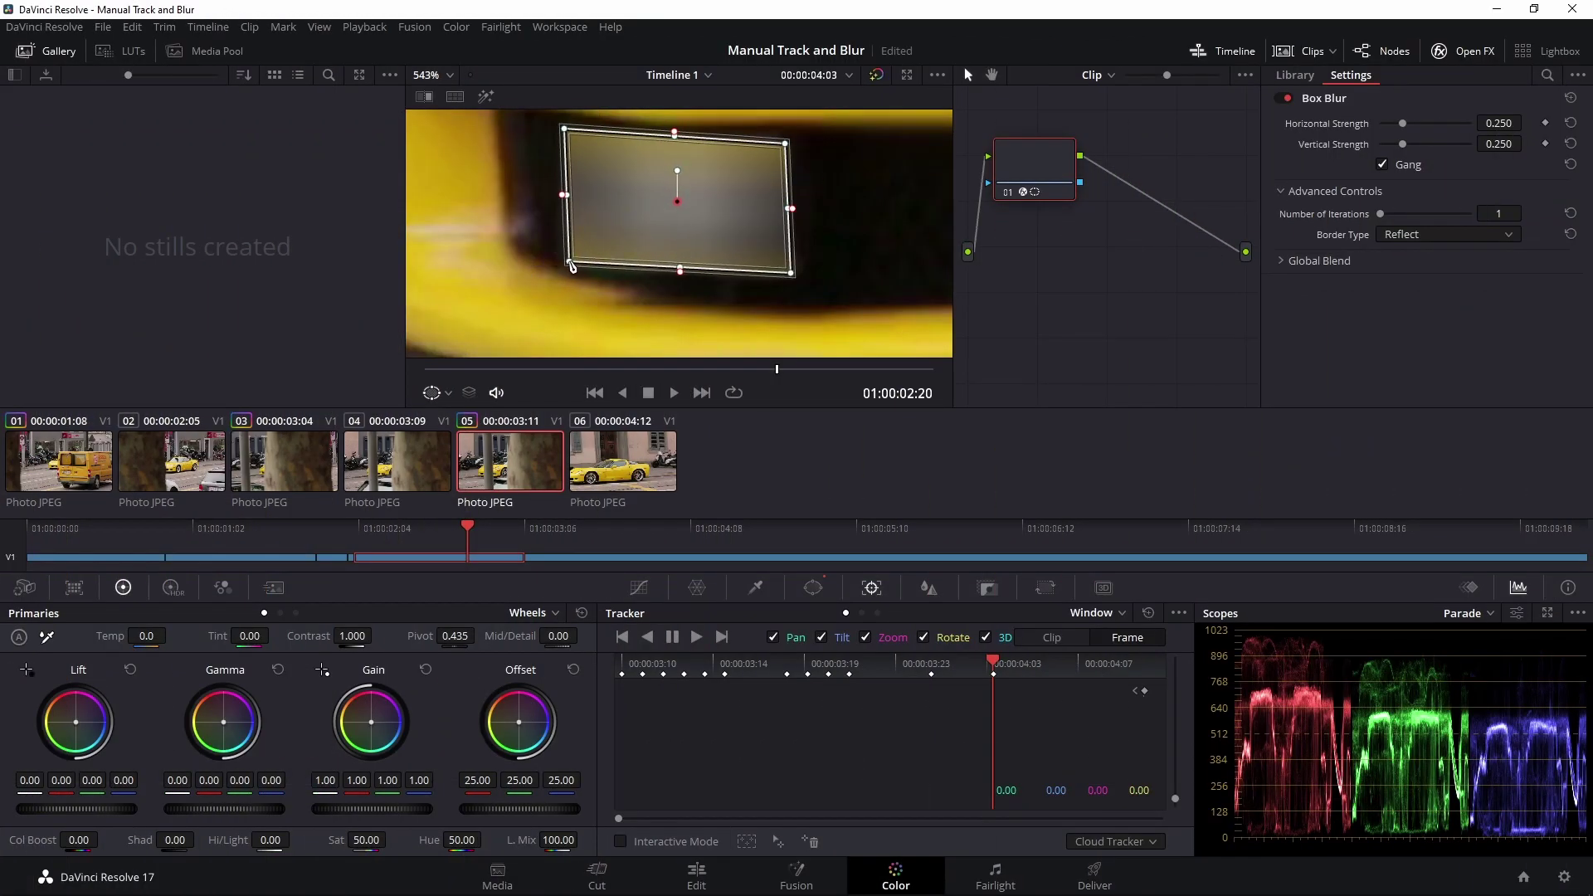
Compare the window's fit at 01:00:02:19 and 01:00:02:20, and reposition it over the plate at 01:00:02:21.
scroll(762, 195, "down", 3)
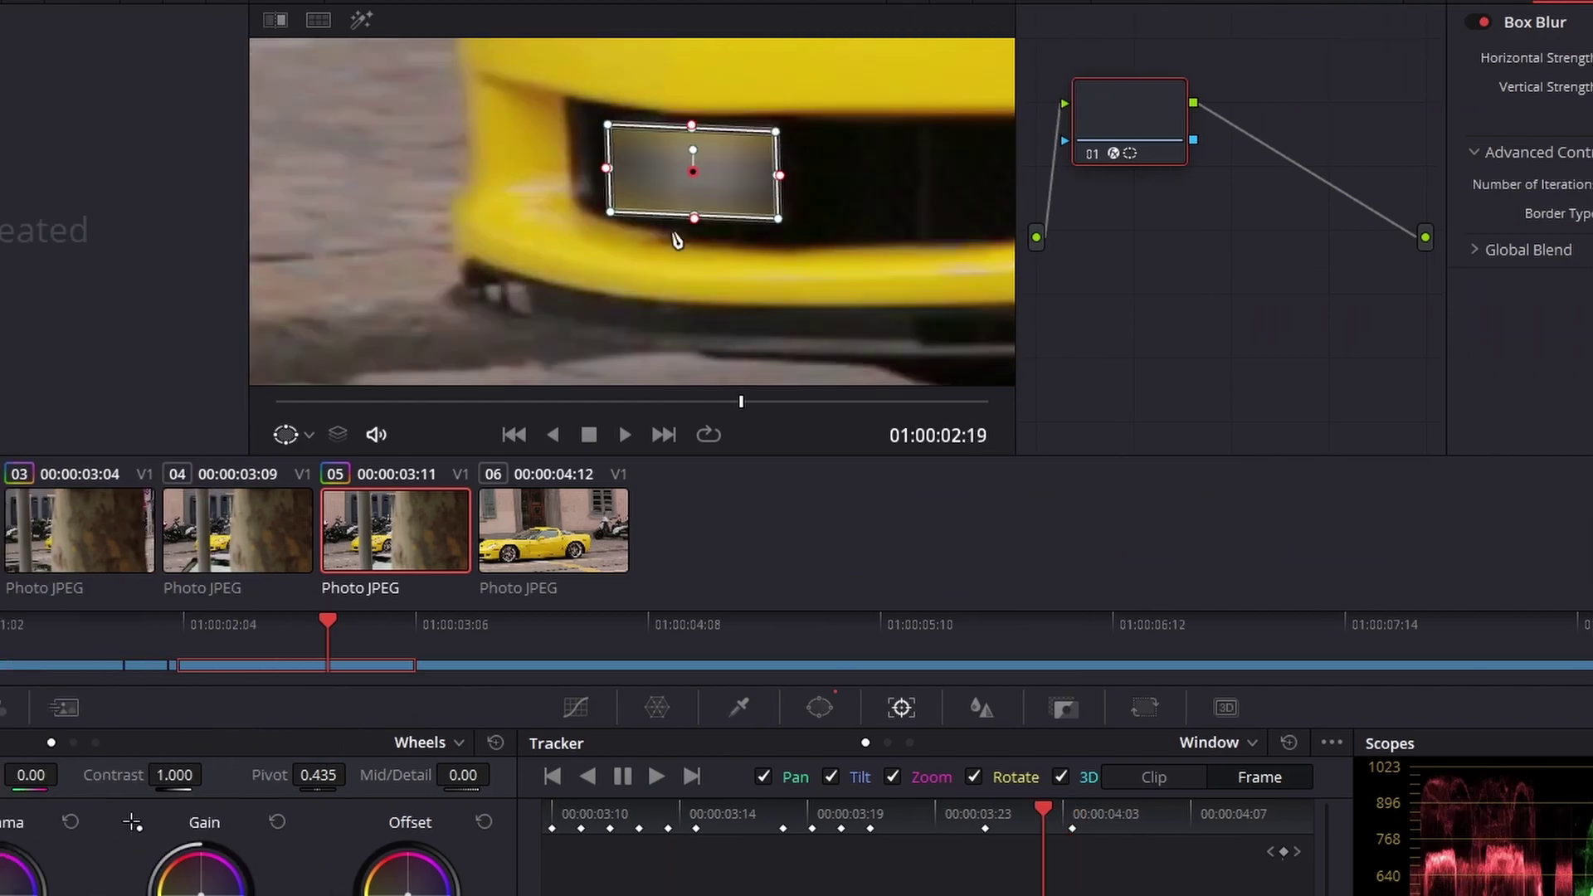
key("Right")
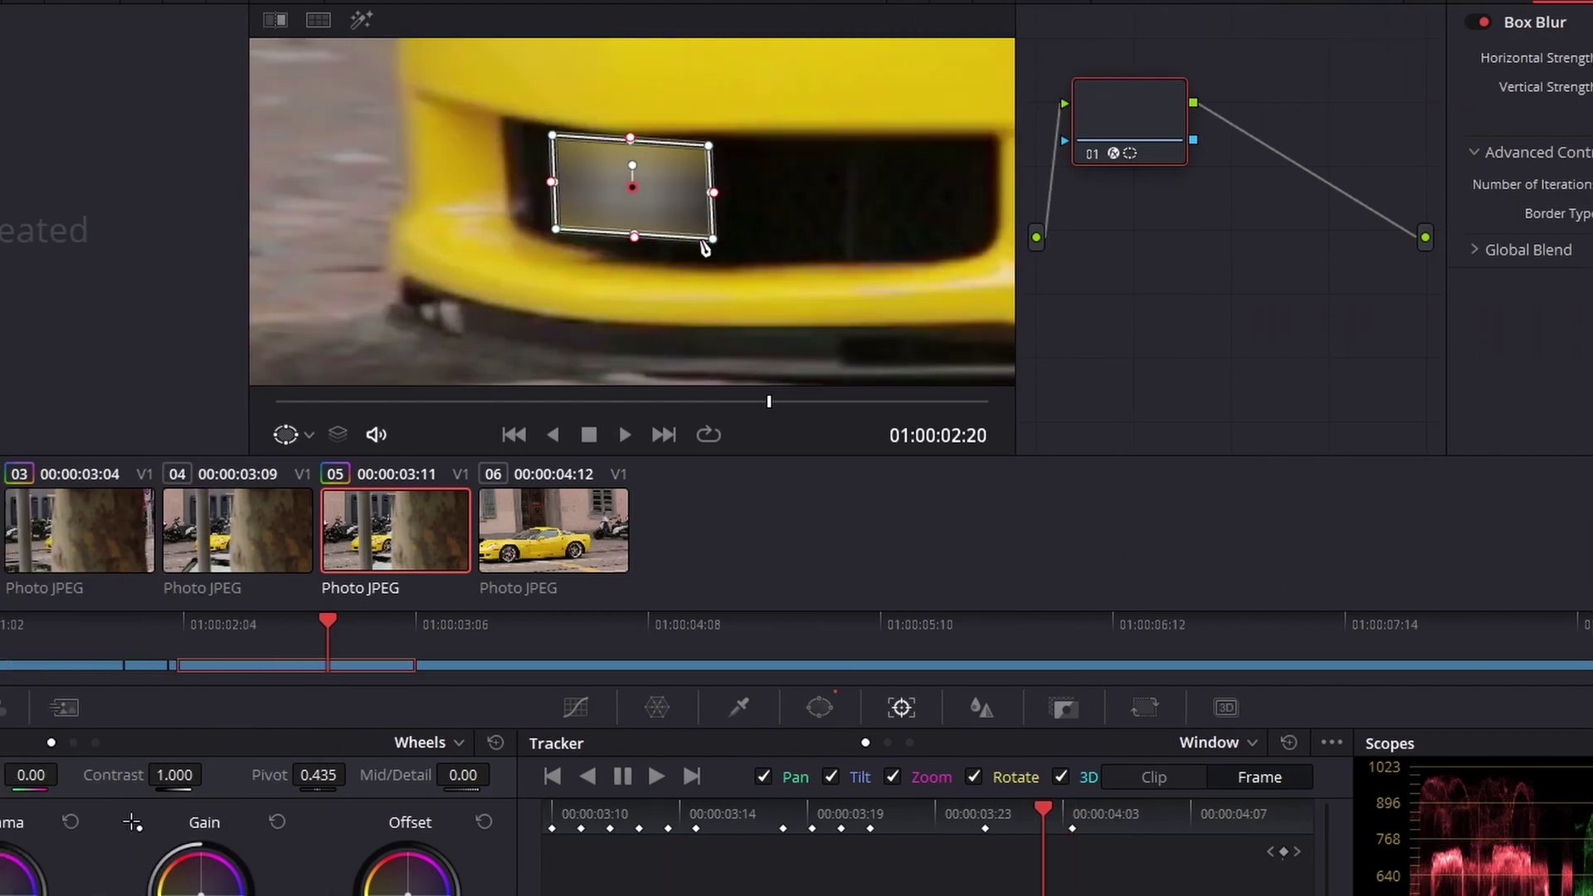
scroll(680, 189, "up", 5)
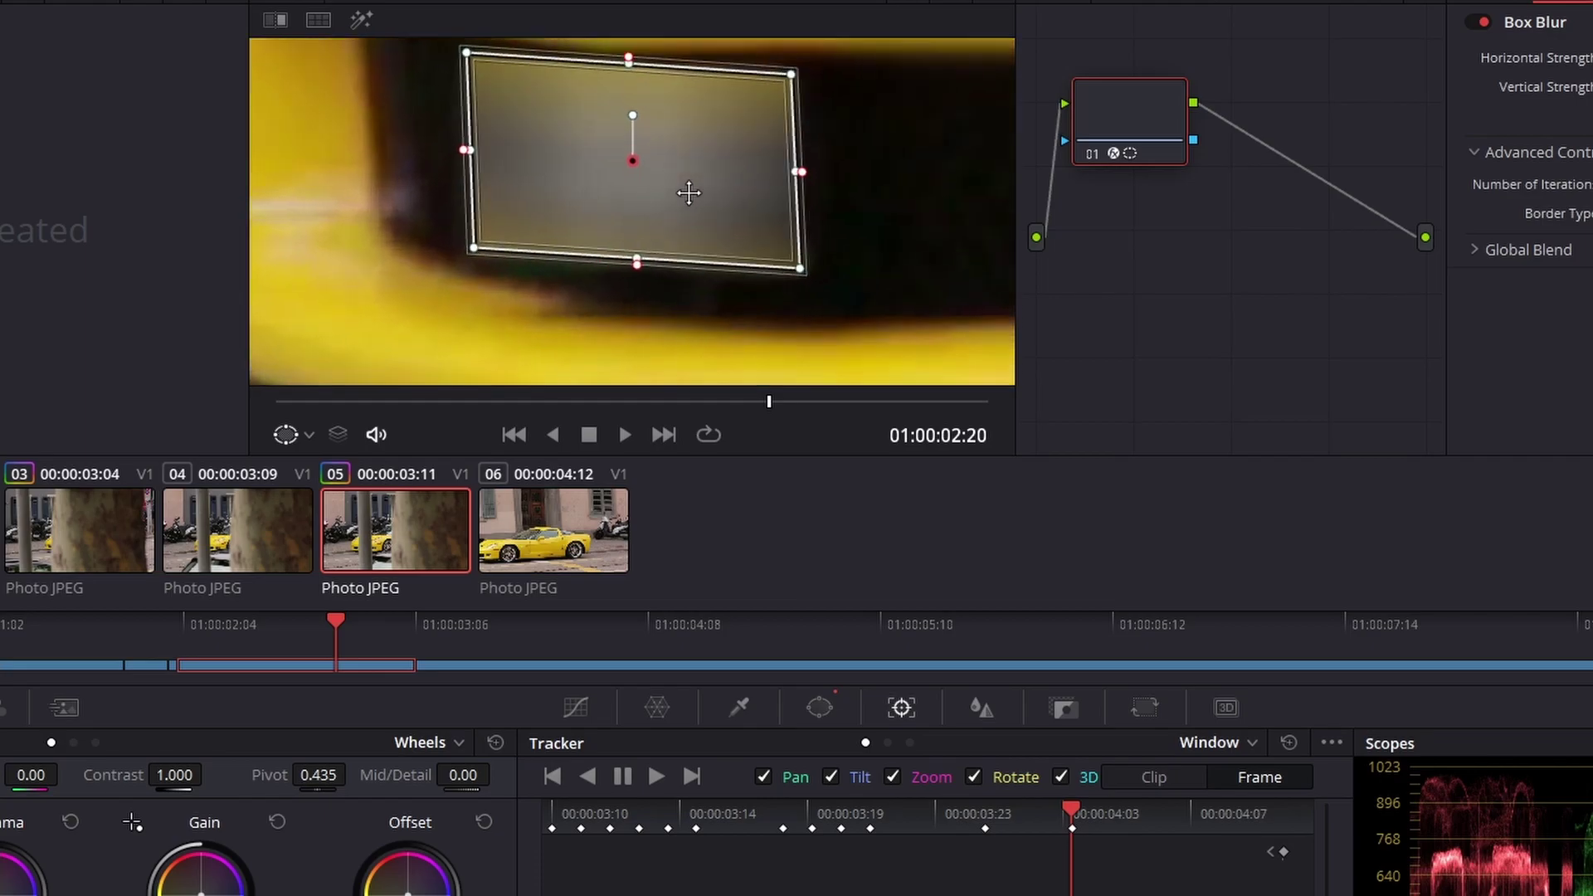
key("Left")
key("Right")
key("Right")
left_click_drag(634, 167, 471, 186)
left_click_drag(353, 119, 365, 120)
Reposition the window over the plate at 01:00:02:22, adjusting its lower corner, and again at 01:00:02:24.
key("Right")
left_click_drag(629, 151, 559, 171)
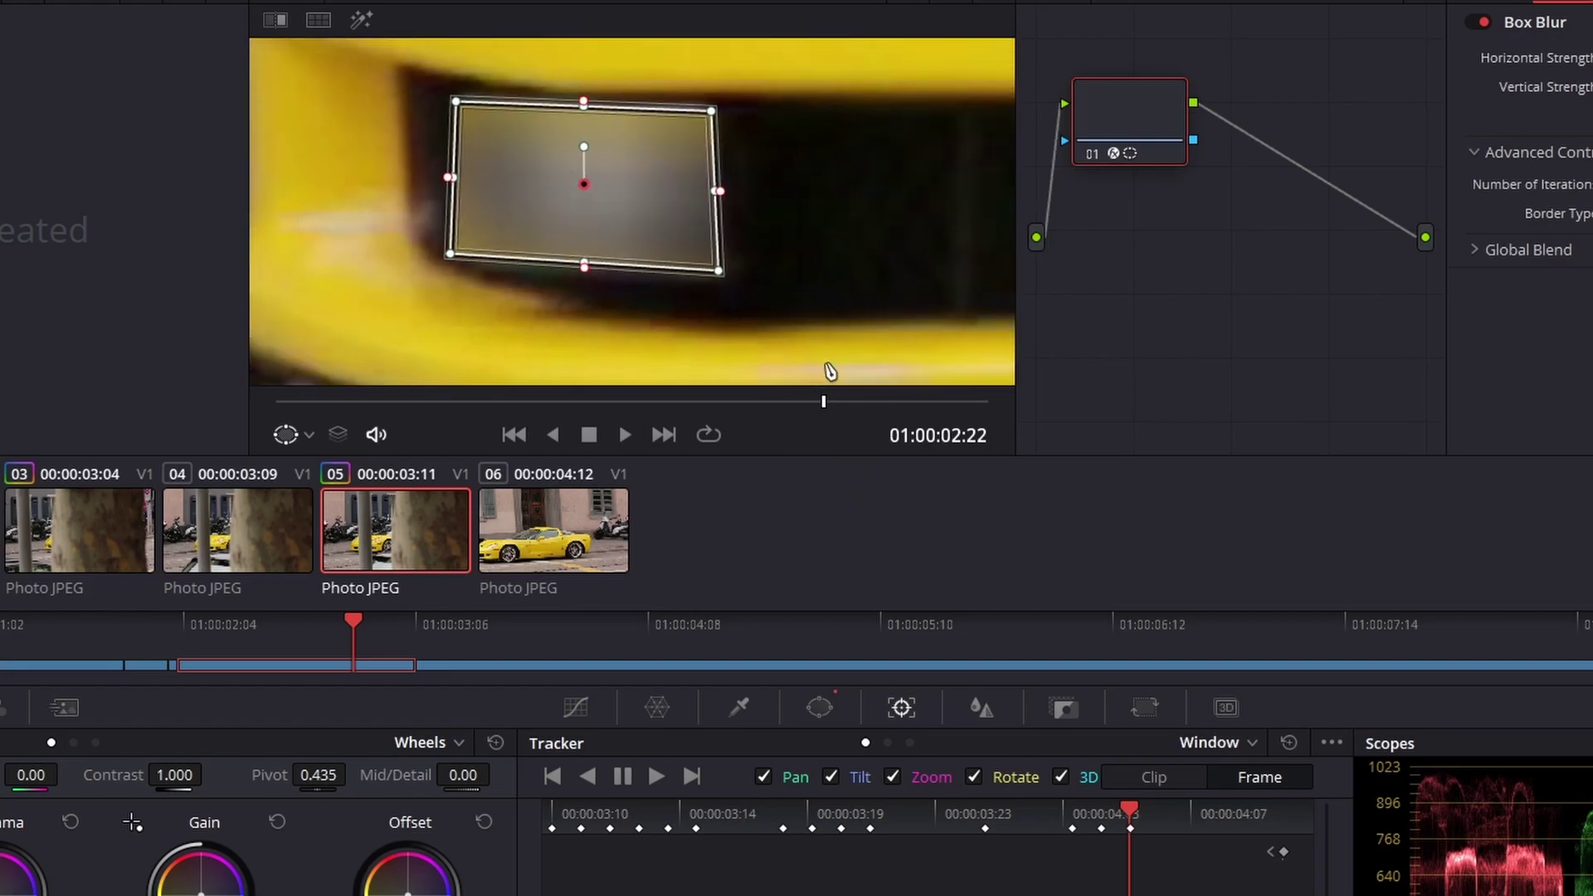
left_click_drag(719, 274, 724, 282)
key("Right")
key("Right")
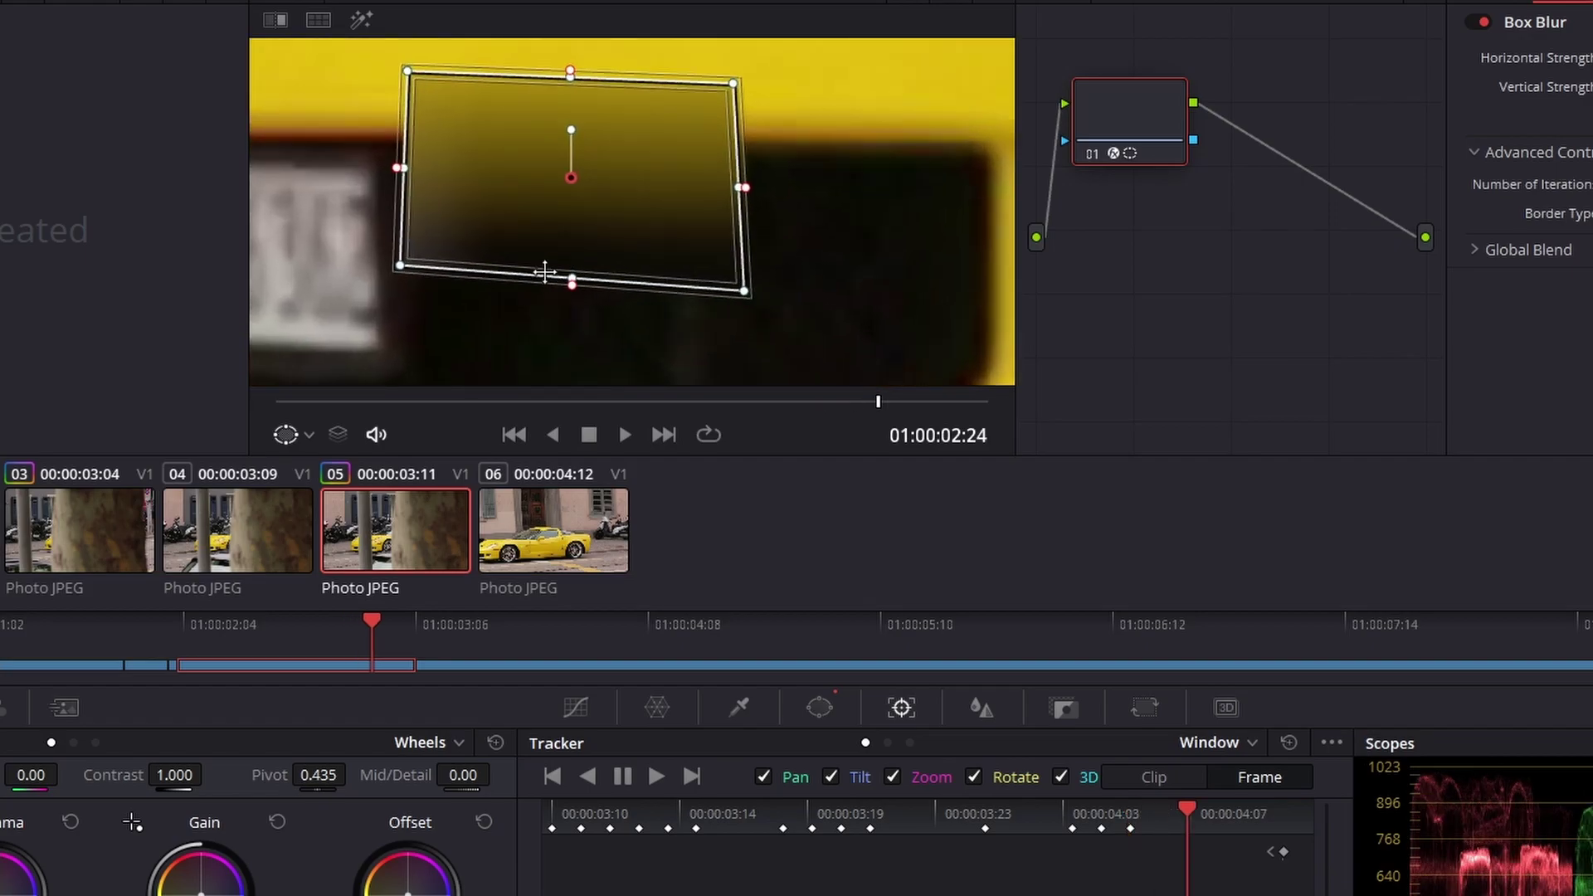
left_click_drag(918, 138, 549, 210)
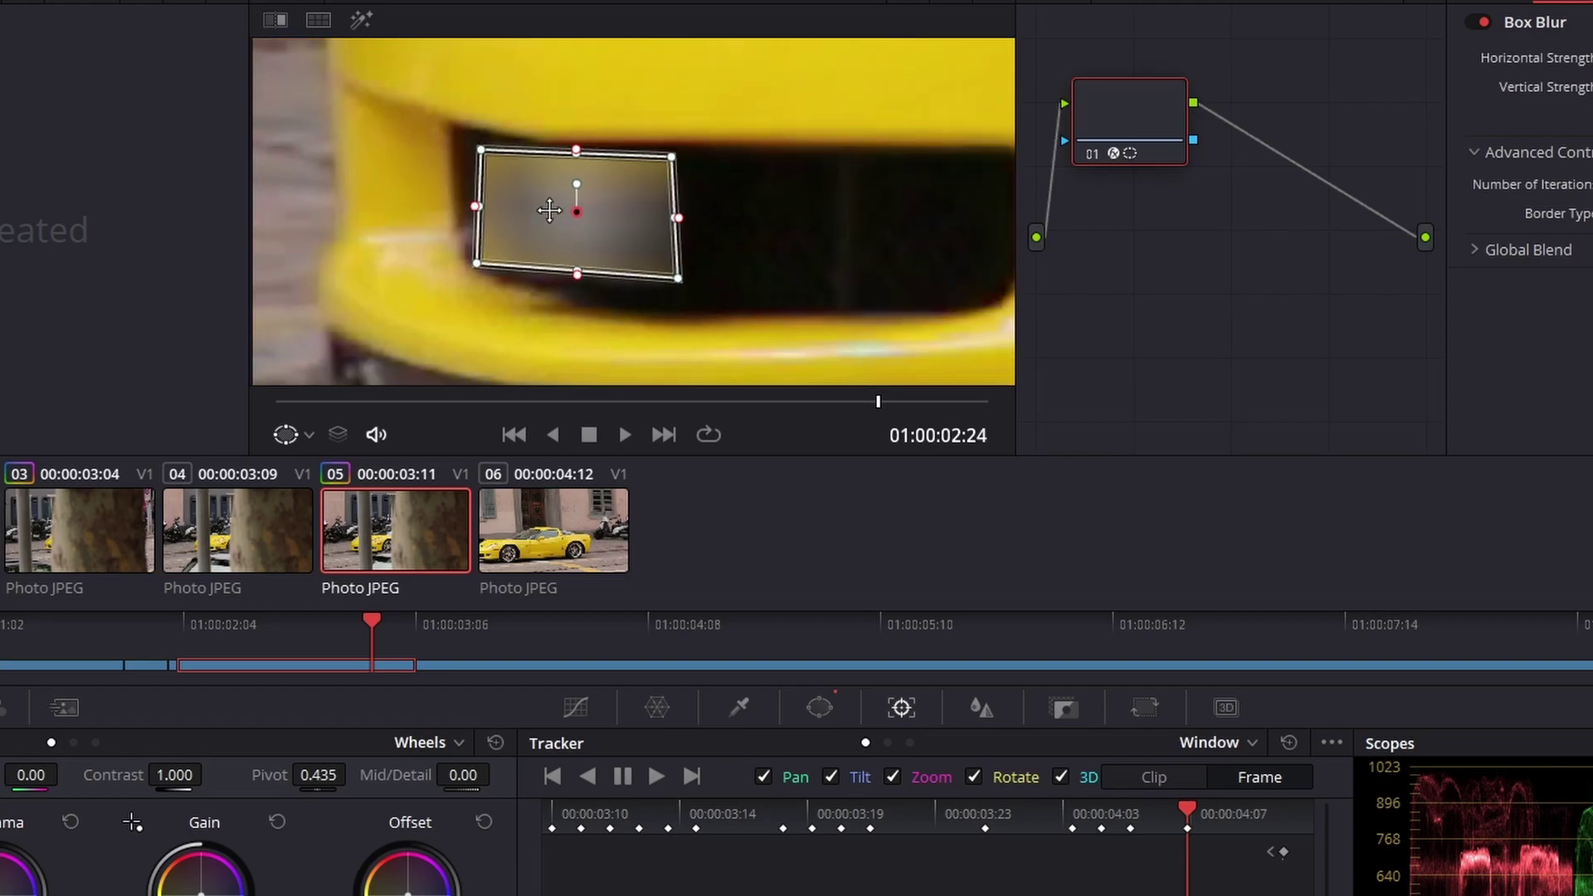
Check the window's movement from 01:00:02:21 to 01:00:02:24, and move it back onto the plate at 01:00:03:01.
key("Left")
key("Left")
key("Left")
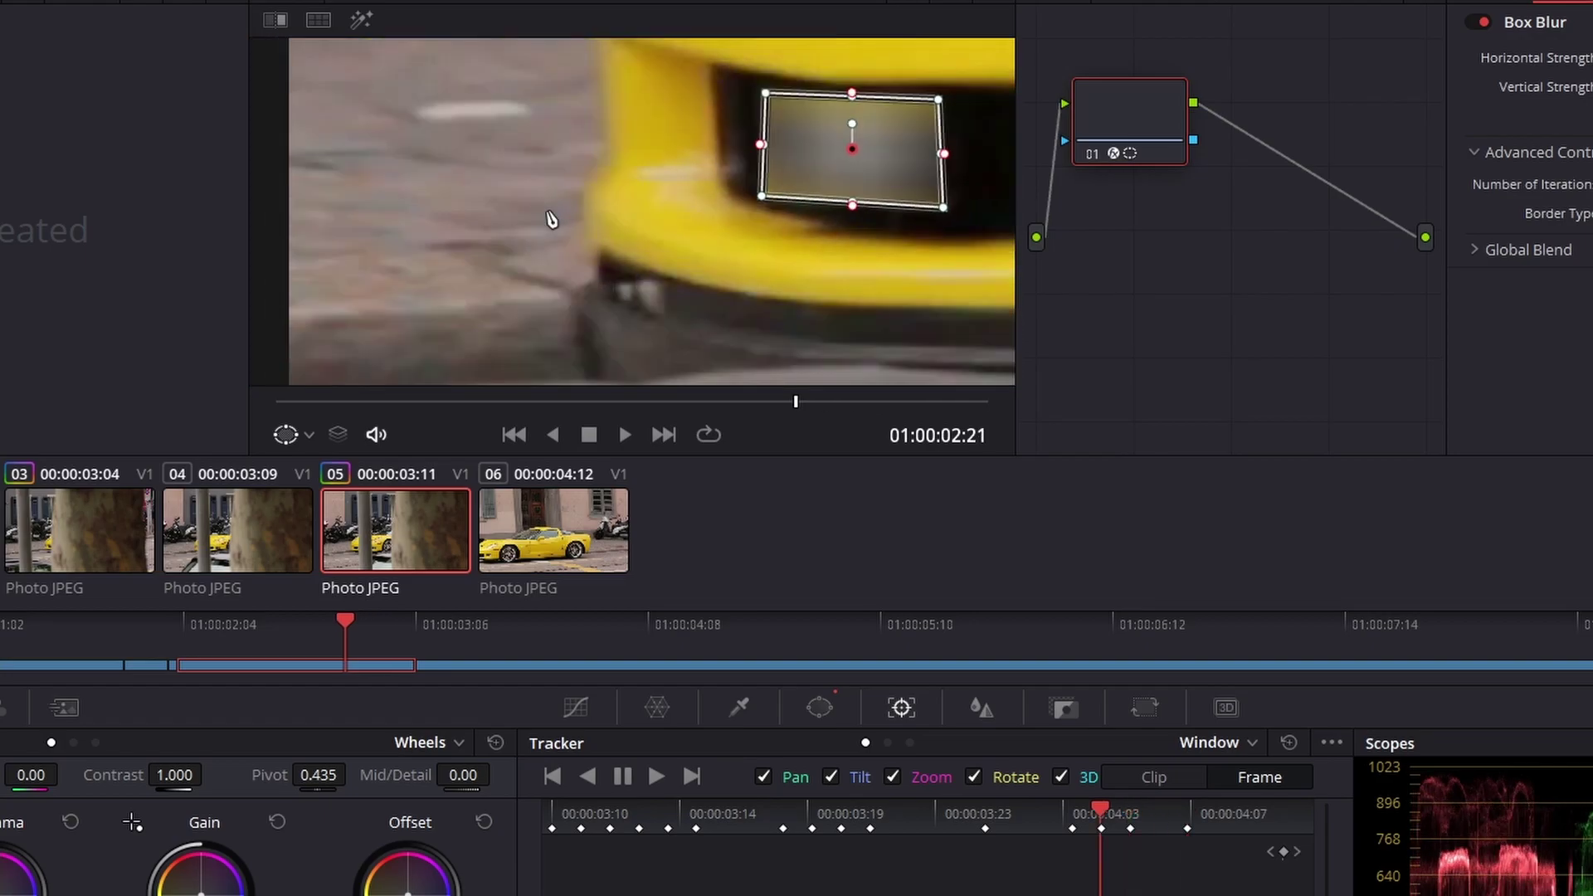
key("Right")
key("Right")
key("Right")
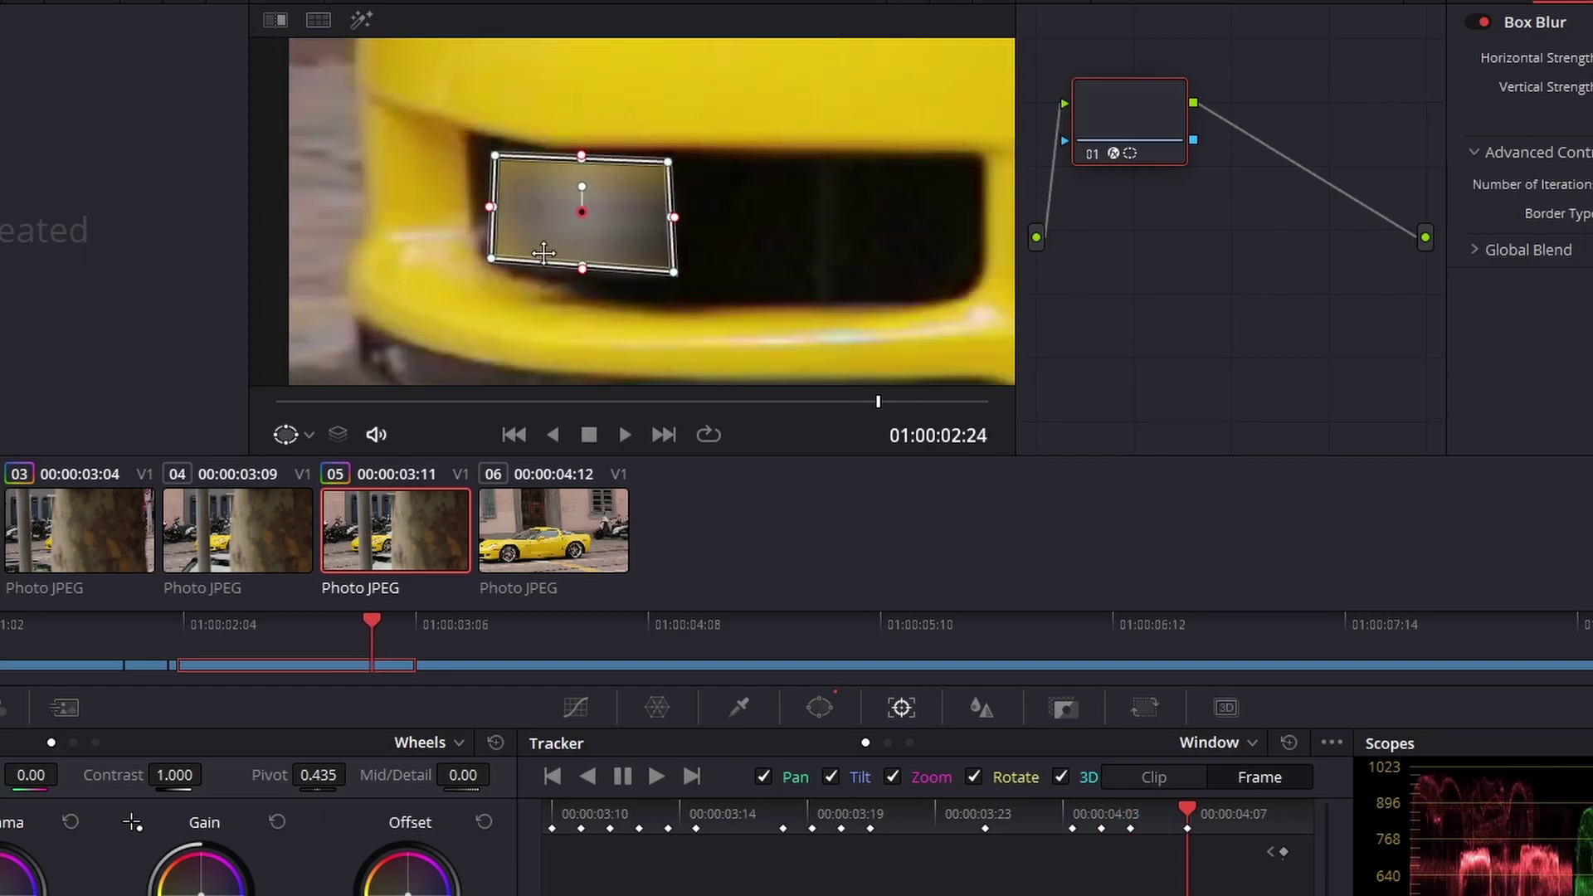
key("Right")
key("Right")
left_click_drag(556, 214, 363, 248)
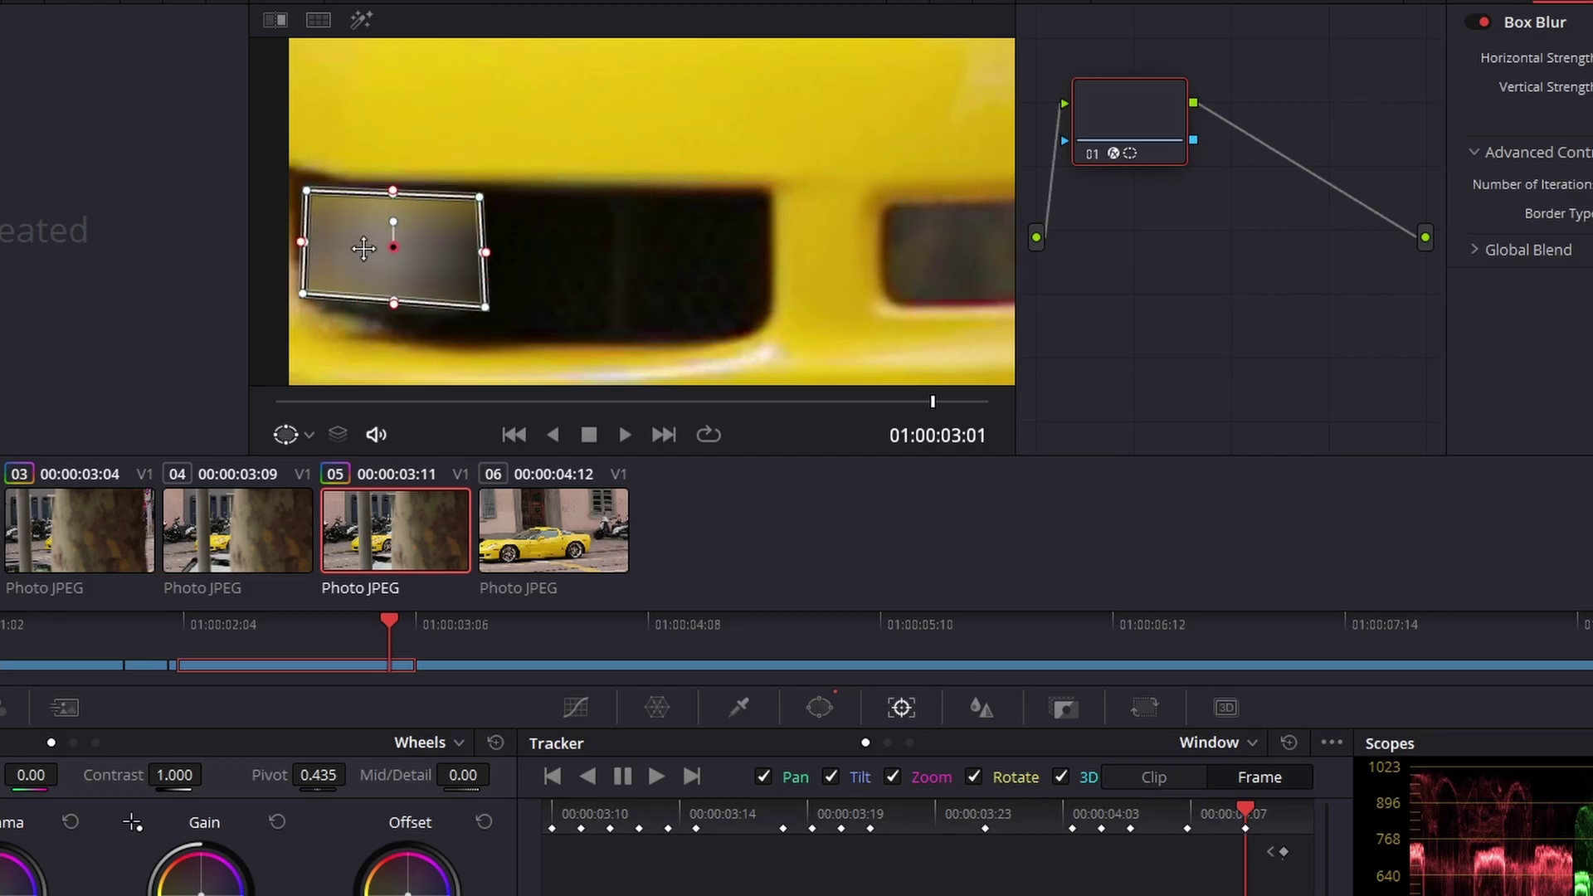
Refine the window's position and corners at 01:00:03:01 to match the licence plate at the image edge.
scroll(755, 213, "up", 4)
scroll(773, 253, "up", 1)
mouse_move(589, 160)
left_mouse_down()
mouse_move(626, 266)
mouse_move(605, 151)
left_mouse_up()
left_click_drag(754, 76, 714, 80)
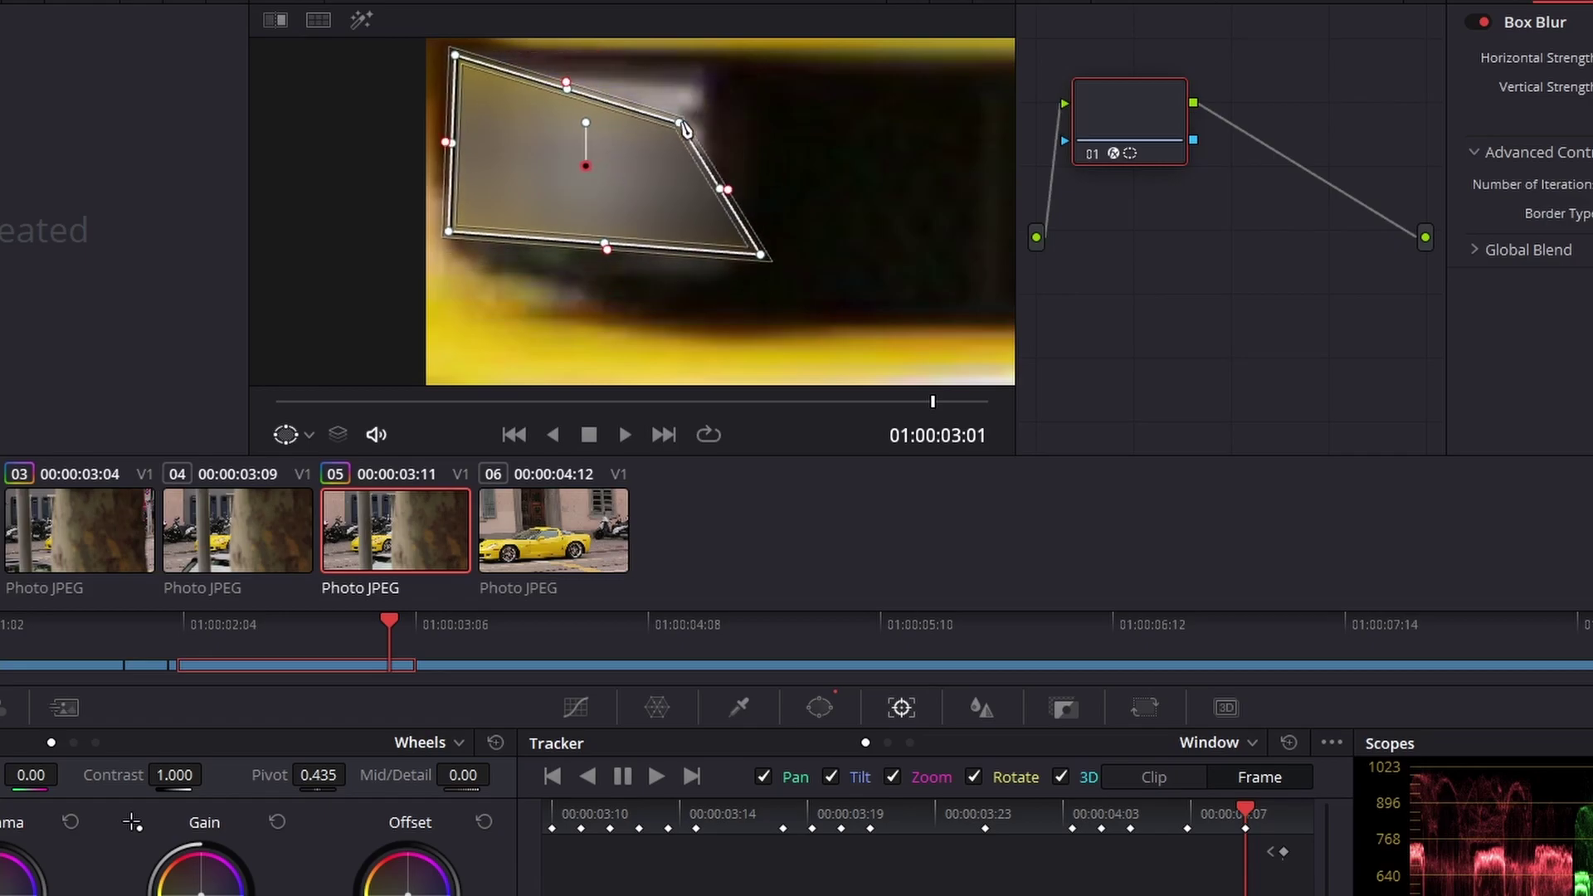
left_click_drag(760, 254, 719, 264)
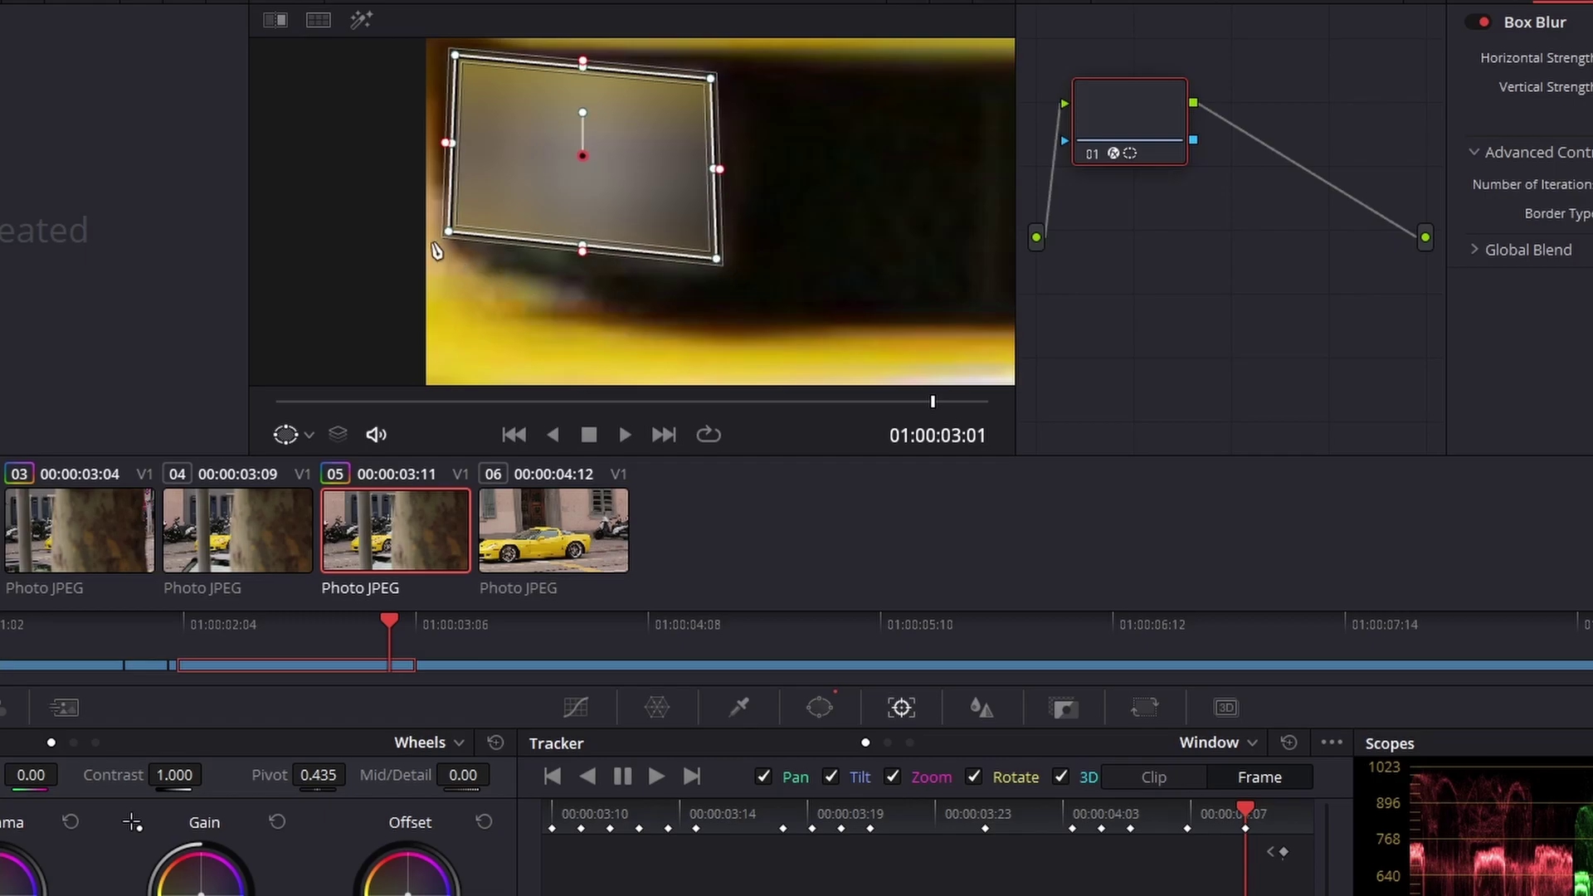
left_click_drag(452, 239, 469, 246)
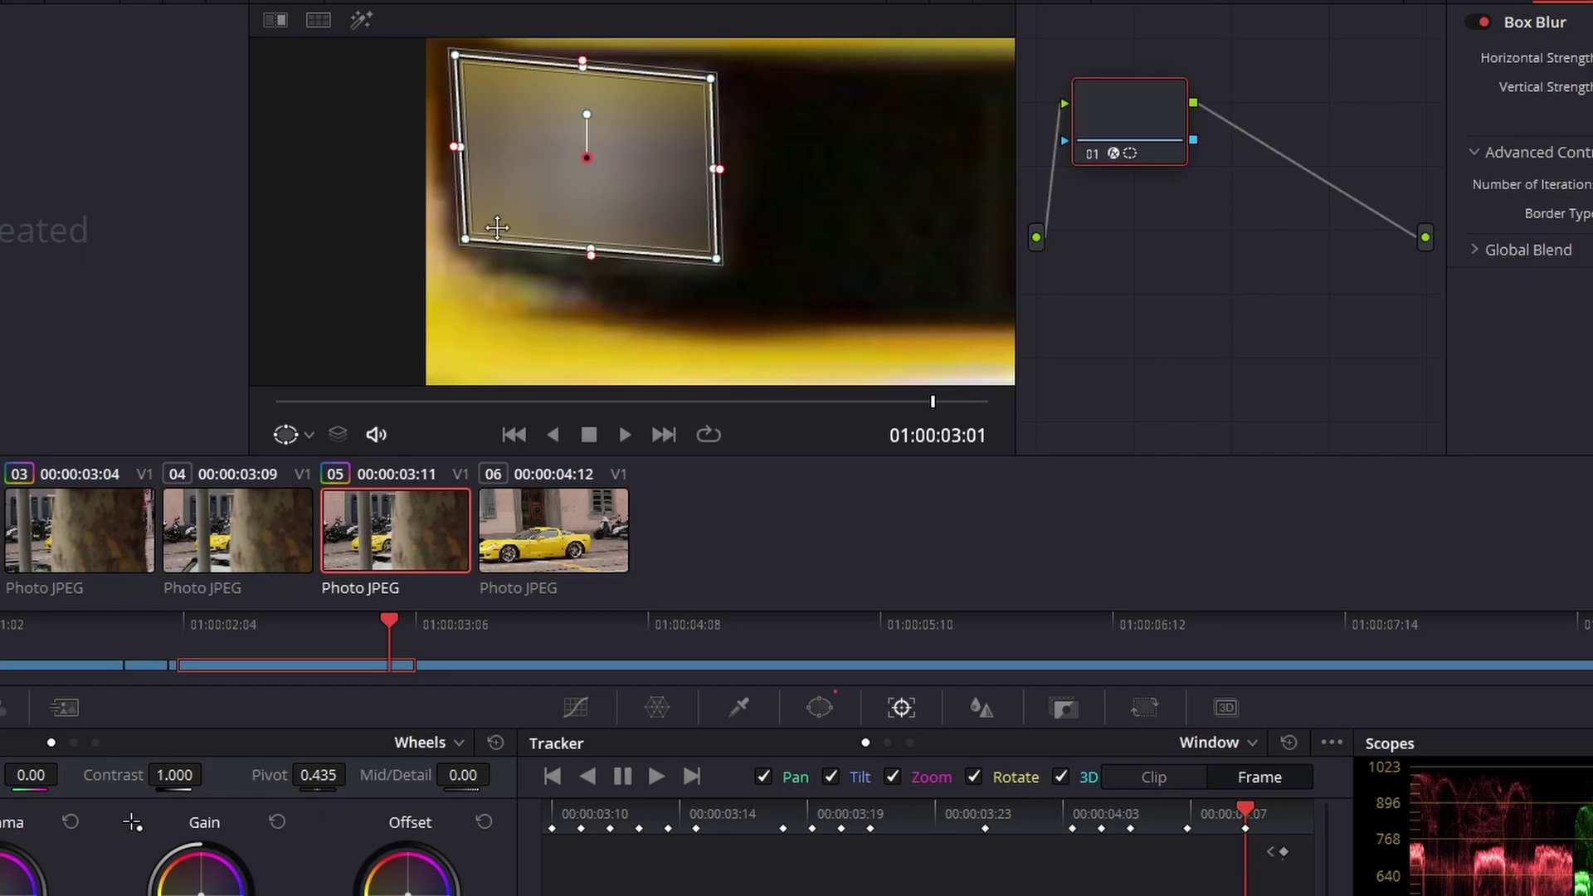
Follow the plate out of the image with the window at 01:00:03:02 and 01:00:03:03, and advance to the sixth clip.
key("Left")
key("Left")
key("Right")
key("Right")
scroll(587, 219, "down", 3)
key("Right")
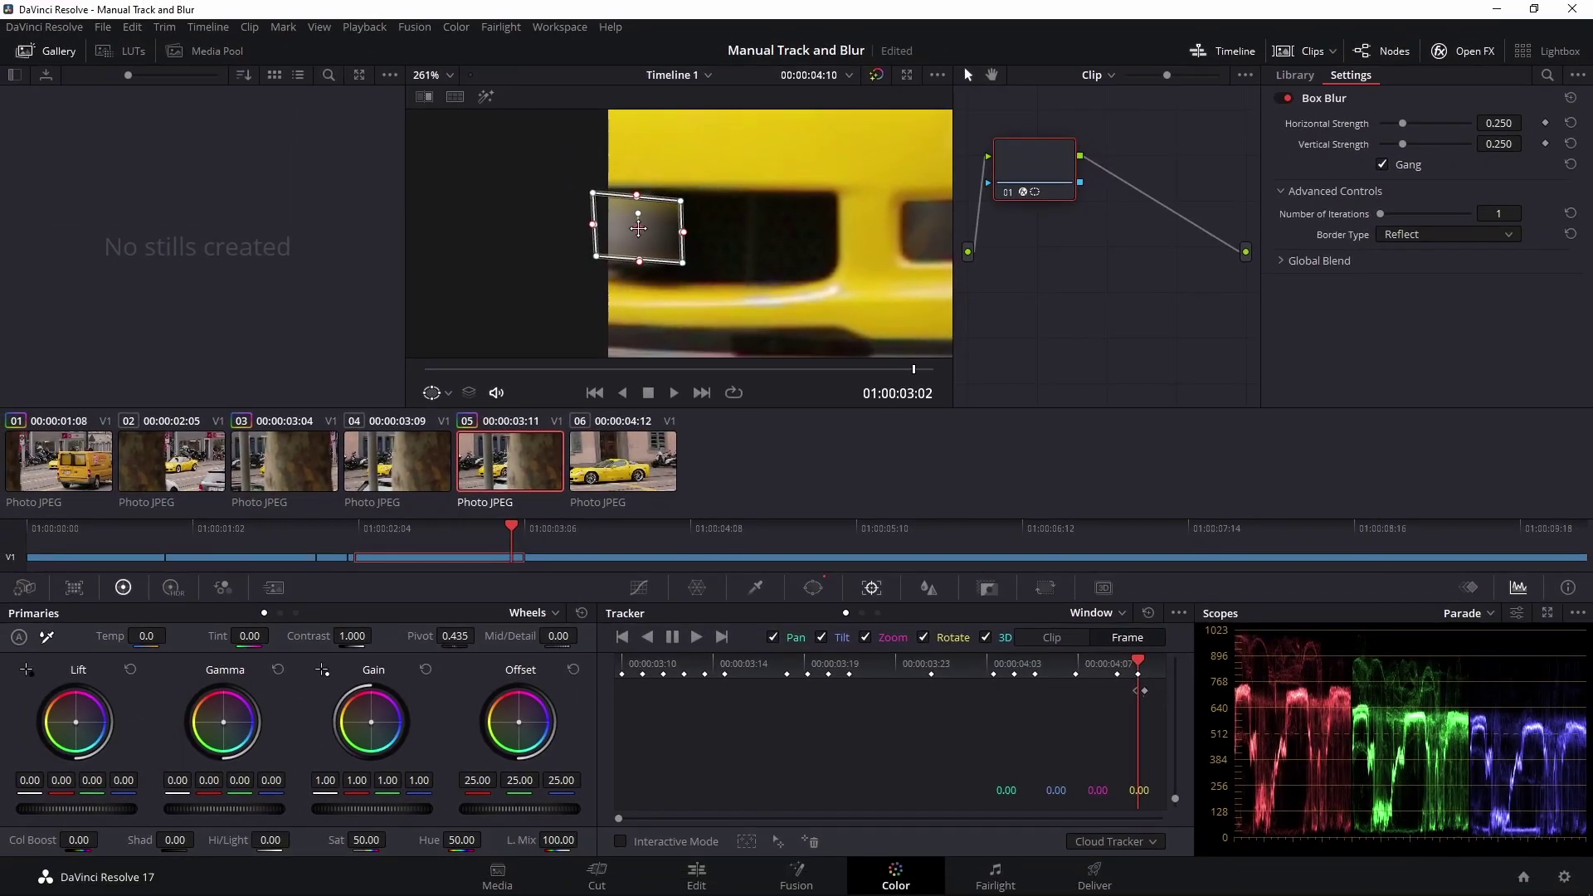
key("Right")
left_click_drag(638, 229, 607, 247)
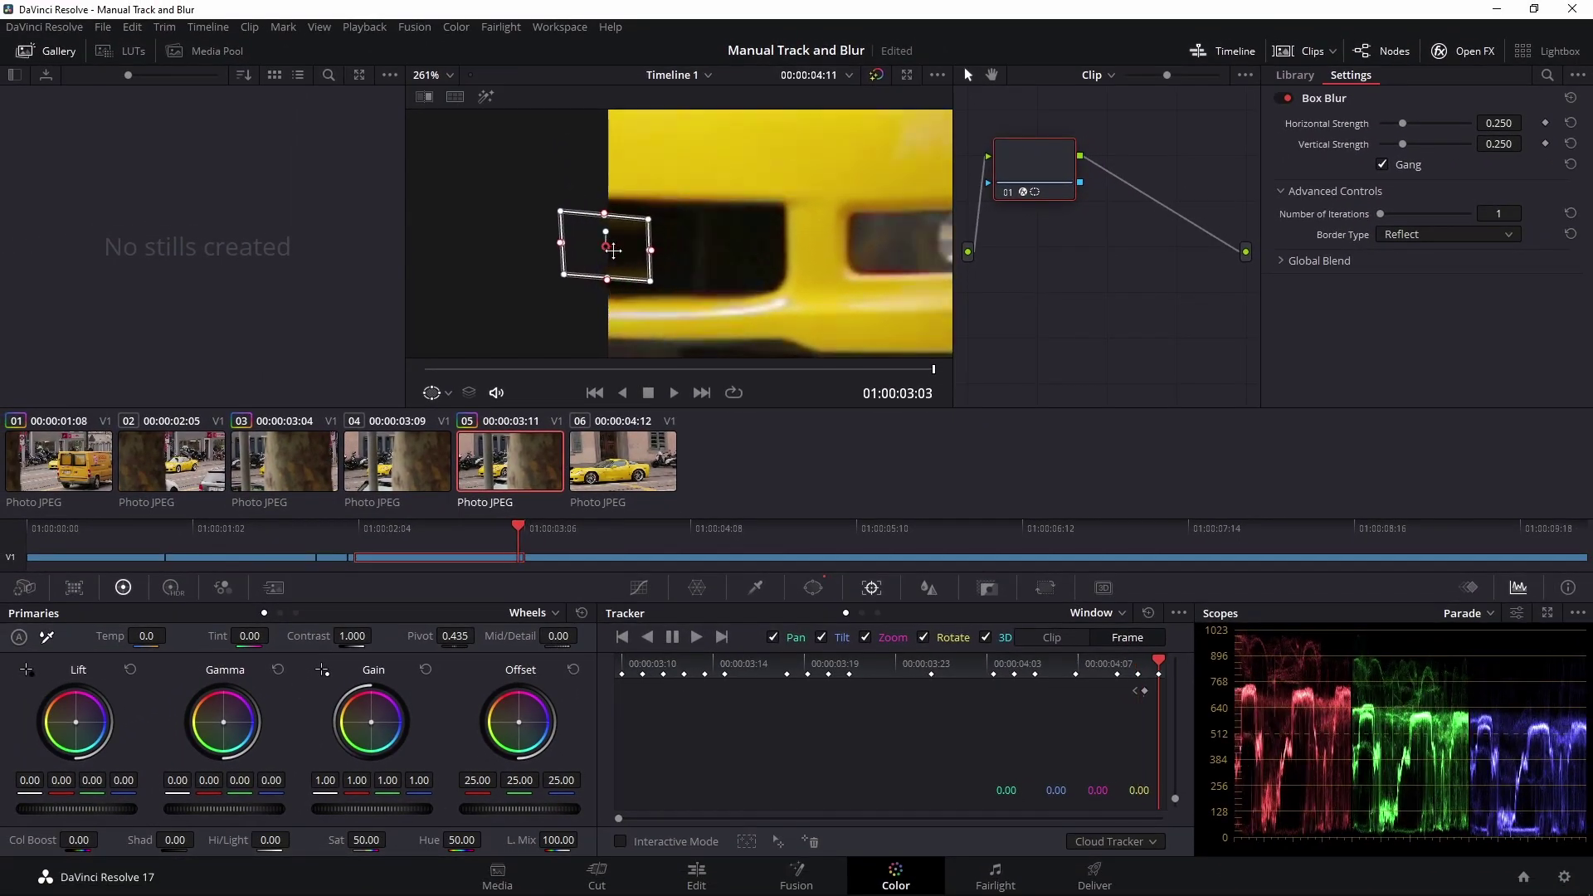
key("Right")
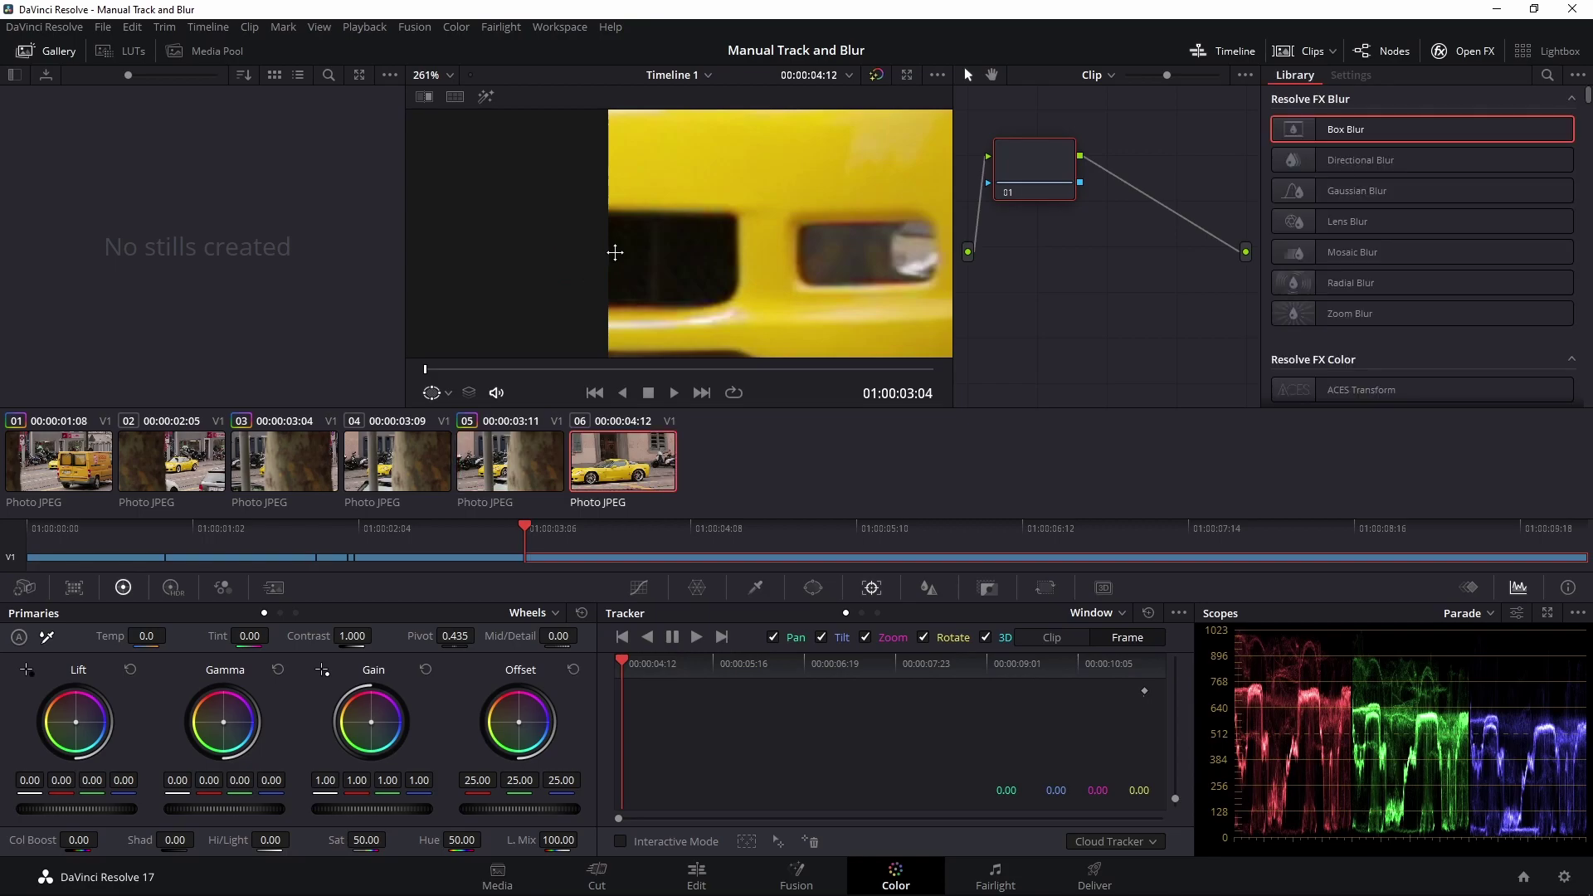
Review the blurred segments by playing the timeline full screen from its start on the Edit page.
left_click(697, 878)
left_click_drag(1106, 505, 1087, 508)
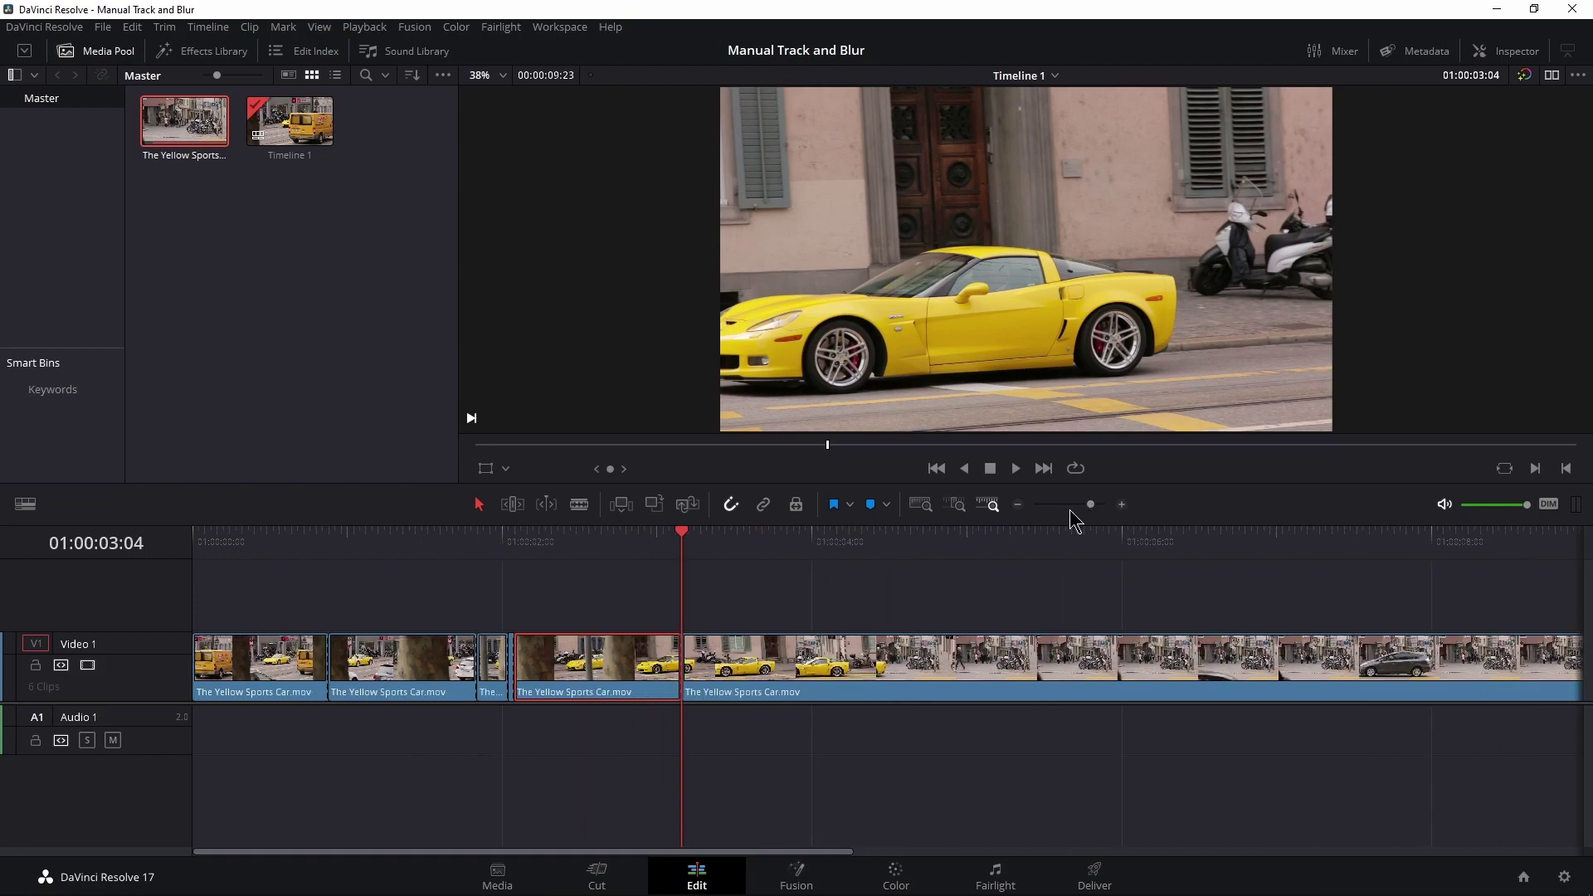
left_click_drag(591, 553, 159, 558)
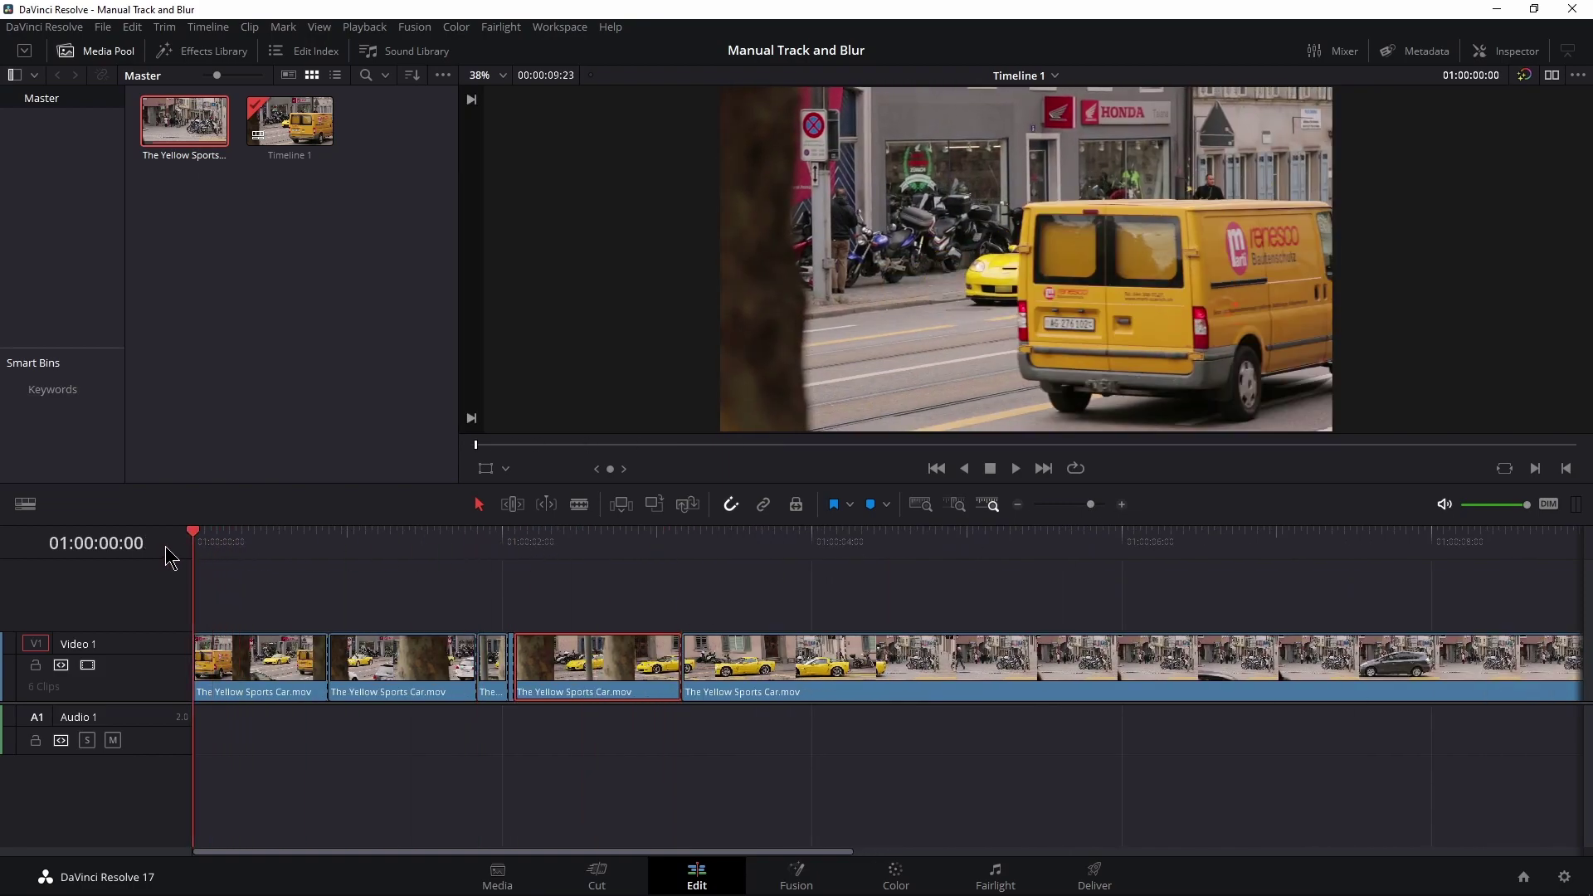
key("ctrl+f")
key("ctrl+f")
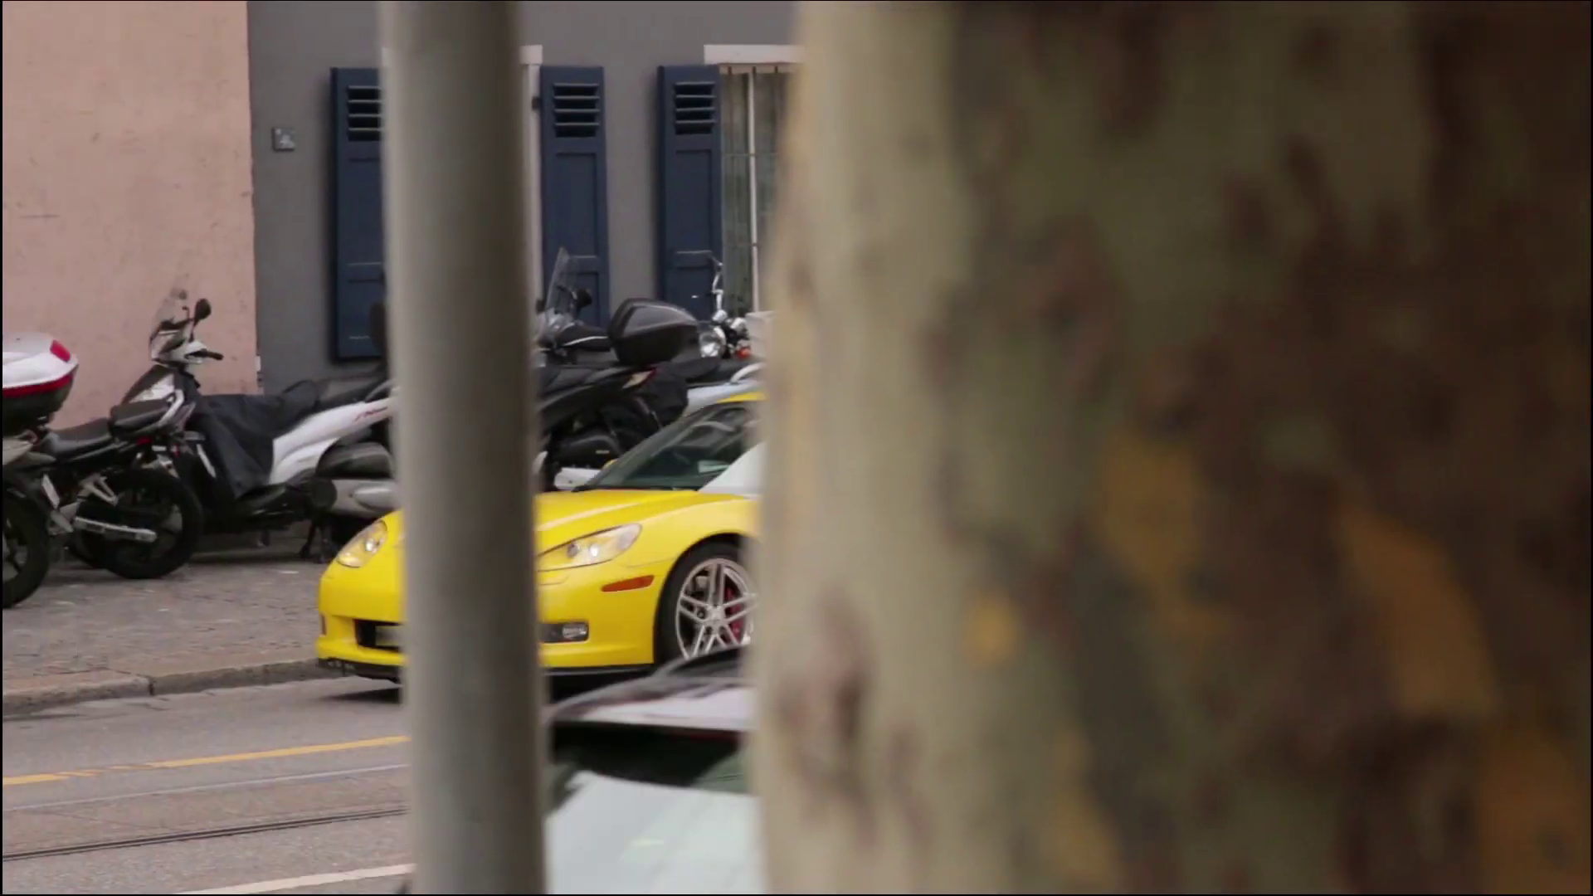
key("ctrl+f")
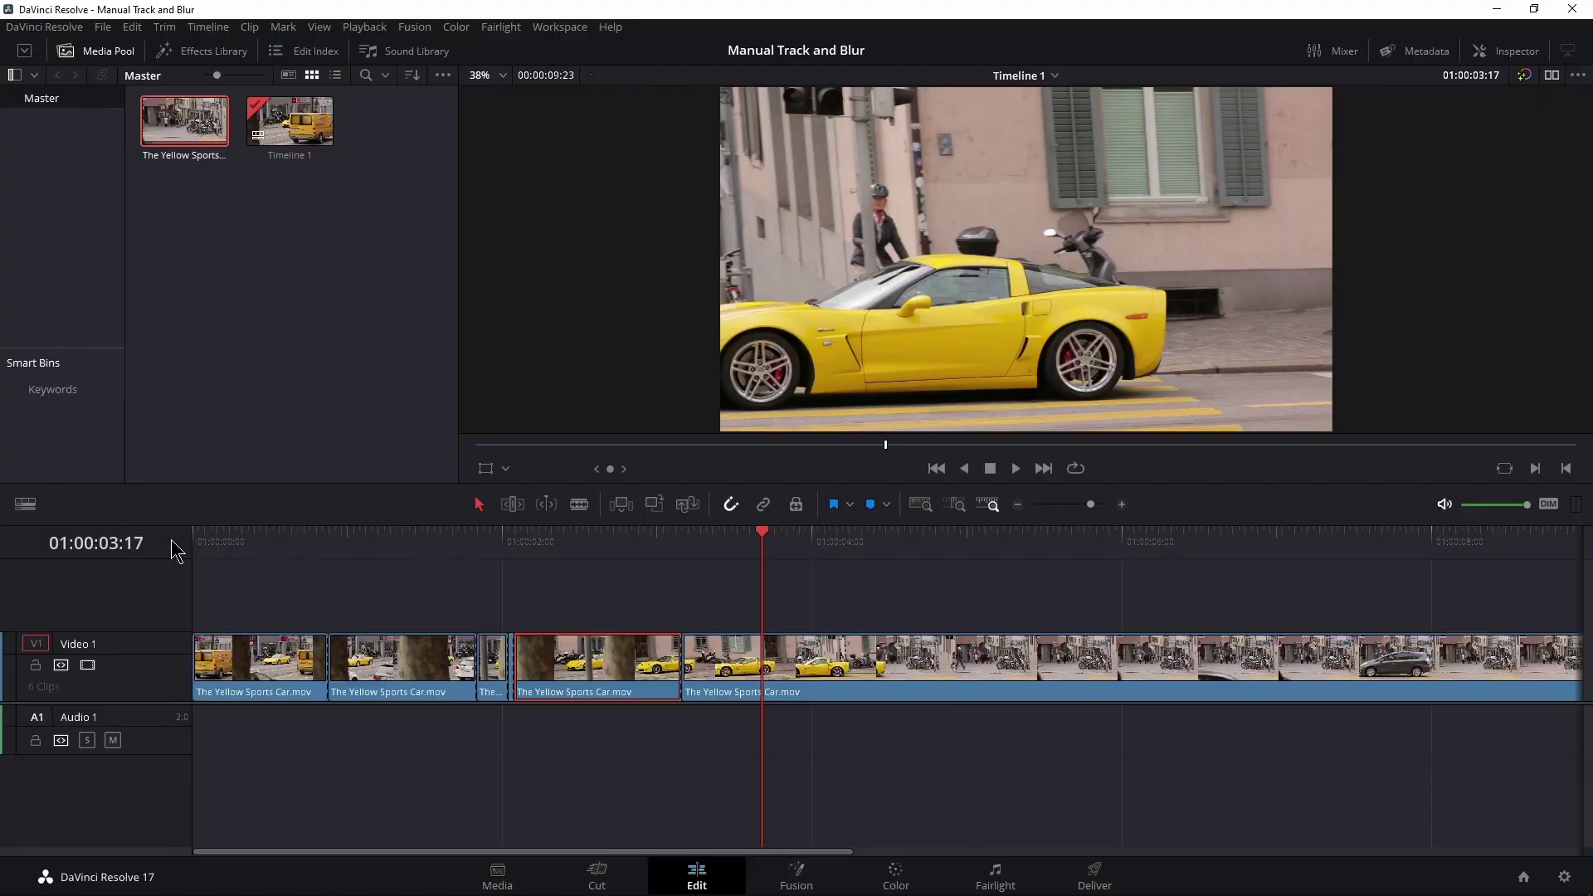
Enlarge the timeline view and examine the footage on both sides of the edit between the first and second segments.
left_click(304, 540)
left_click_drag(1090, 505, 1100, 504)
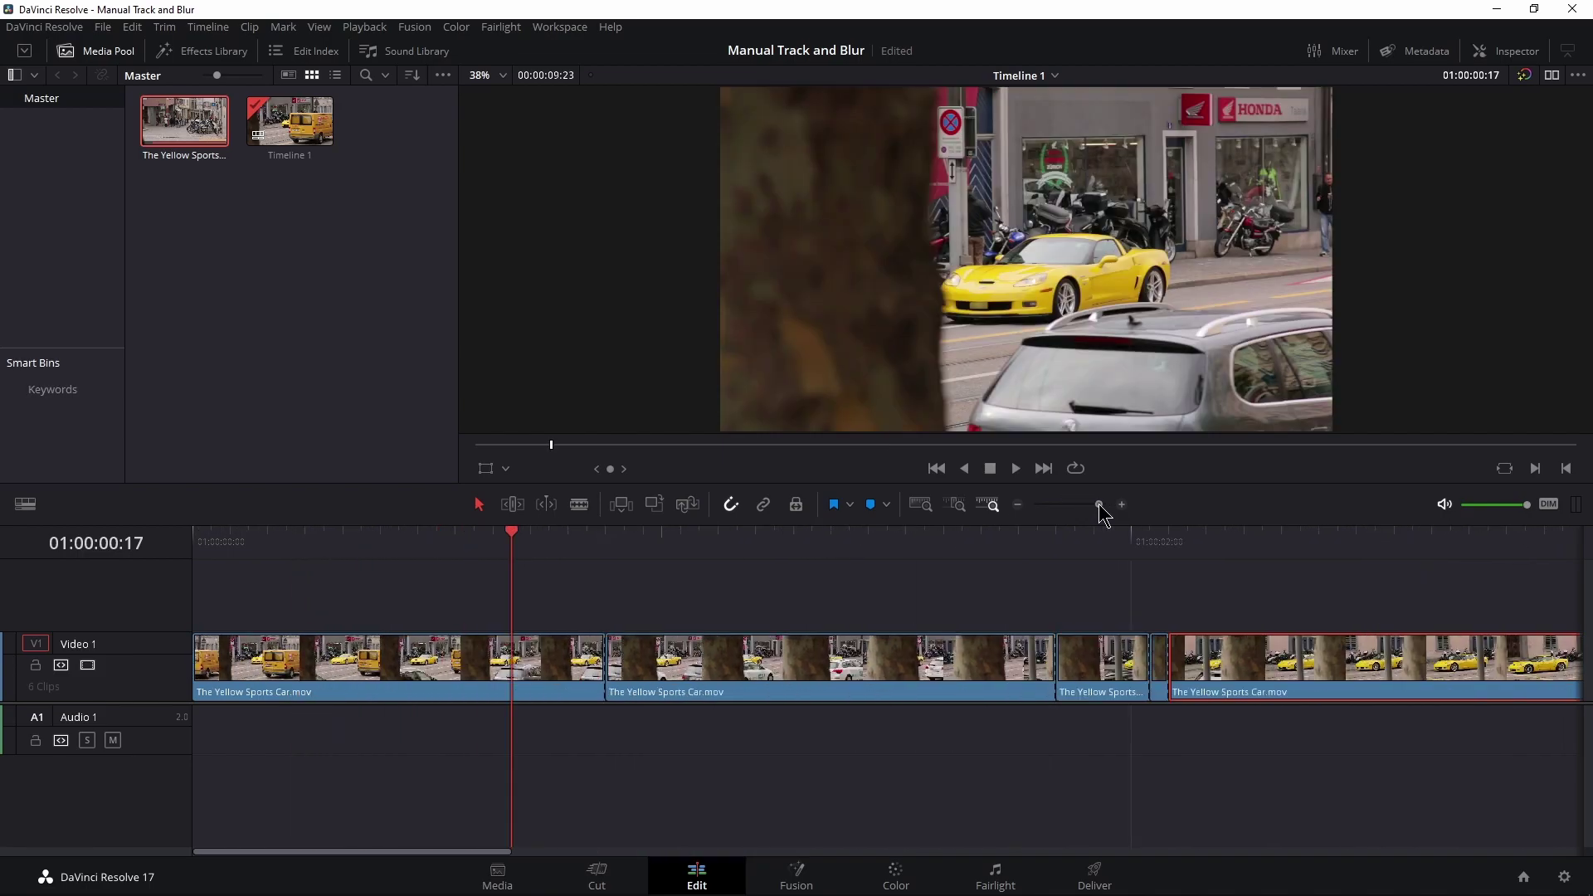
left_click(593, 544)
left_click(710, 650)
left_click(554, 674)
left_click_drag(605, 538, 737, 537)
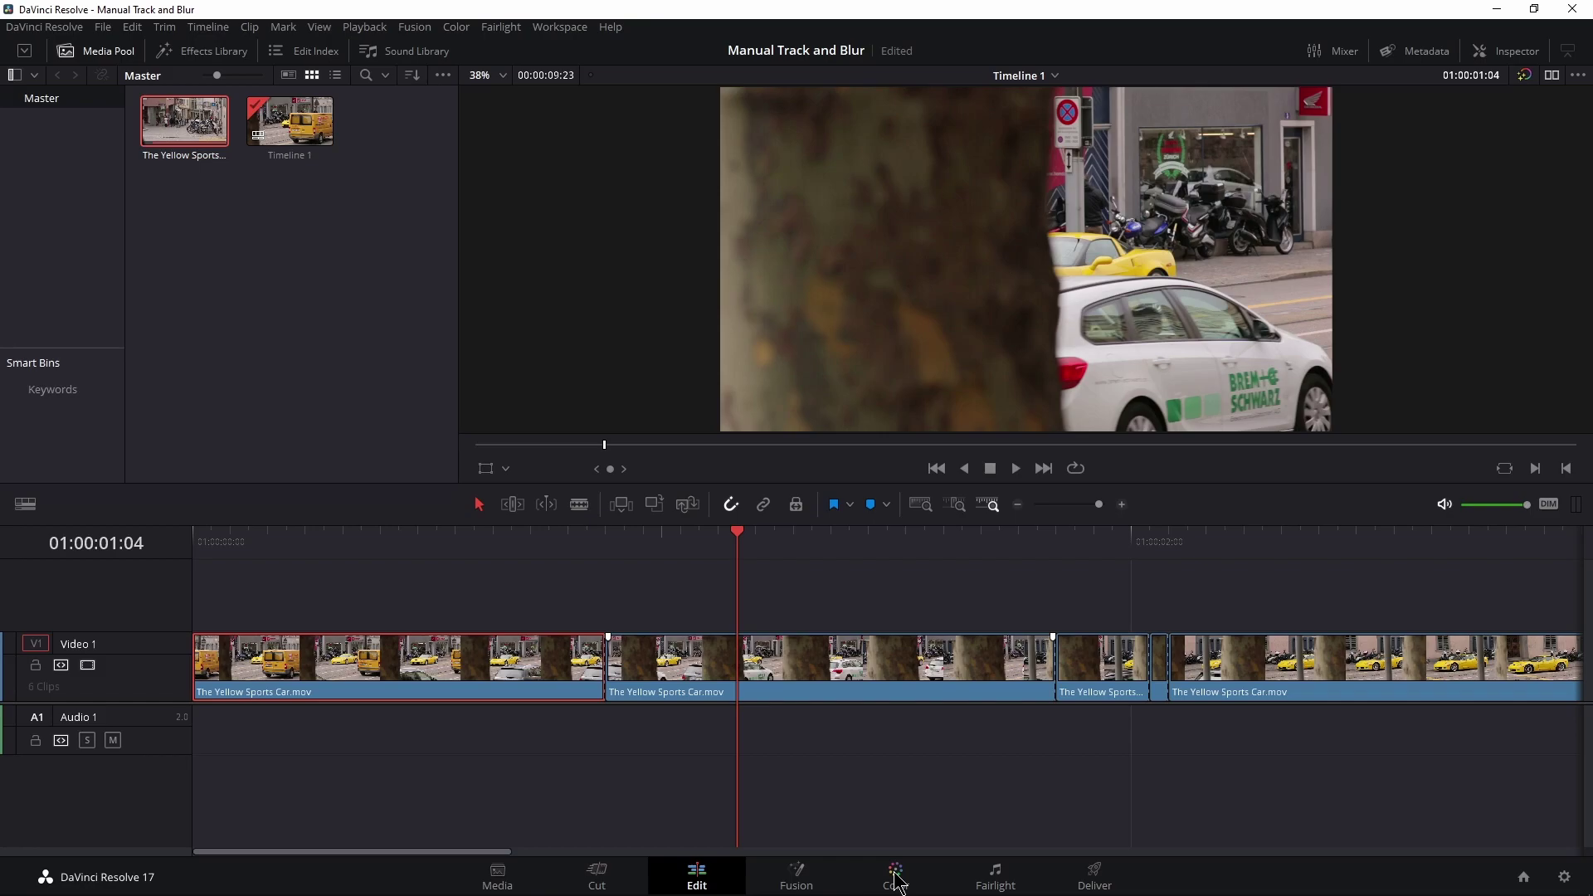
Select the second segment at 01:00:01:03, inspect its node on the Color page and return to the Edit page.
left_click(605, 539)
left_click(532, 544)
left_click_drag(535, 549, 720, 585)
left_click(809, 664)
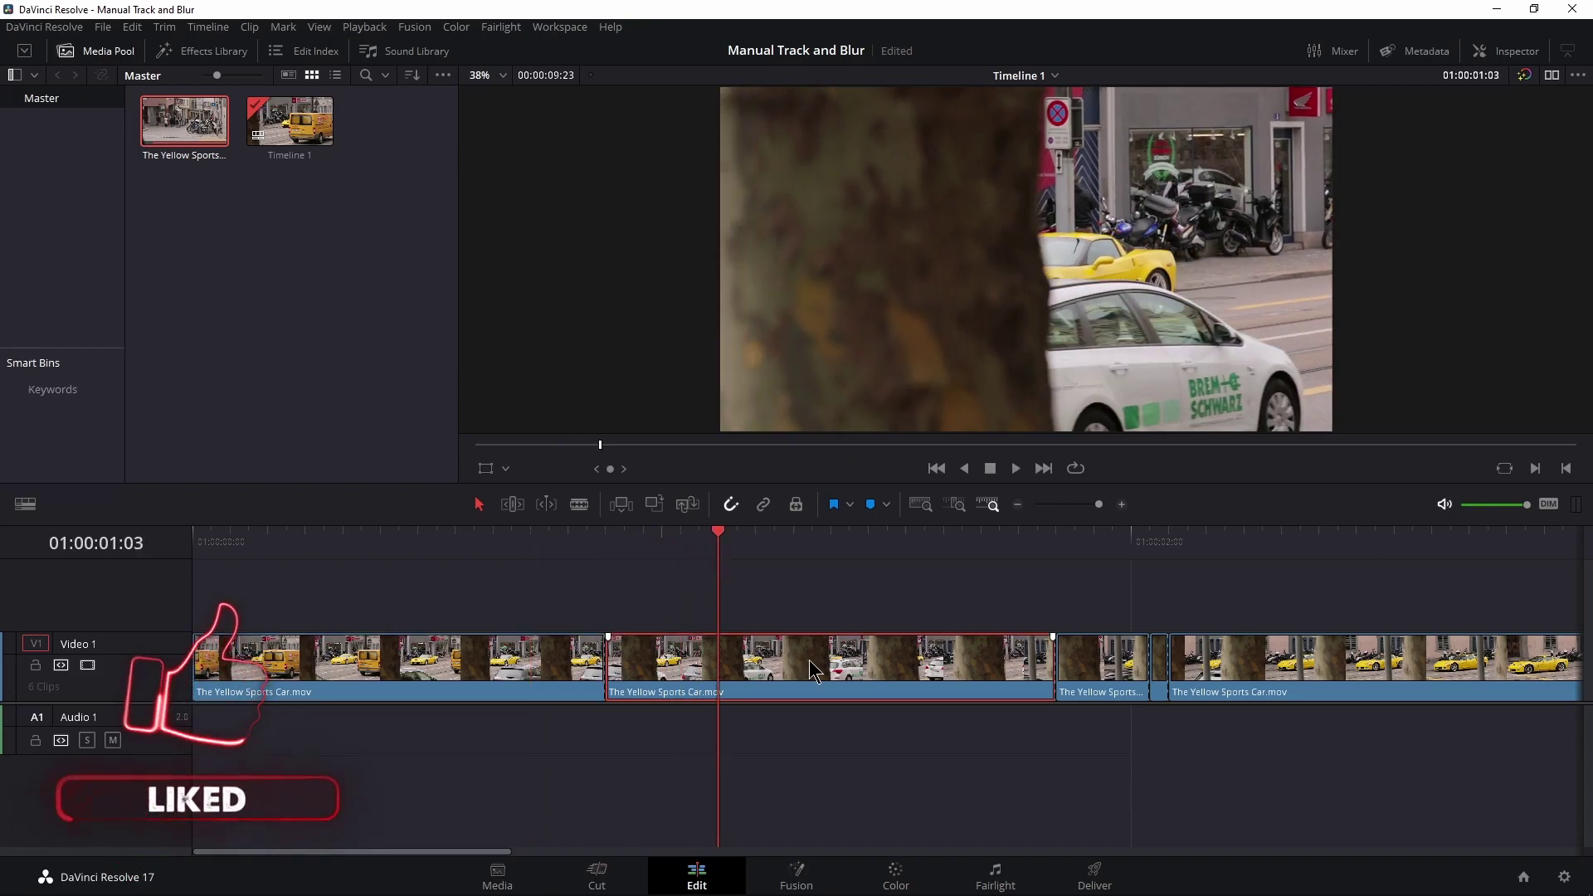
left_click(920, 876)
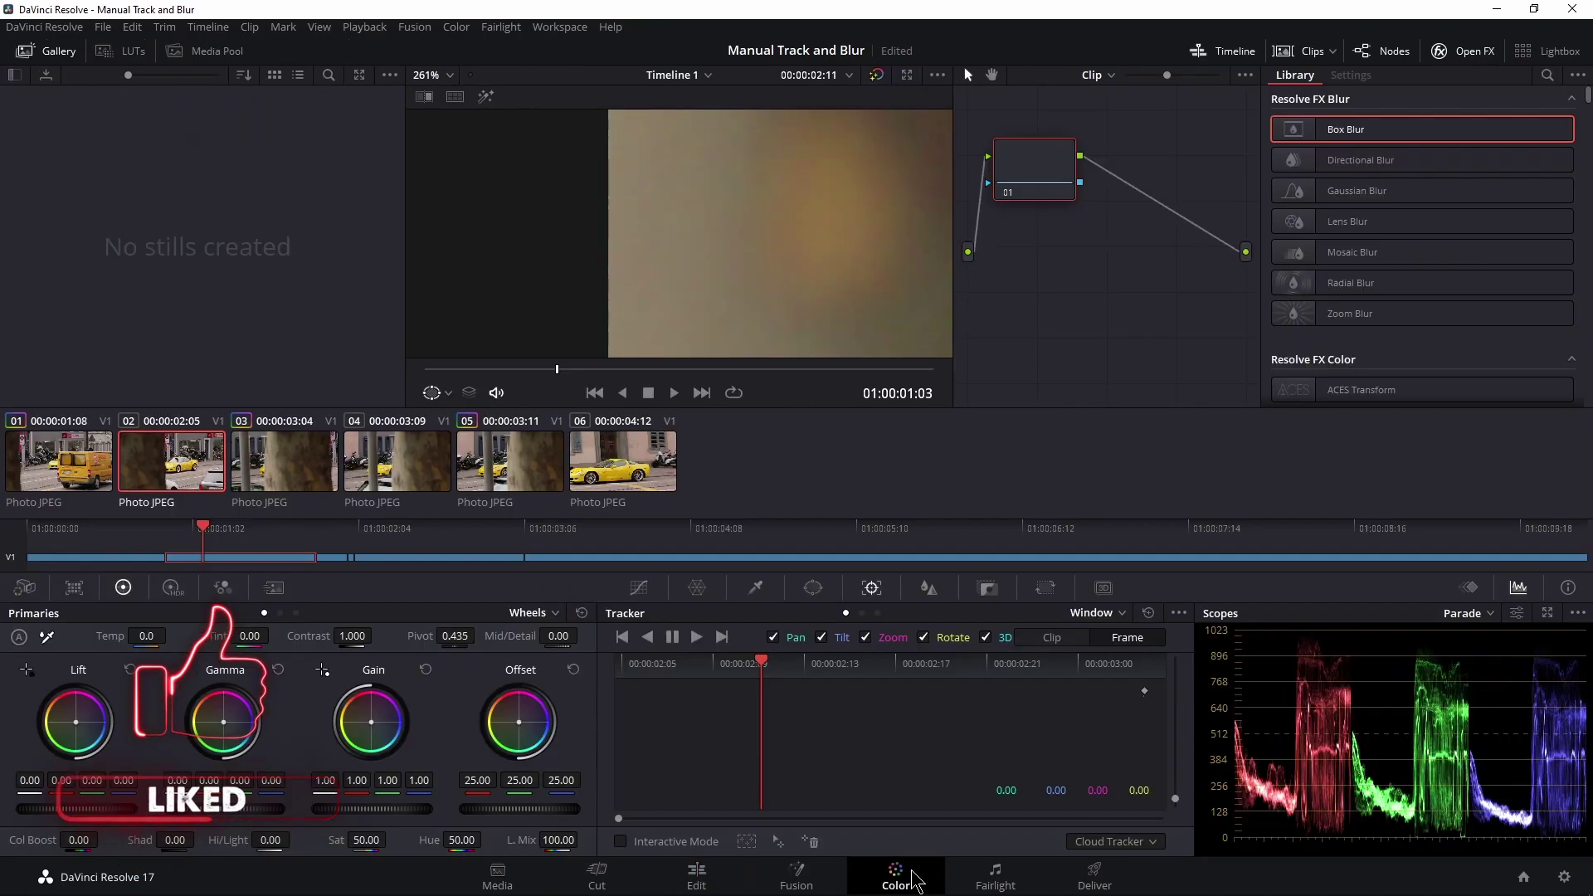
left_click(695, 882)
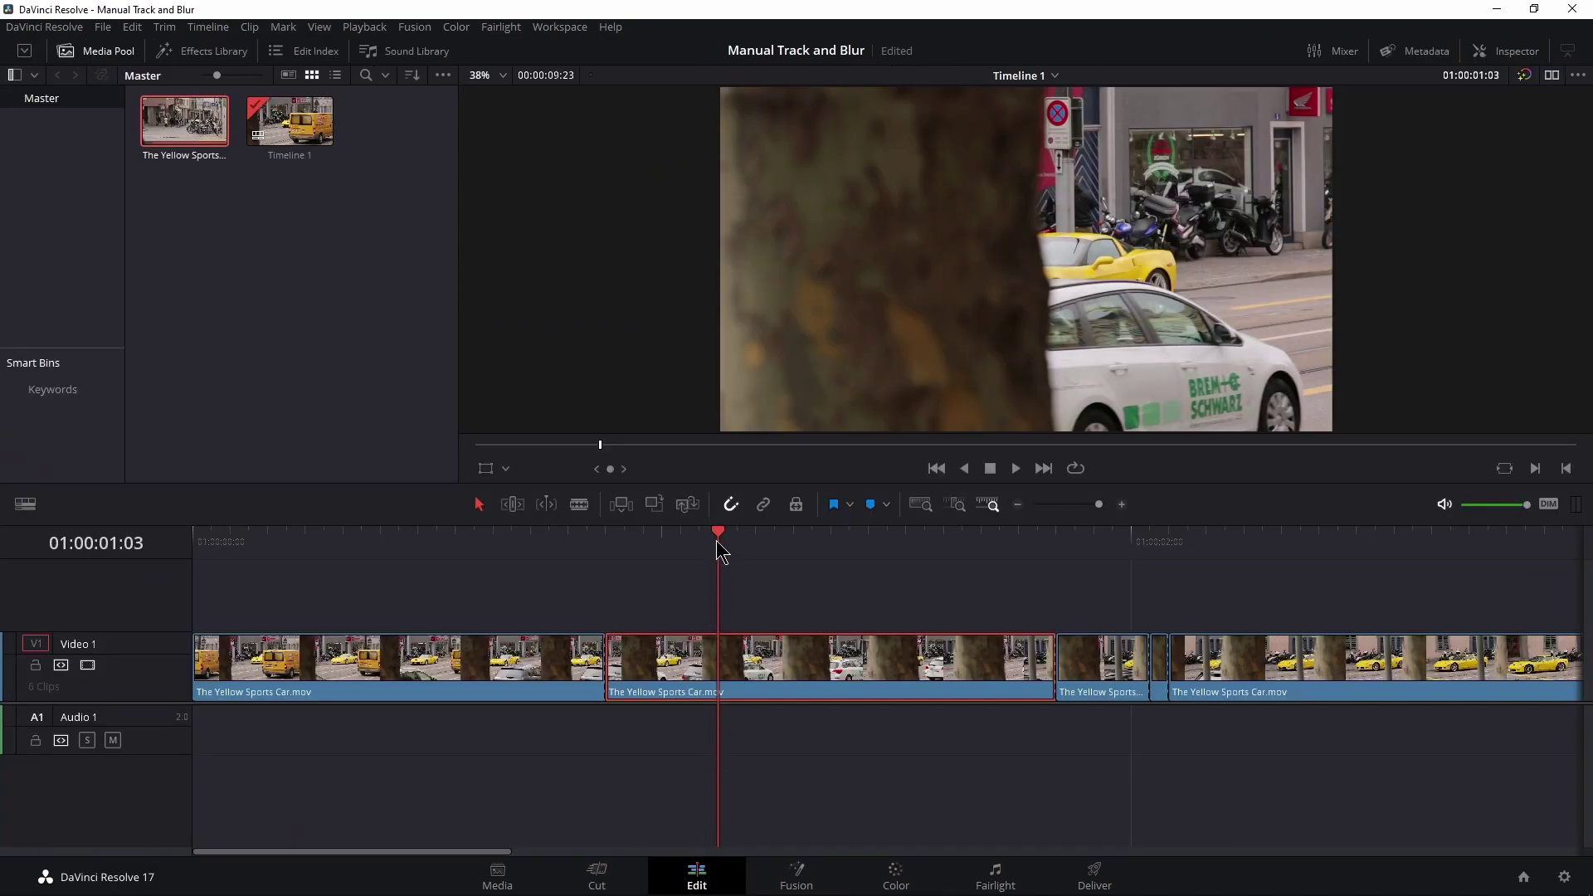
Play the footage full screen to check it, split the final clip at about 01:00:07:00 and select the part after the cut.
key("space")
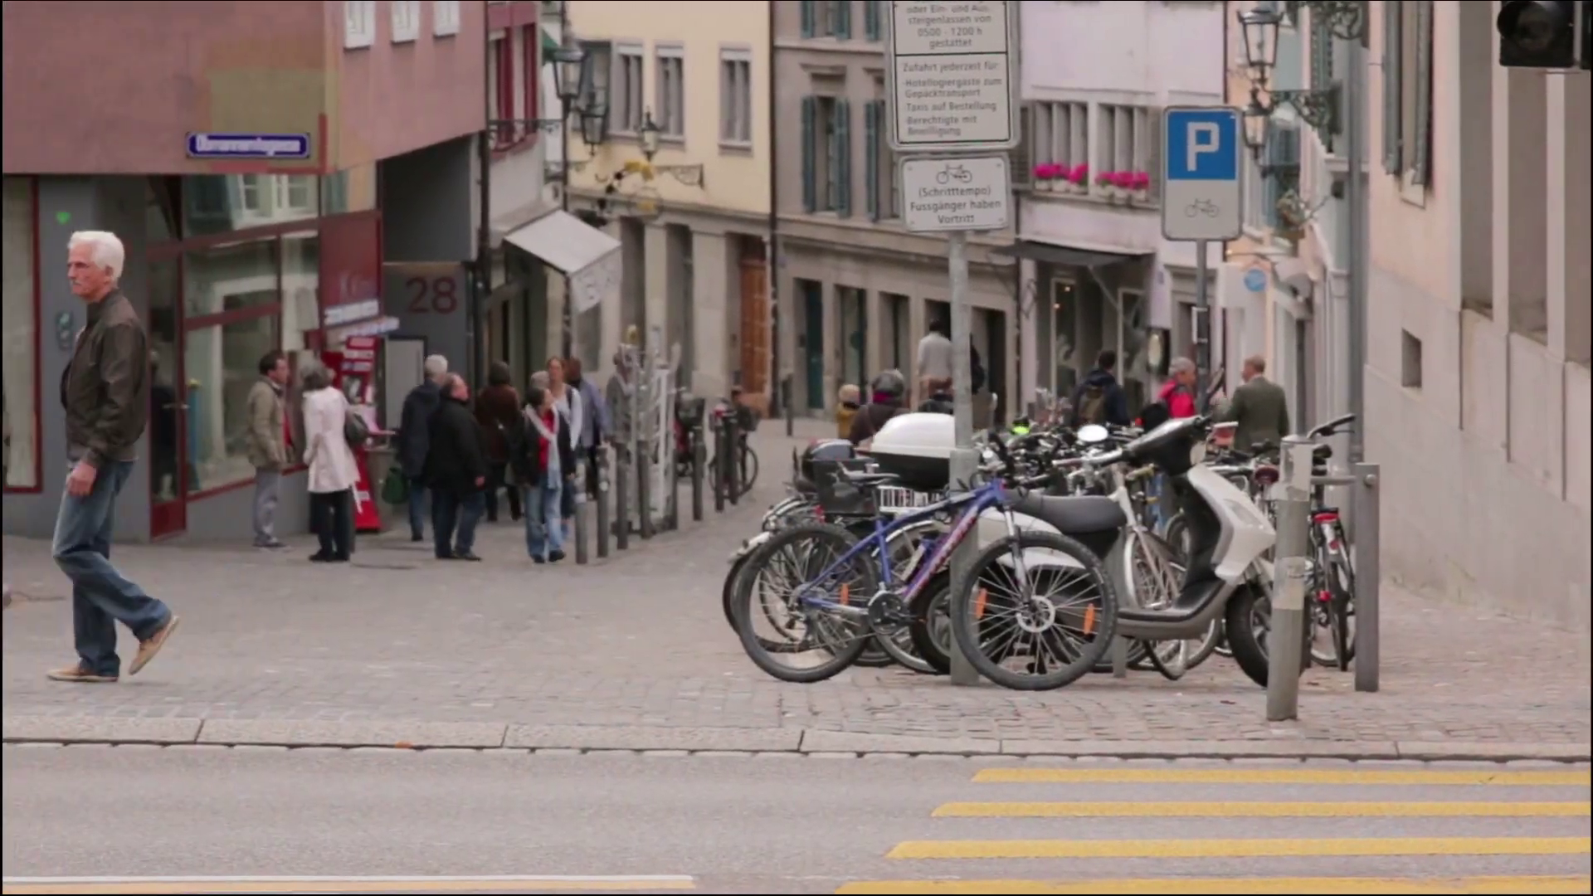
key("Escape")
left_click_drag(504, 540, 611, 544)
key("ctrl+b")
left_click(628, 676)
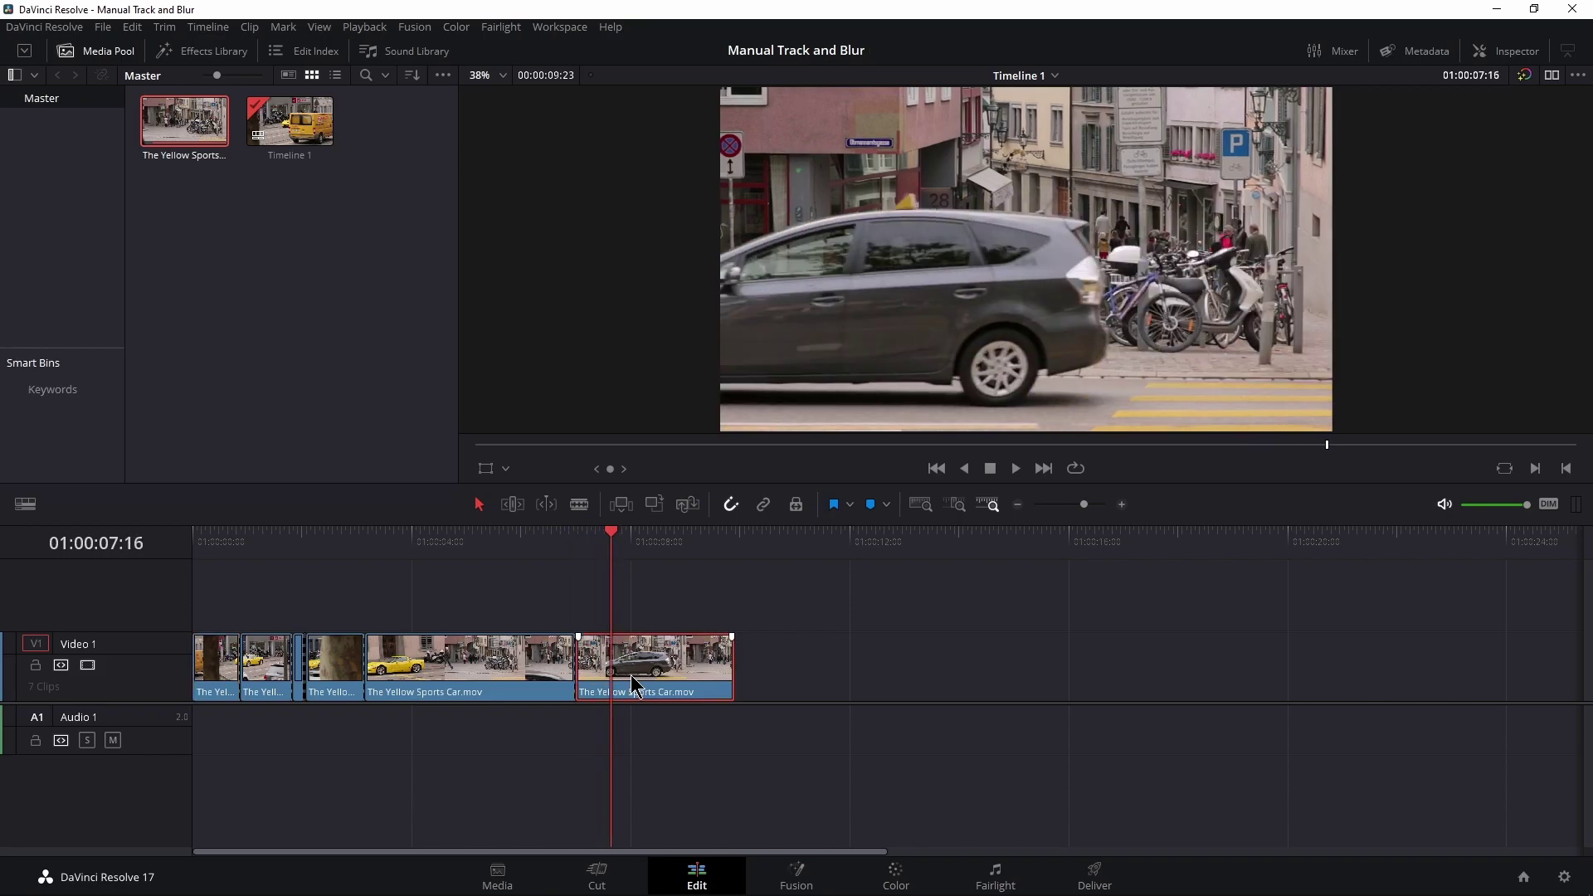
On the Color page, add a circular window at the start of the last segment and reduce its size to about 20.
left_click(897, 878)
left_click_drag(726, 679, 619, 668)
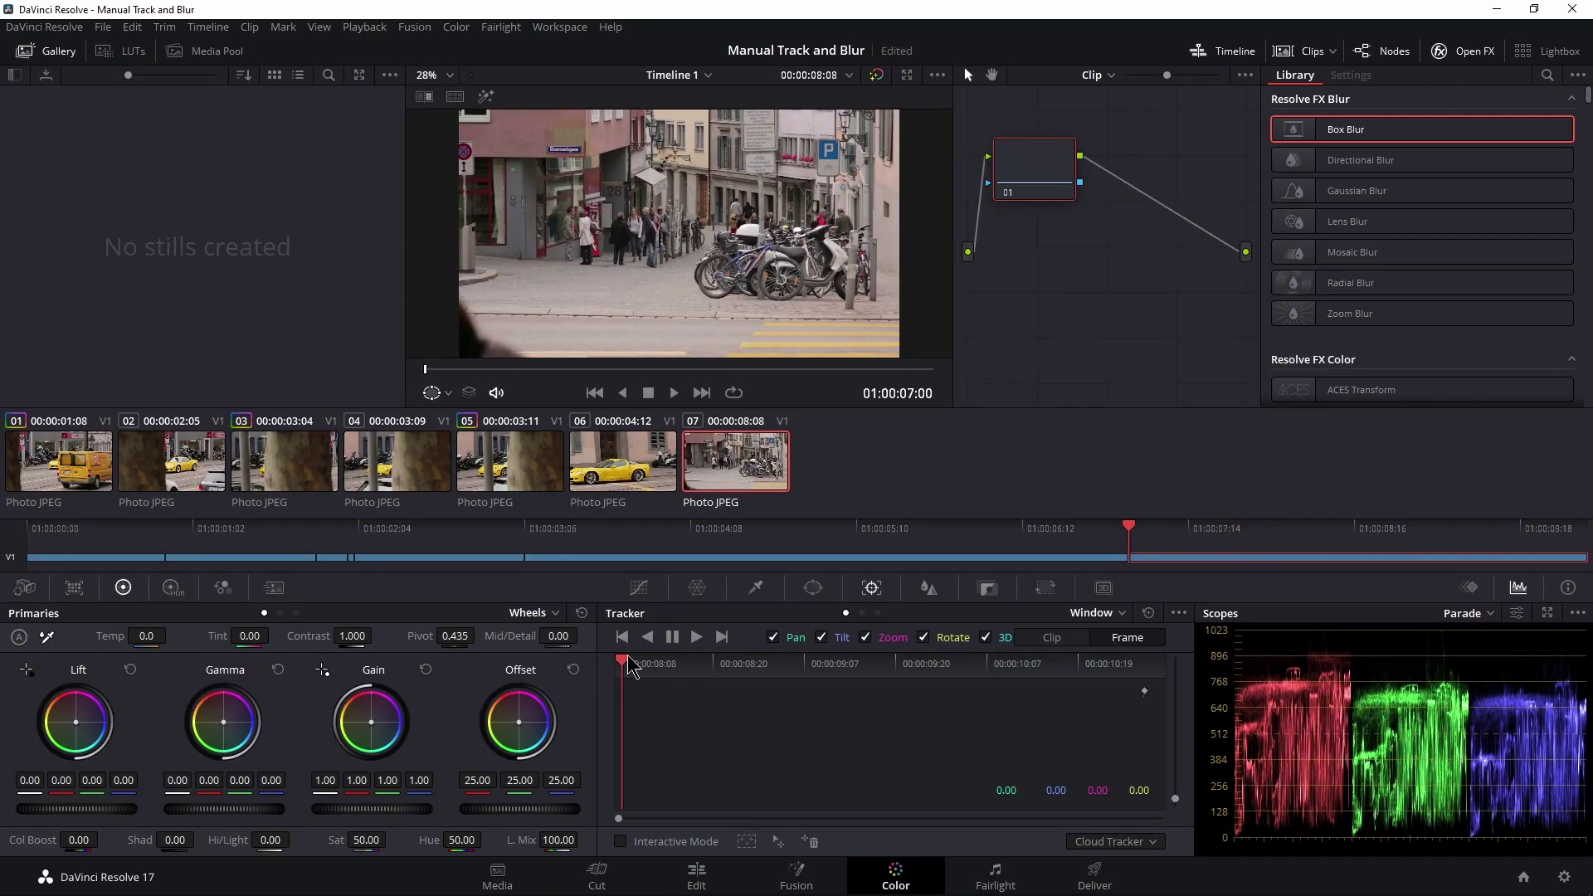
left_click(814, 588)
scroll(660, 735, "down", 1)
scroll(660, 735, "up", 1)
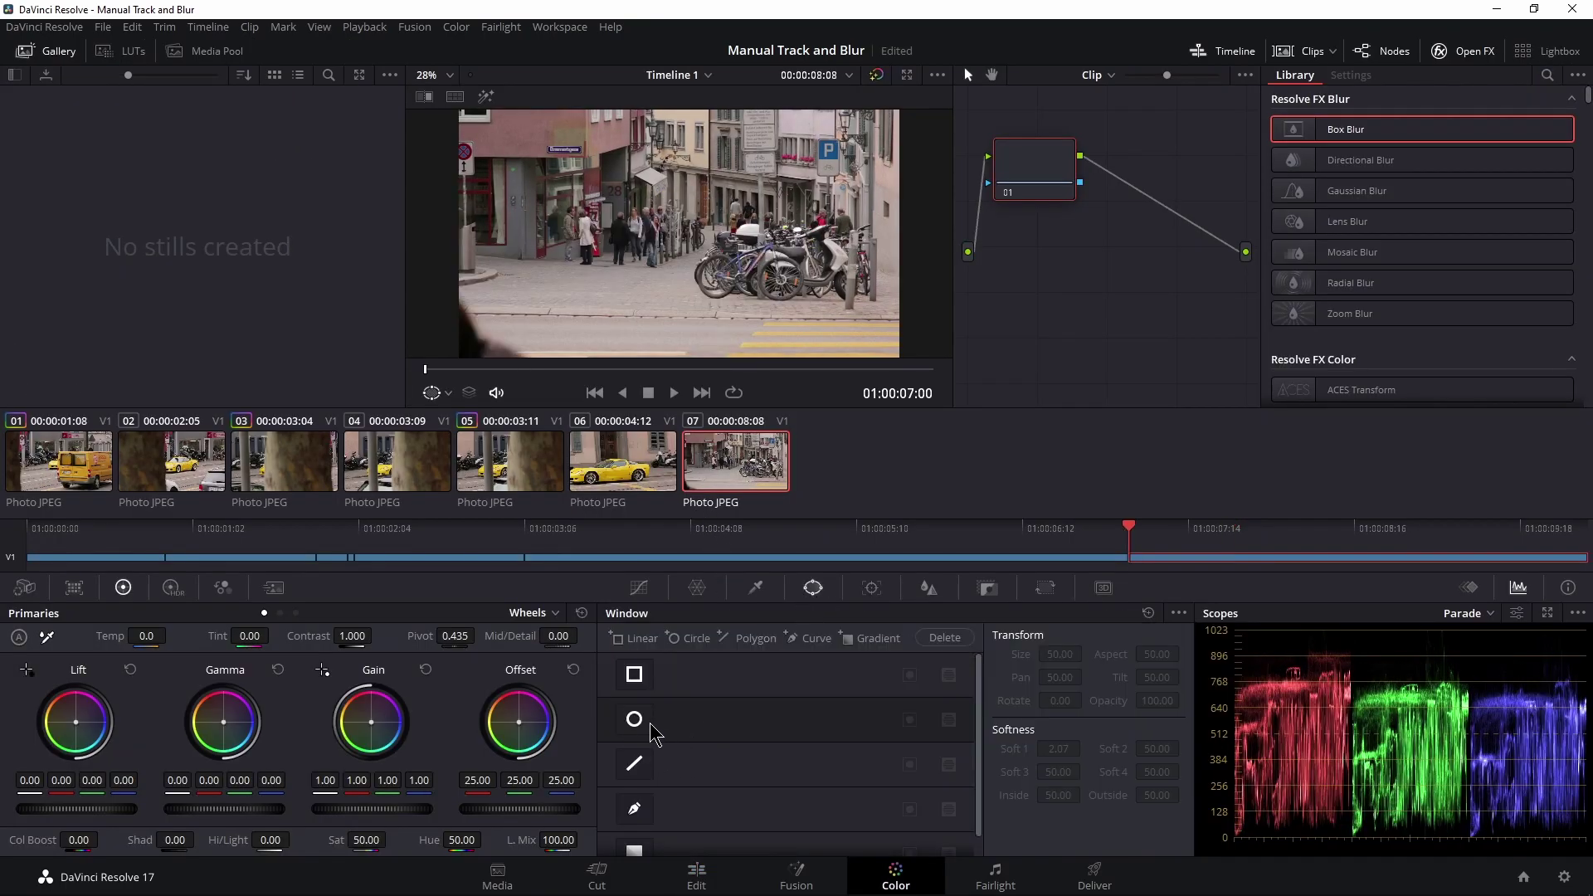
left_click(635, 720)
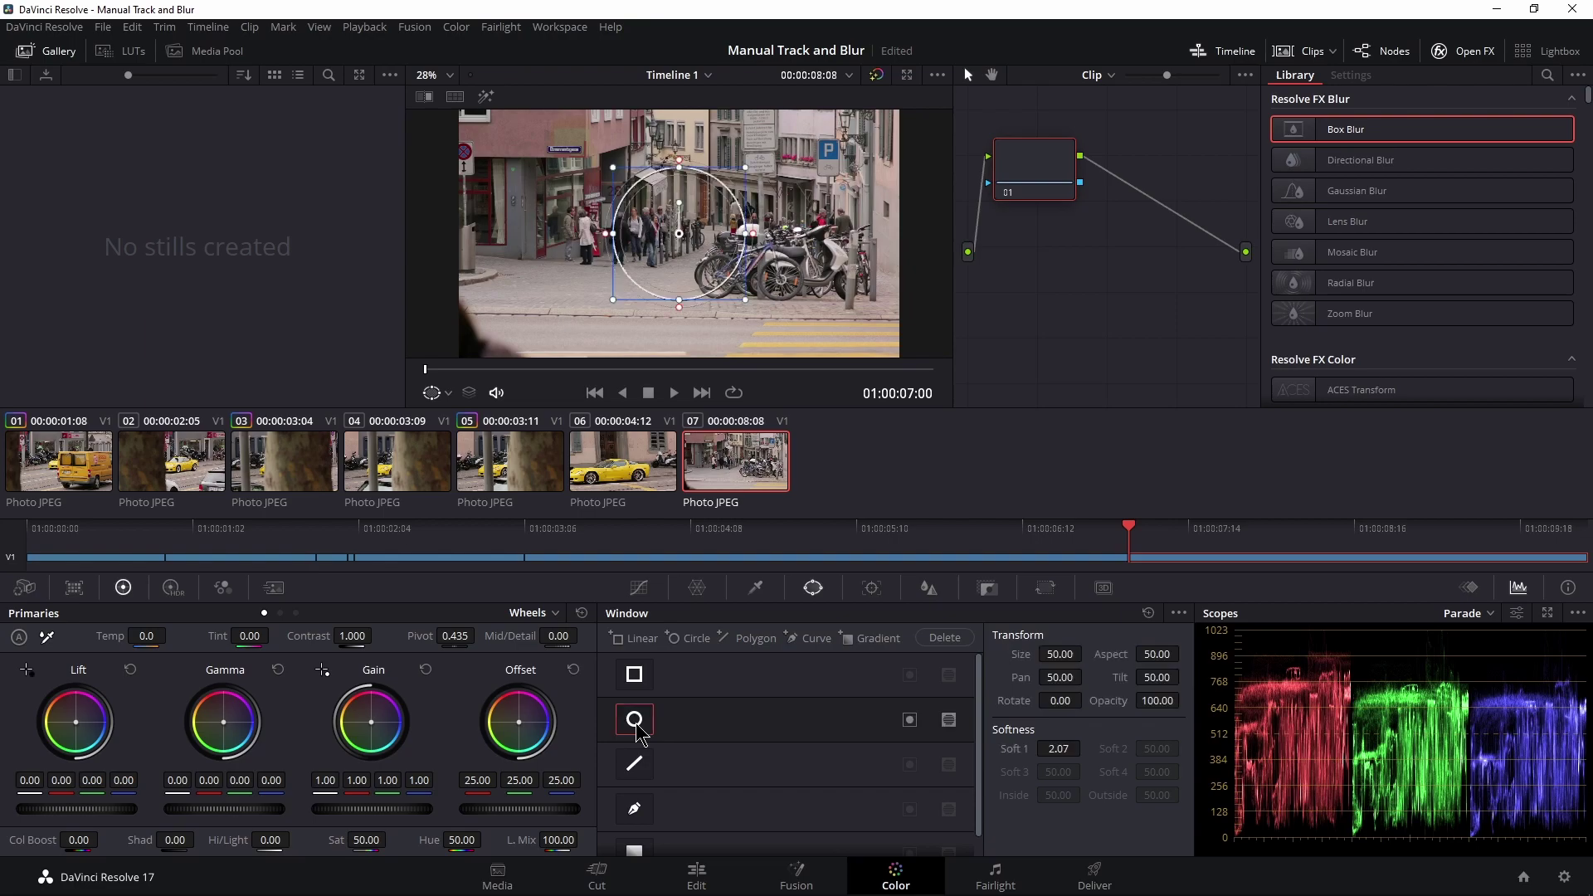
left_click_drag(1067, 655, 996, 655)
scroll(685, 263, "up", 3)
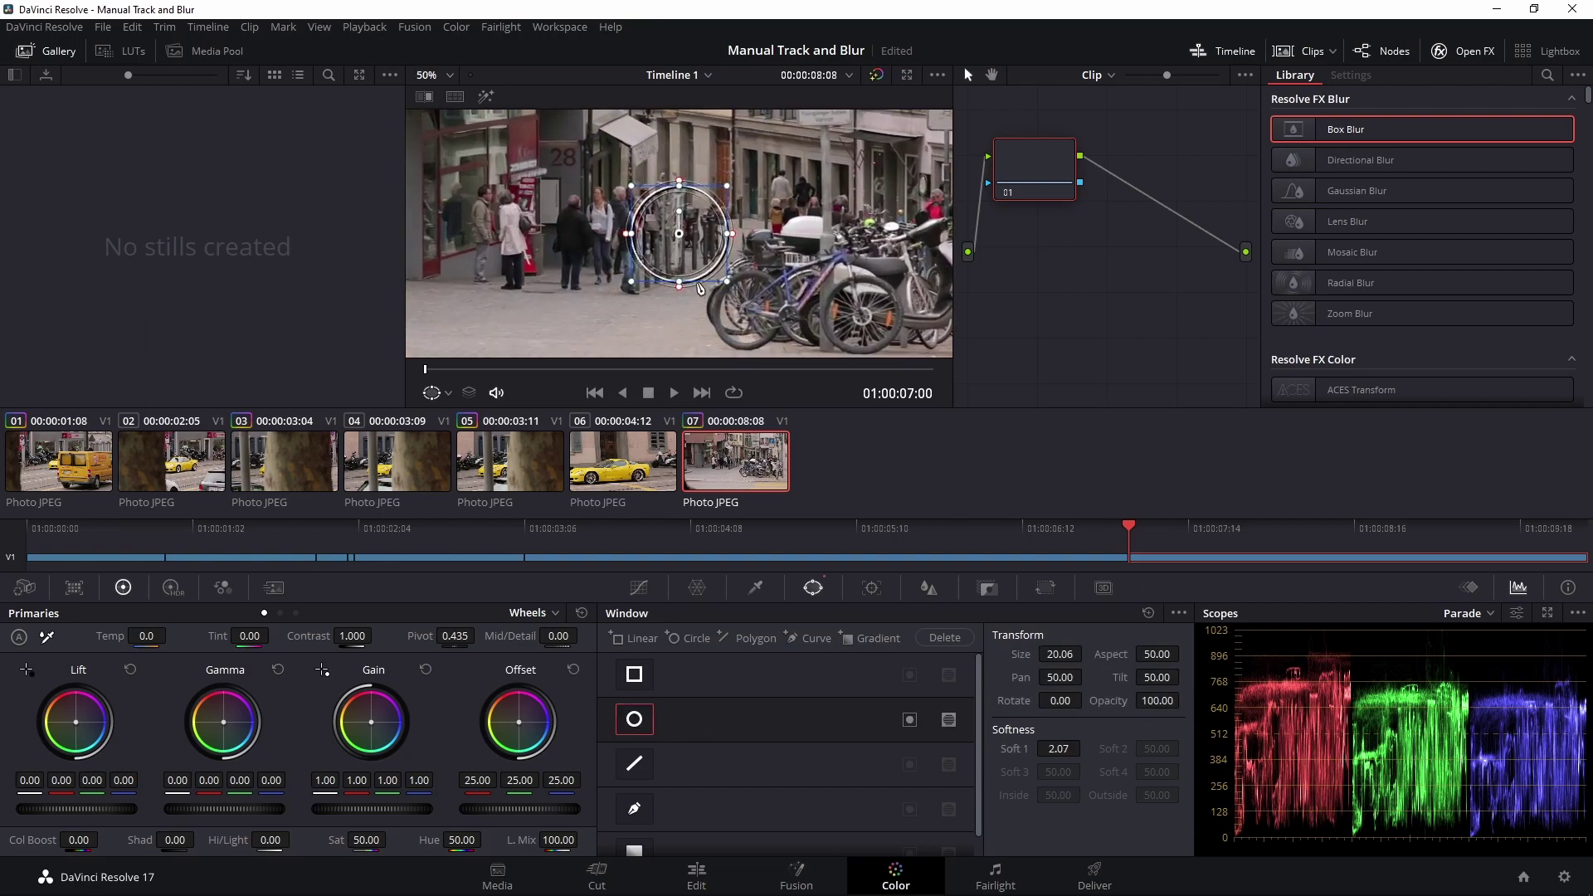
Fit the circular window closely over the head of the pedestrian beside the bicycles and apply Box Blur to node 01.
left_click_drag(678, 237, 630, 202)
mouse_move(1060, 655)
left_mouse_down()
mouse_move(1029, 656)
mouse_move(1116, 654)
mouse_move(1067, 654)
left_mouse_up()
left_click_drag(1302, 135, 1021, 188)
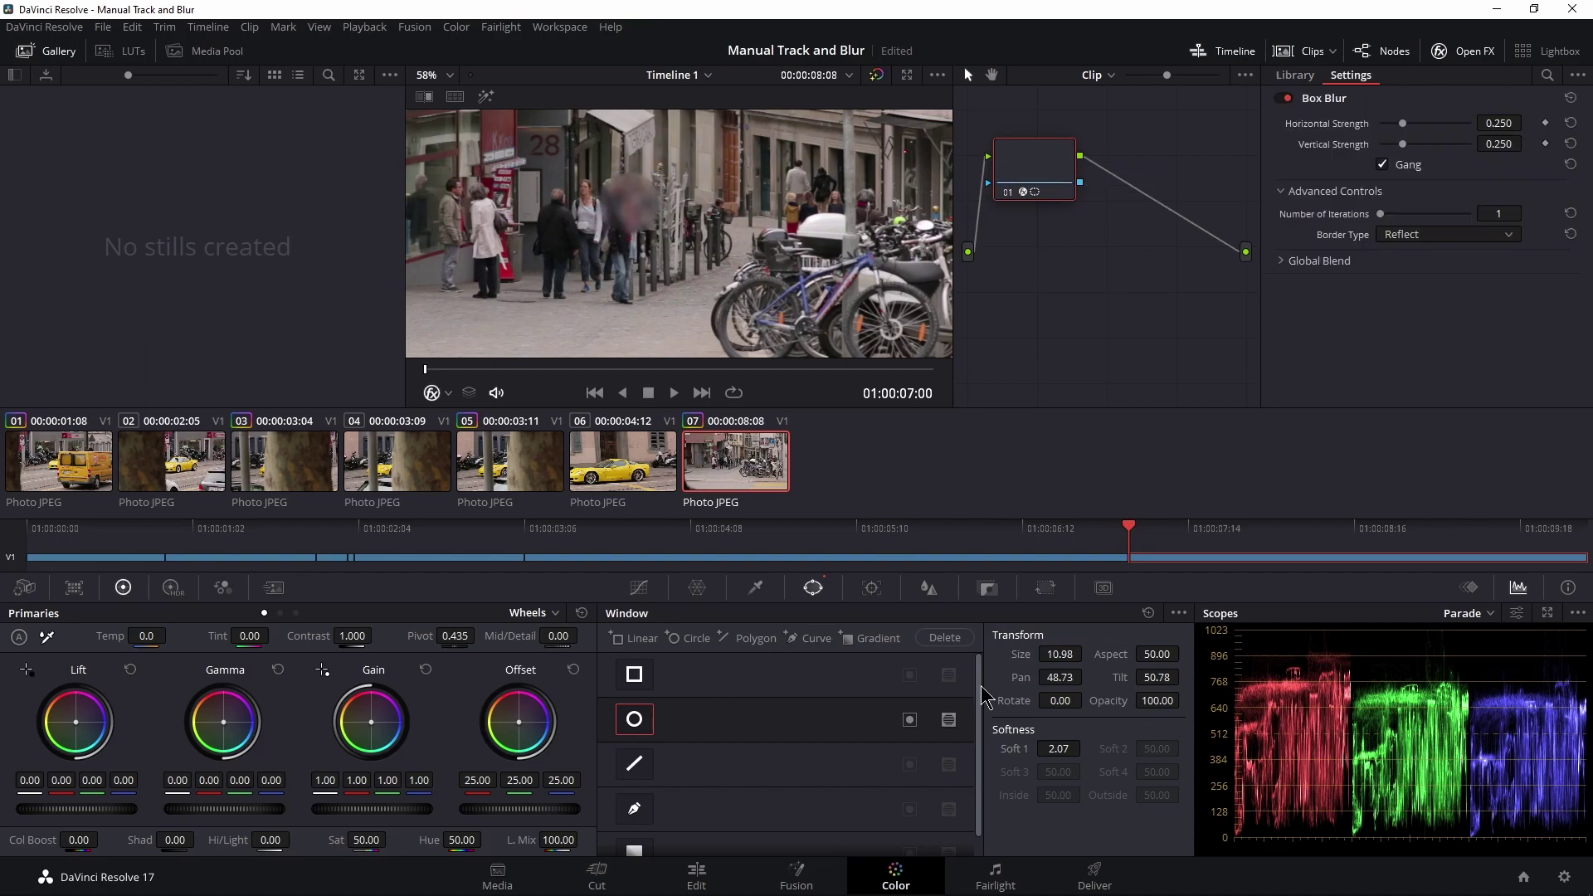
left_click_drag(1054, 658, 1087, 654)
Set the window tracker to Frame mode, play ahead and move the window left to create a position keyframe, then scrub over the movement.
left_click(871, 589)
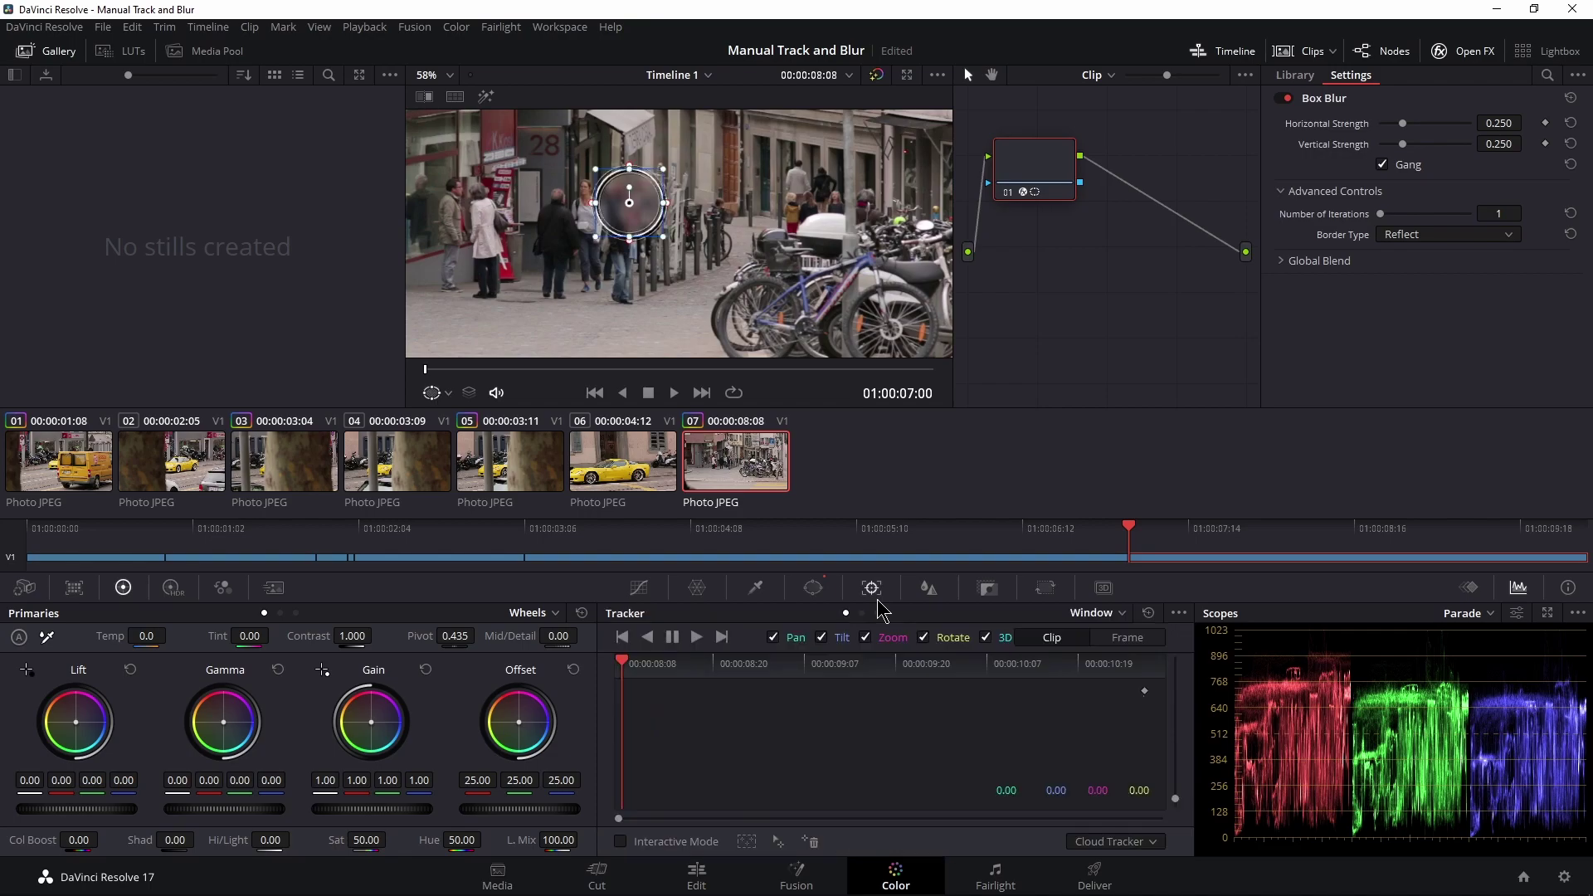
left_click(1133, 641)
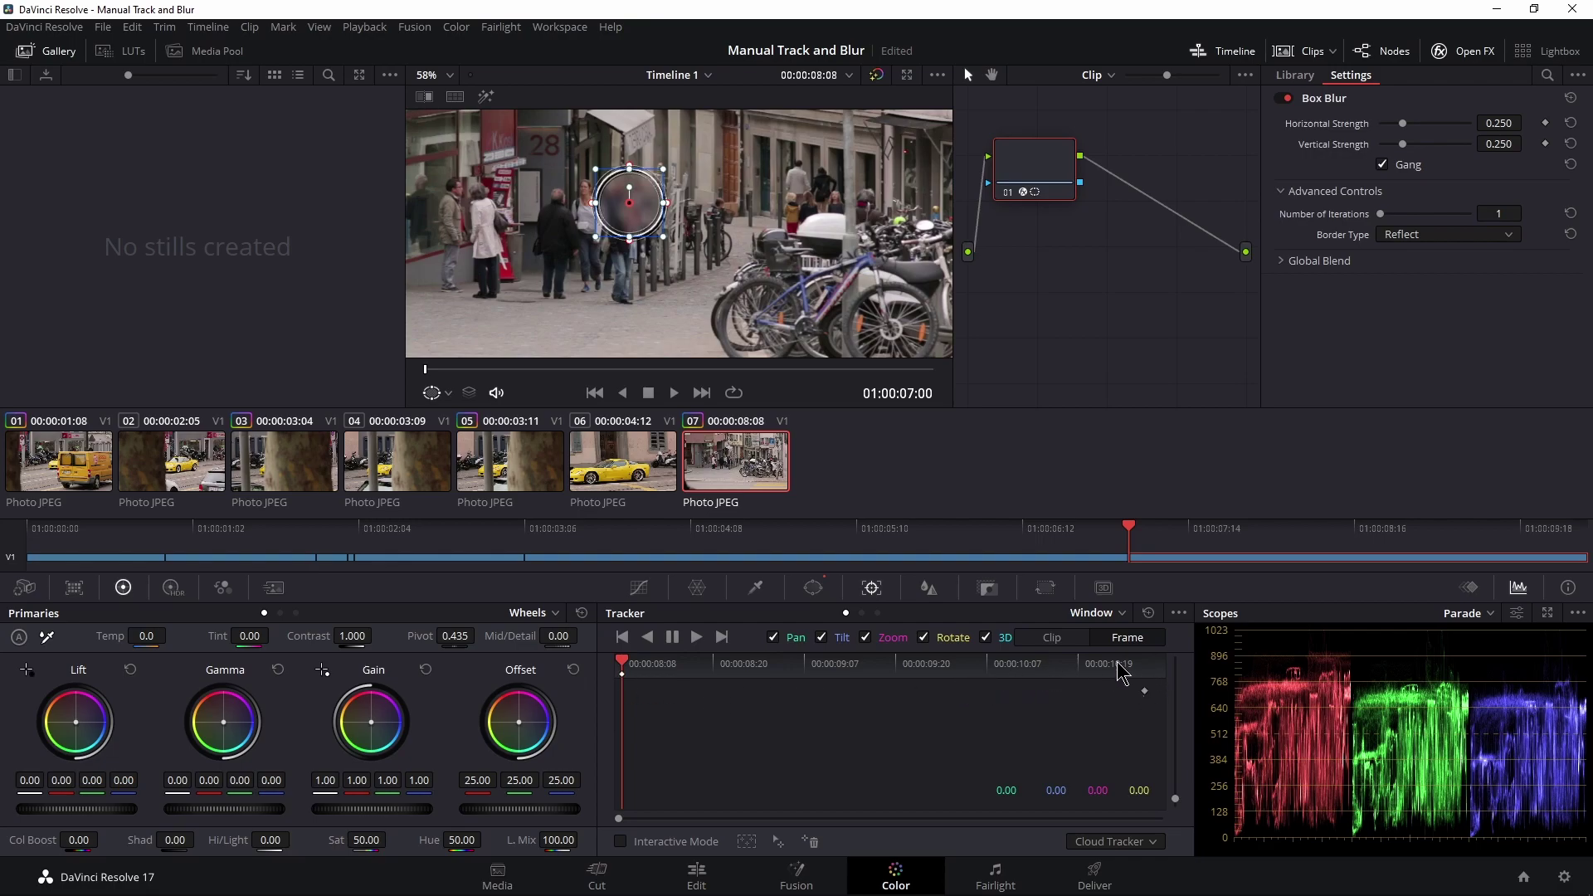
scroll(651, 203, "up", 2)
left_click_drag(688, 219, 817, 259)
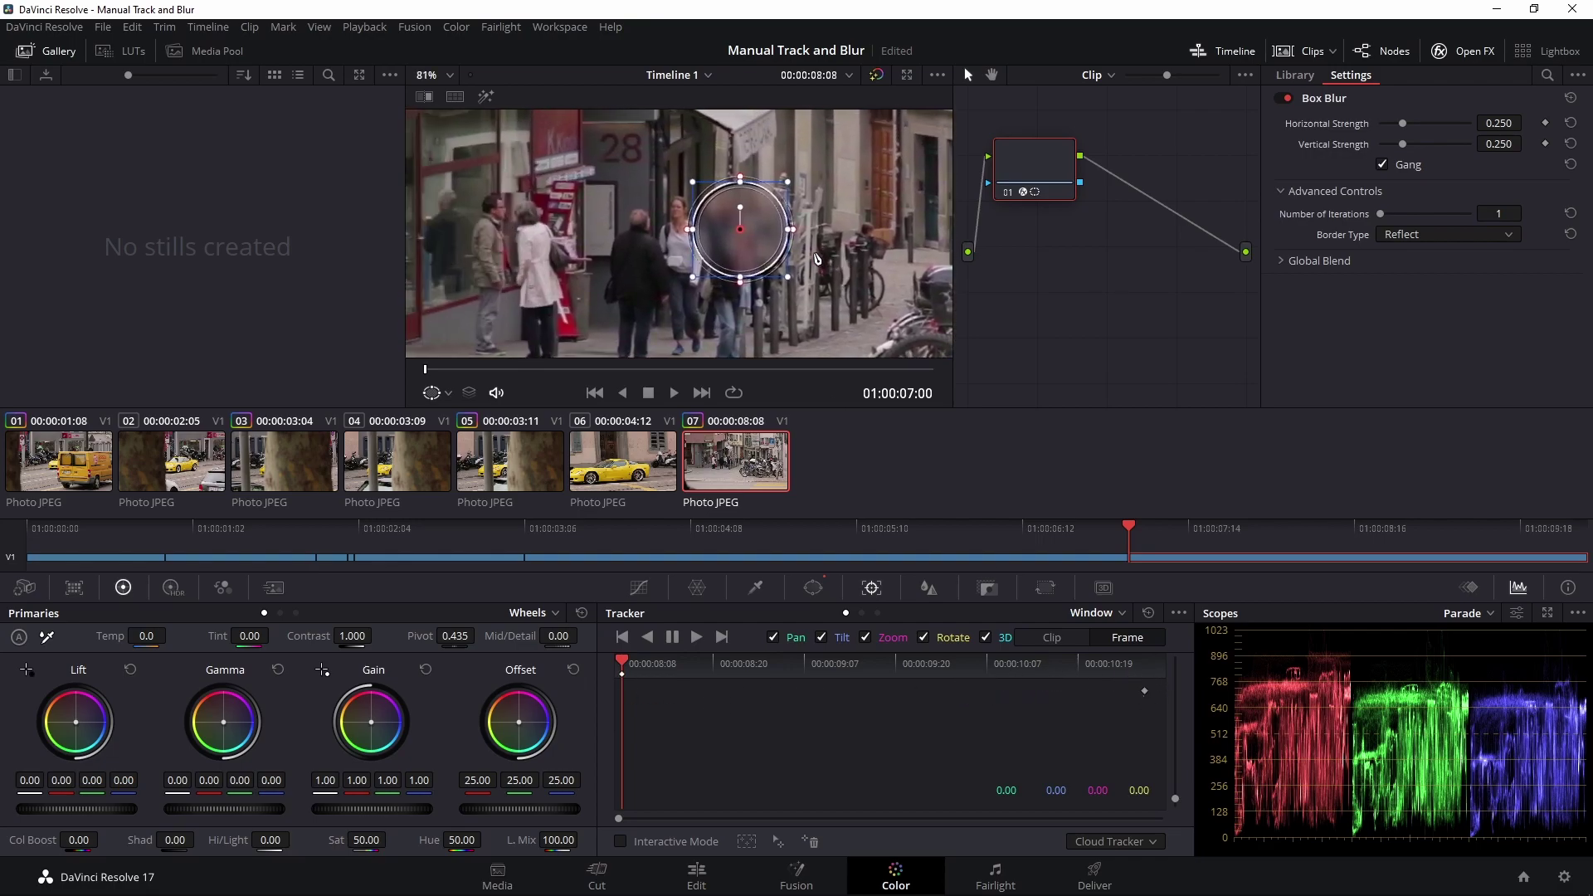
key("space")
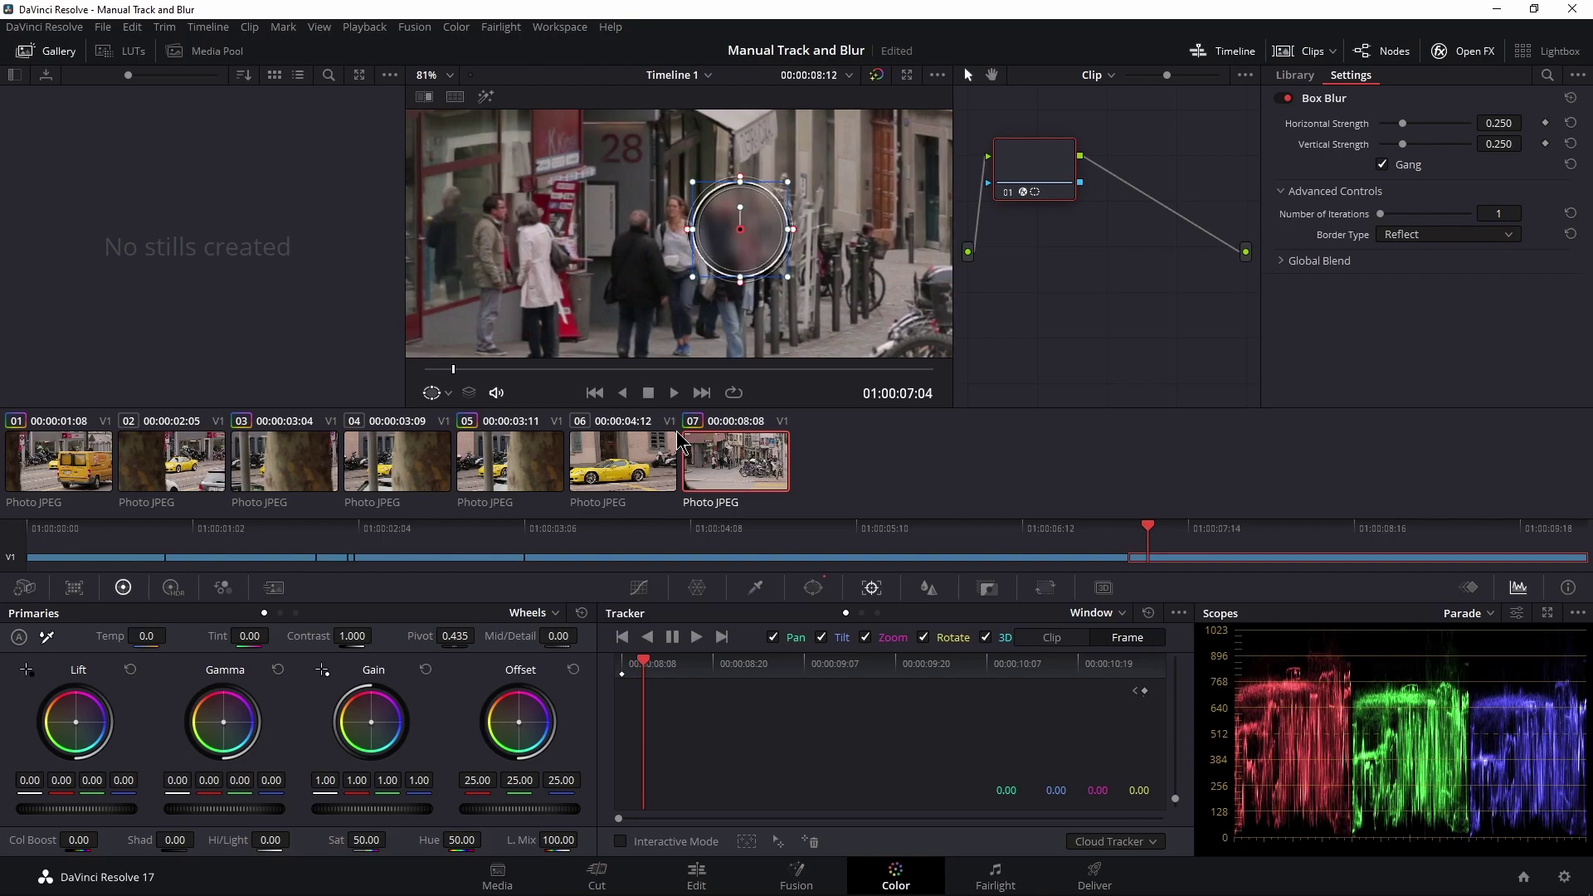
left_click_drag(740, 229, 666, 222)
left_click_drag(694, 668, 599, 666)
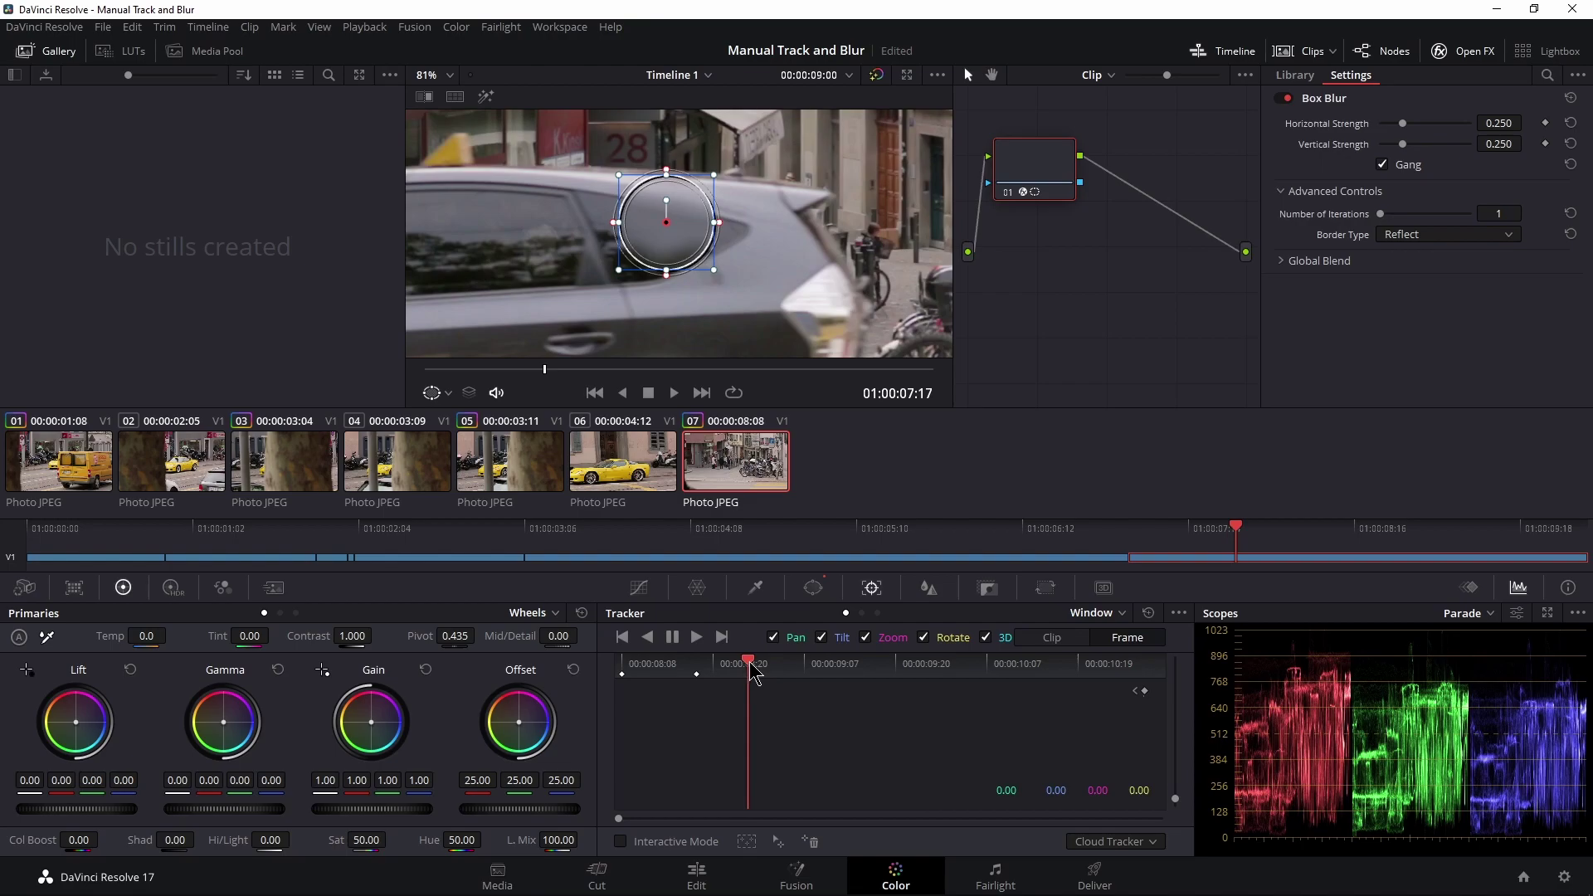
Keyframe a larger circular window with a size of about 25.9 at 01:00:08:08.
left_click_drag(817, 666, 871, 666)
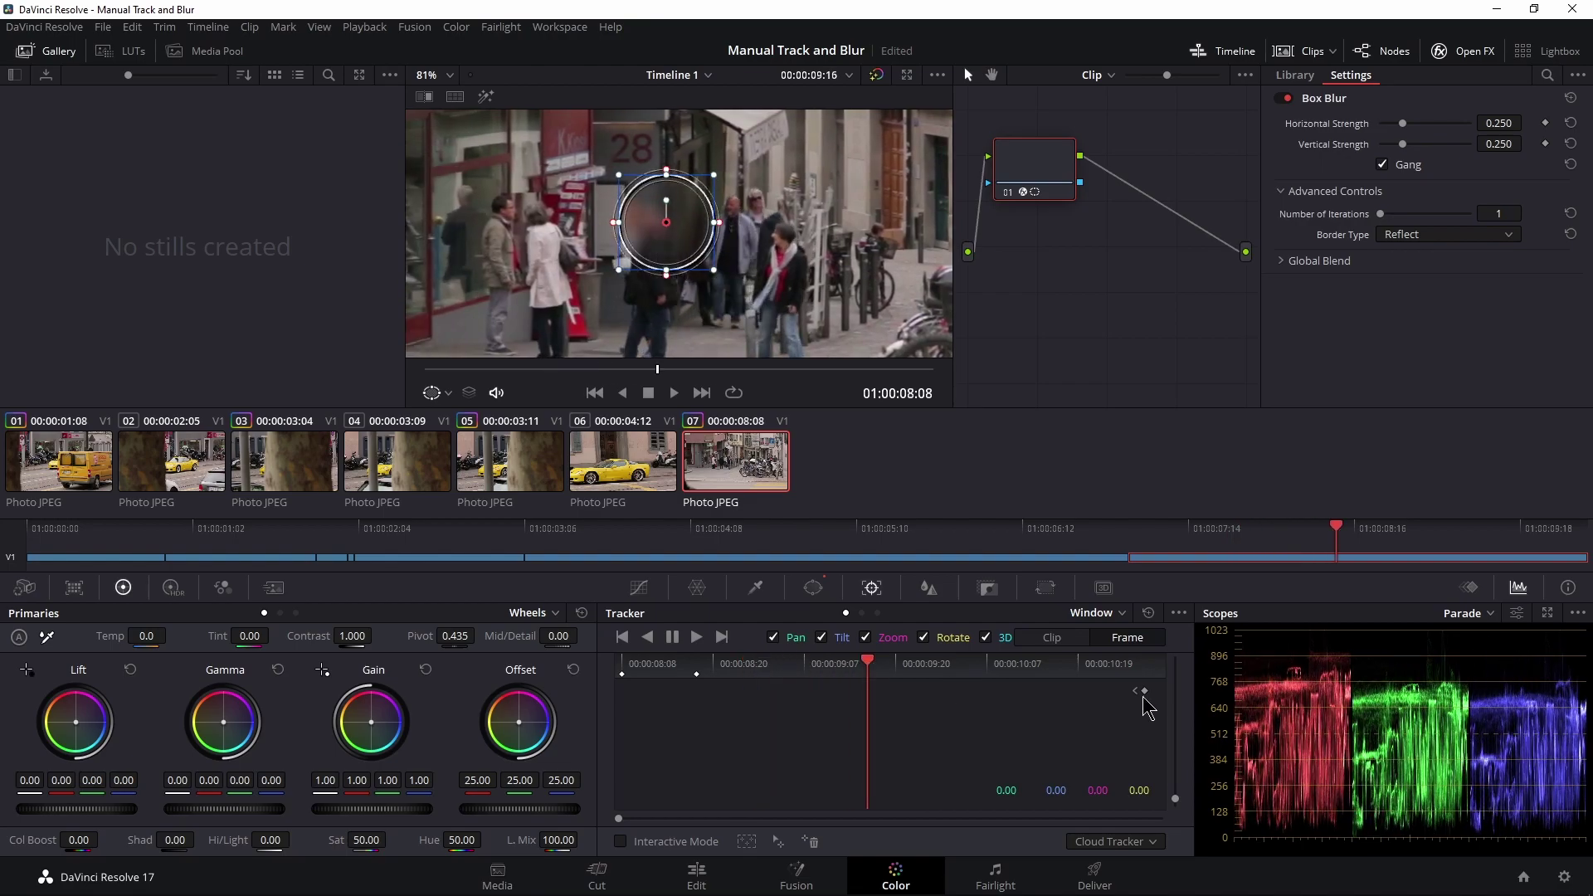
left_click(813, 588)
left_click_drag(1061, 654, 1088, 653)
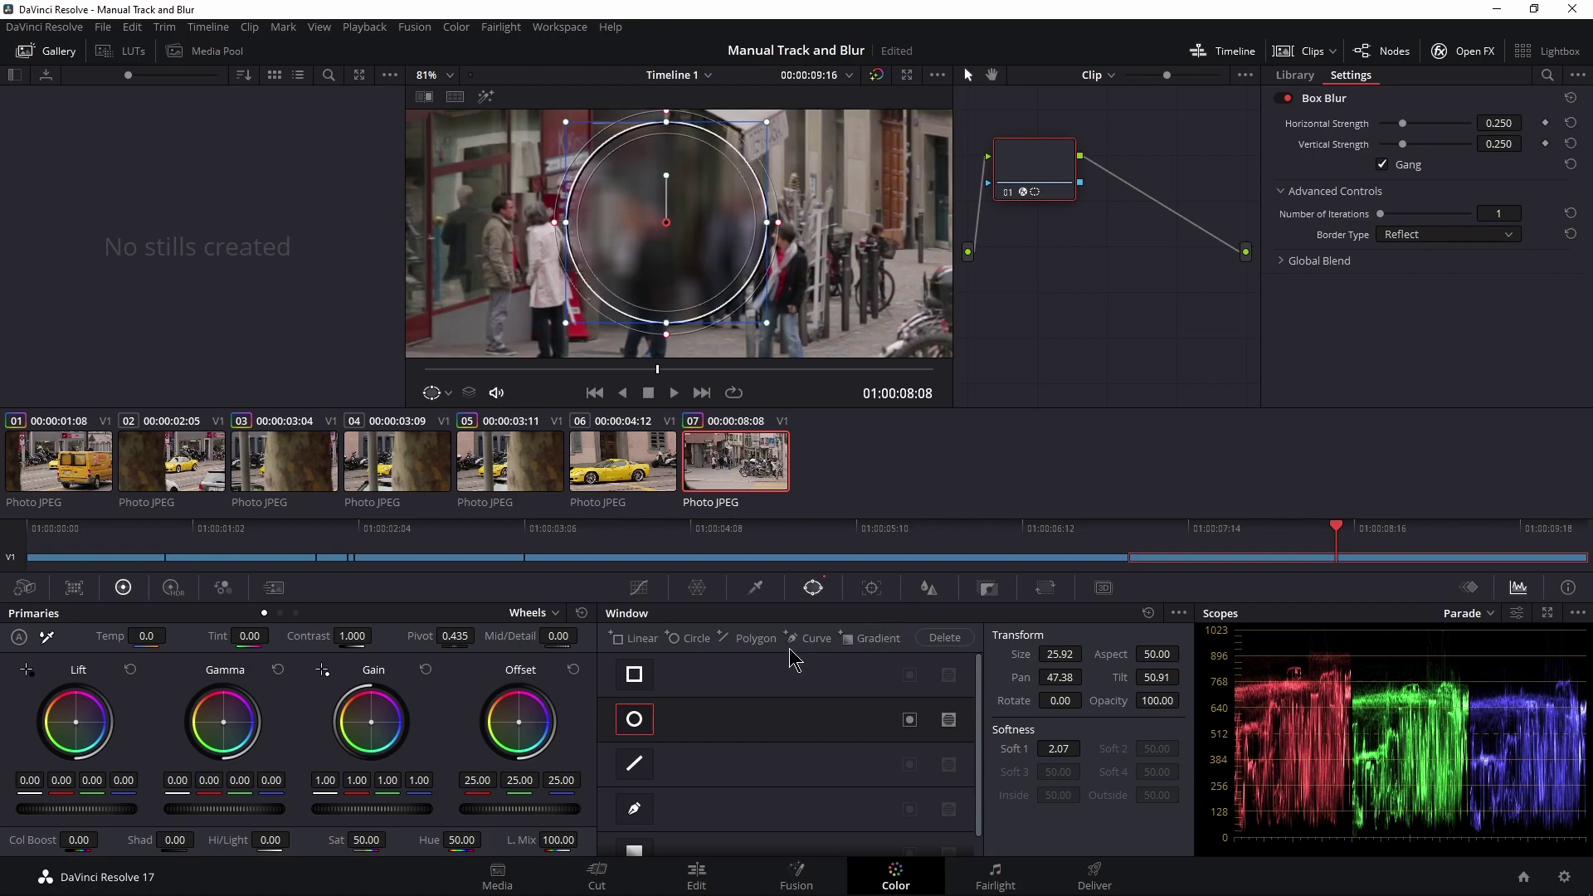
left_click(871, 588)
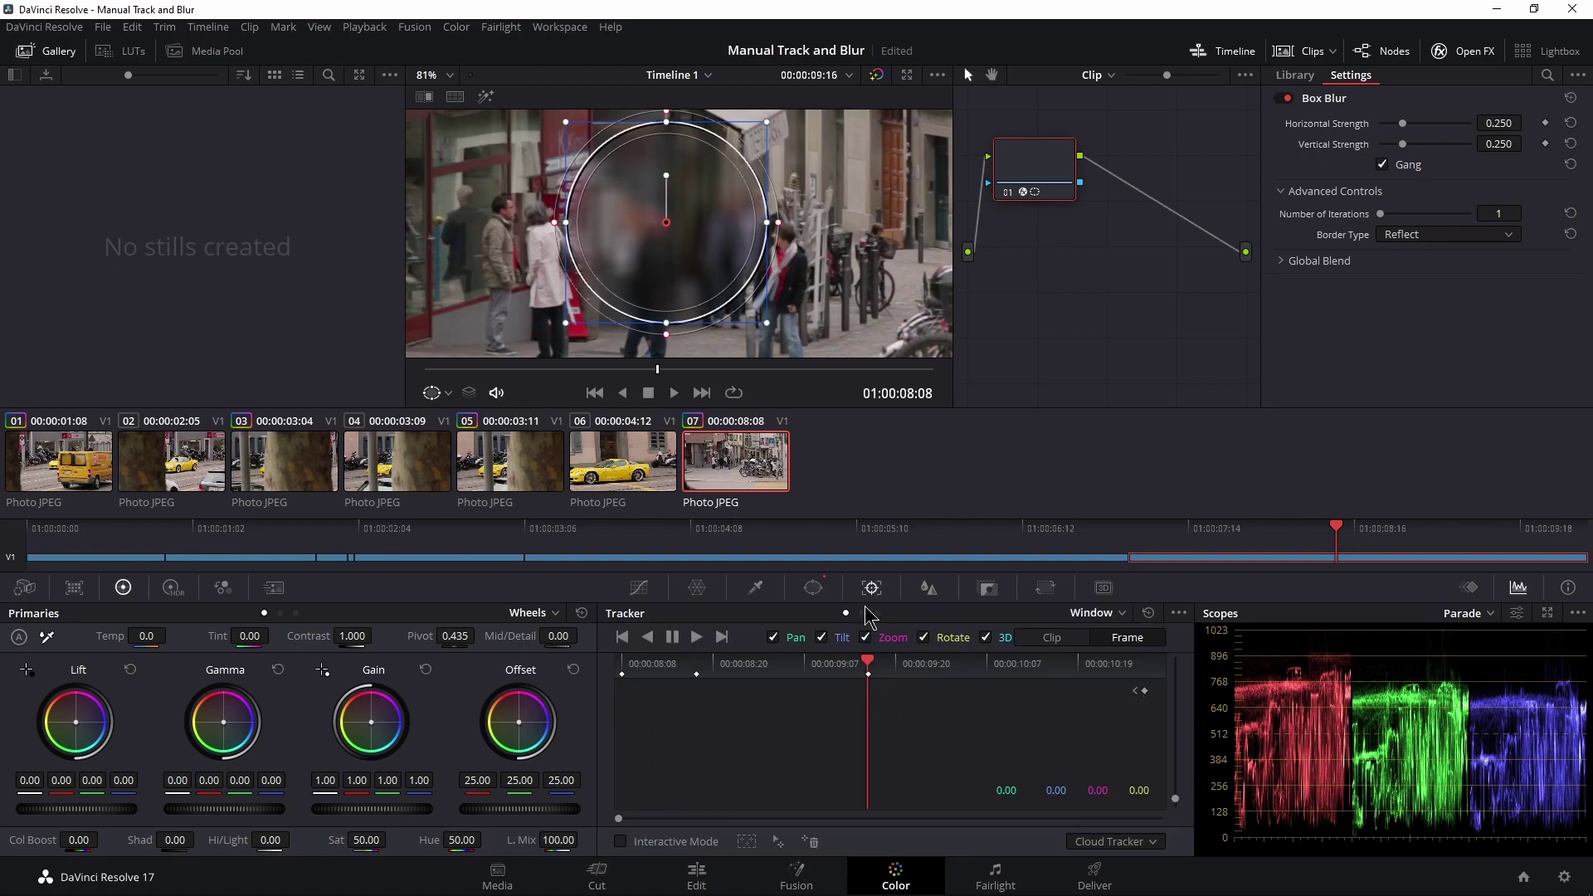
Play the last segment backward and forward to check how the blurred window moves and grows between its keyframes.
key("j")
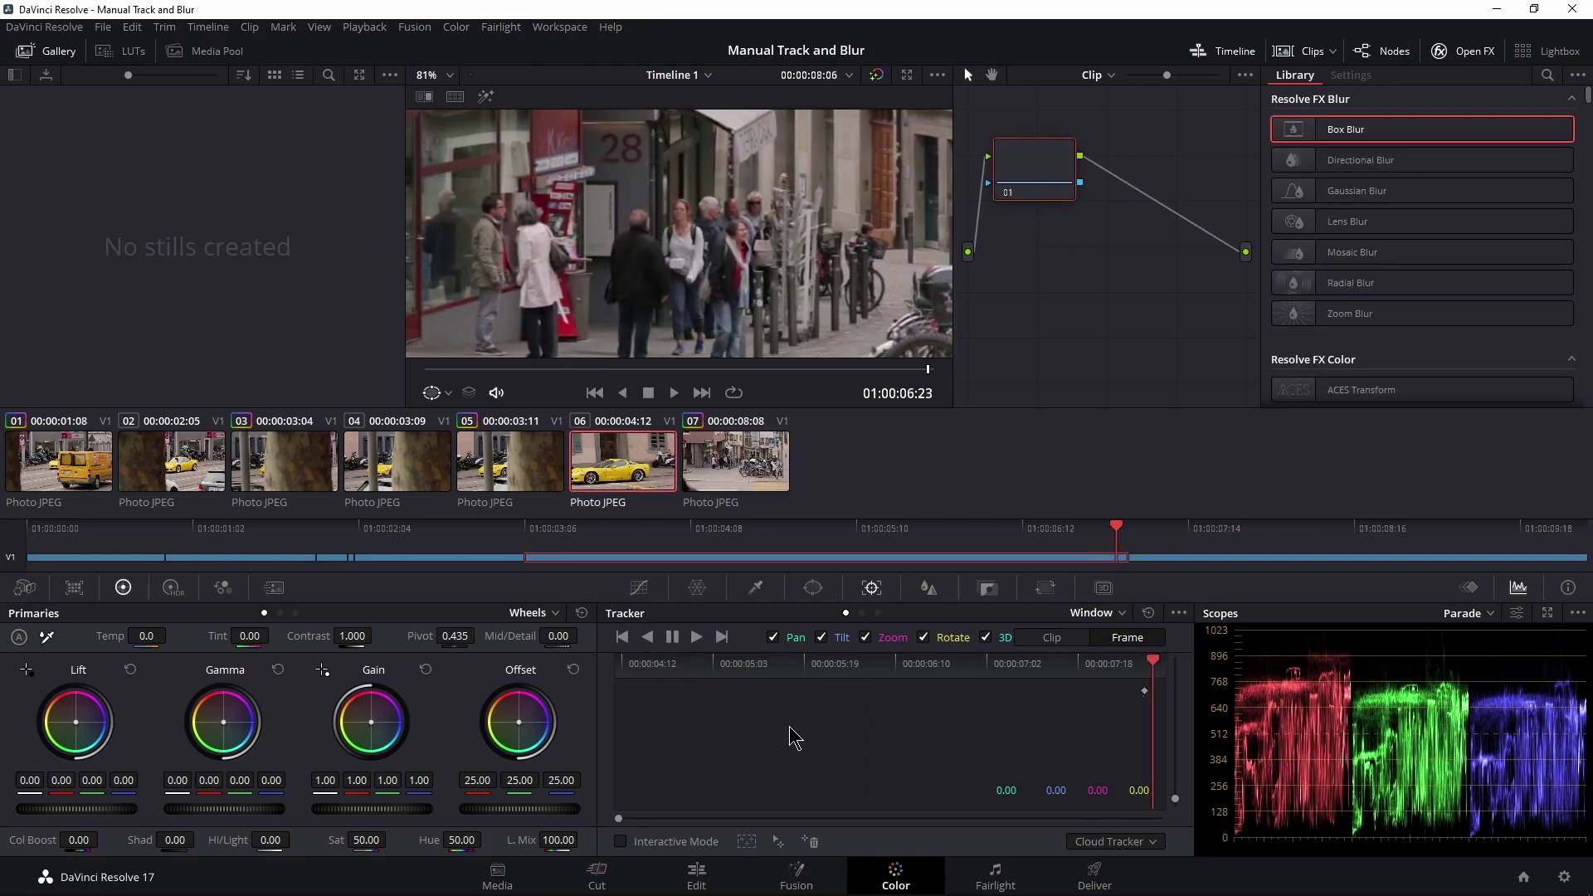
key("l")
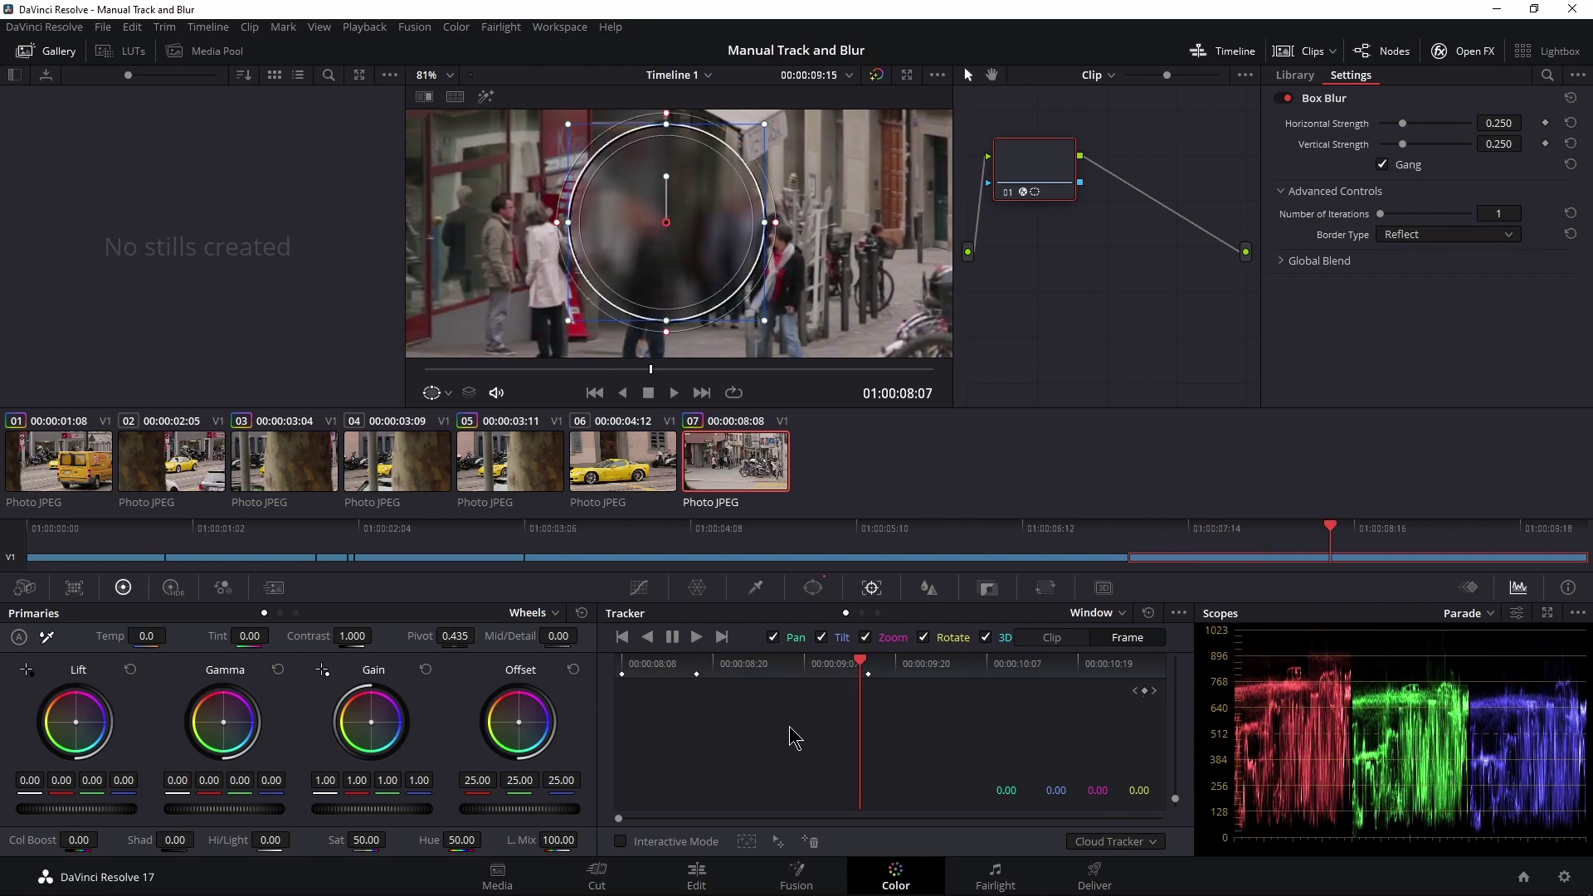
key("j")
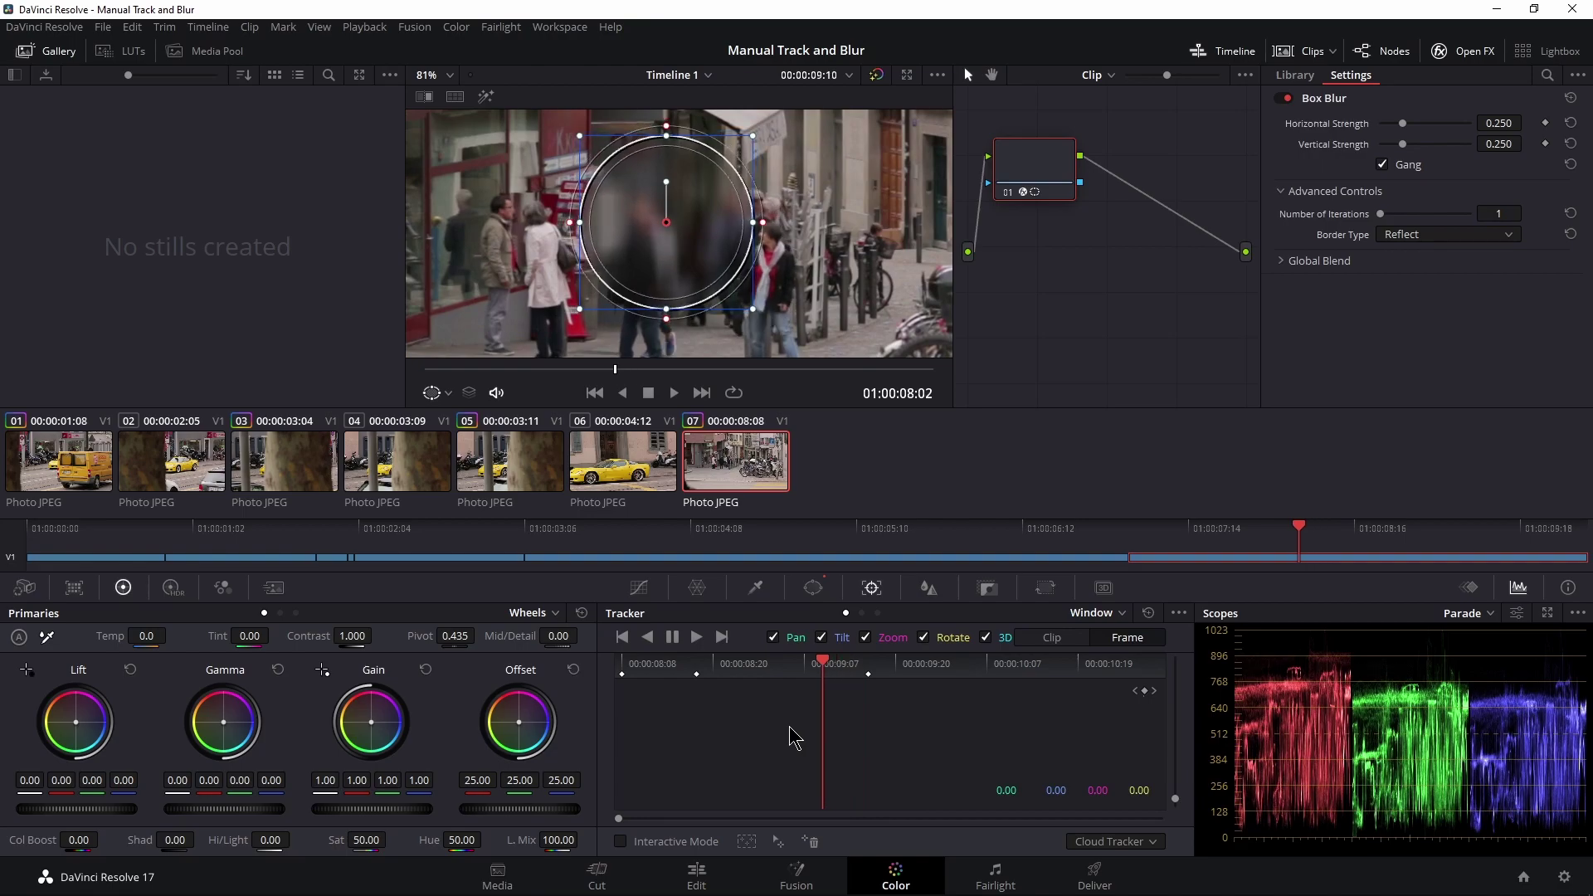
key("l")
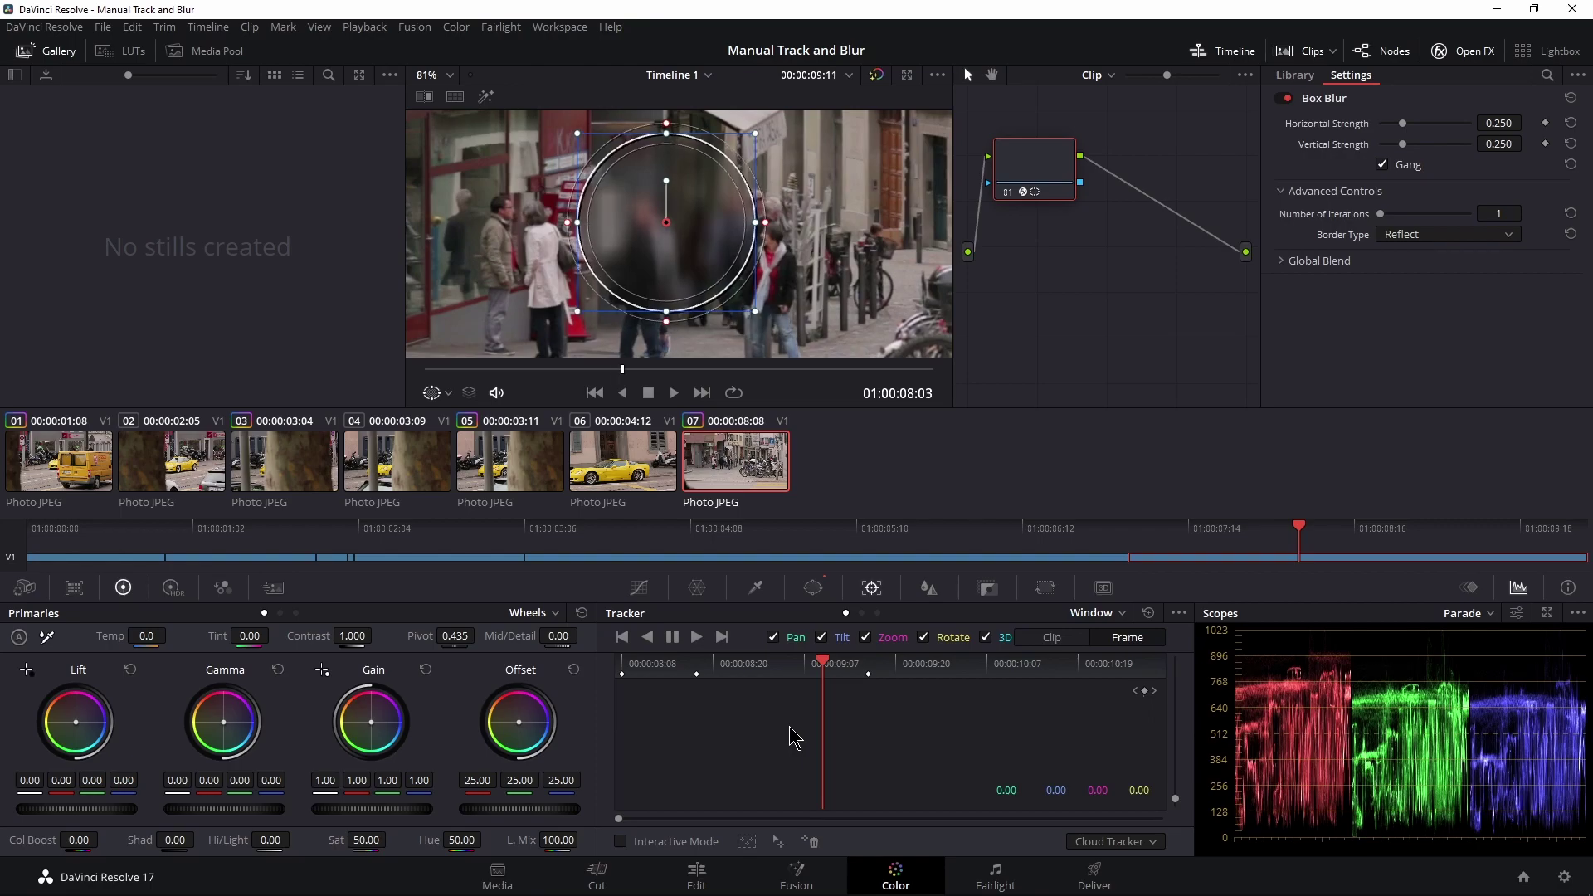
key("j")
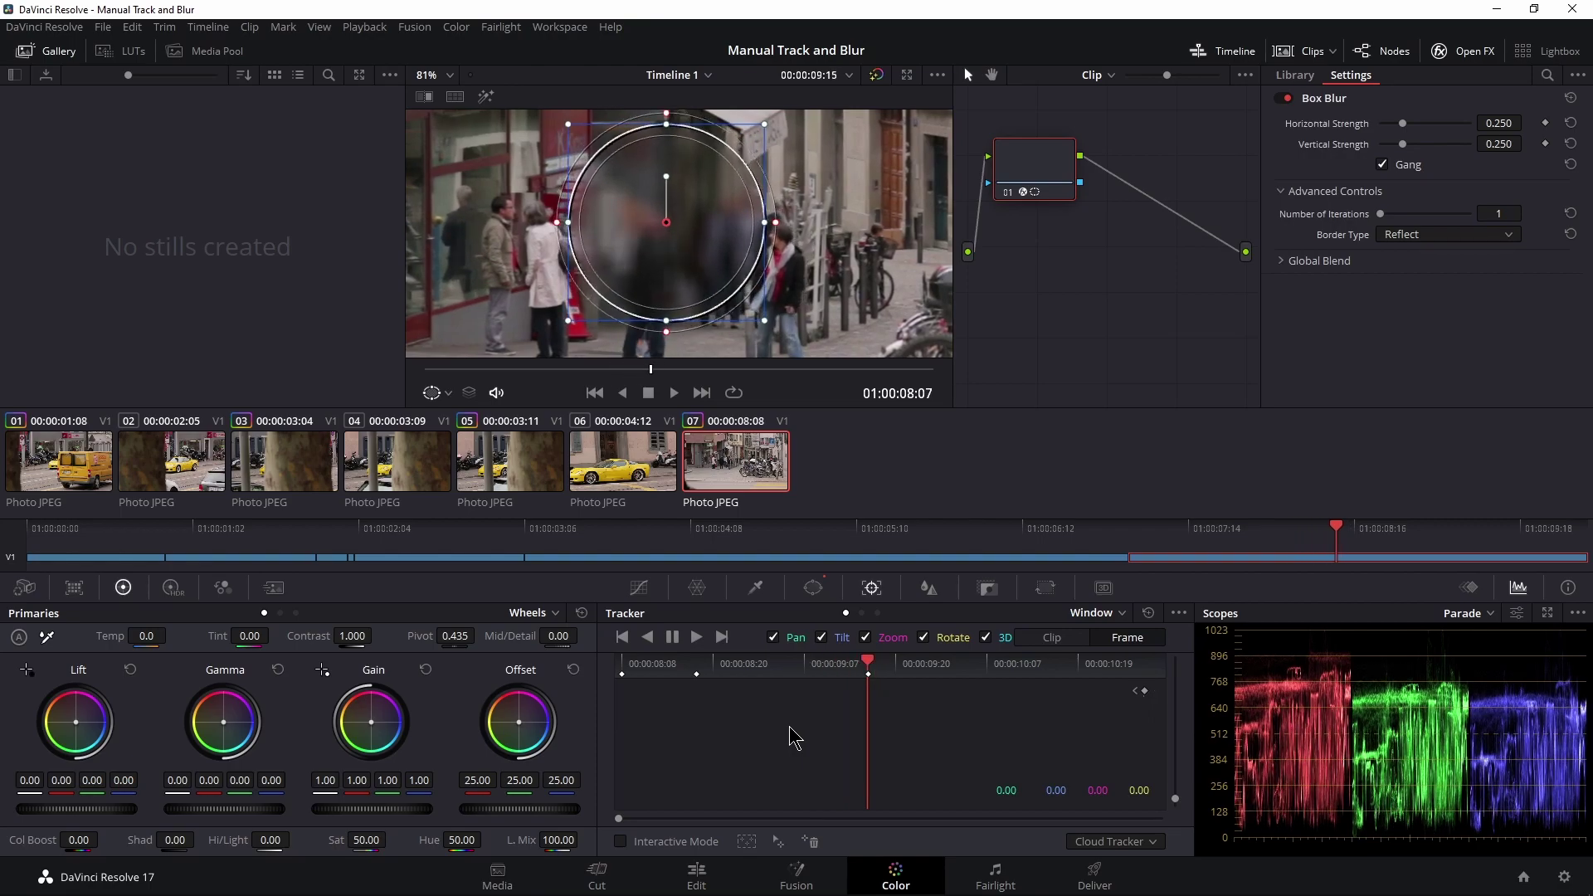
key("l")
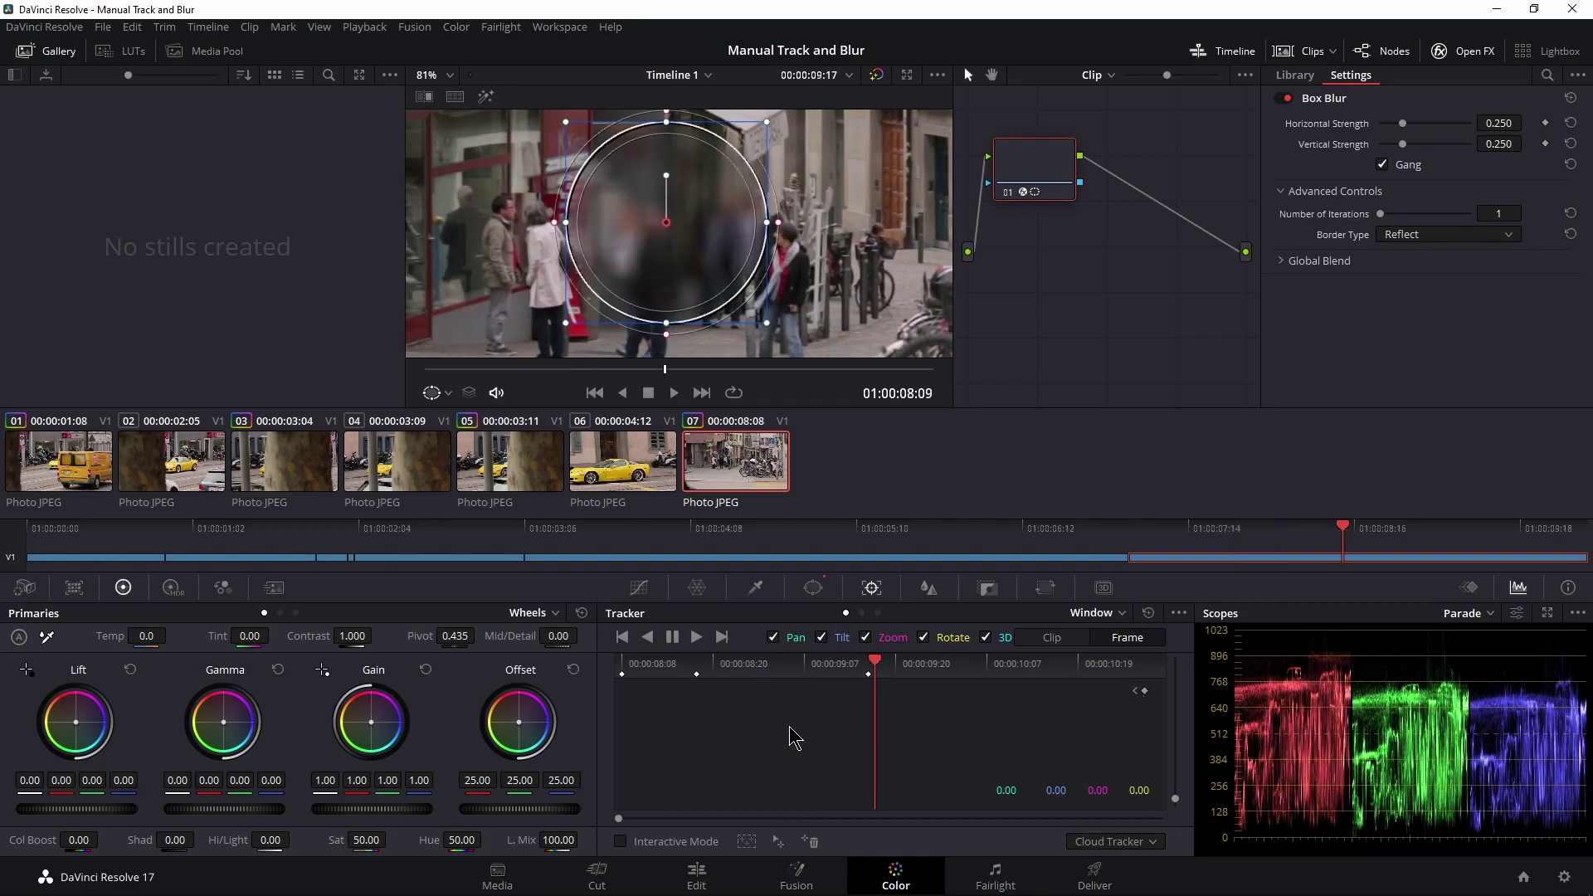
At 01:00:08:23, shrink the window and keyframe it over the head of the pedestrian nearest the bicycles.
left_click(813, 589)
left_click(871, 590)
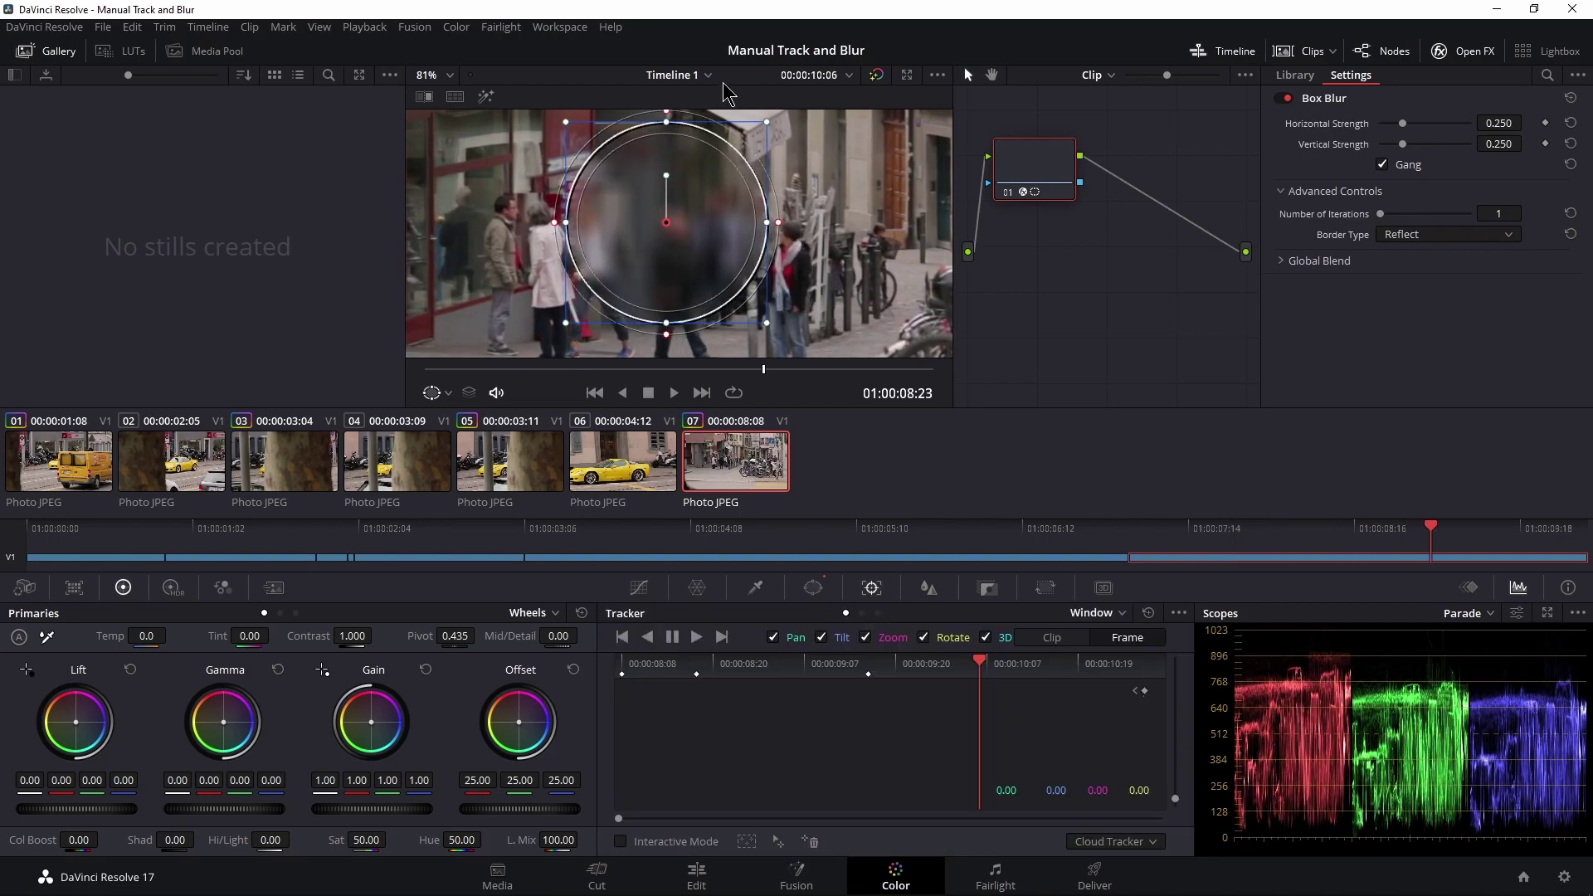
left_click_drag(769, 330, 776, 205)
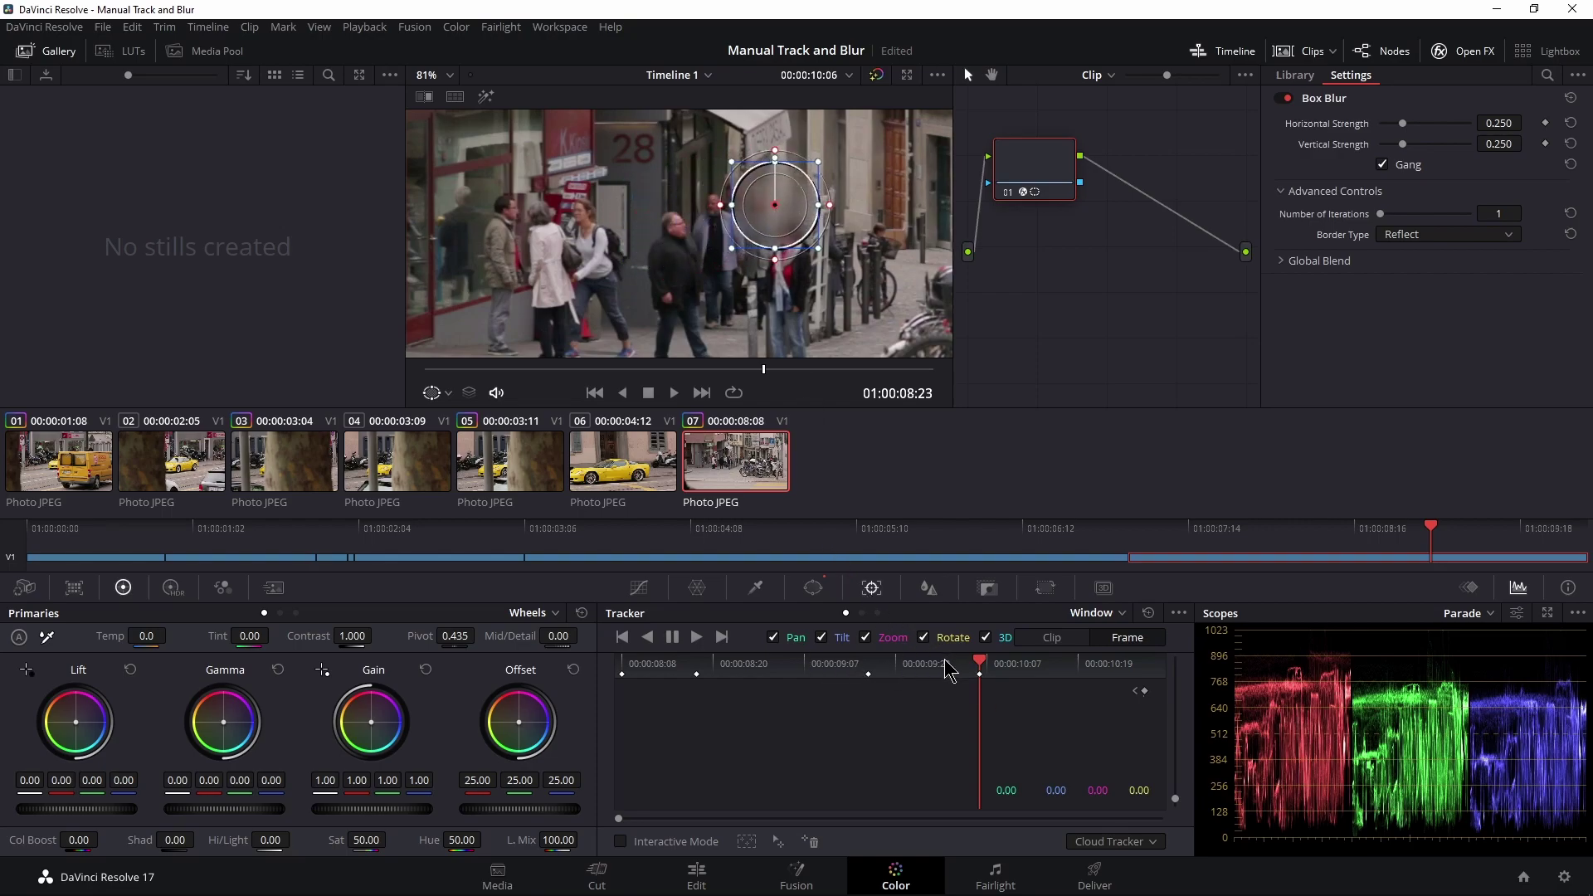
Return to the Edit page and review the last segment and the whole timeline from 01:00:00:00 in full screen.
left_click(697, 880)
left_click_drag(656, 547, 607, 552)
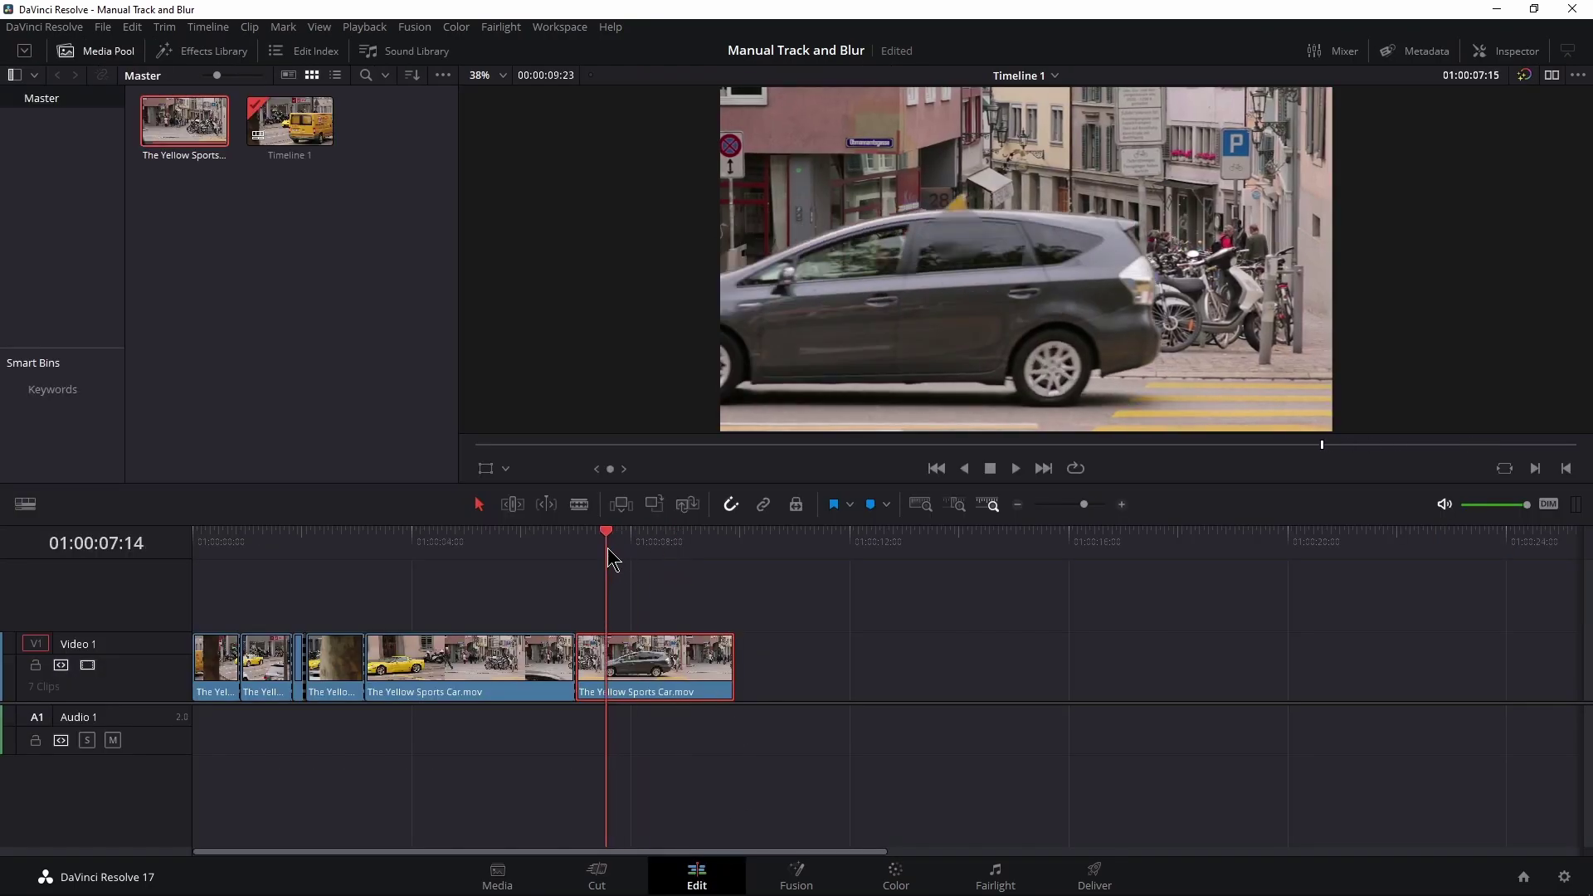
key("ctrl+f")
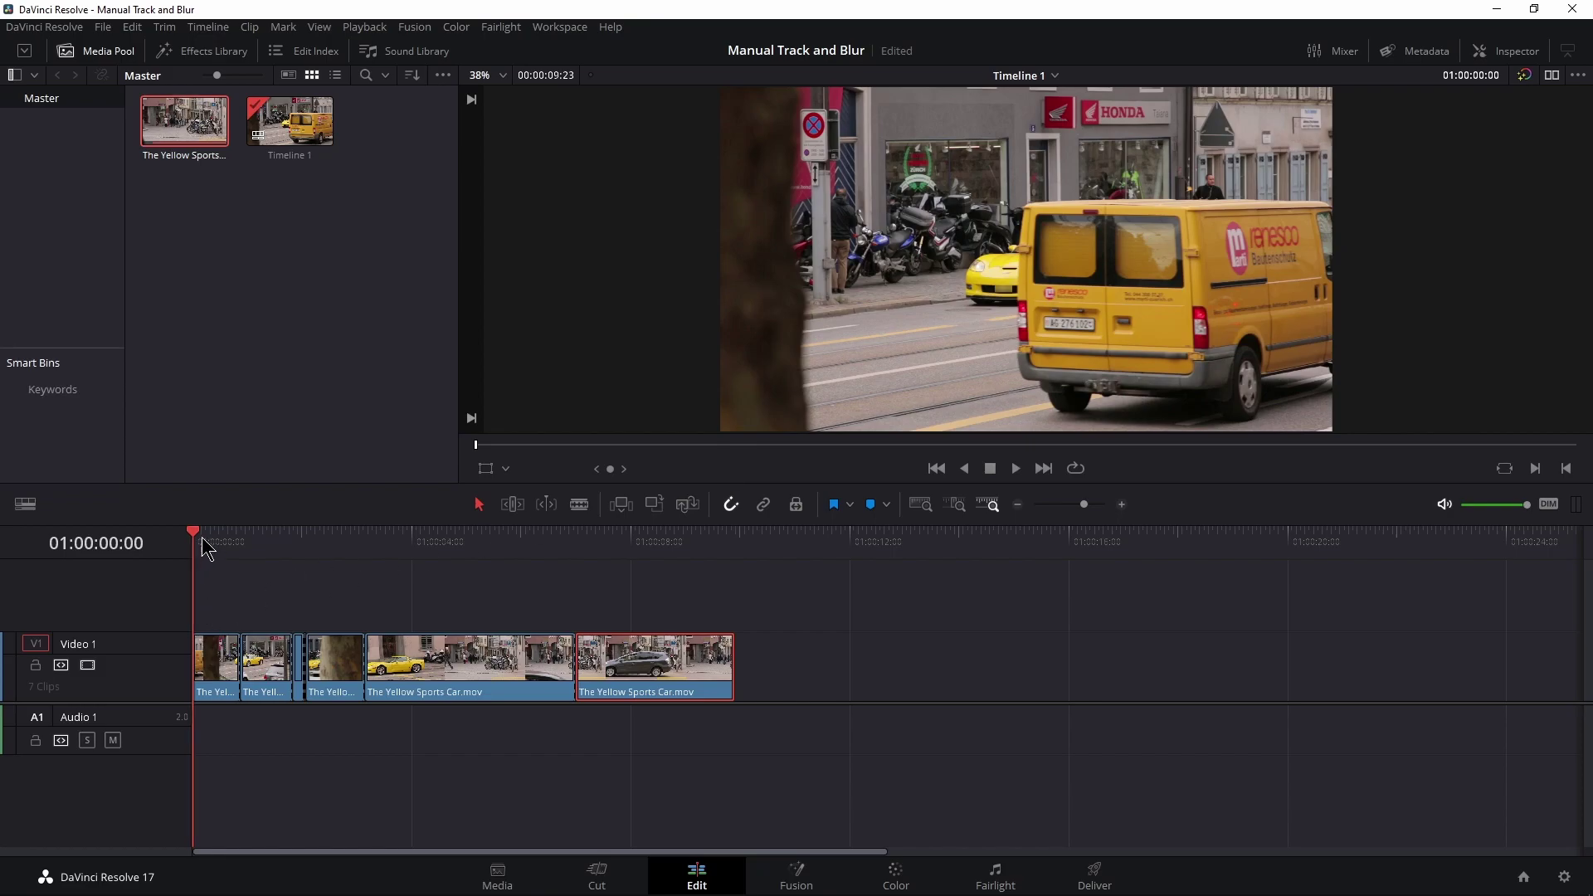
left_click_drag(216, 544, 177, 550)
key("ctrl+f")
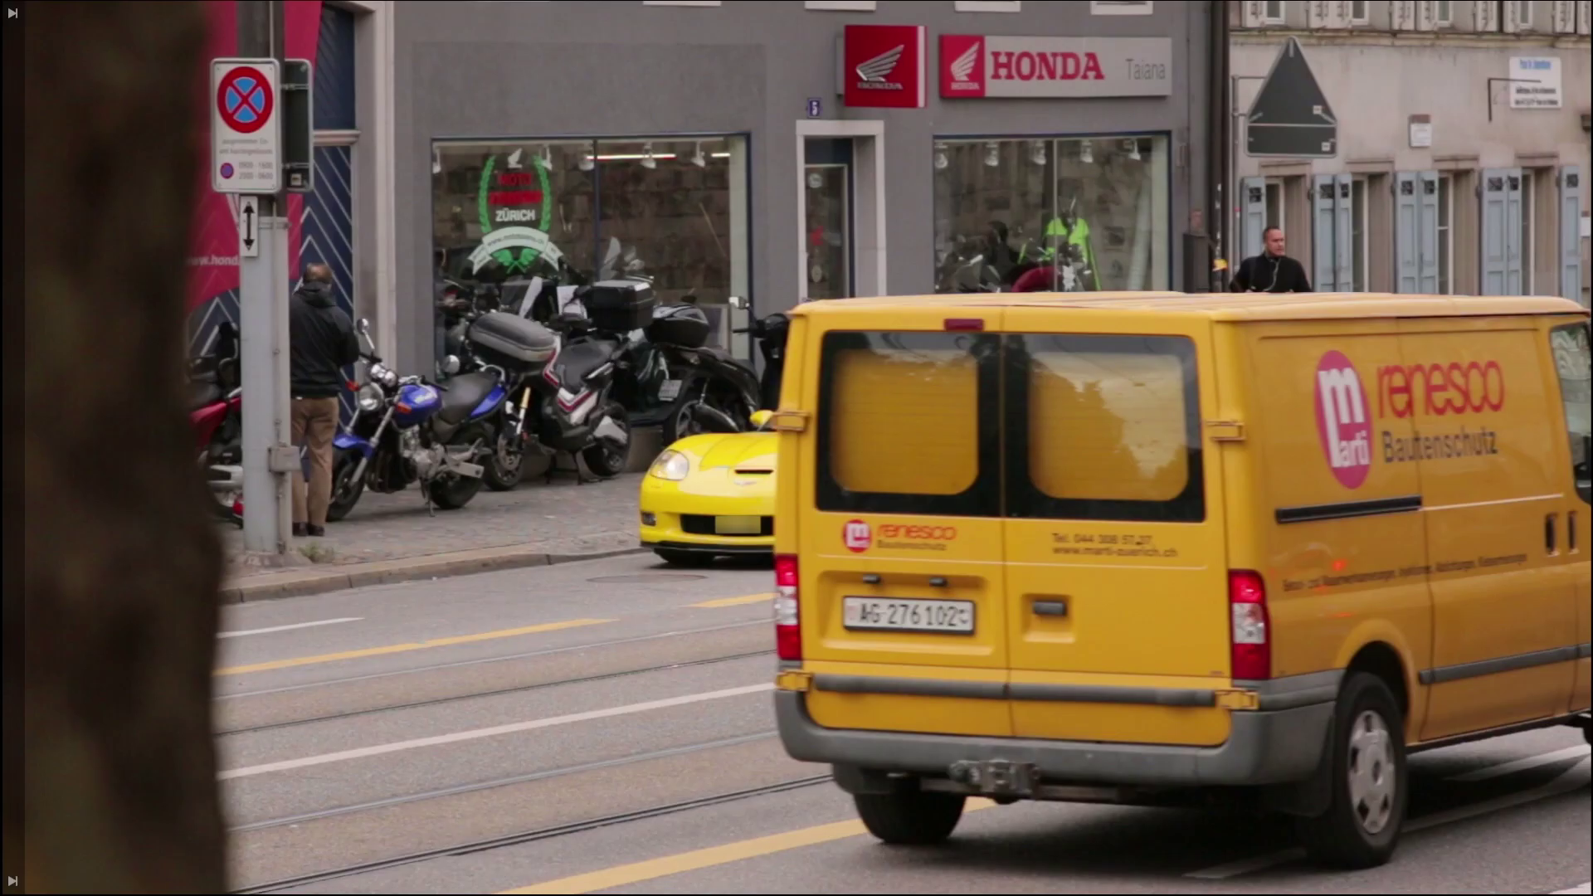